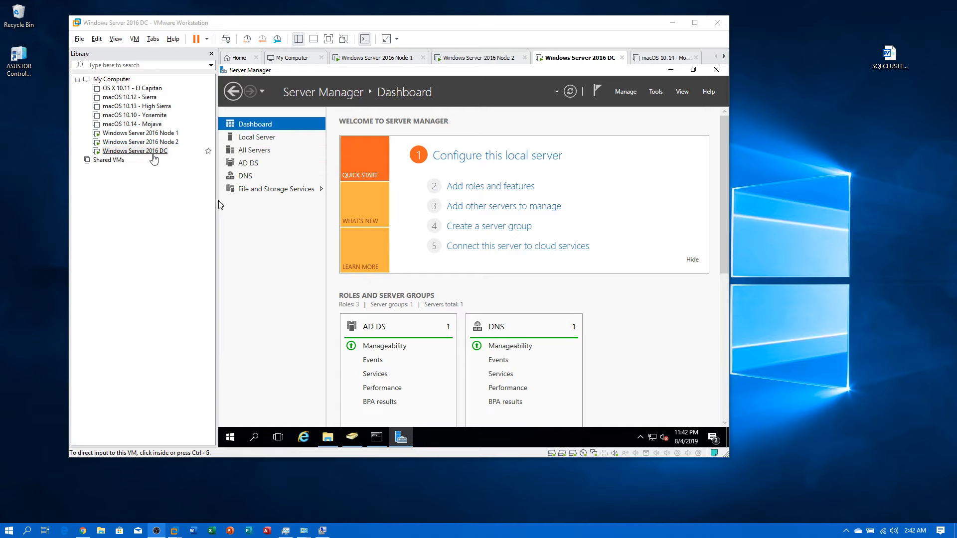
# Step: On the DC, review the NODE1, NODE2 and DC computer accounts in Active Directory Users and Computers
pyautogui.click(145, 153)
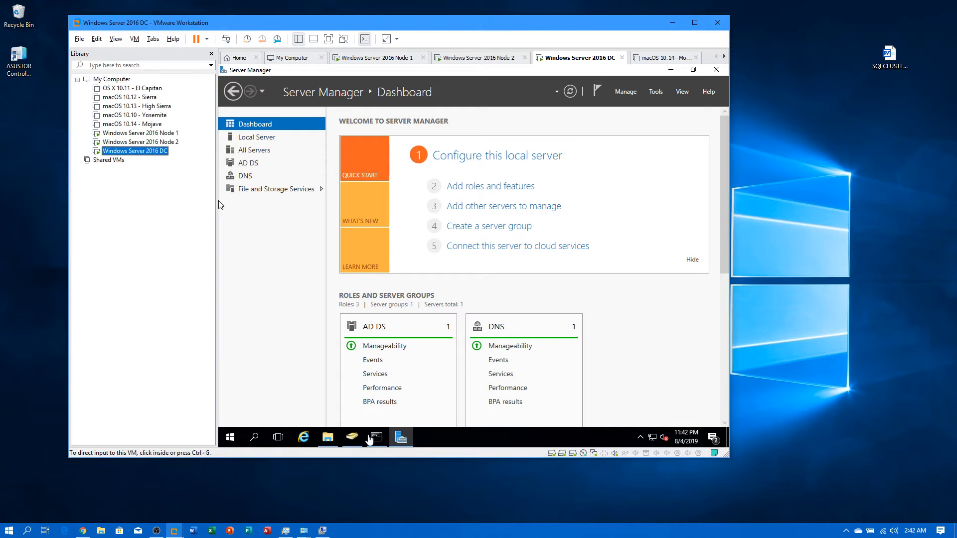
pyautogui.click(353, 439)
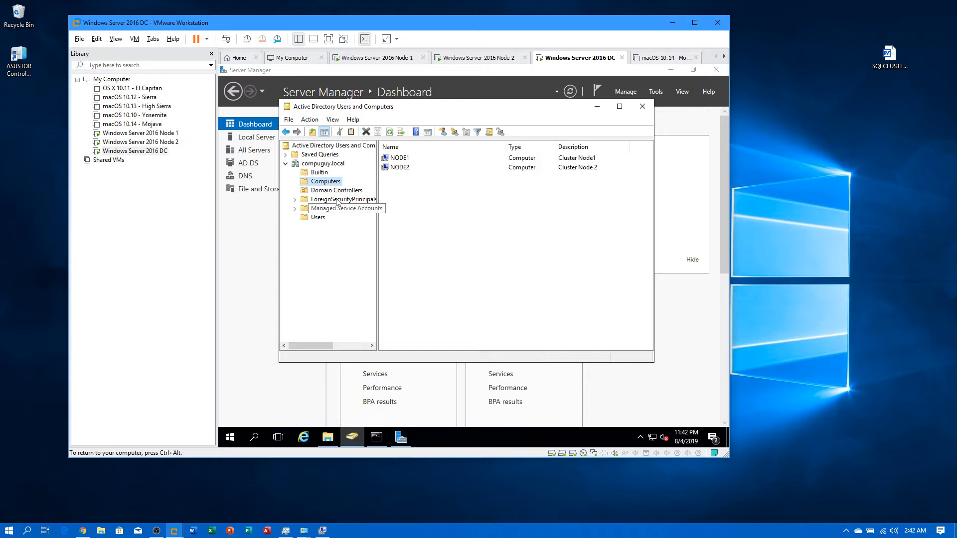
pyautogui.click(382, 160)
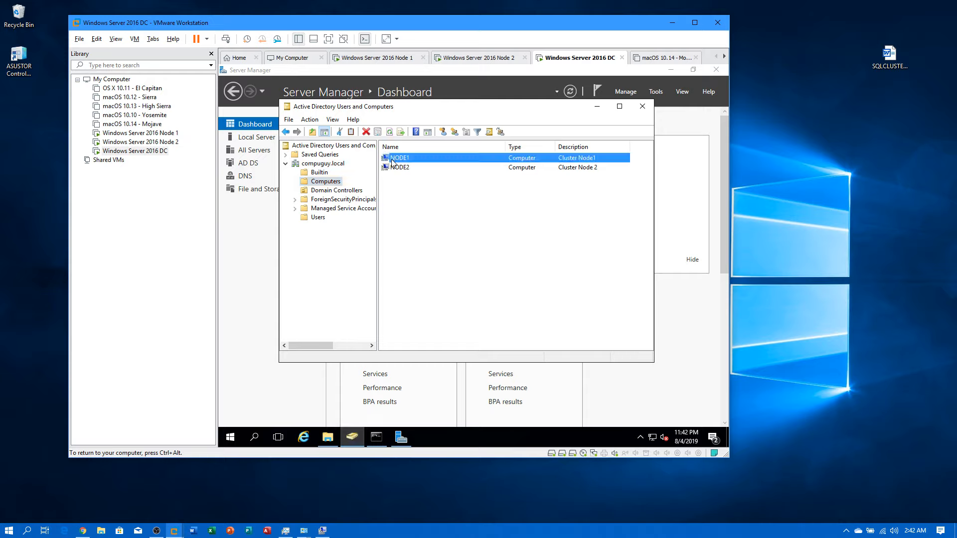
pyautogui.click(392, 168)
pyautogui.click(339, 190)
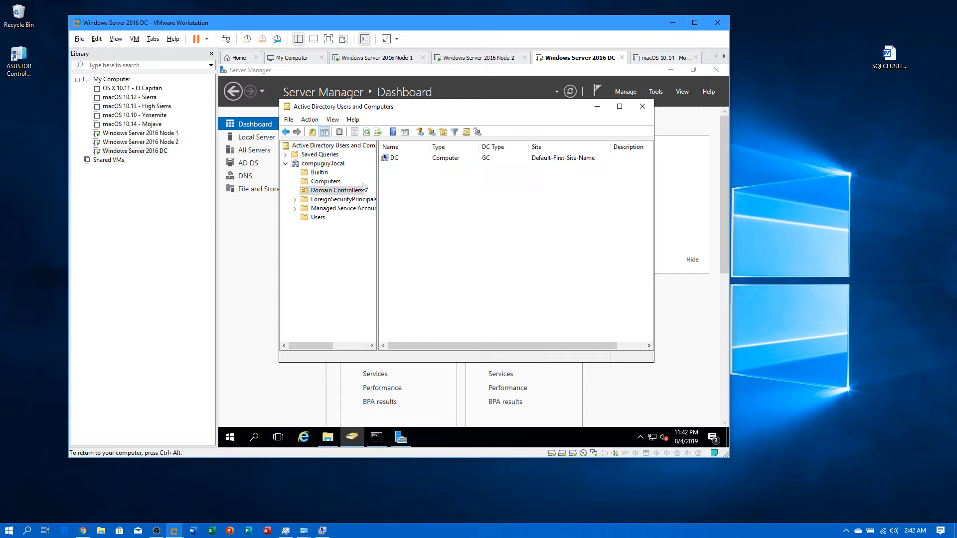
pyautogui.click(397, 159)
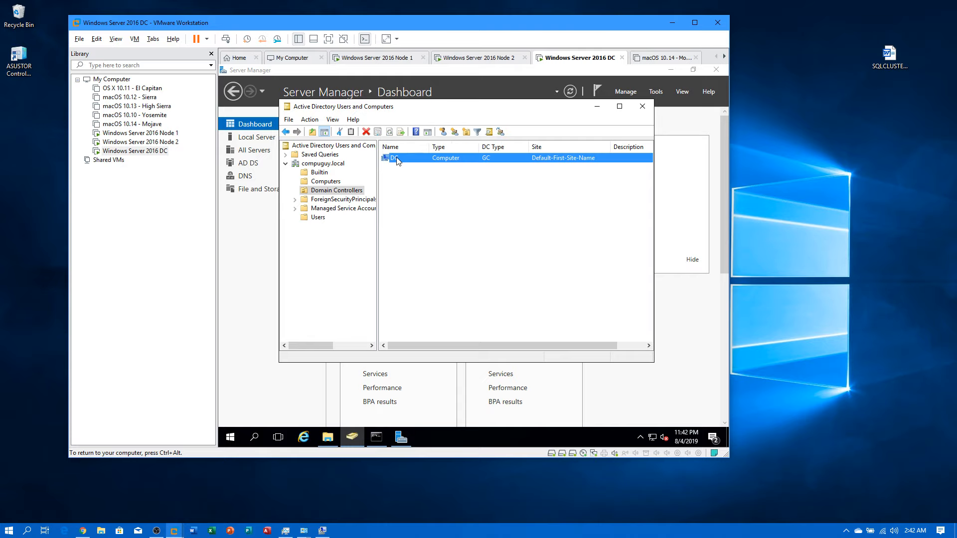
pyautogui.click(596, 107)
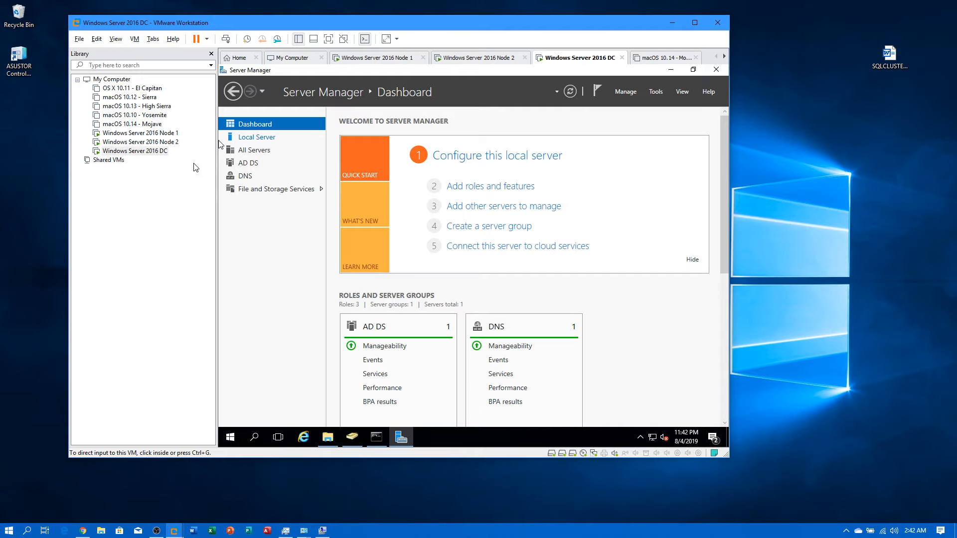
# Step: Close Node 1's Server Manager, show This PC on Node 1 and Node 2, then return to the DC
pyautogui.click(140, 133)
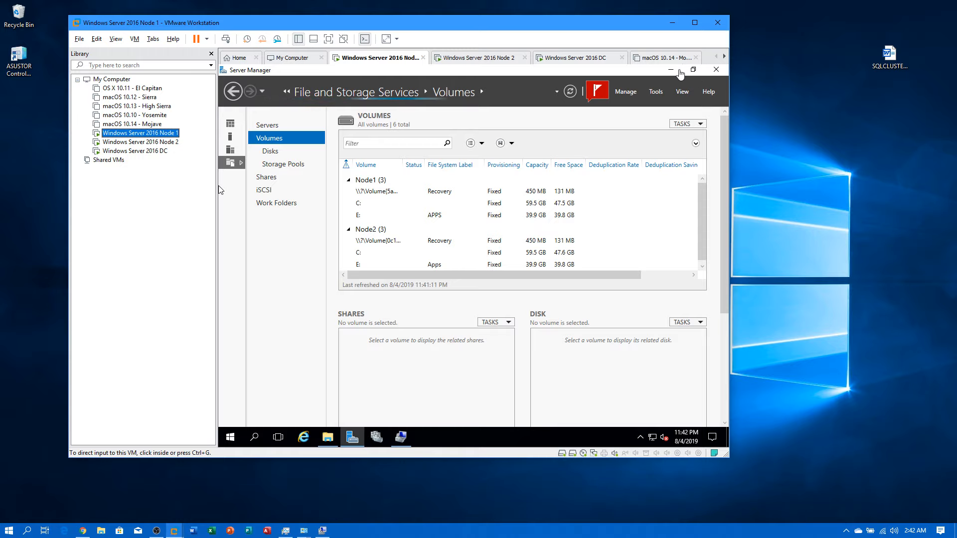
pyautogui.click(716, 70)
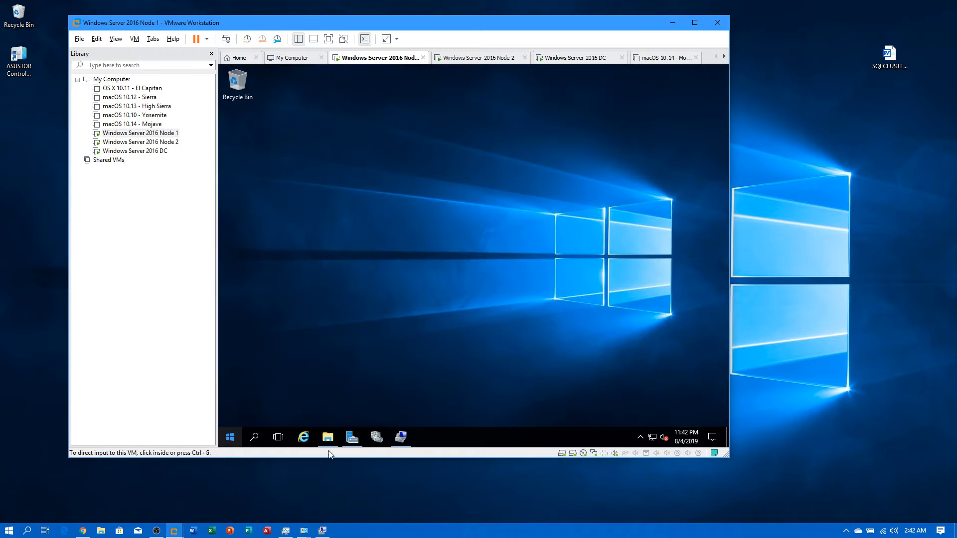
pyautogui.click(327, 437)
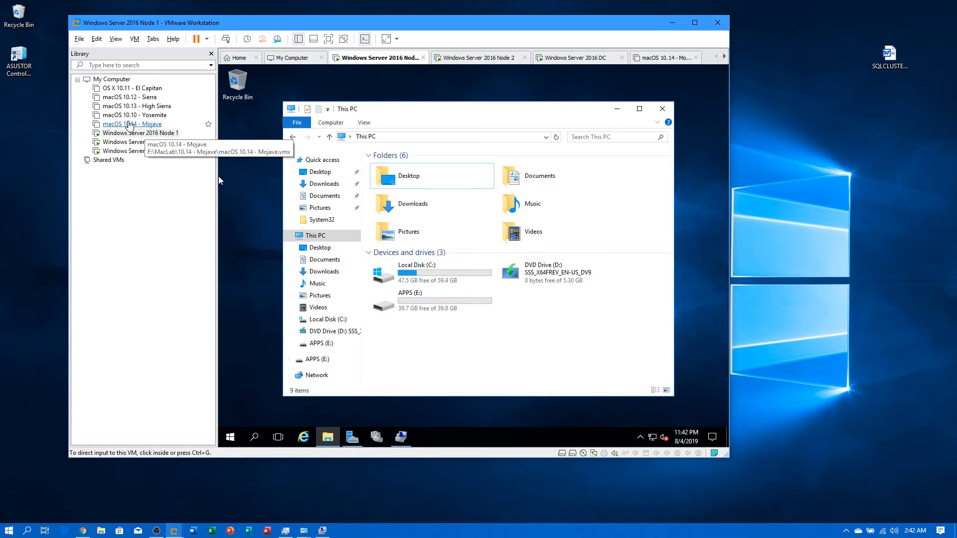
pyautogui.click(130, 142)
pyautogui.click(327, 437)
pyautogui.click(315, 224)
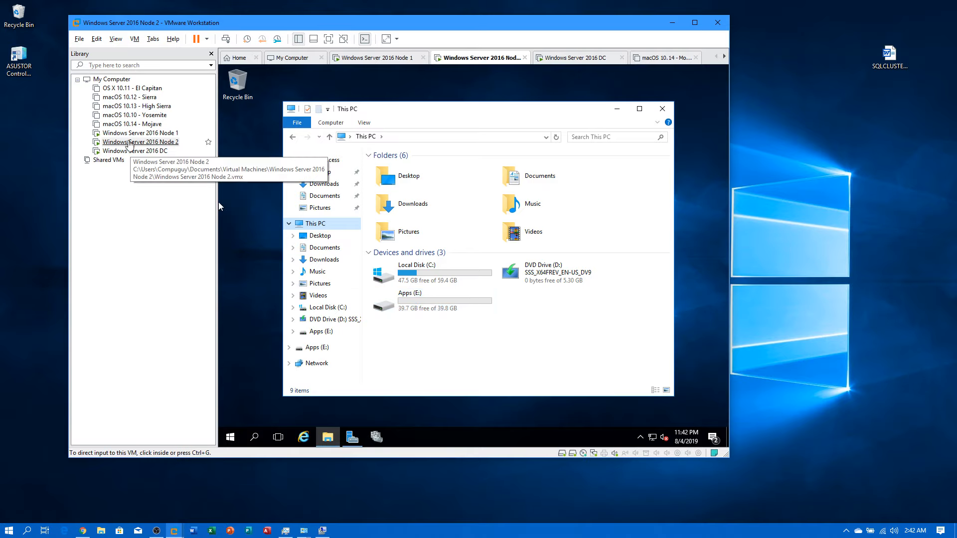
pyautogui.click(147, 151)
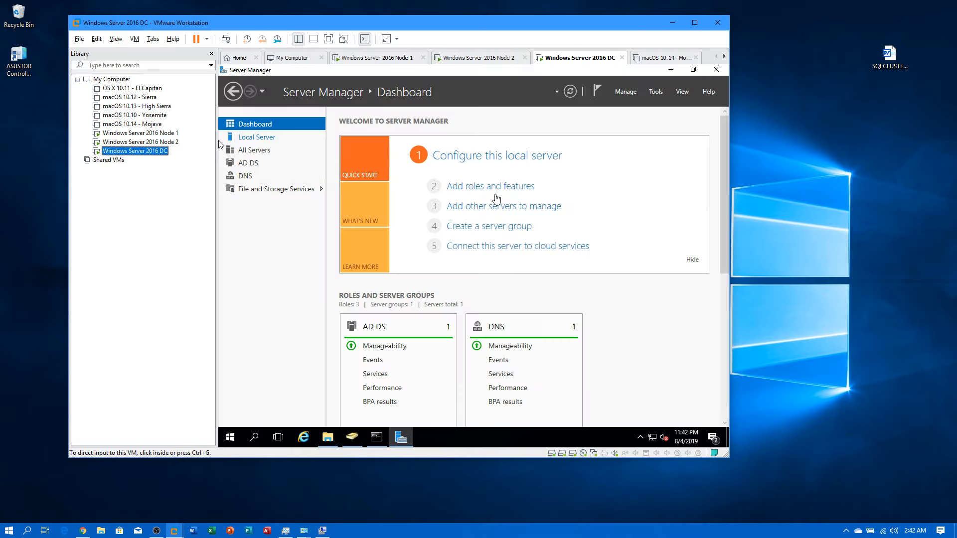
# Step: Review the DC's servers, volumes and three disks in File and Storage Services, then minimize Server Manager
pyautogui.click(276, 195)
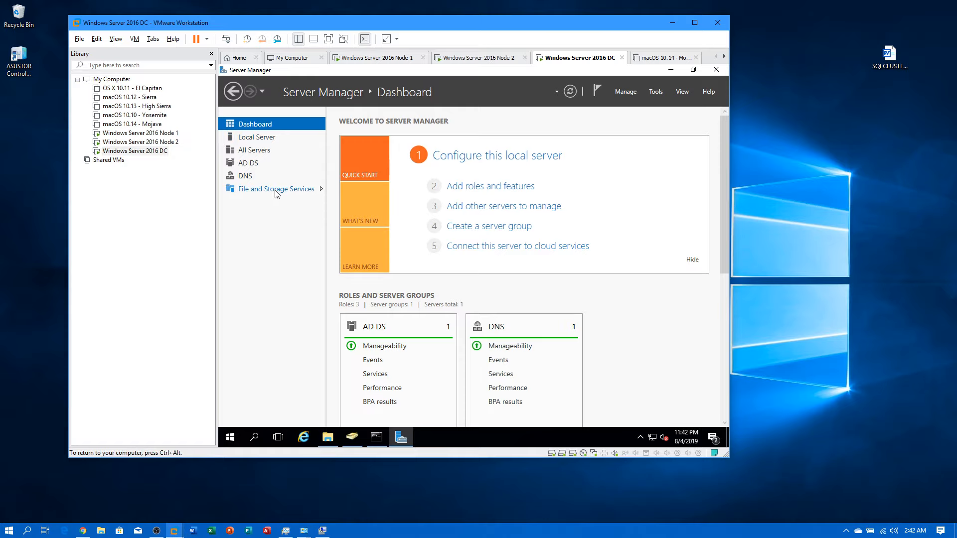
pyautogui.click(275, 194)
pyautogui.click(274, 125)
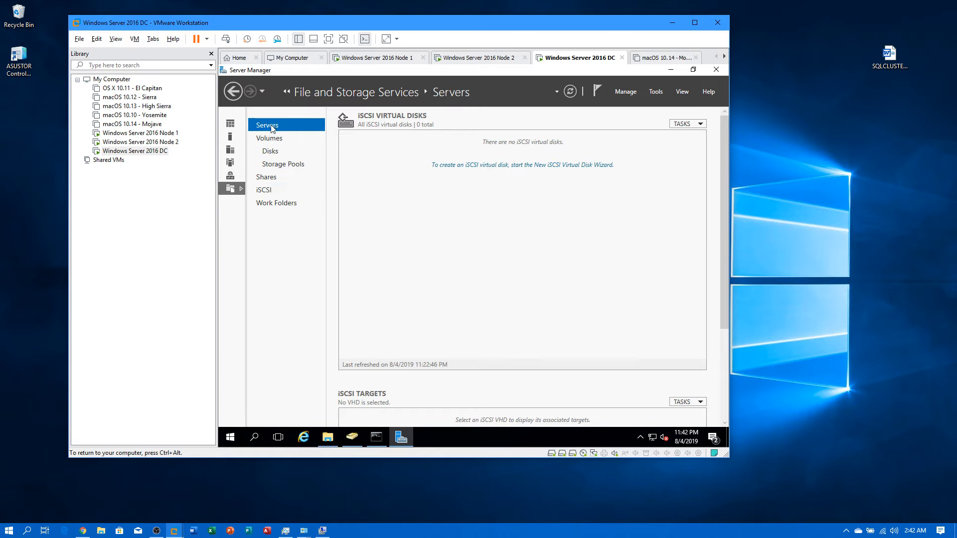
pyautogui.click(276, 140)
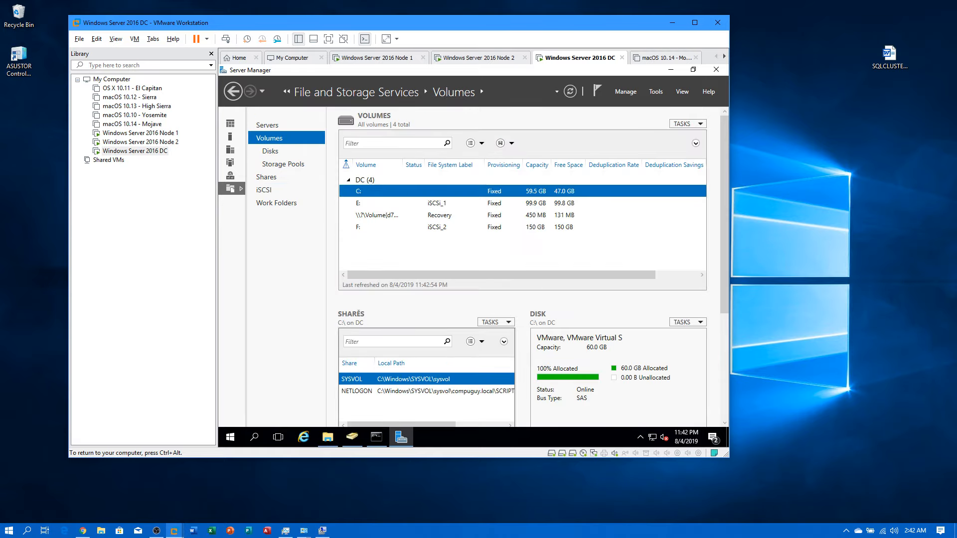
pyautogui.click(270, 151)
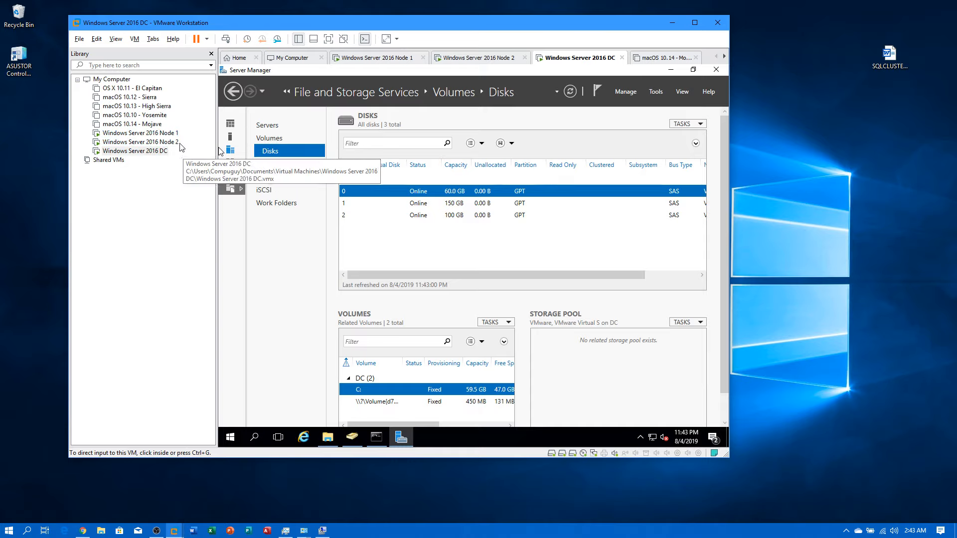
pyautogui.click(669, 70)
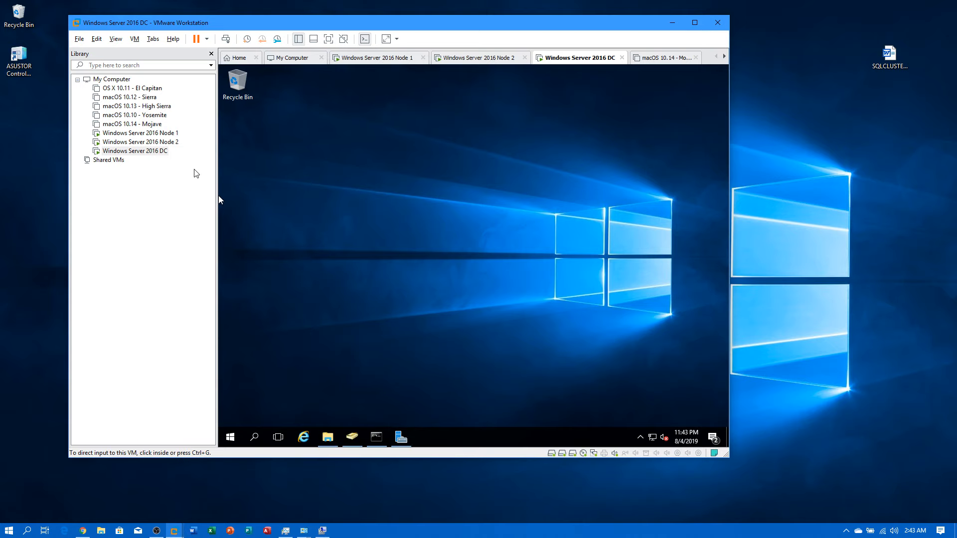
# Step: Run ipconfig in a command prompt on Node 1 and Node 2 to check their IP addresses
pyautogui.click(154, 139)
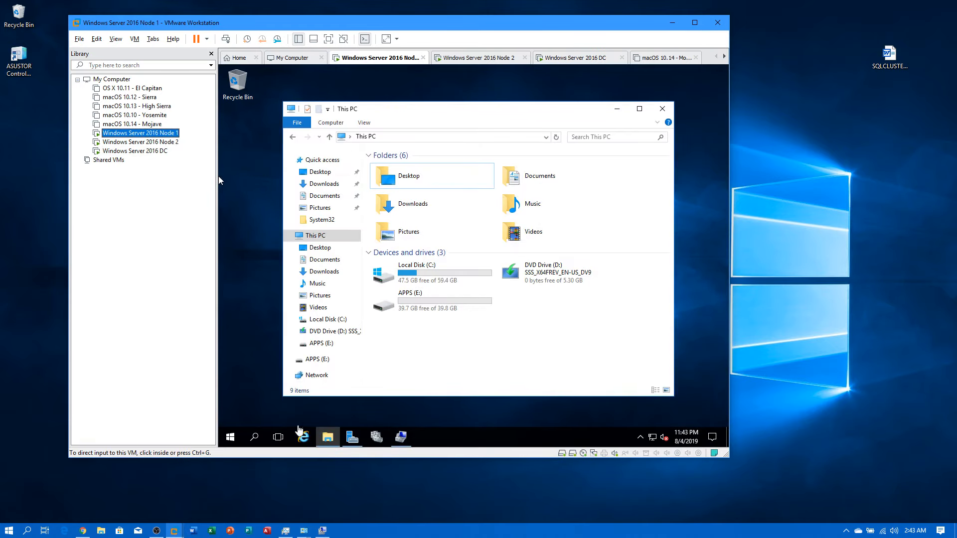
pyautogui.click(232, 437)
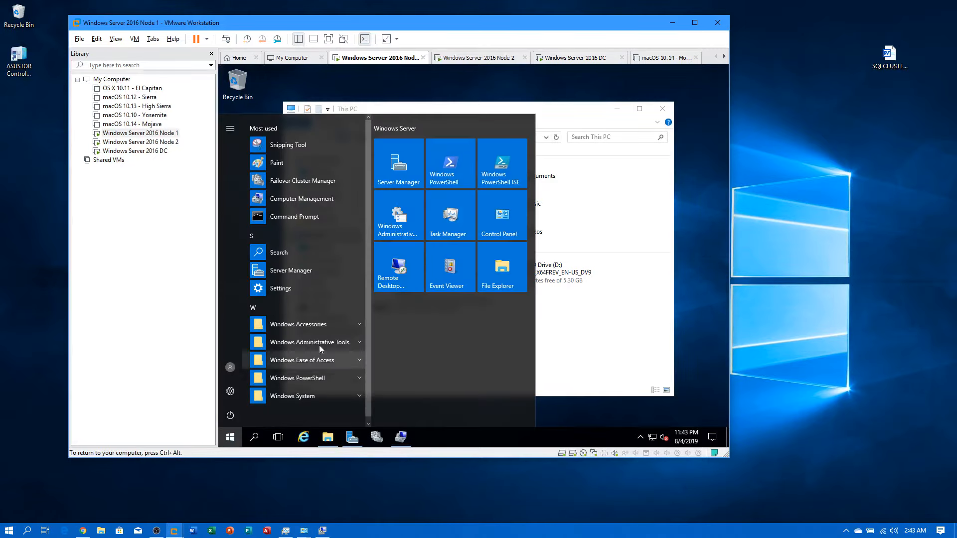
pyautogui.click(278, 219)
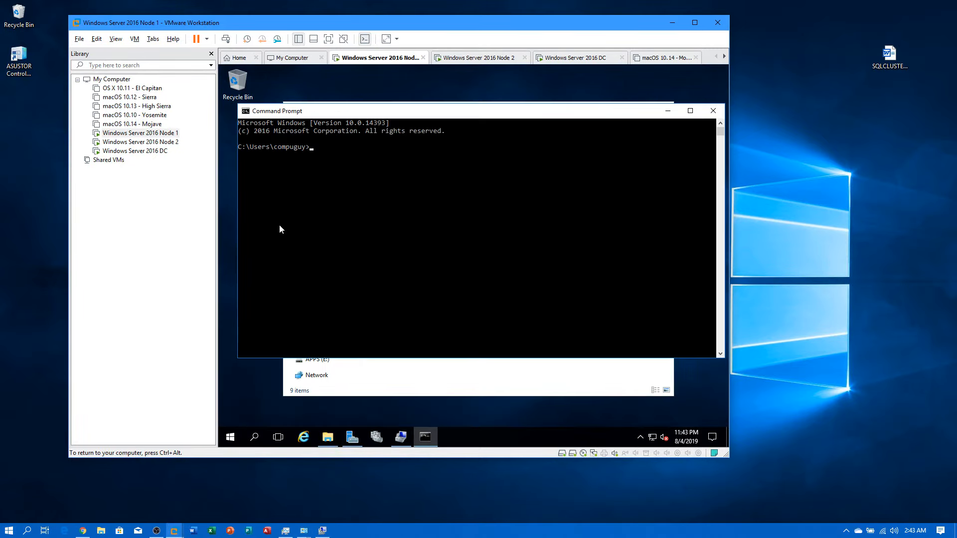
pyautogui.write('ipconfig')
pyautogui.press('Return')
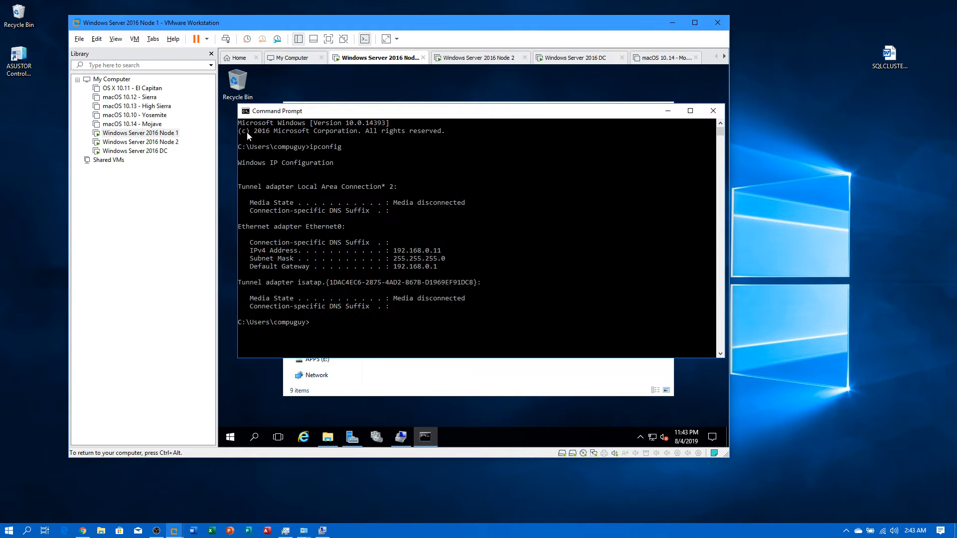
pyautogui.click(167, 142)
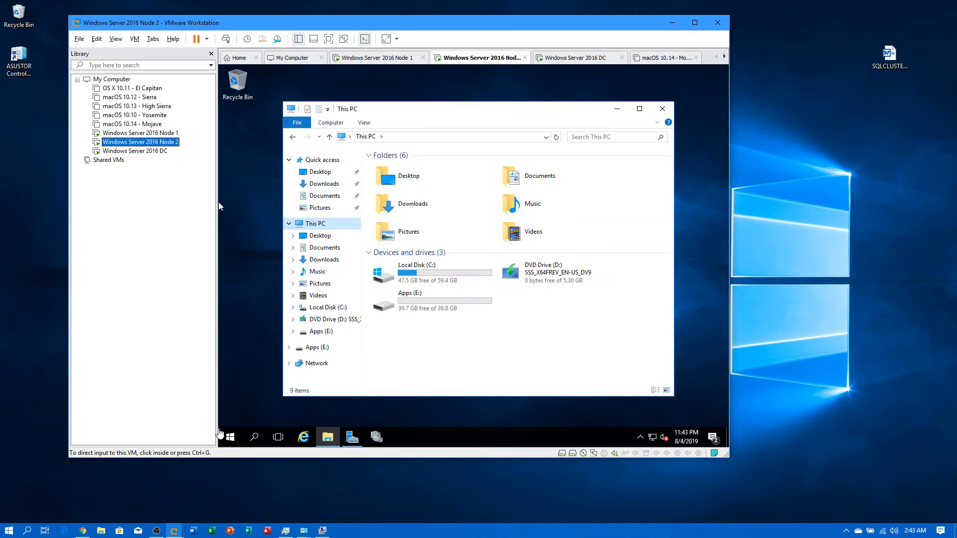
pyautogui.click(229, 437)
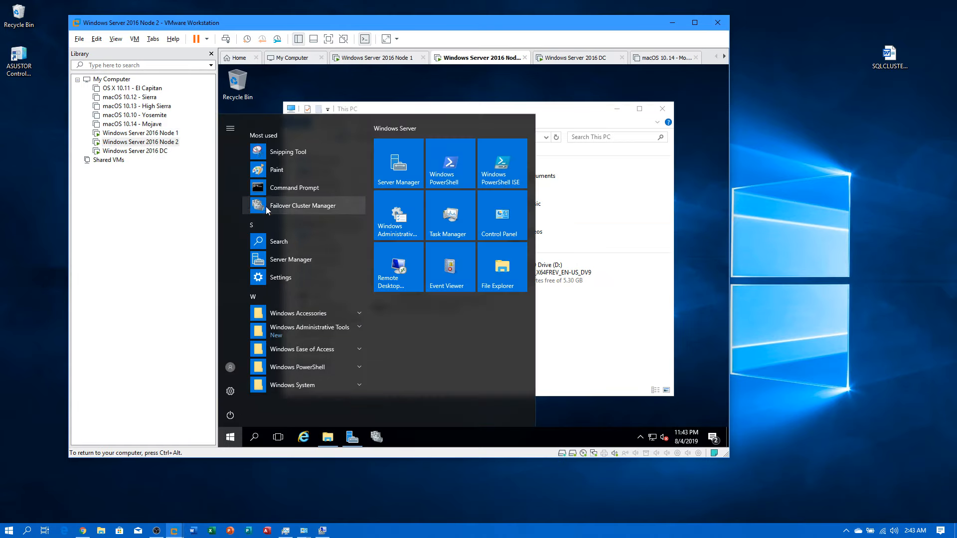
pyautogui.click(273, 185)
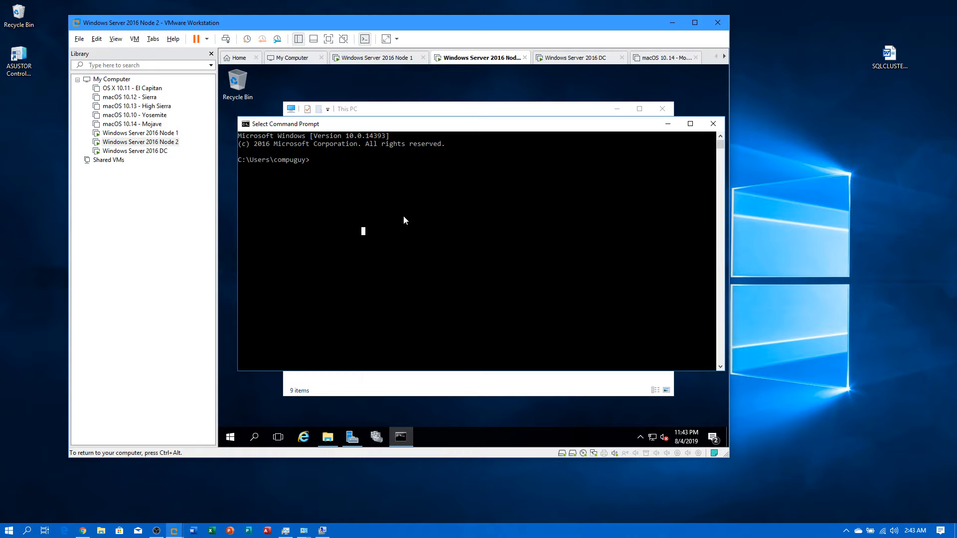
pyautogui.write('ipconfig')
pyautogui.press('Return')
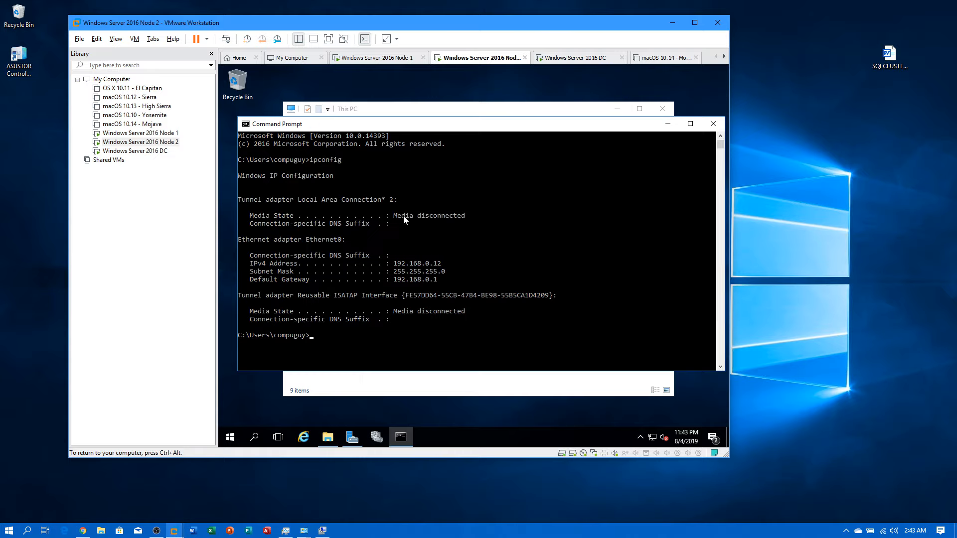
pyautogui.hotkey('ctrl', 'alt')
# Step: Check the DC's IP details, minimize the command prompts on all three machines, and restore DC's Server Manager
pyautogui.click(135, 150)
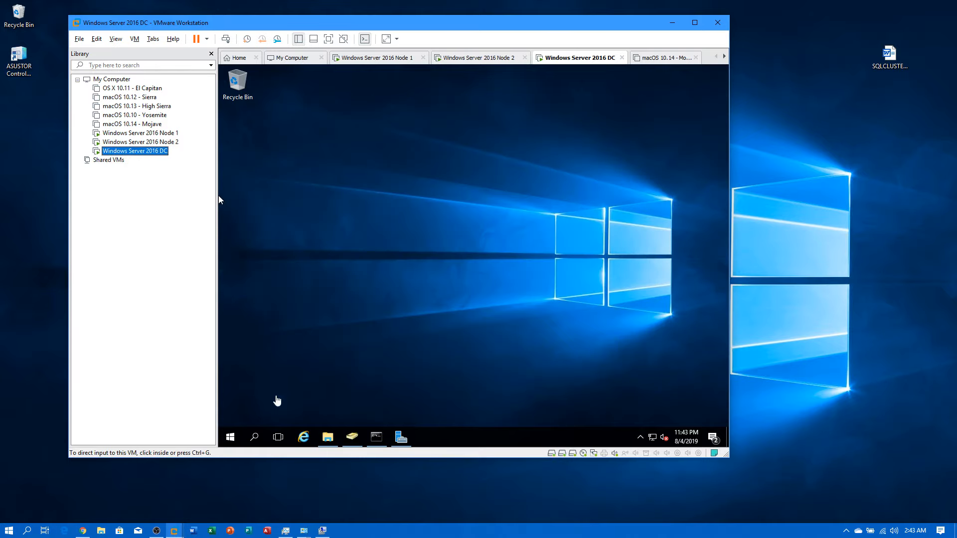
pyautogui.click(377, 437)
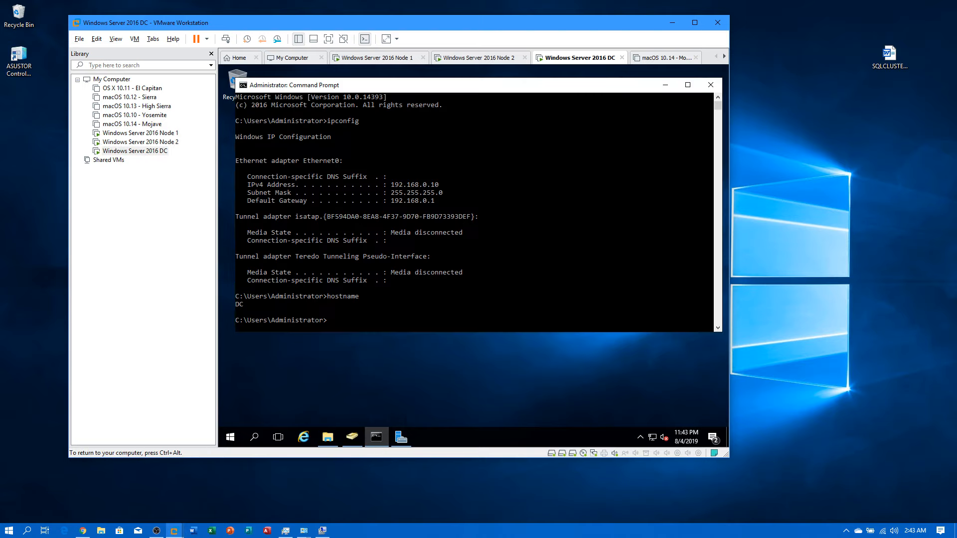
pyautogui.click(665, 85)
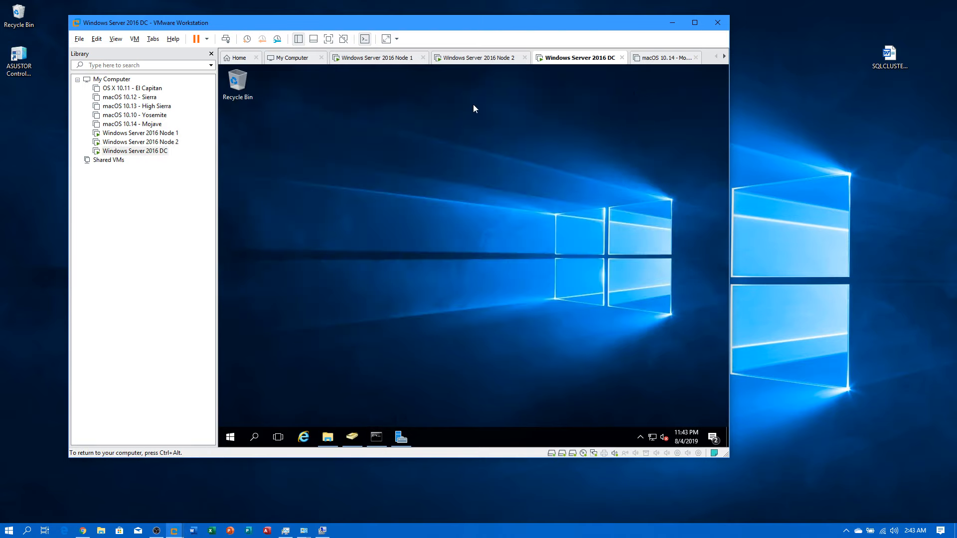
pyautogui.click(140, 133)
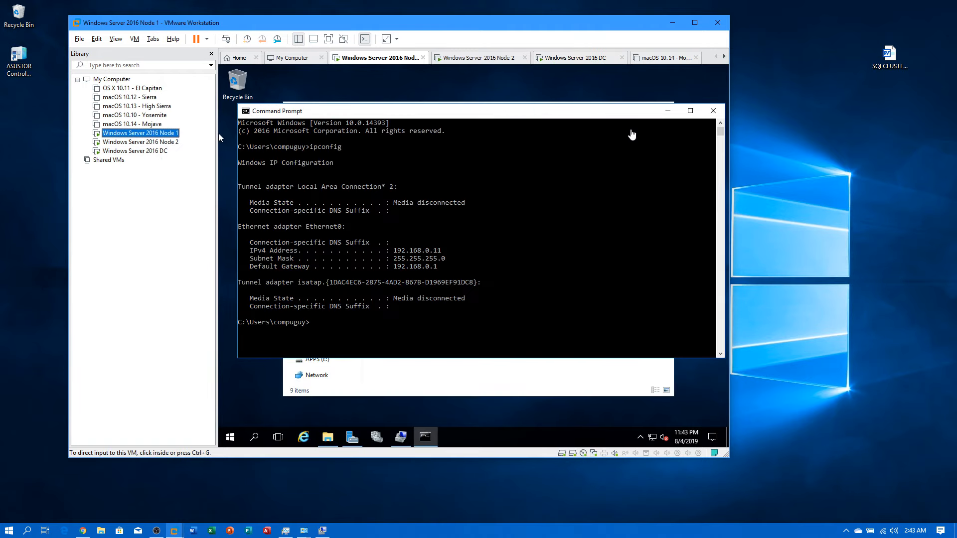
pyautogui.click(666, 112)
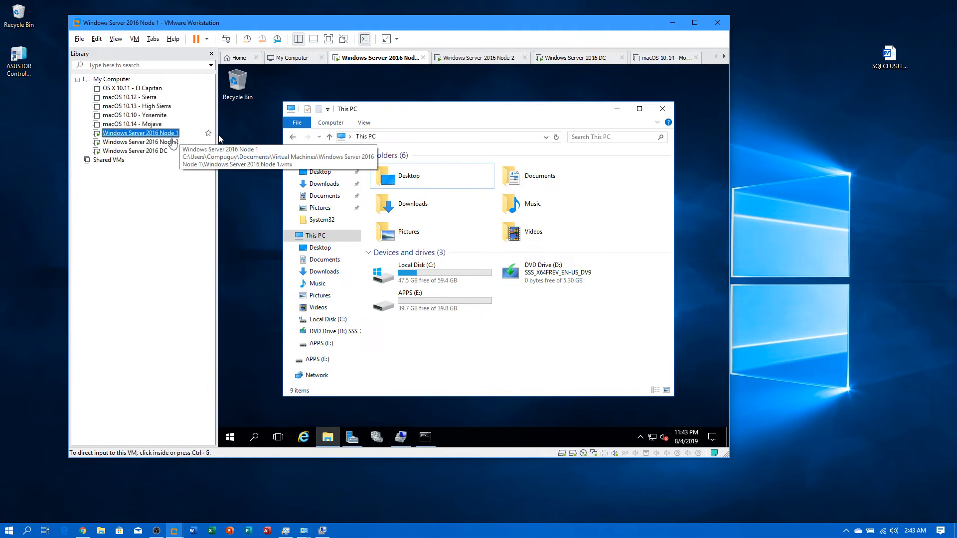
pyautogui.click(172, 142)
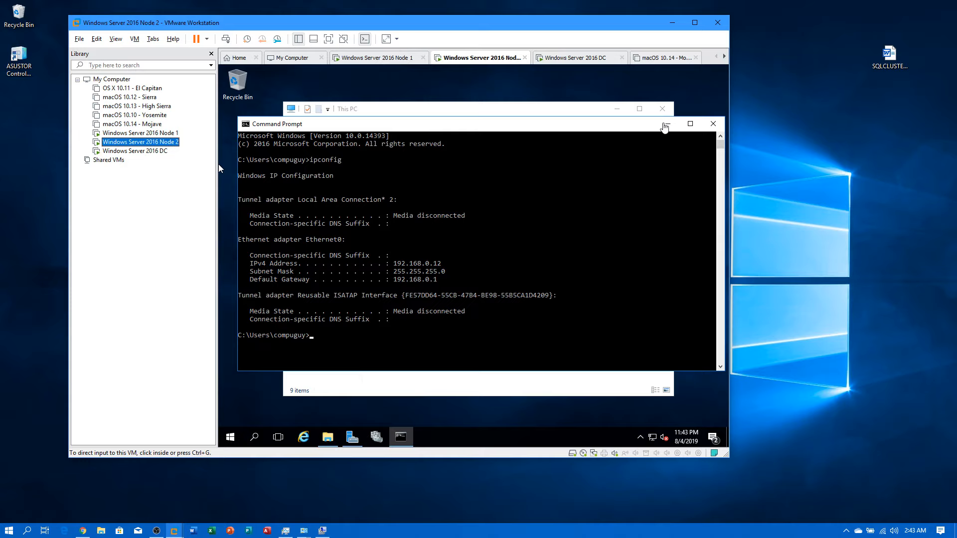
pyautogui.click(666, 126)
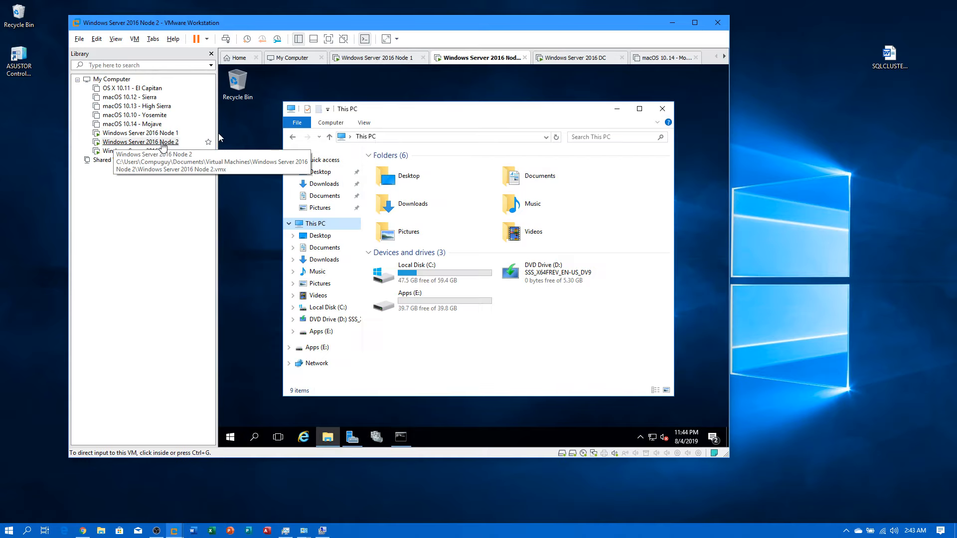
pyautogui.click(162, 150)
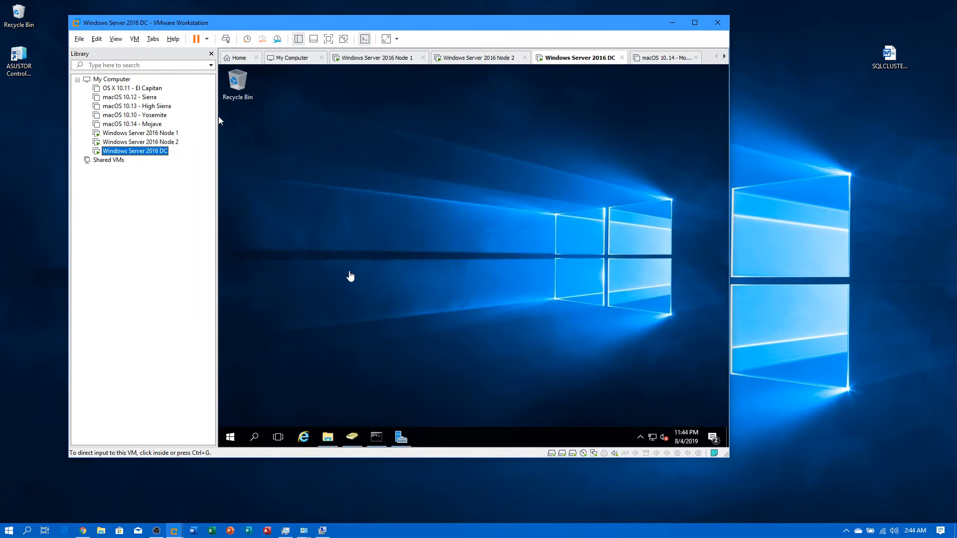
pyautogui.click(401, 437)
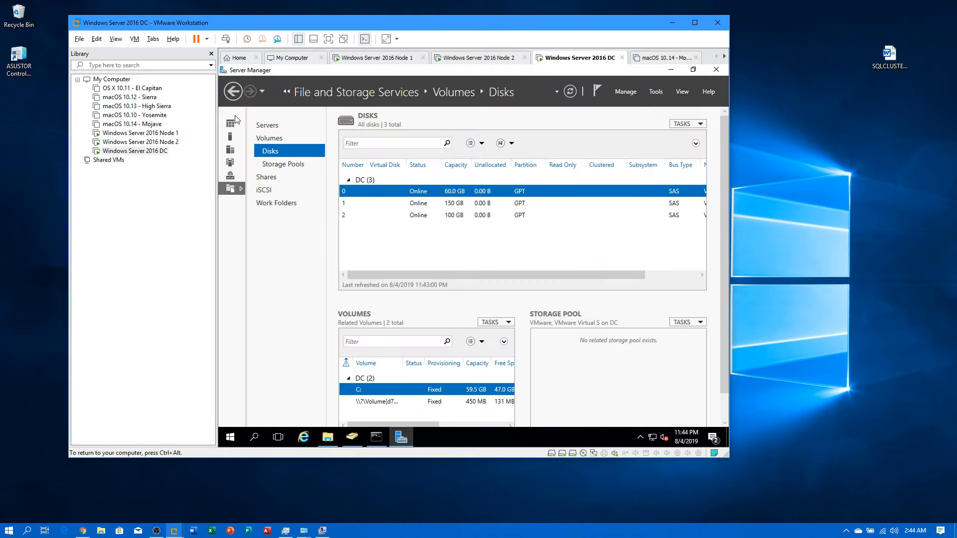
# Step: In the DC's Add Roles and Features wizard, confirm iSCSI Target Server is installed, then cancel
pyautogui.click(230, 124)
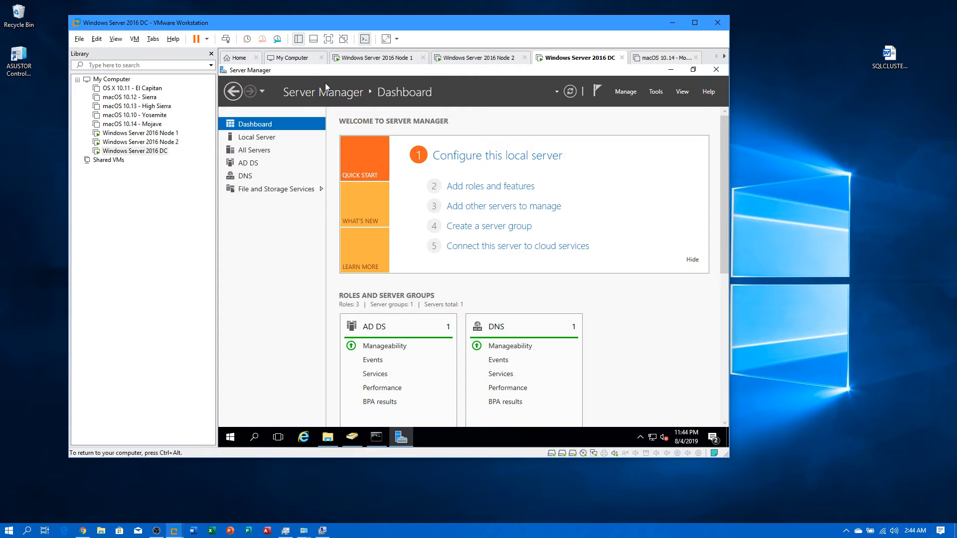
pyautogui.click(229, 442)
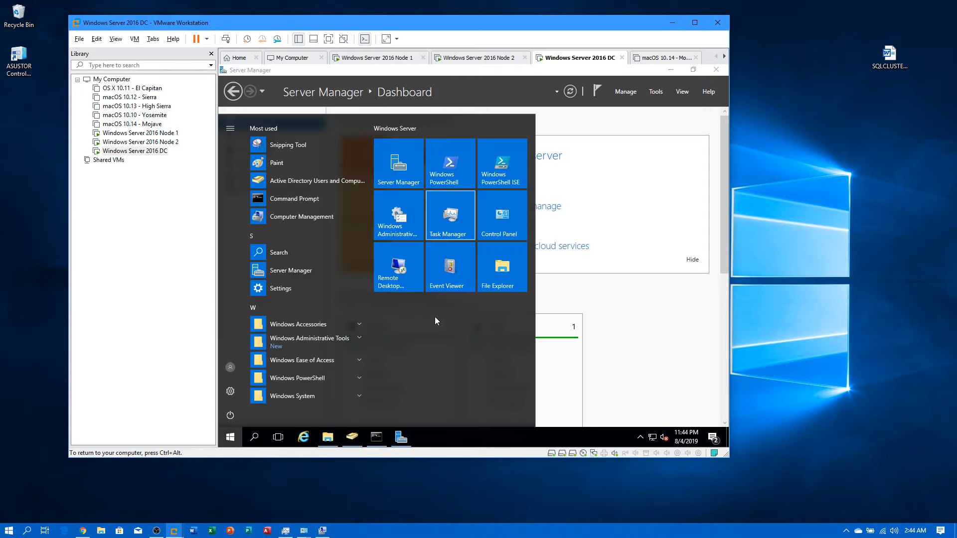
pyautogui.click(631, 331)
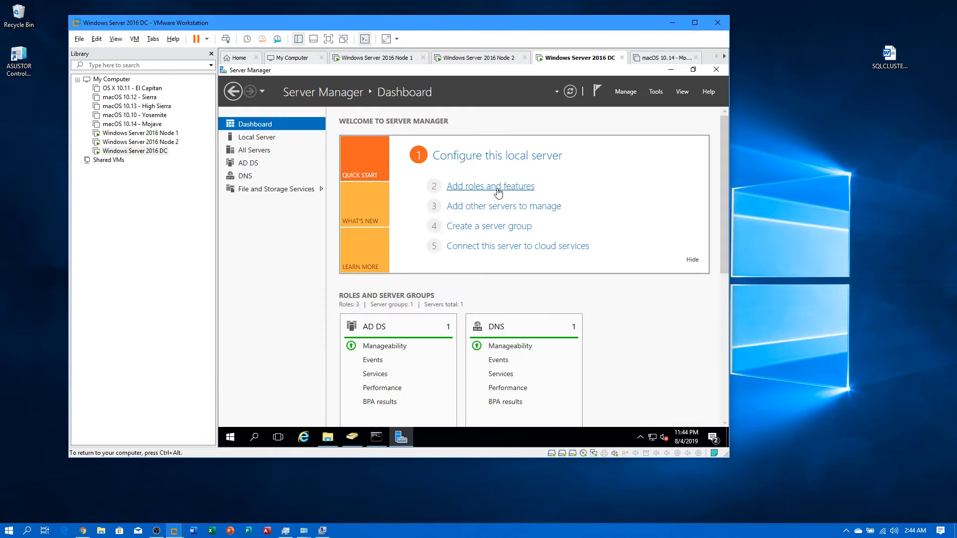
pyautogui.click(472, 190)
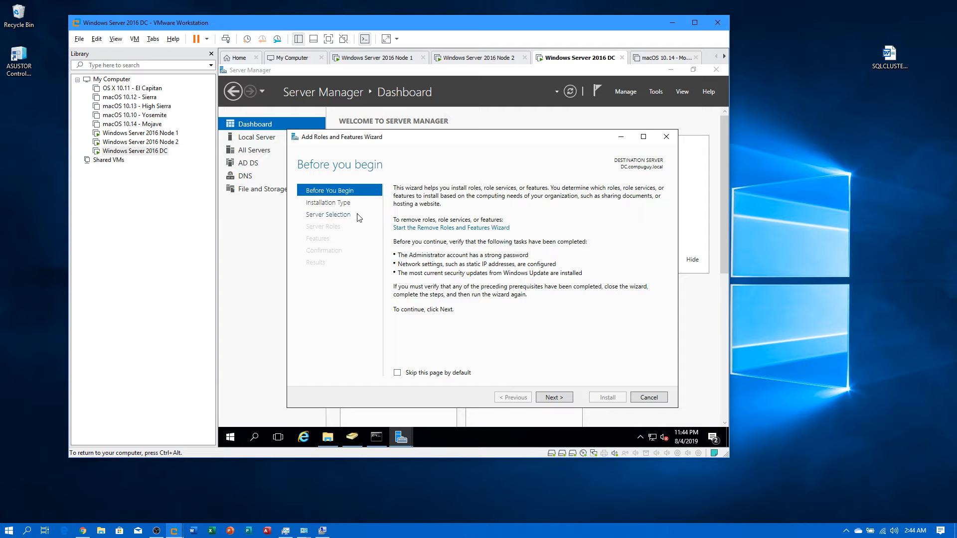
pyautogui.click(556, 400)
pyautogui.click(554, 398)
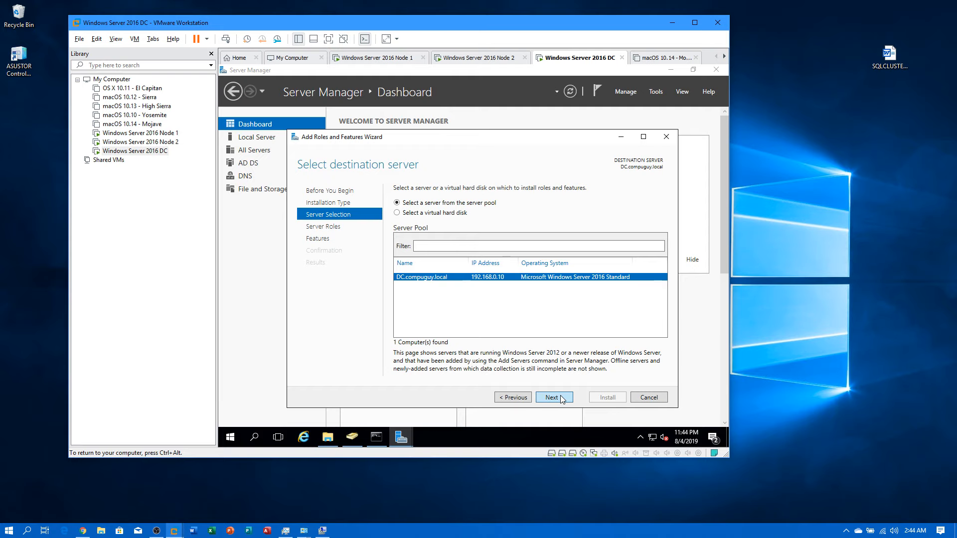
pyautogui.click(562, 399)
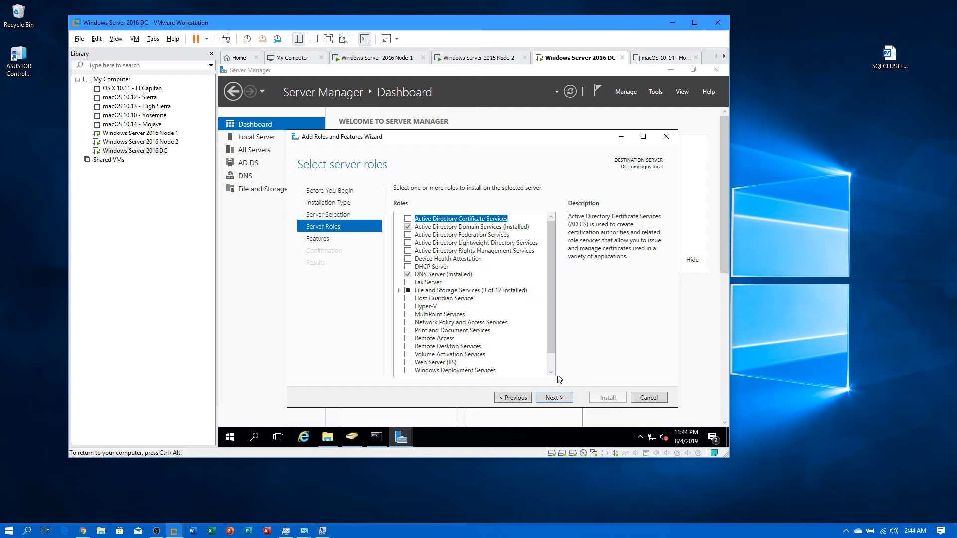
pyautogui.click(399, 291)
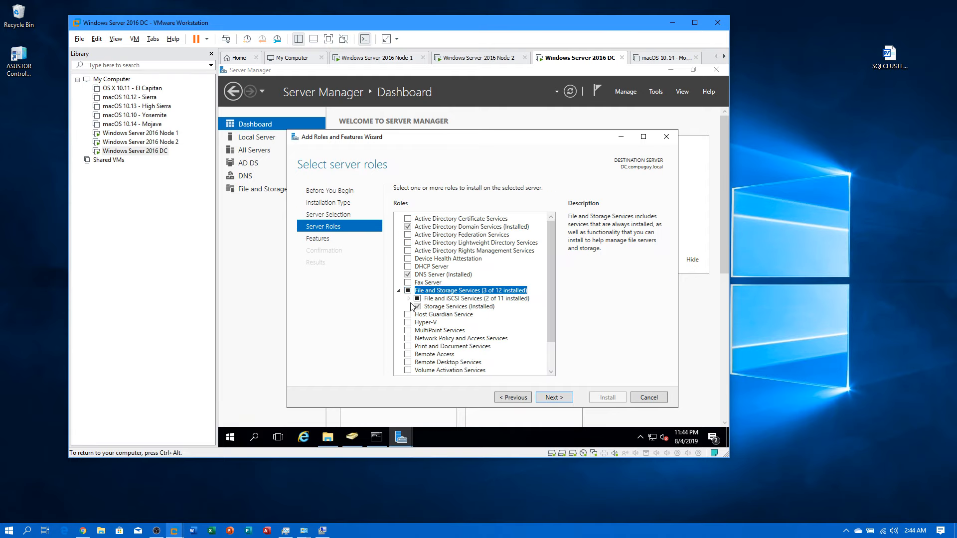
pyautogui.click(410, 298)
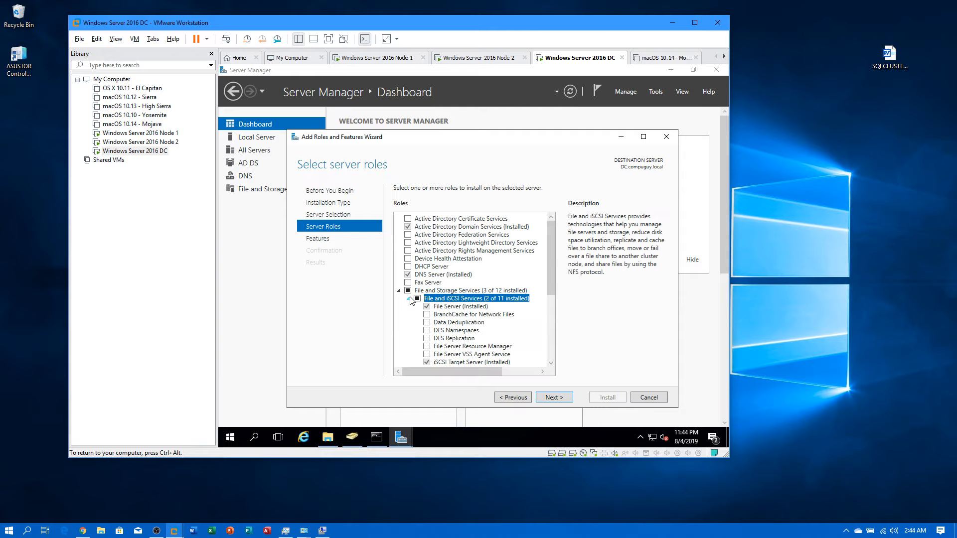
pyautogui.click(427, 364)
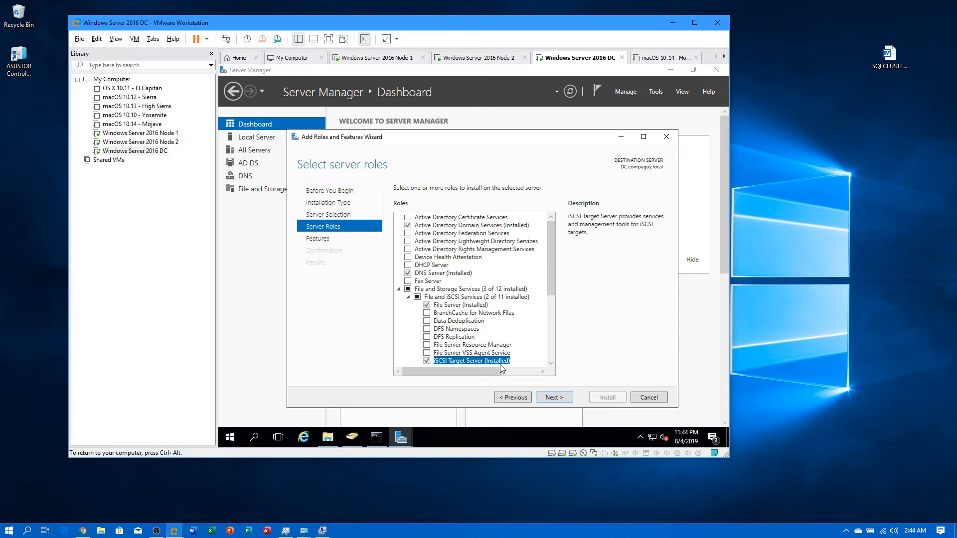
pyautogui.click(548, 401)
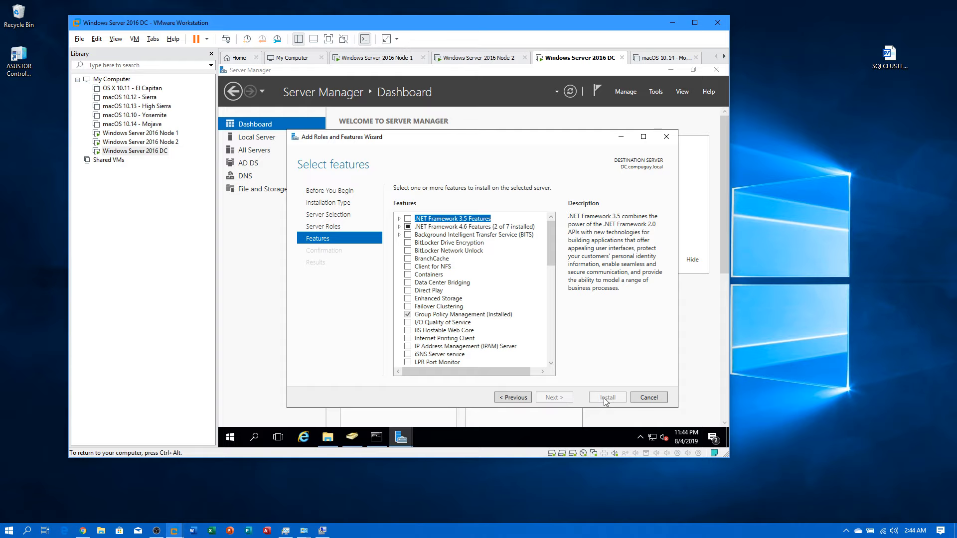
pyautogui.click(636, 399)
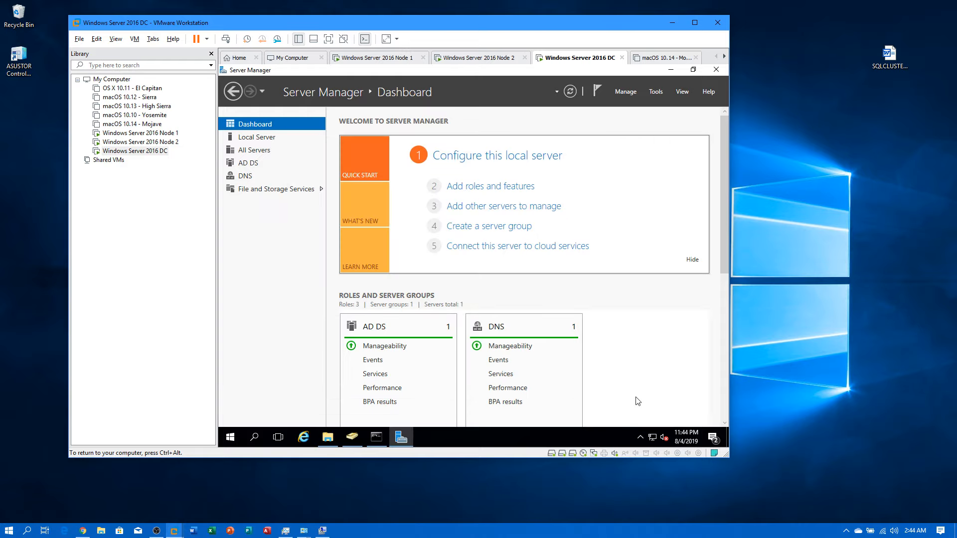
# Step: On Node 1, minimize Server Manager and close the This PC window to clear the desktop
pyautogui.click(172, 133)
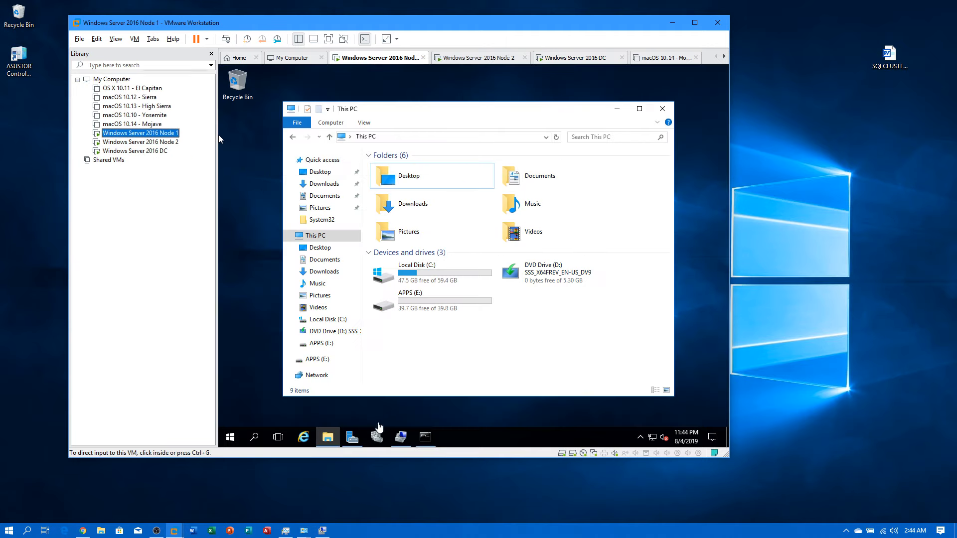
pyautogui.click(351, 439)
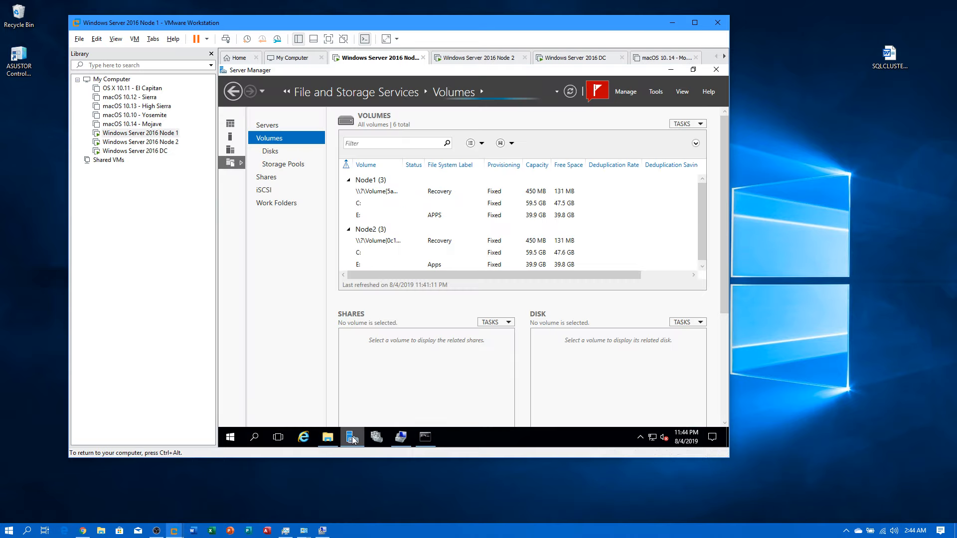
pyautogui.click(352, 438)
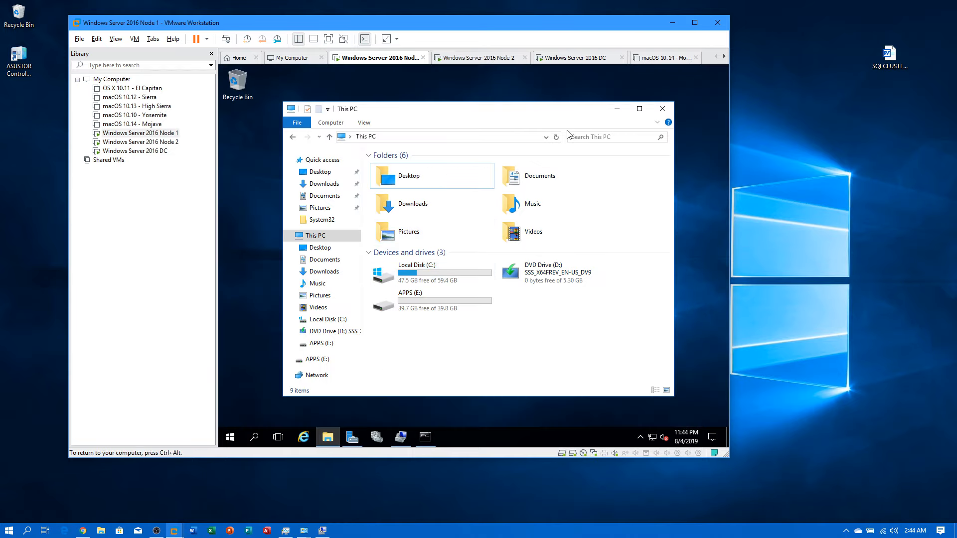
pyautogui.click(662, 108)
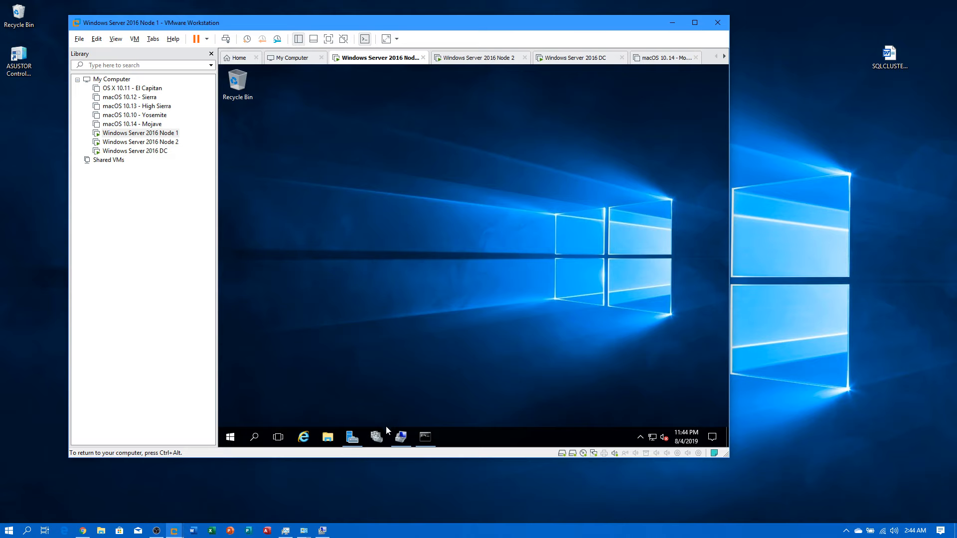
# Step: Run Add Roles and Features for Node1.compuguy.local, confirm Failover Clustering shows Installed, then cancel
pyautogui.click(351, 438)
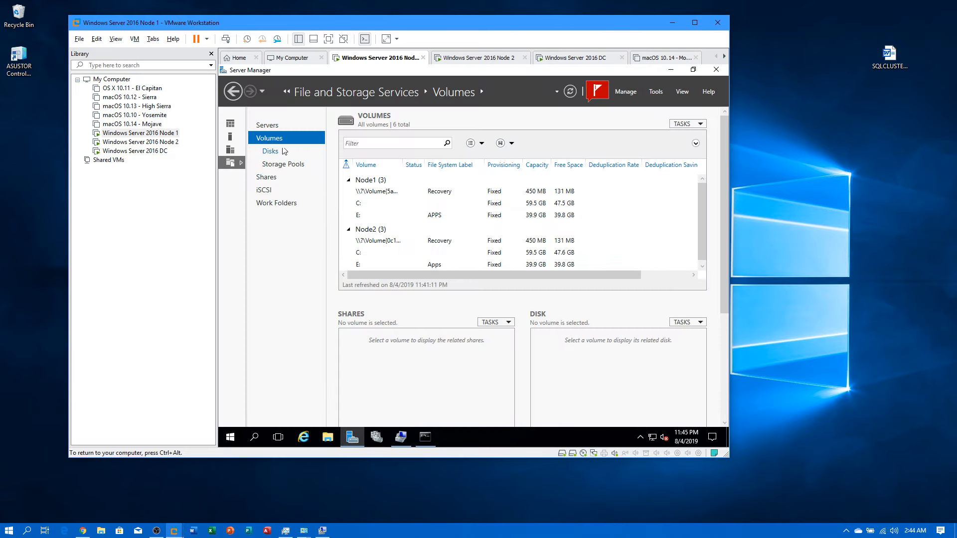
pyautogui.click(230, 130)
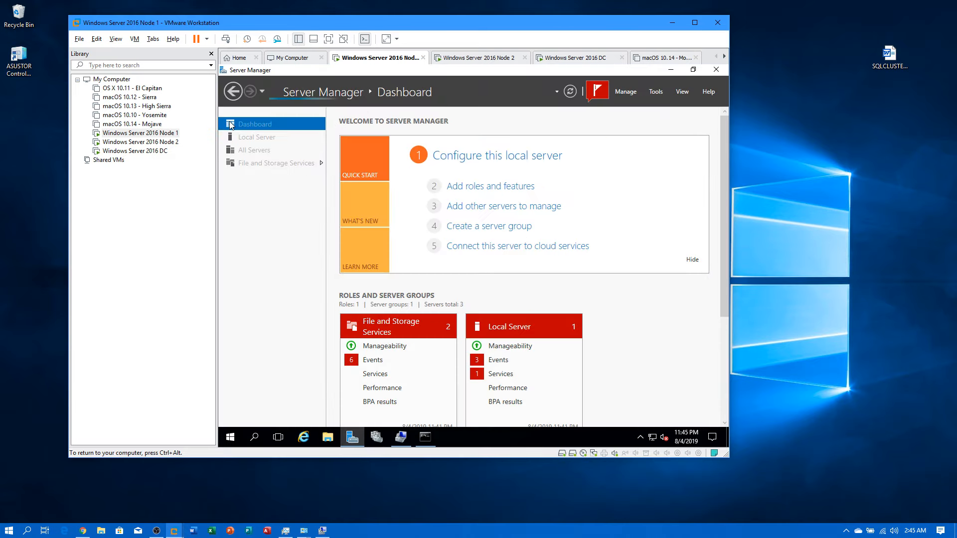
pyautogui.click(474, 188)
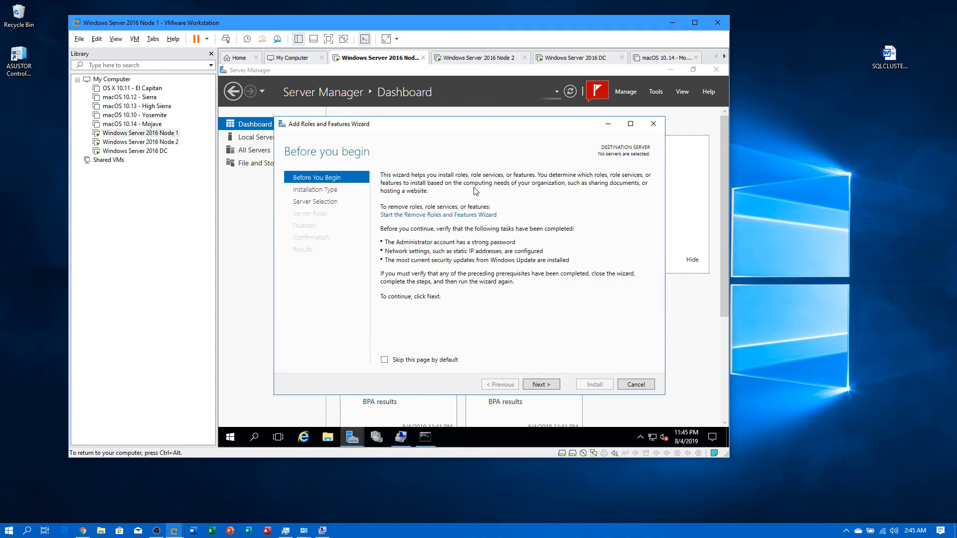
pyautogui.click(553, 388)
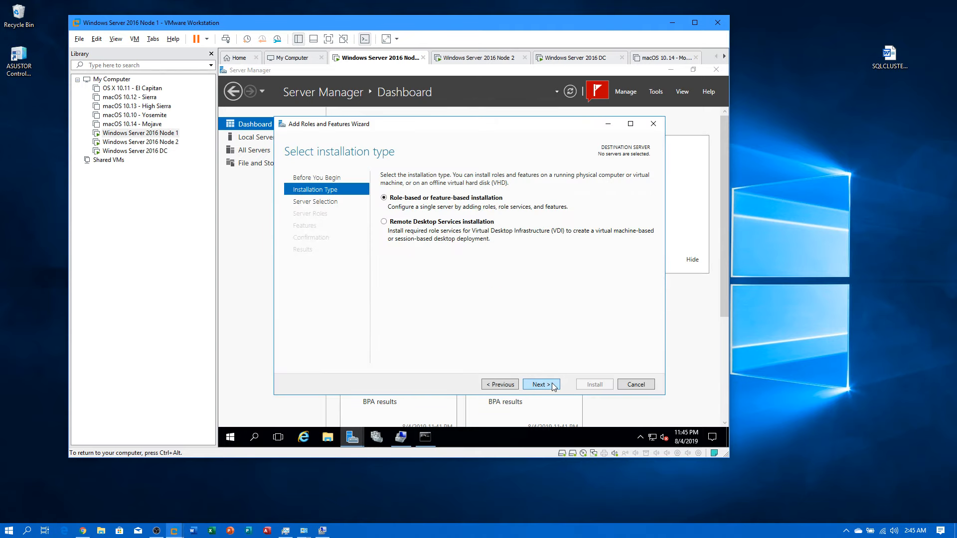
pyautogui.click(529, 385)
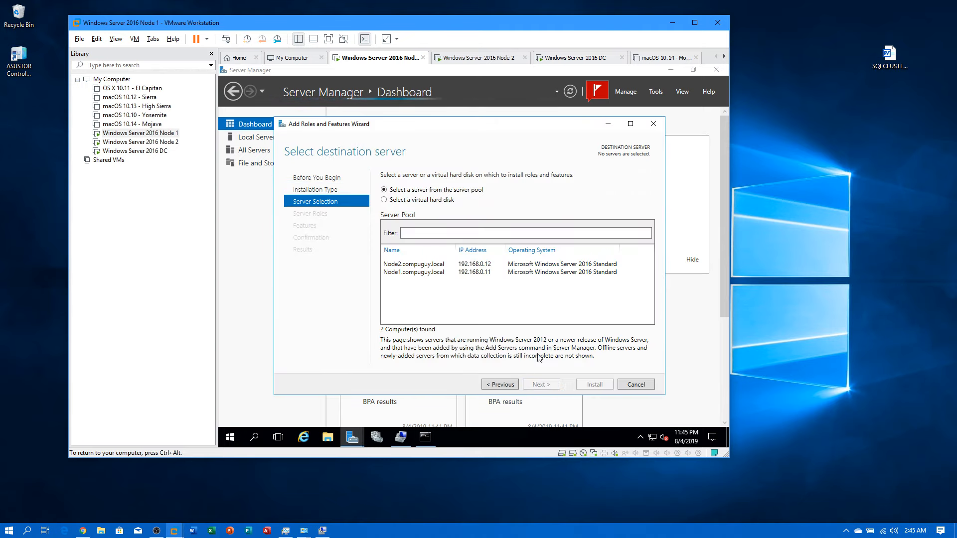
pyautogui.click(430, 273)
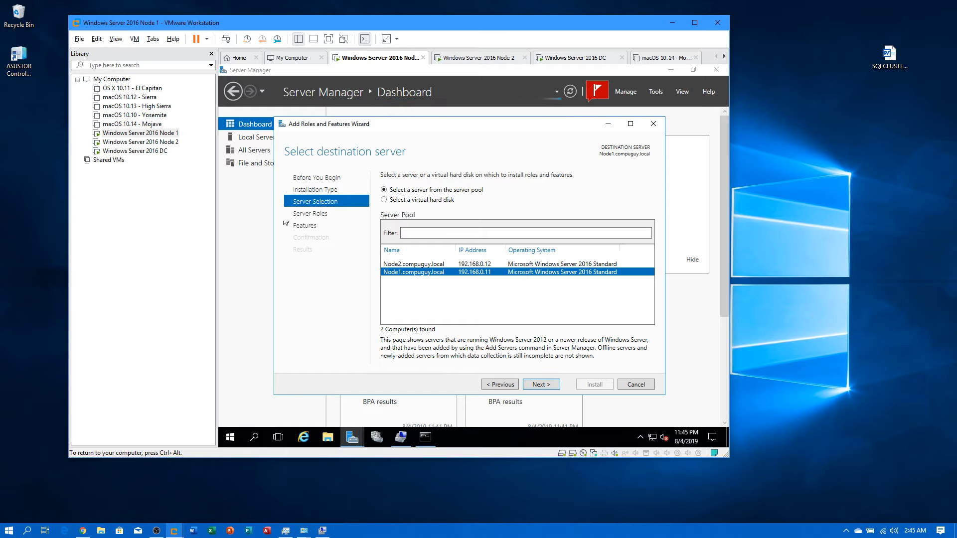
pyautogui.click(539, 385)
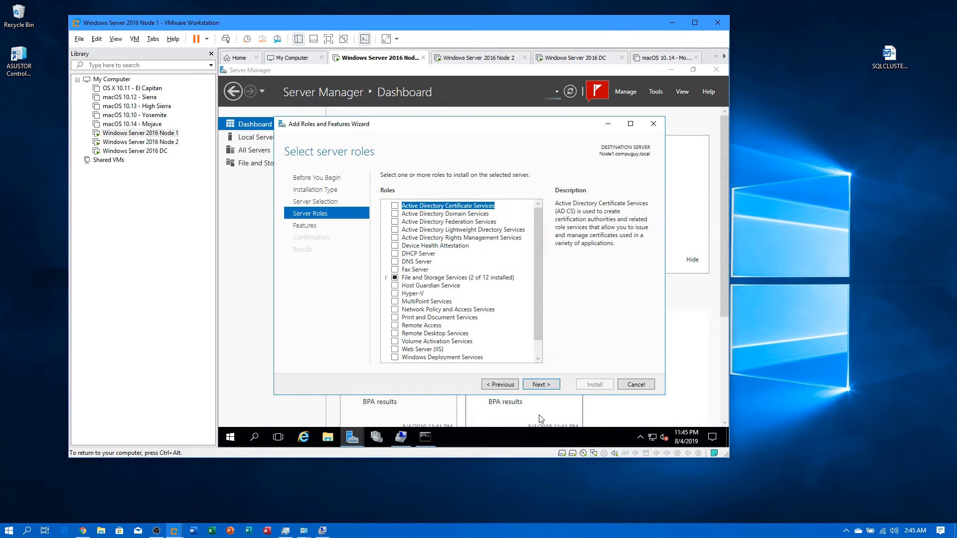
pyautogui.click(550, 386)
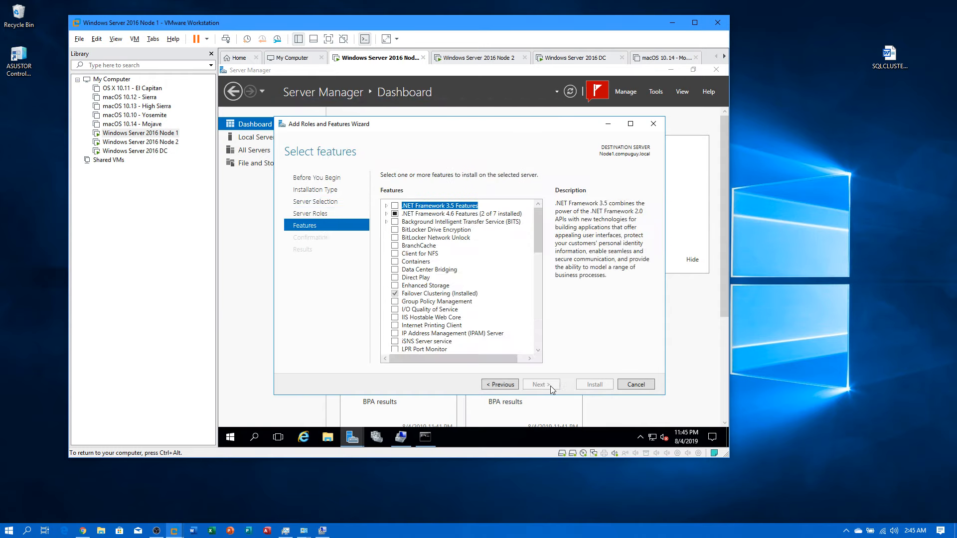
pyautogui.click(395, 294)
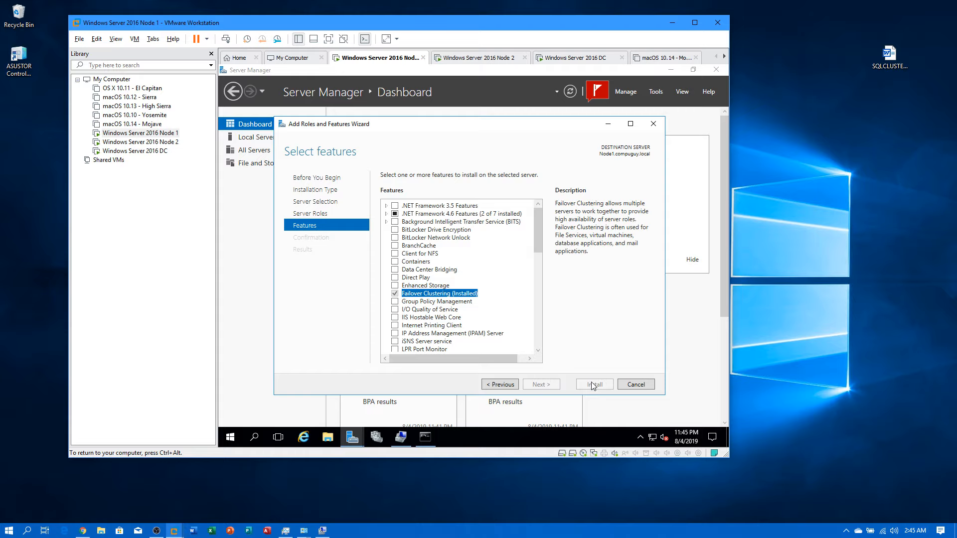
pyautogui.click(634, 386)
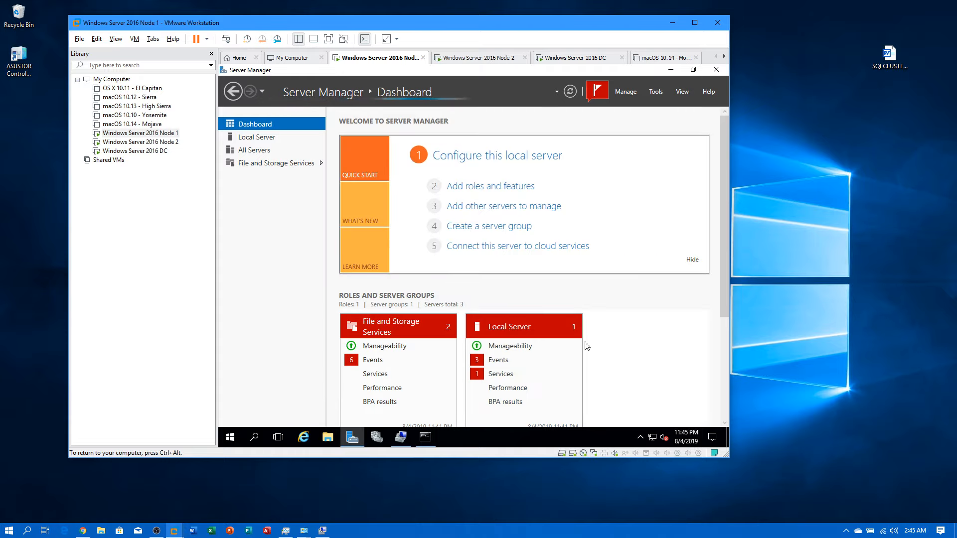
# Step: On Node 2, run the roles wizard for Node2.compuguy.local and confirm Failover Clustering is installed, then cancel
pyautogui.click(140, 142)
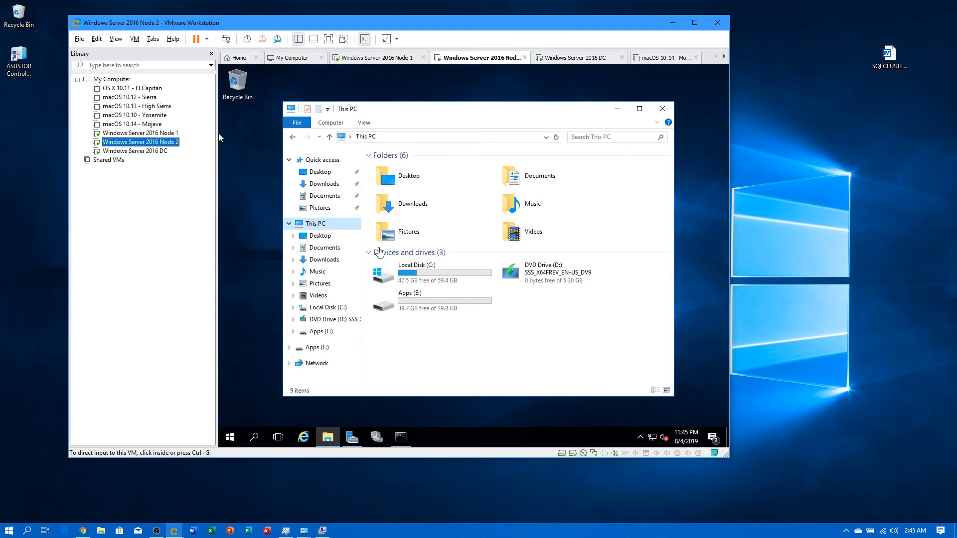
pyautogui.click(352, 437)
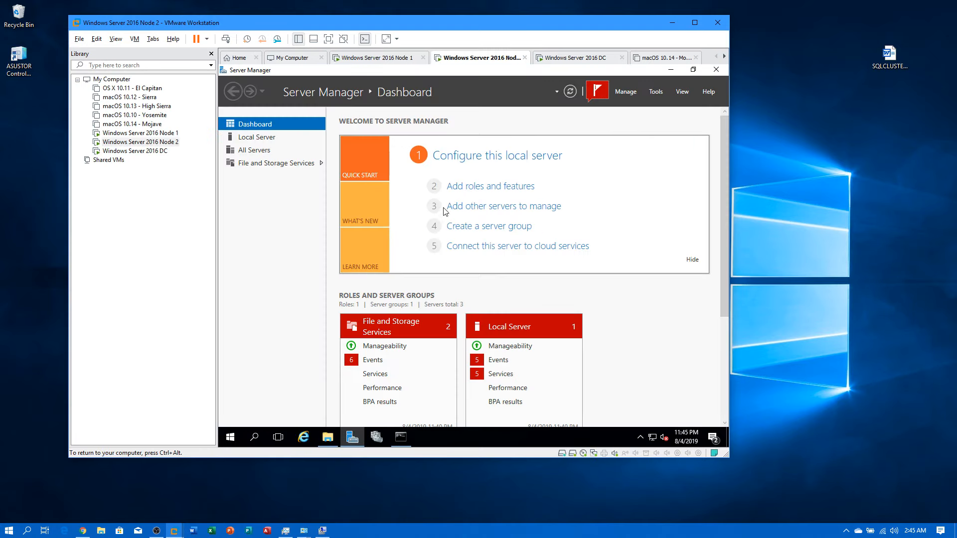
pyautogui.click(450, 187)
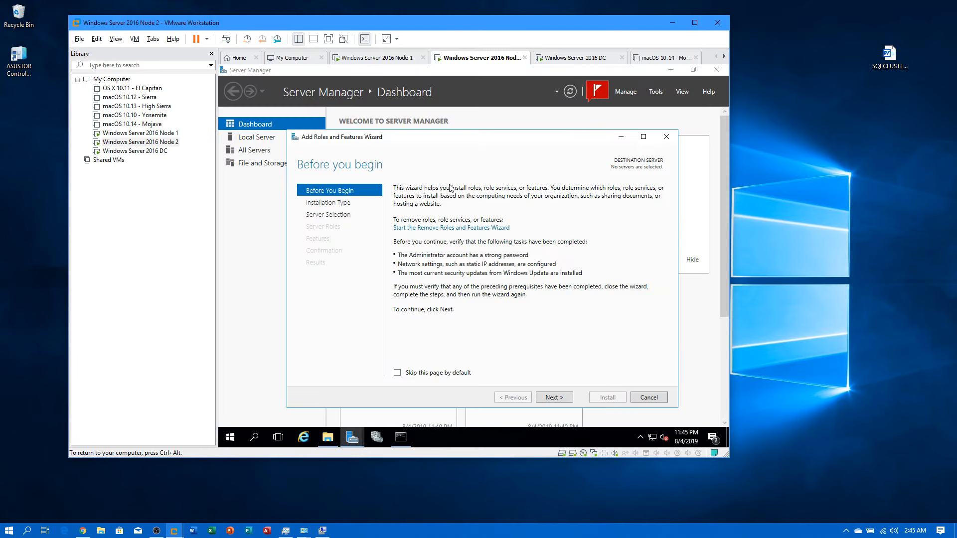
pyautogui.click(543, 398)
pyautogui.click(566, 401)
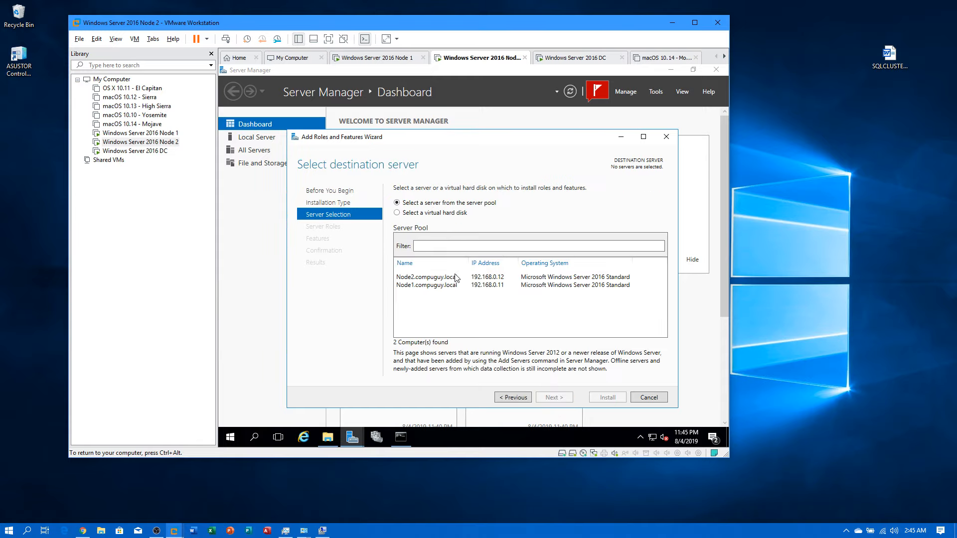
pyautogui.click(440, 278)
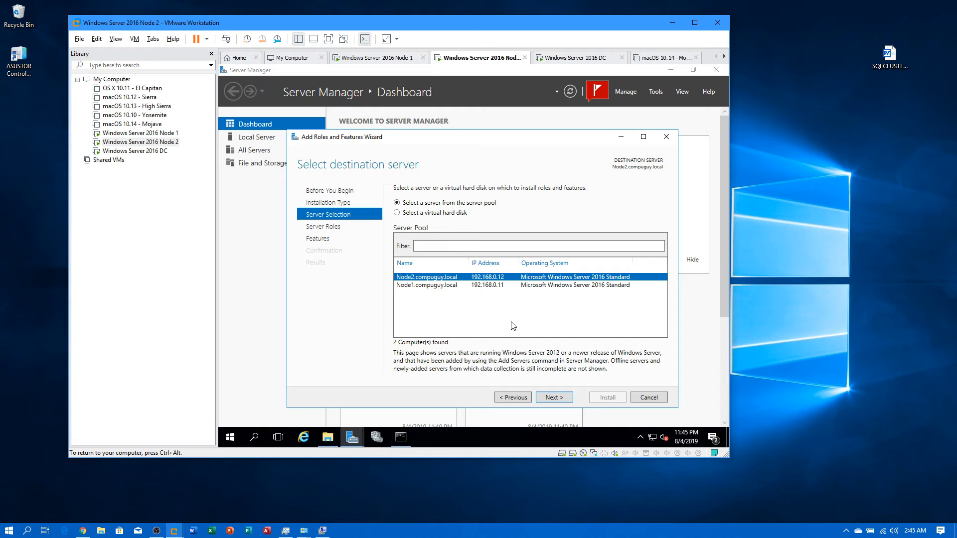
pyautogui.click(557, 397)
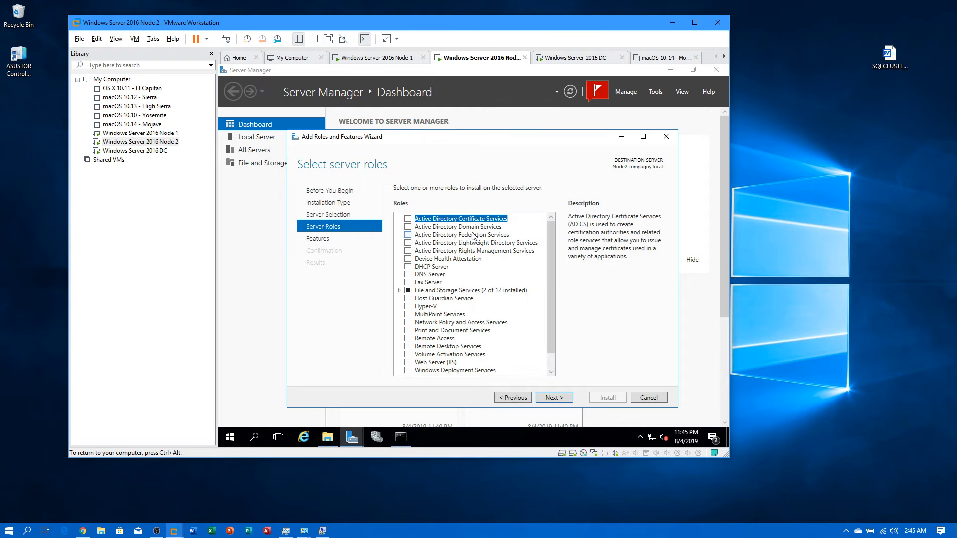
pyautogui.click(557, 398)
pyautogui.click(430, 308)
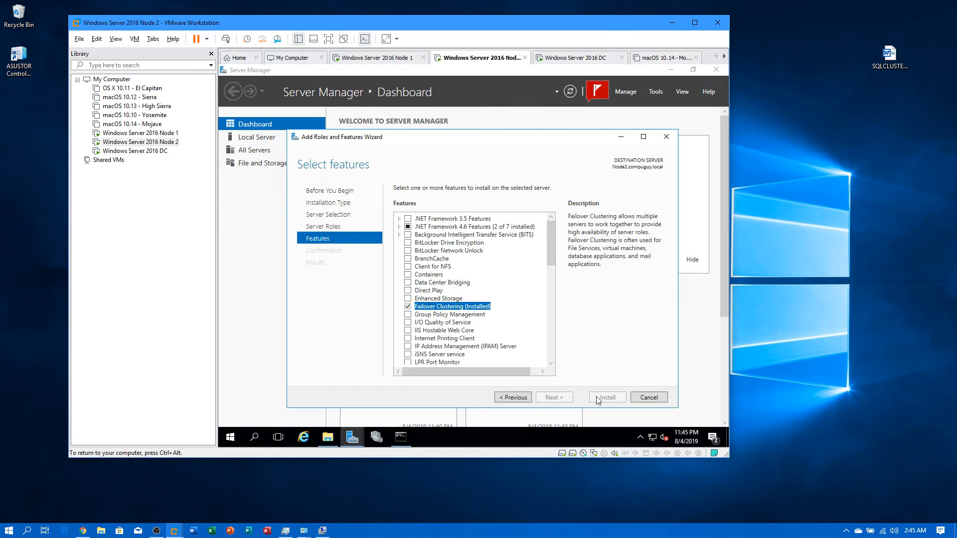
pyautogui.click(638, 400)
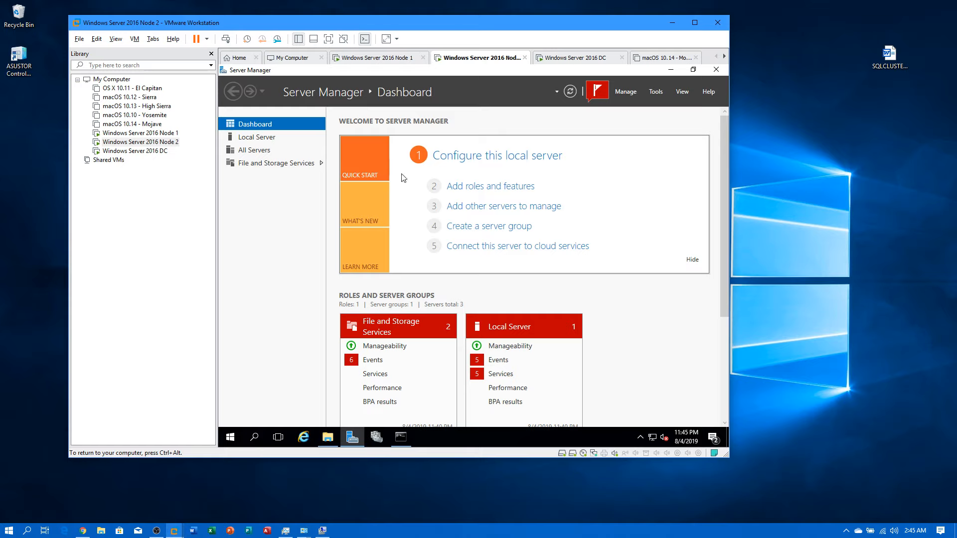
# Step: On the DC, inspect disk 2 and its E: volume, then open the still-empty iSCSI virtual disks page
pyautogui.click(158, 152)
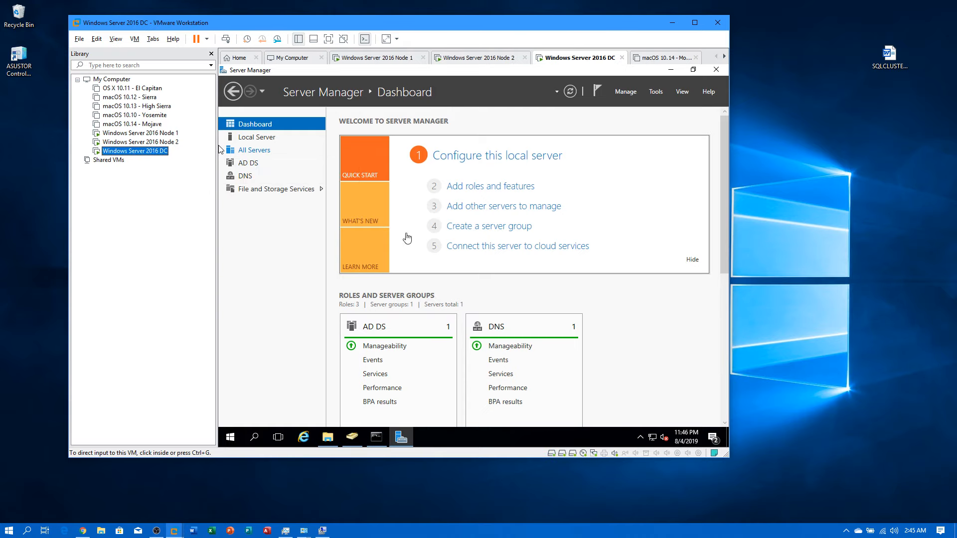
pyautogui.click(311, 191)
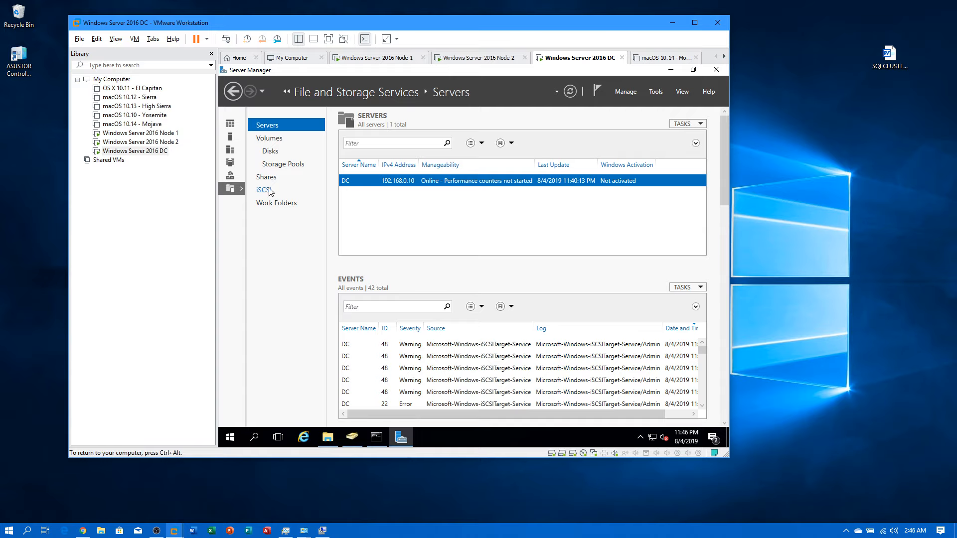
pyautogui.click(270, 151)
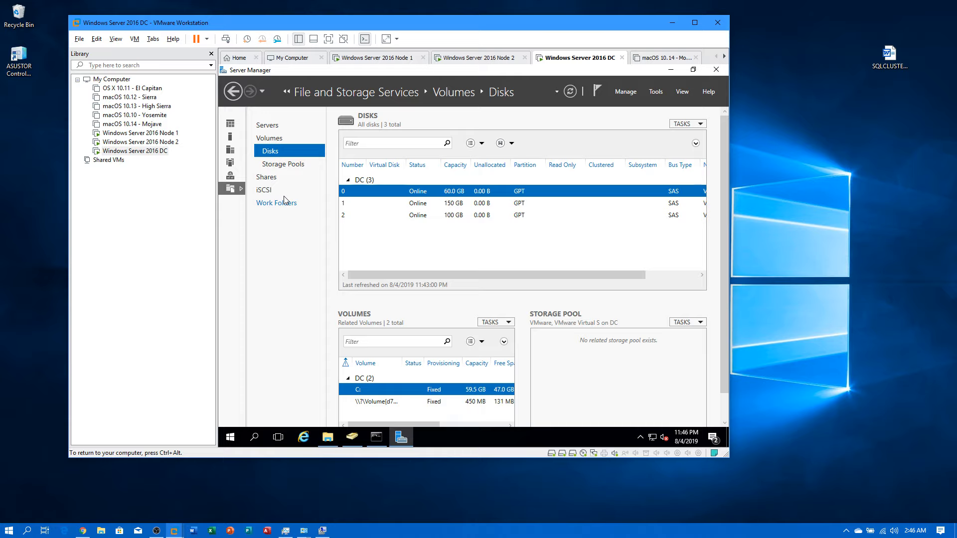
pyautogui.click(409, 216)
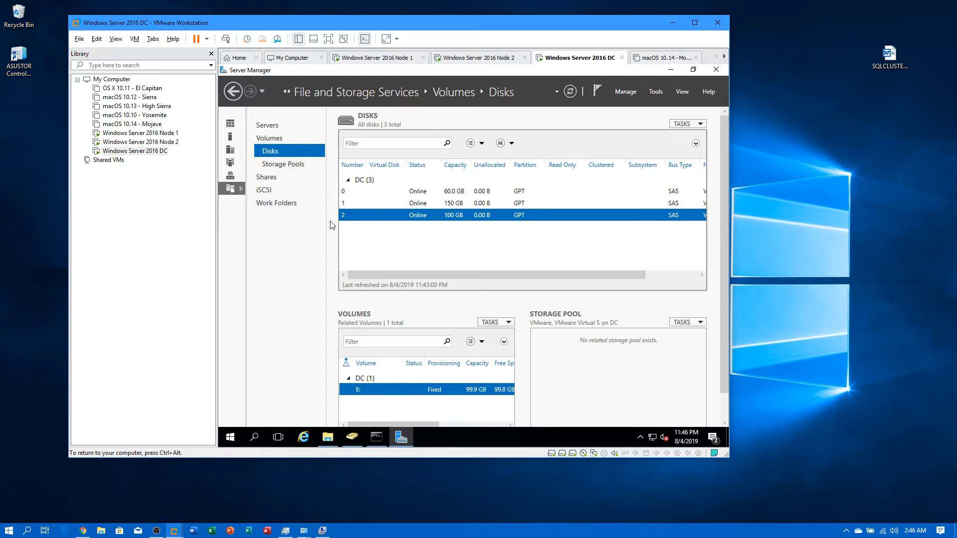
pyautogui.click(264, 190)
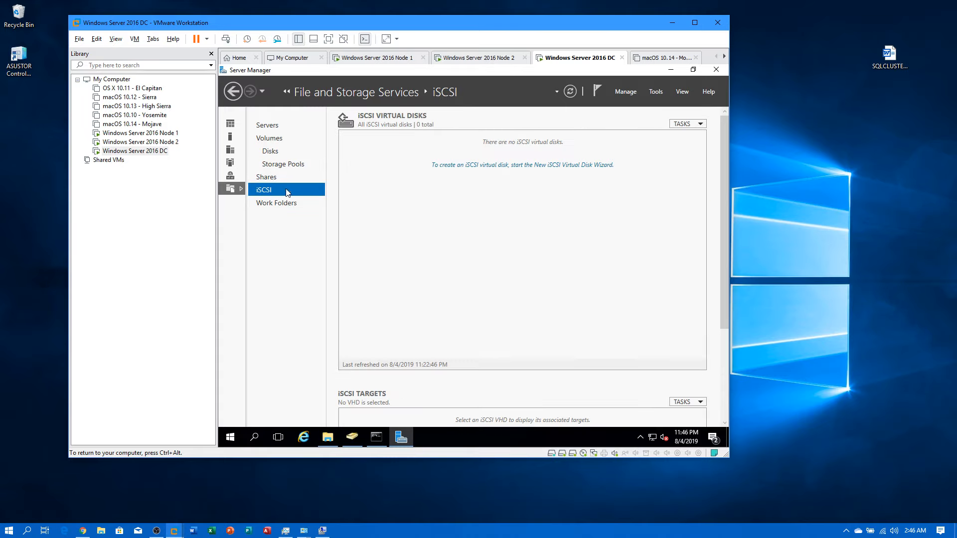
# Step: Create a 10 GB iSCSI virtual disk named SQLData stored on volume E:
pyautogui.click(457, 165)
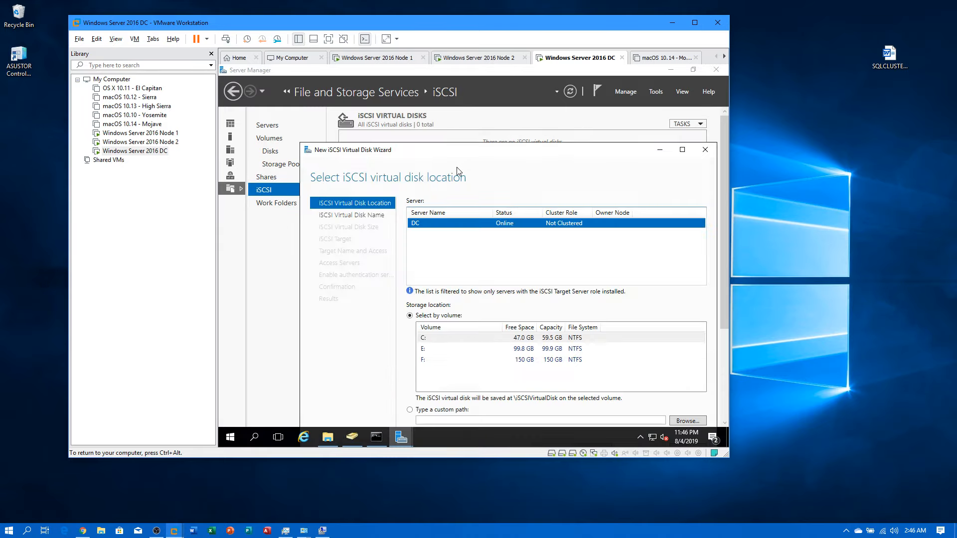
pyautogui.click(516, 349)
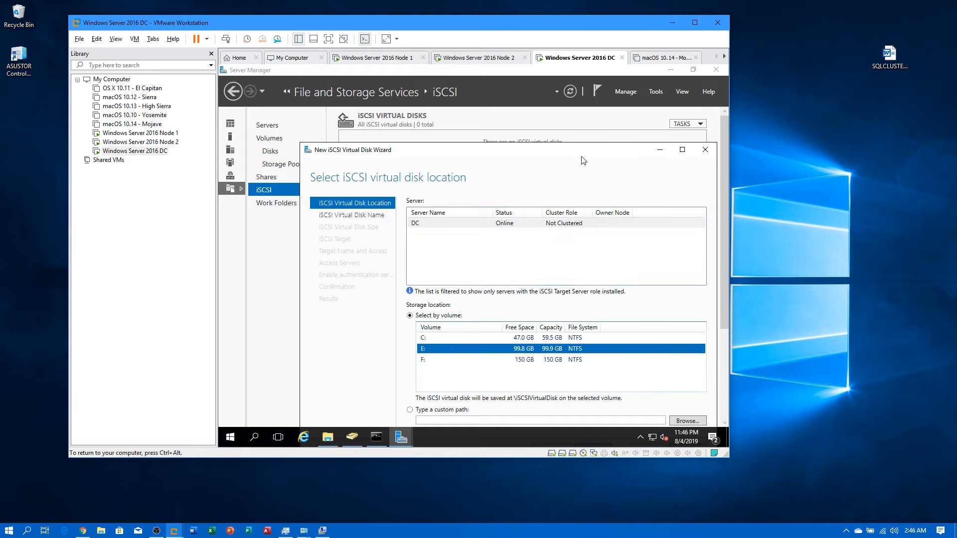
pyautogui.moveTo(575, 153); pyautogui.dragTo(551, 123)
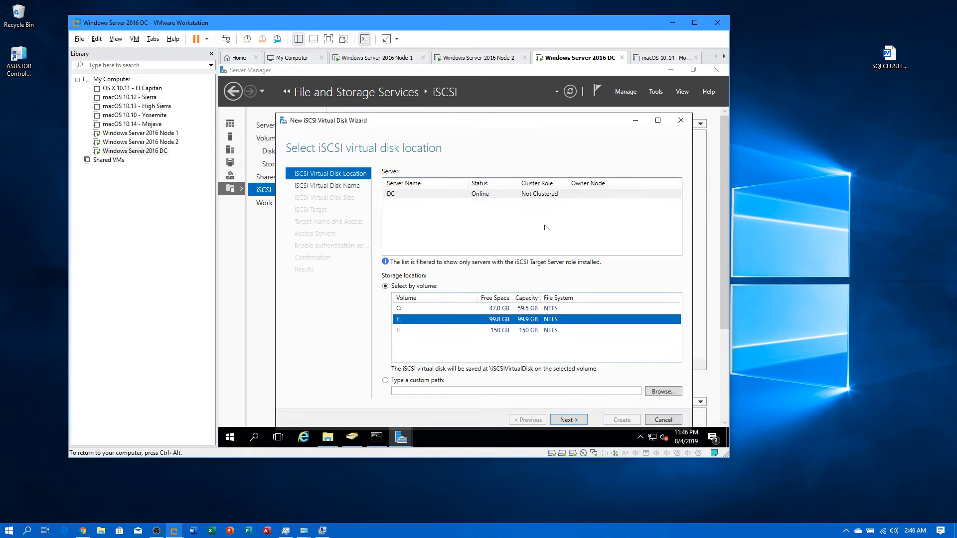
pyautogui.click(569, 420)
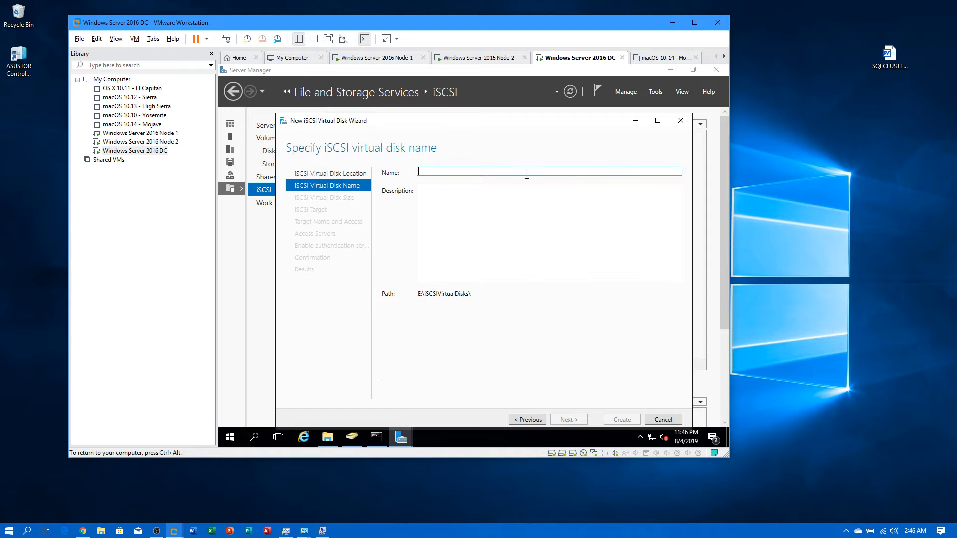
pyautogui.write('SQLData')
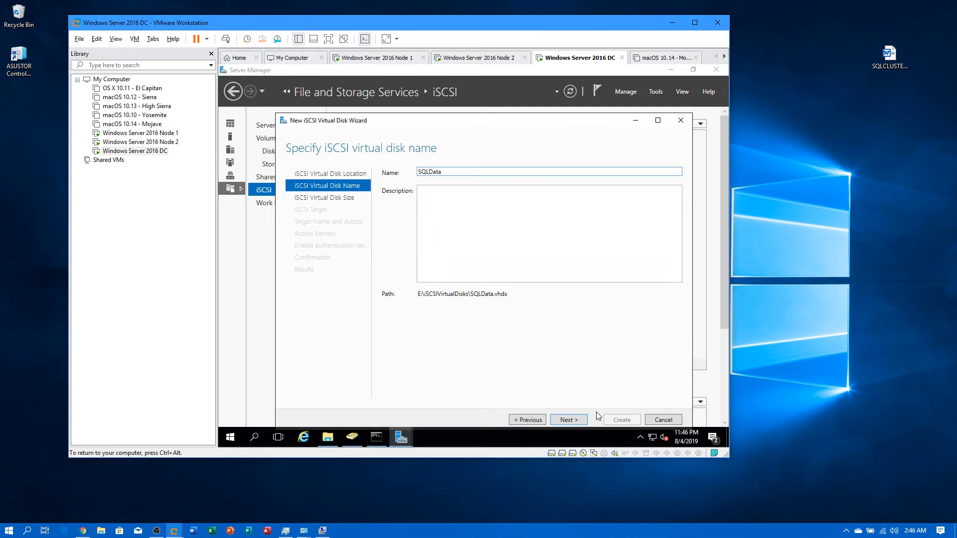
pyautogui.click(581, 422)
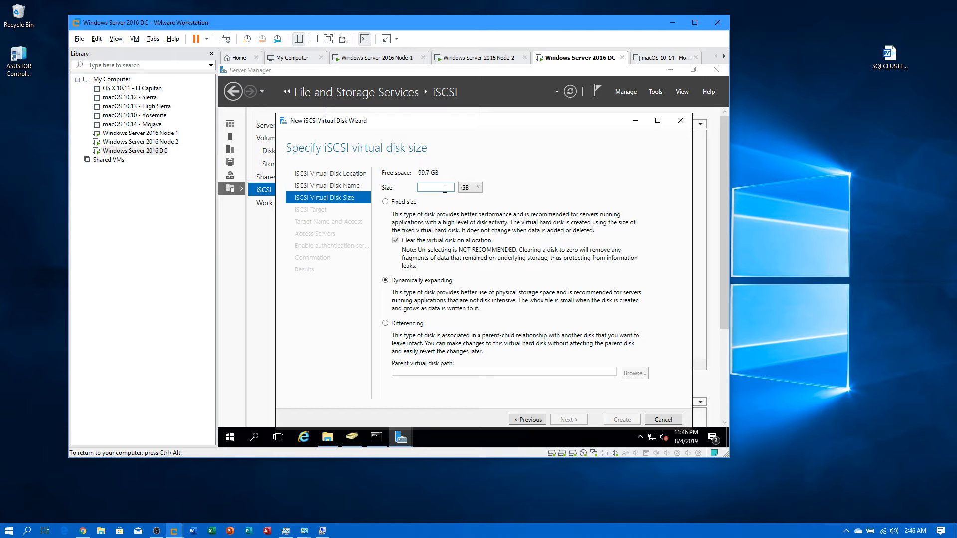
pyautogui.write('10')
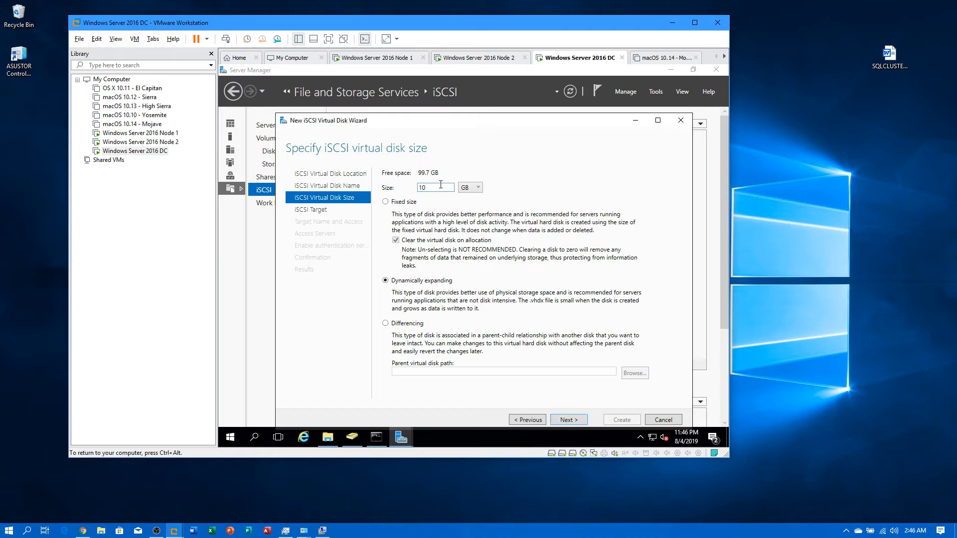
pyautogui.click(571, 422)
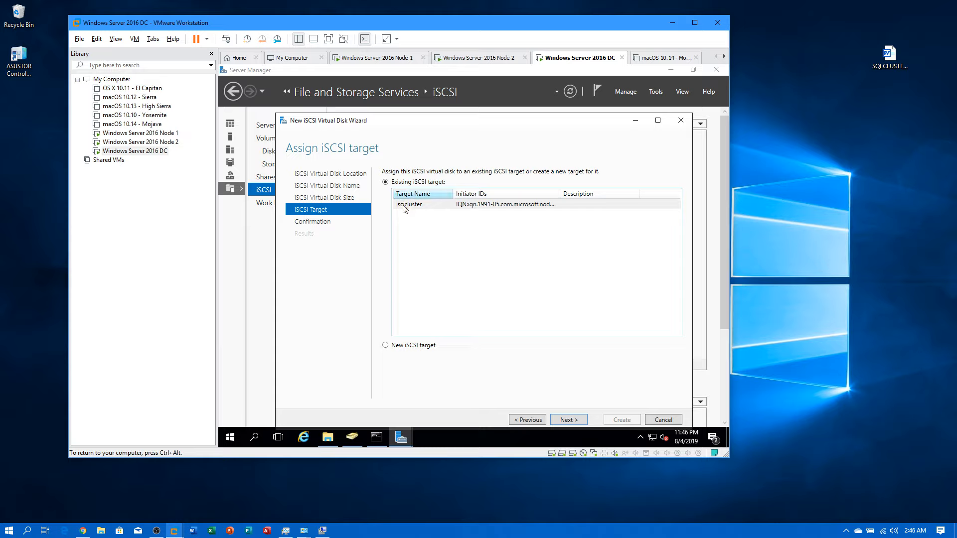
# Step: Assign the disk to a new iSCSI target named DBCluster
pyautogui.click(385, 346)
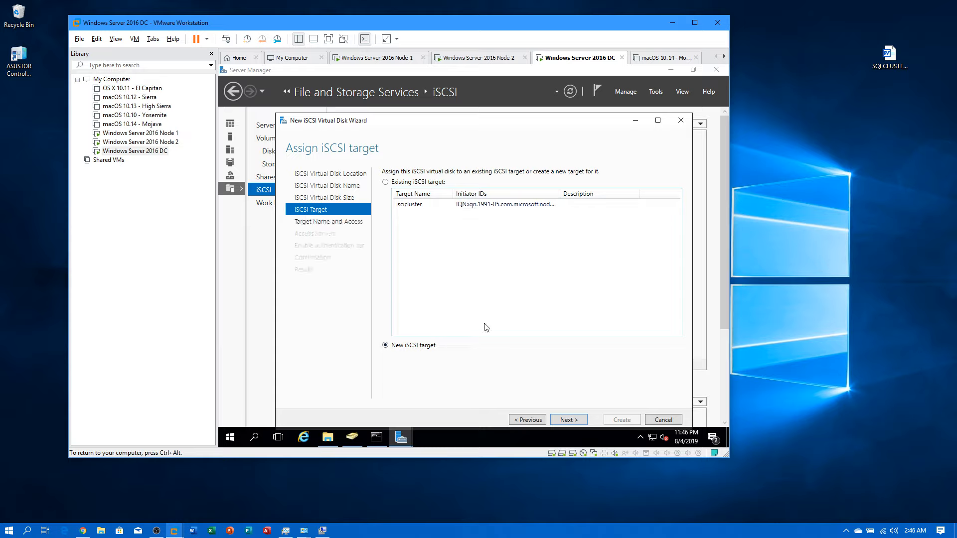
pyautogui.click(568, 420)
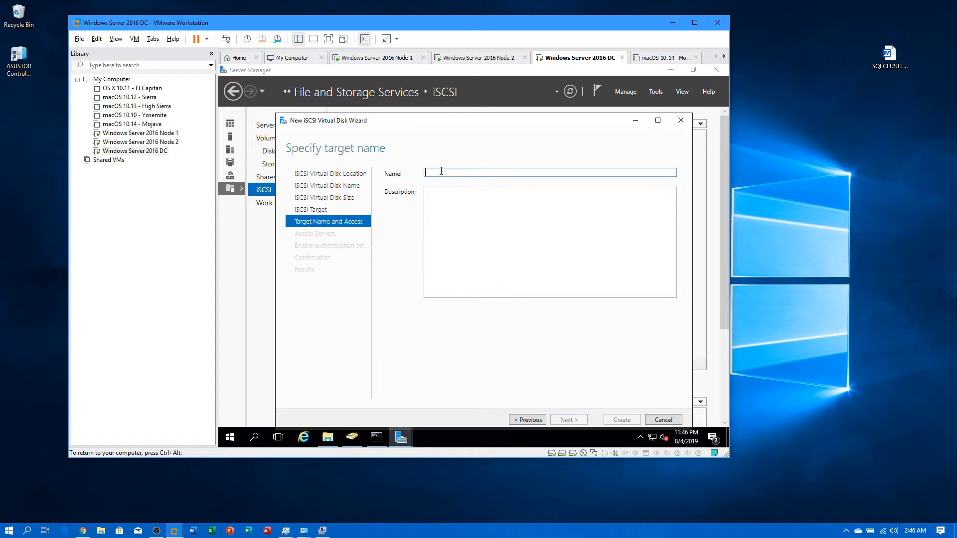
pyautogui.write('DBCluster')
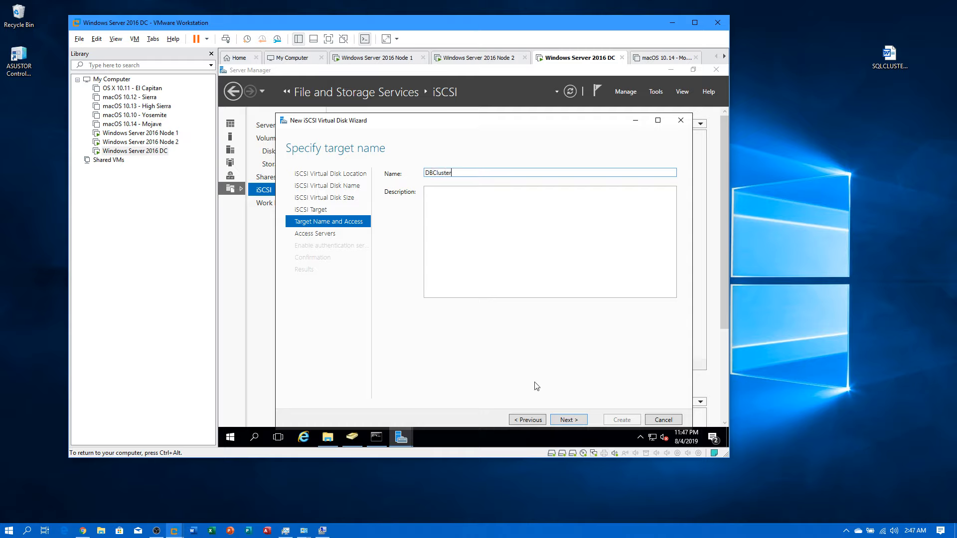
pyautogui.click(567, 420)
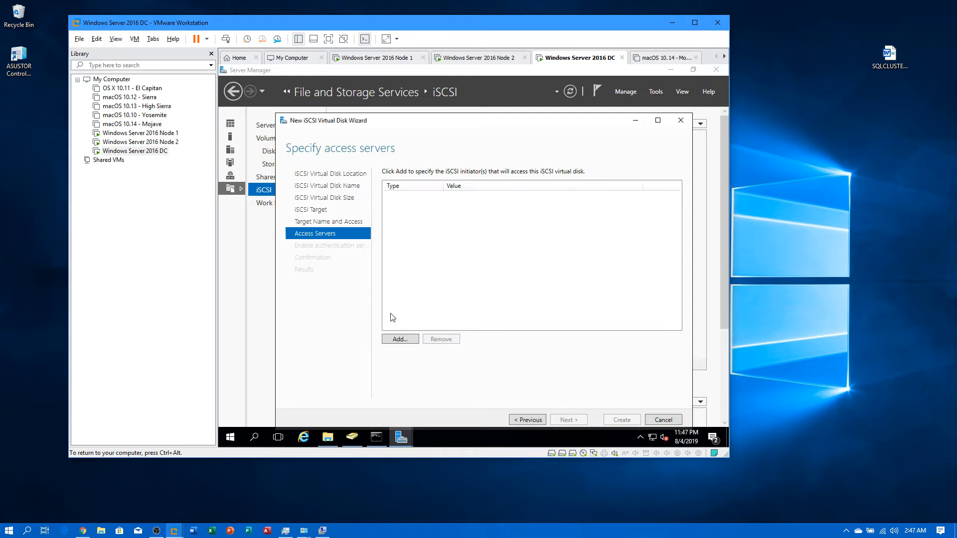
# Step: Add the node1 and node2 initiator IQNs from the initiator cache as access servers, then go to Node 1
pyautogui.click(399, 340)
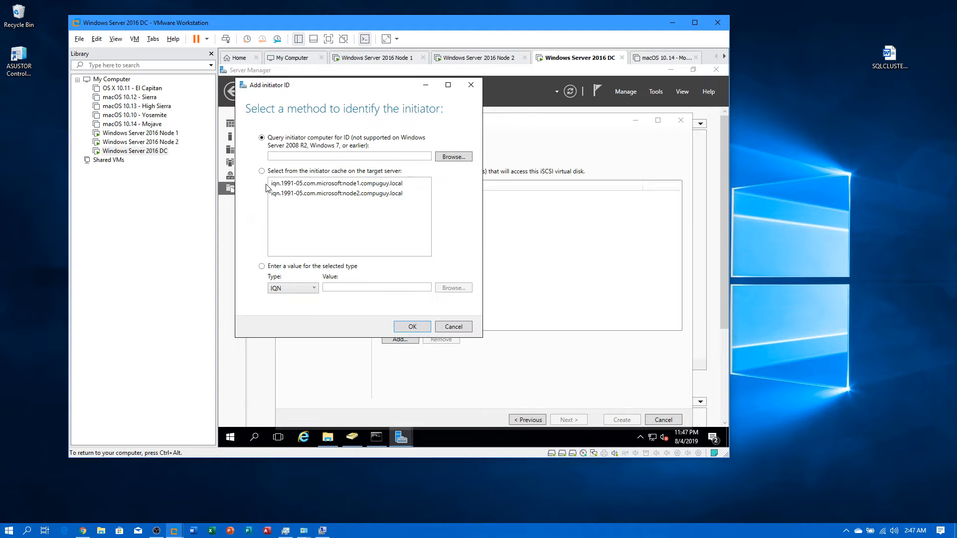
pyautogui.click(276, 155)
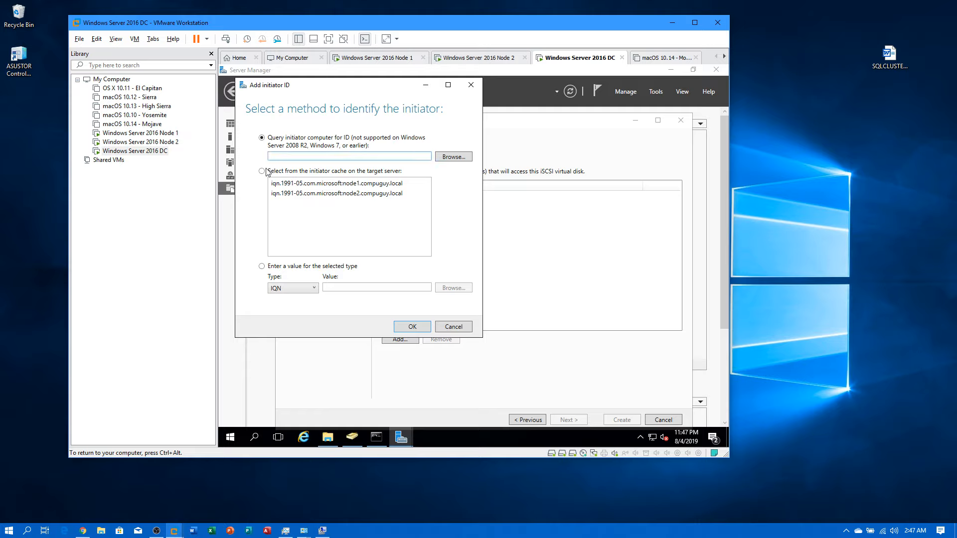
pyautogui.click(262, 171)
pyautogui.click(297, 184)
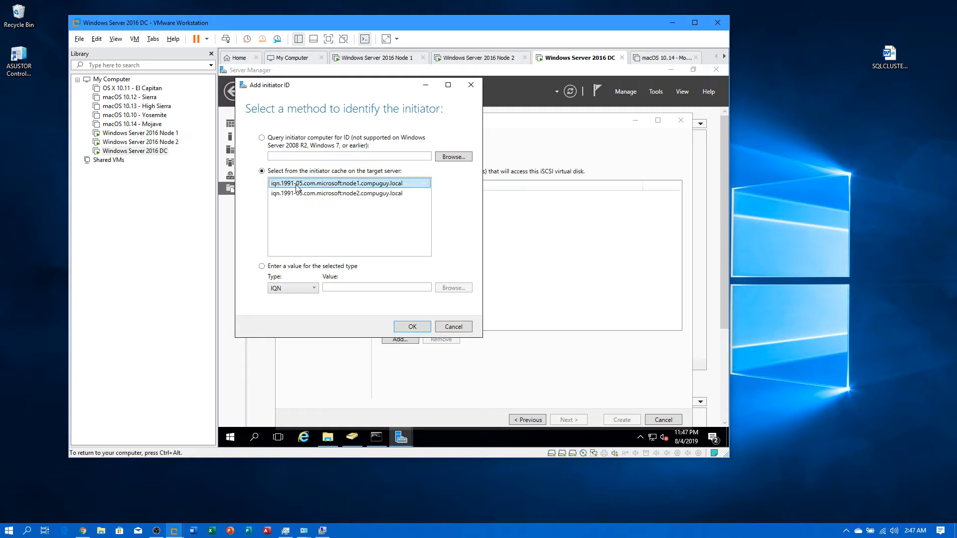
pyautogui.click(412, 327)
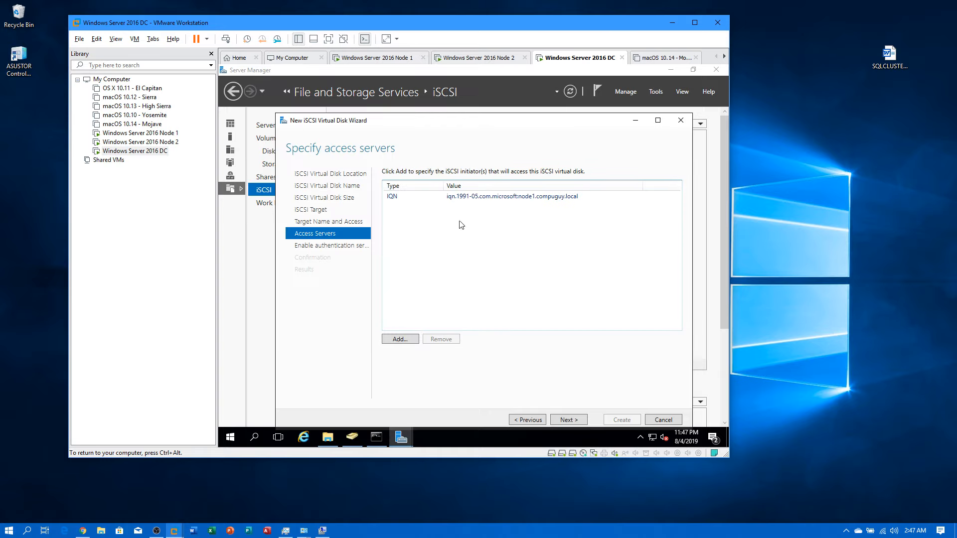
pyautogui.click(405, 343)
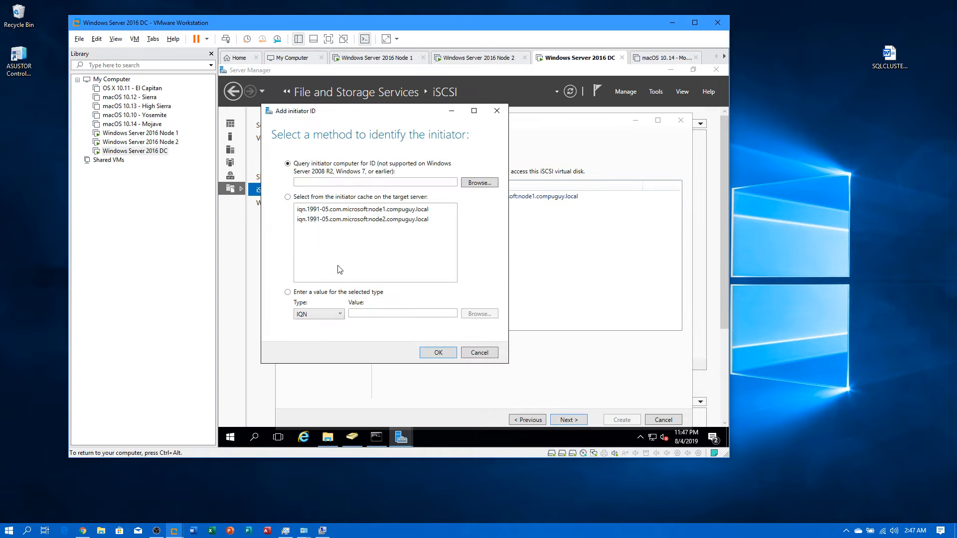
pyautogui.click(307, 219)
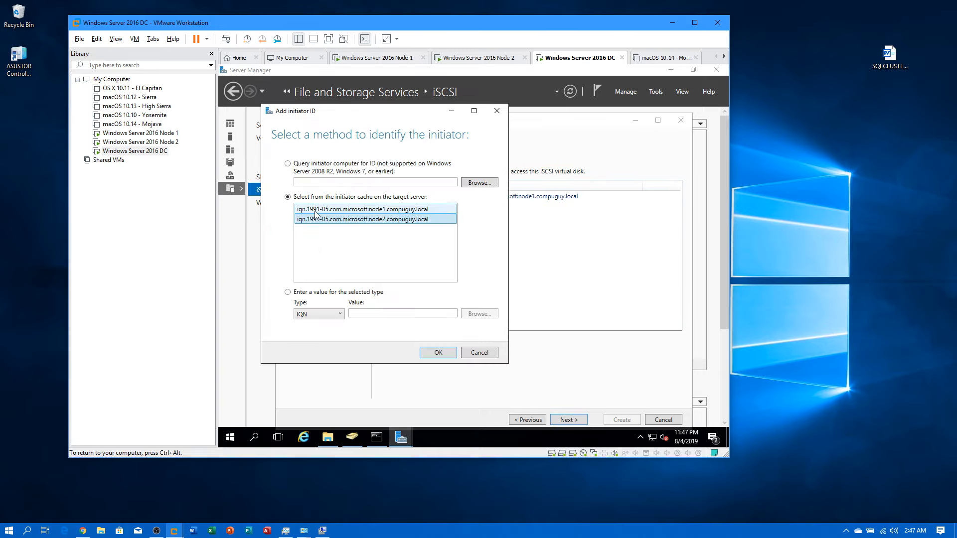
pyautogui.click(435, 353)
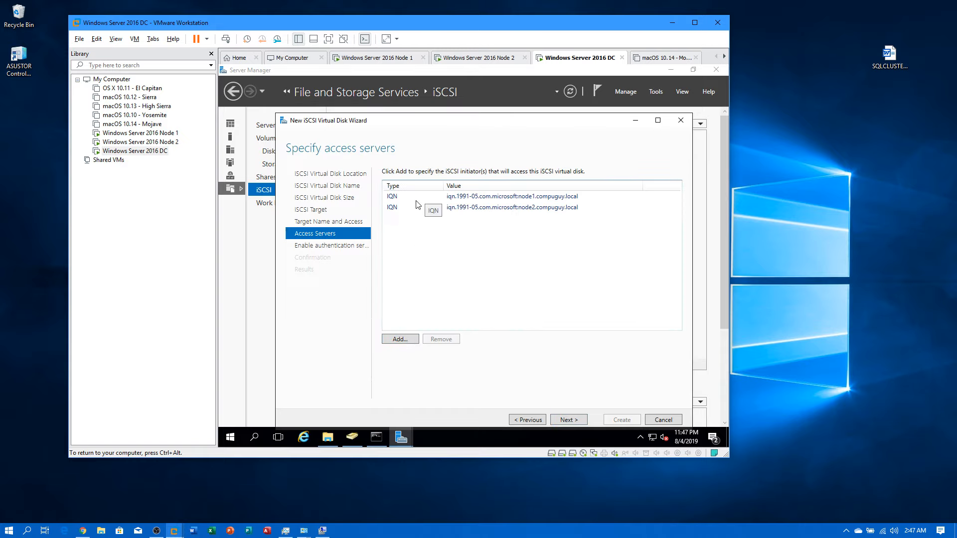
pyautogui.click(164, 133)
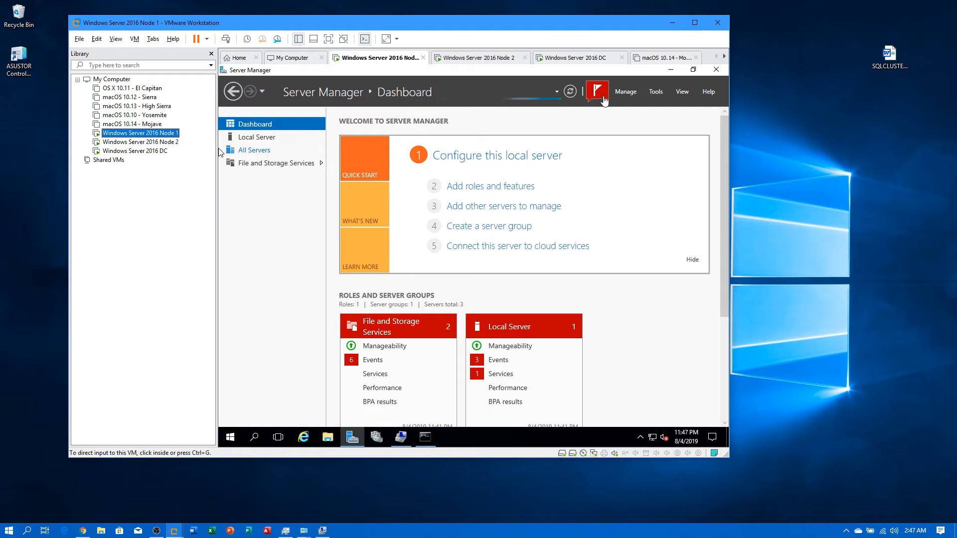
# Step: Remove the 192.168.0.10 discovery portal from Node 1's iSCSI Initiator, accepting the active-sessions warning
pyautogui.click(656, 92)
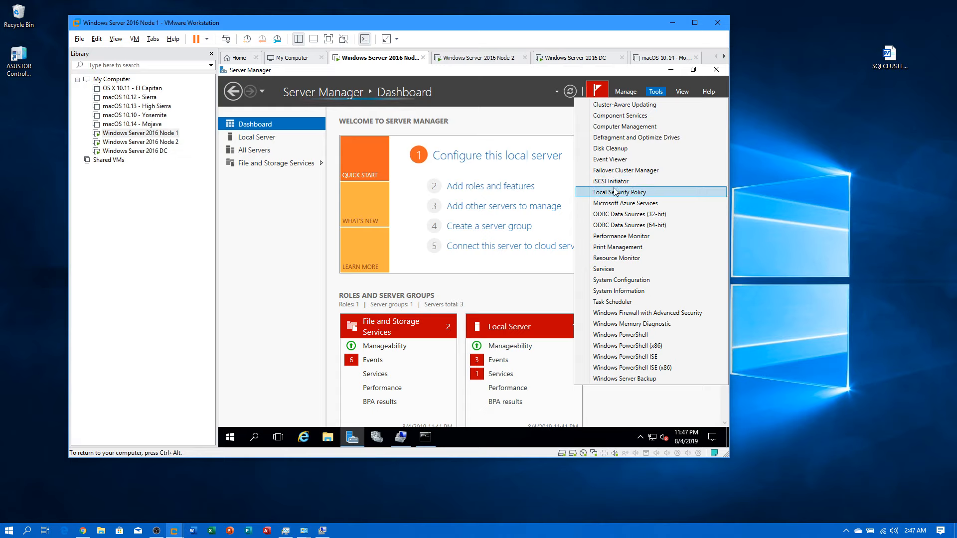
pyautogui.click(579, 181)
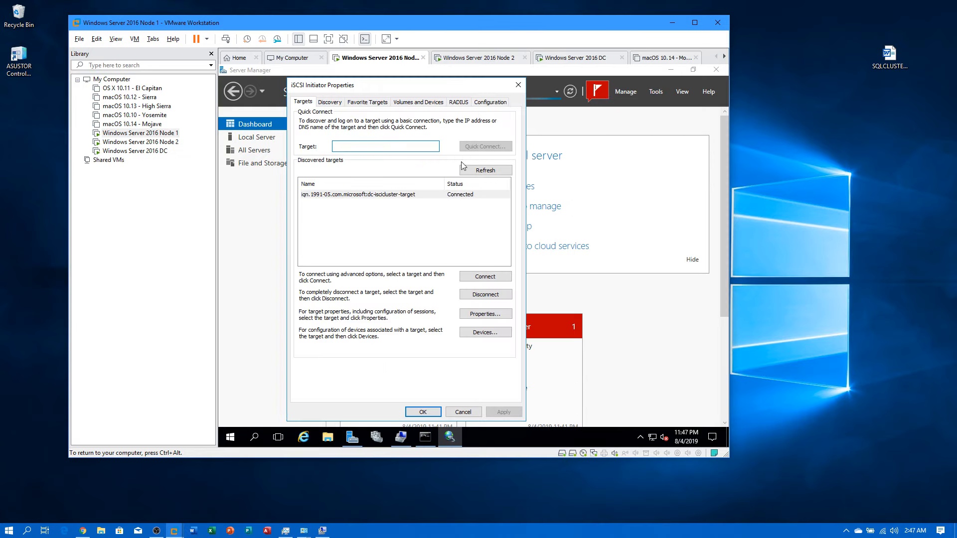
pyautogui.click(328, 102)
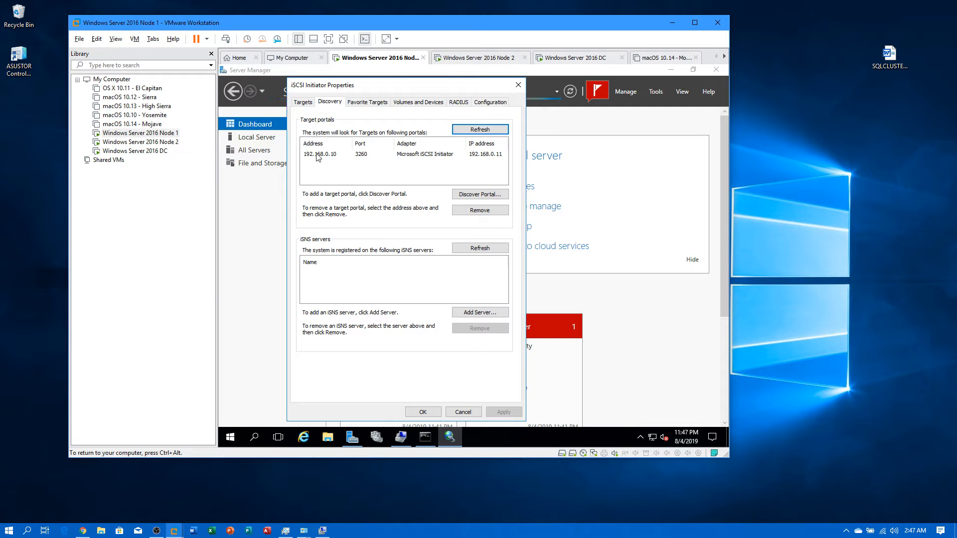
pyautogui.click(496, 212)
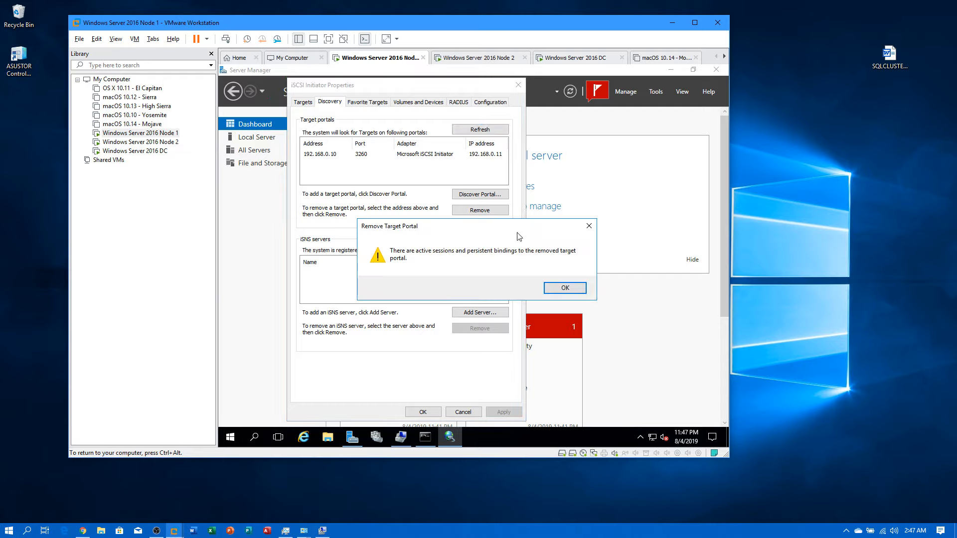
pyautogui.click(564, 290)
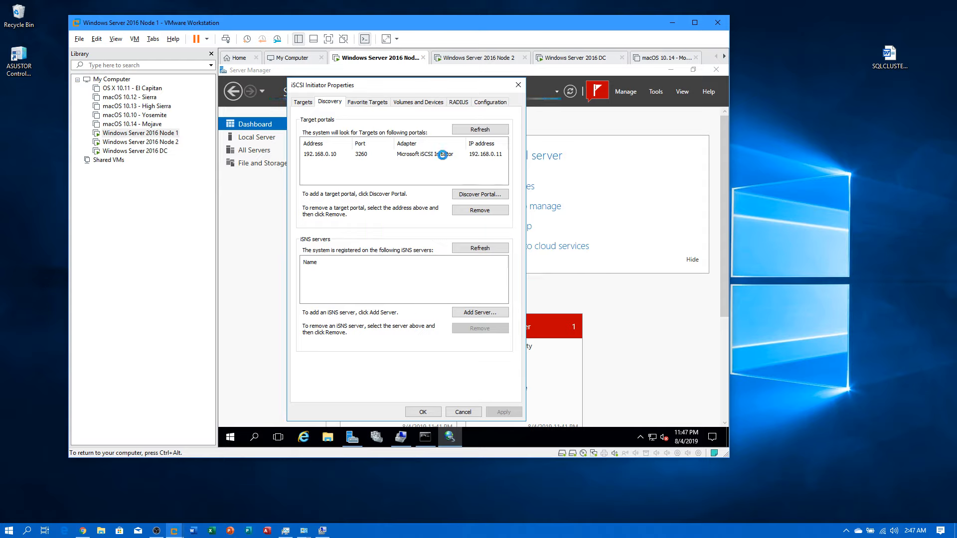
# Step: Add portal 192.168.0.10 on Node 1 using Microsoft iSCSI Initiator with initiator IP 192.168.0.11
pyautogui.click(481, 194)
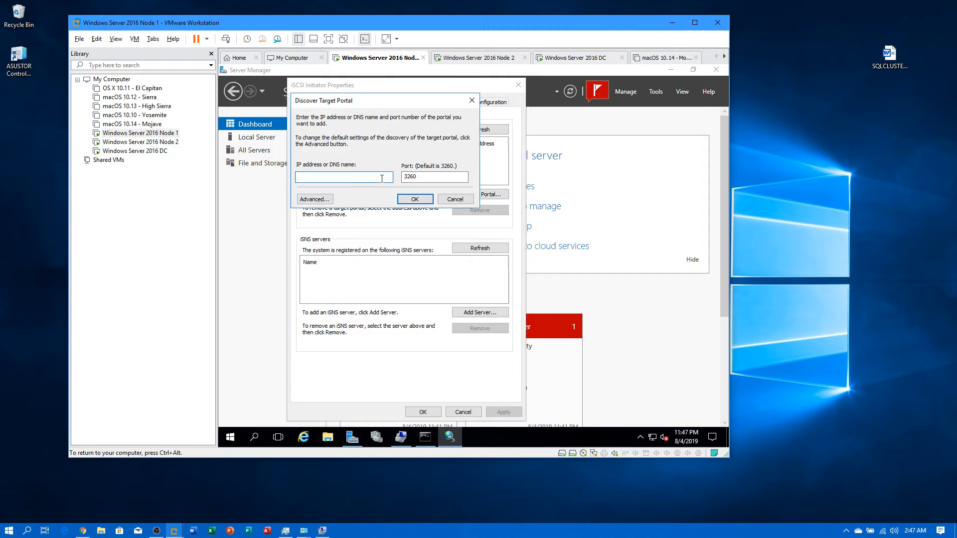
pyautogui.write('192.168.0.10')
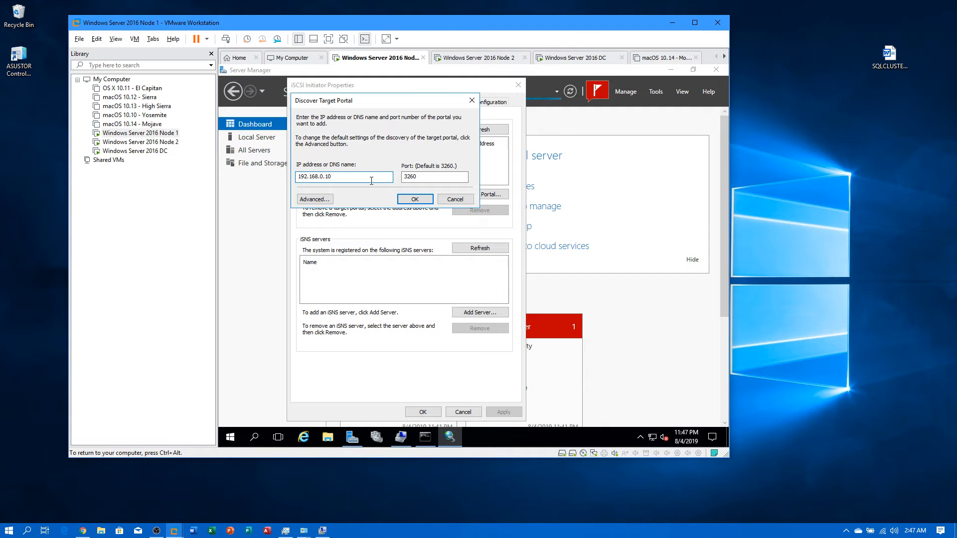
pyautogui.moveTo(333, 177); pyautogui.dragTo(297, 179)
pyautogui.click(314, 199)
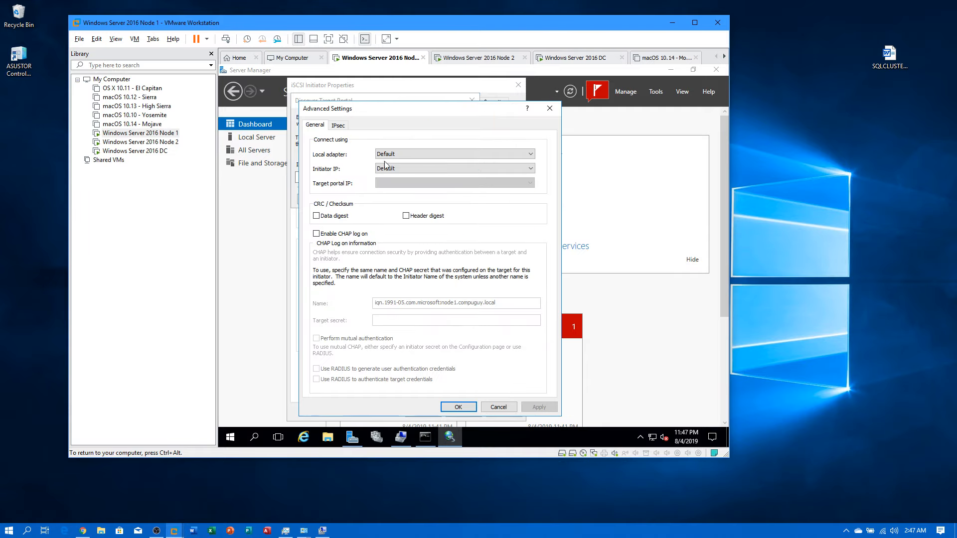
pyautogui.click(403, 154)
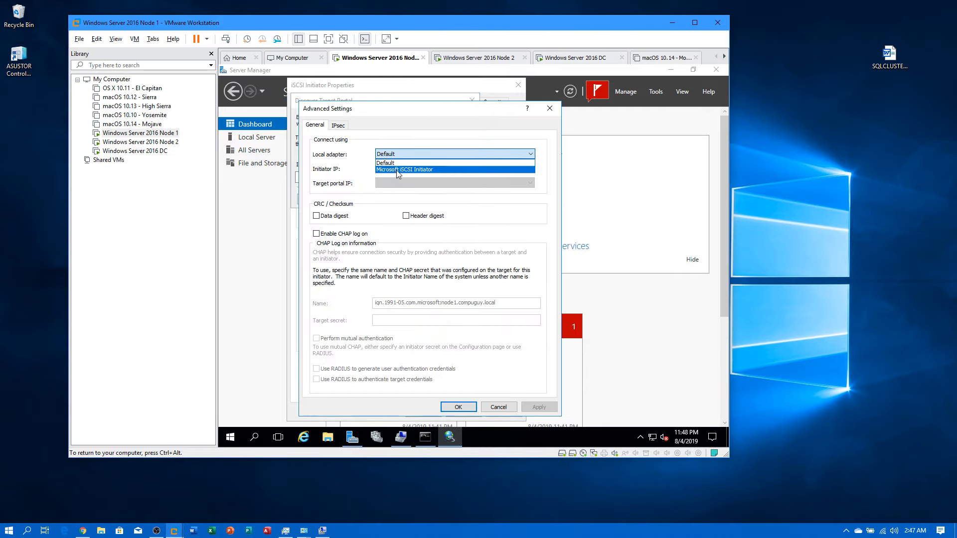
pyautogui.click(396, 169)
pyautogui.click(397, 169)
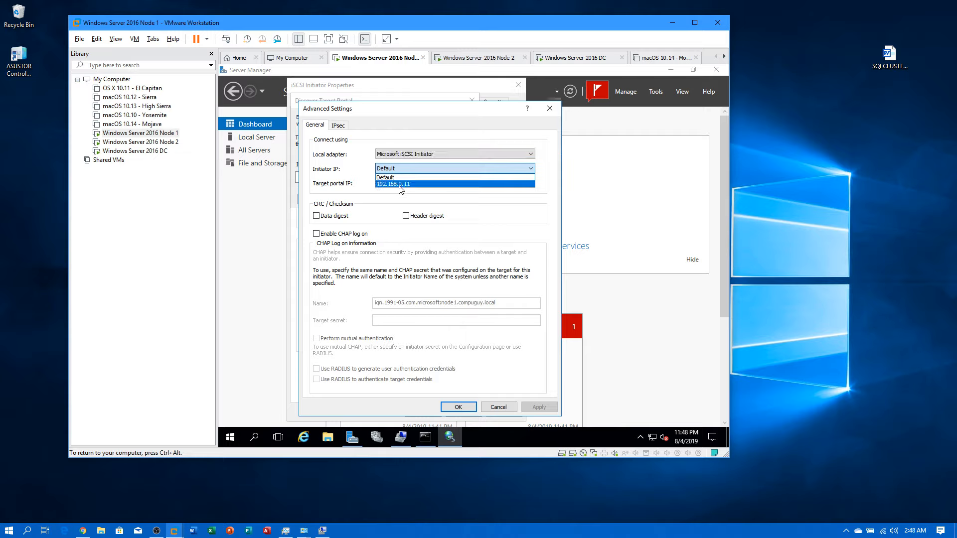
pyautogui.click(398, 184)
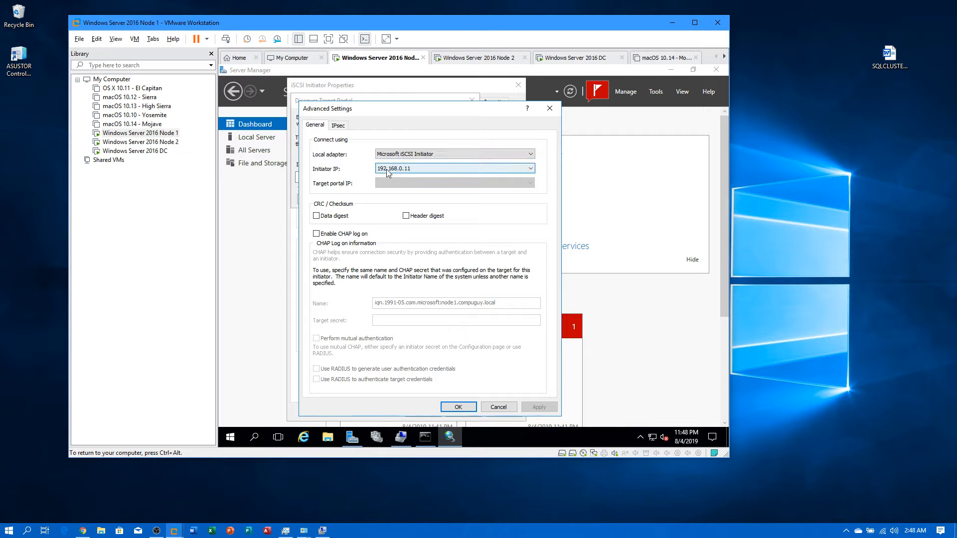
pyautogui.click(458, 412)
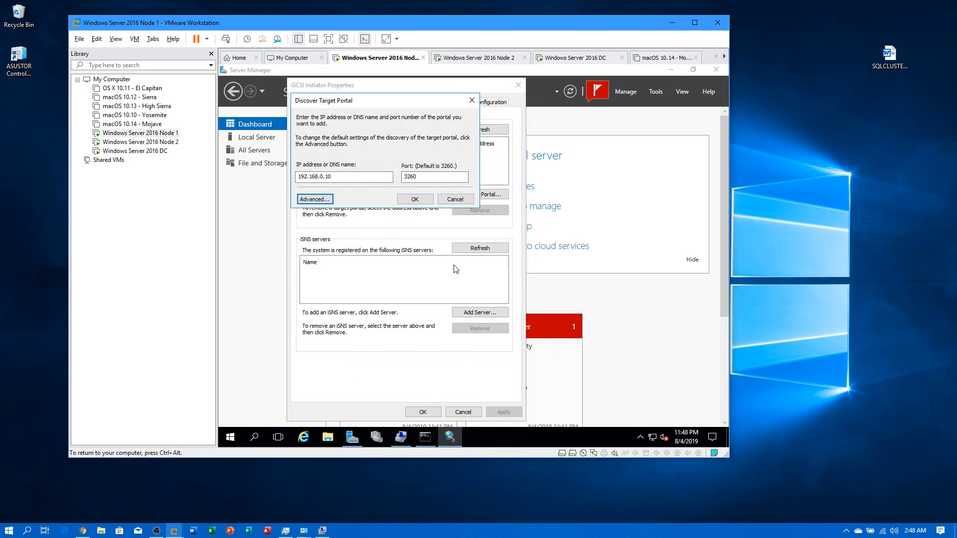
pyautogui.click(423, 200)
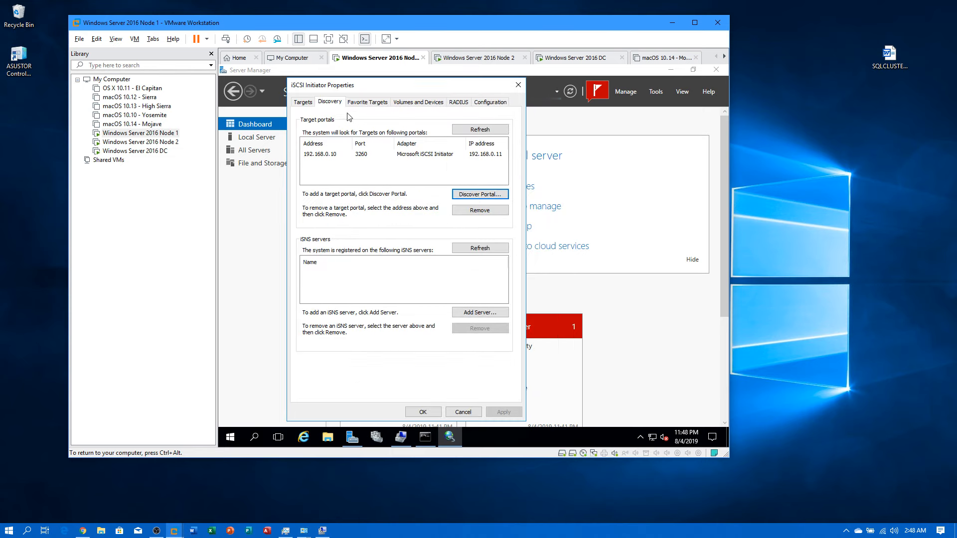
# Step: Disconnect Node 1 from the dc-iscsicluster target and refresh until it shows Inactive
pyautogui.click(305, 102)
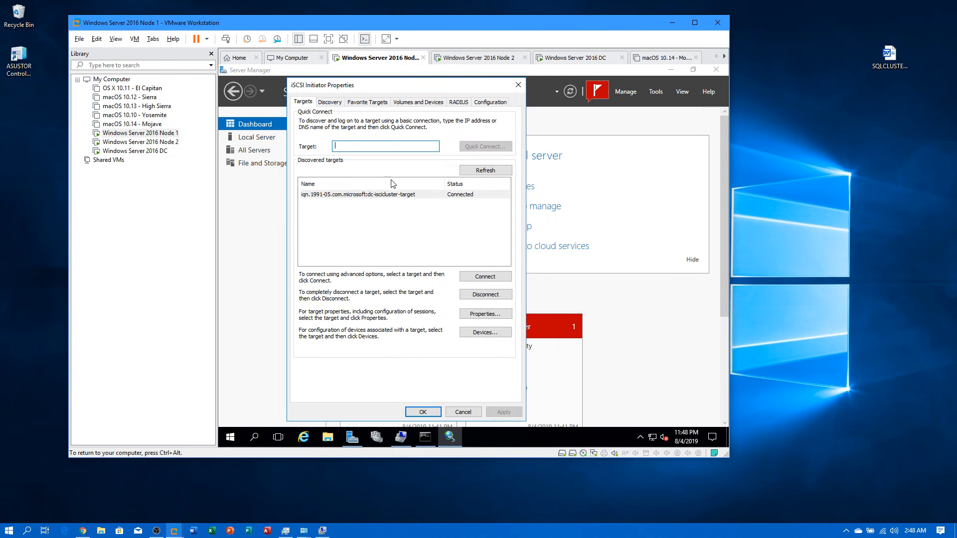
pyautogui.click(486, 170)
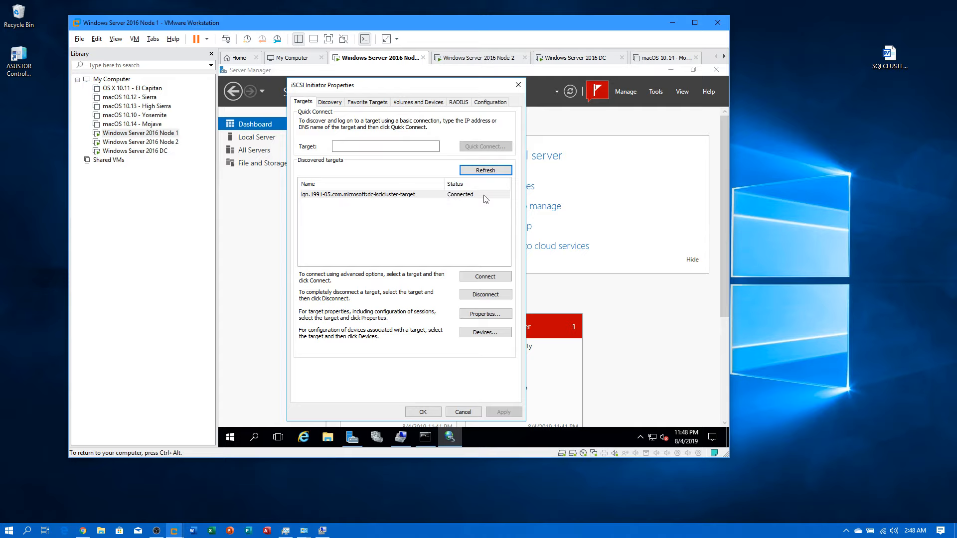
pyautogui.click(486, 170)
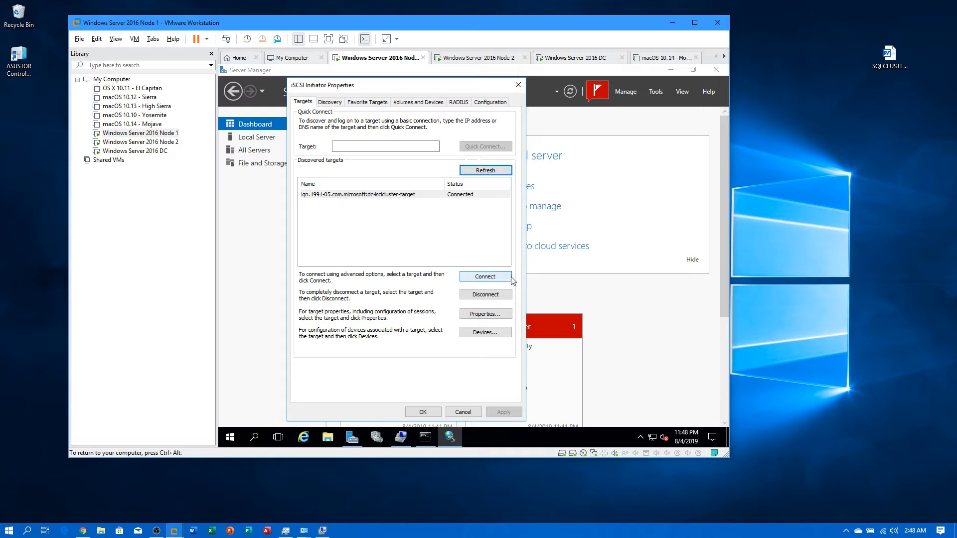
pyautogui.click(483, 294)
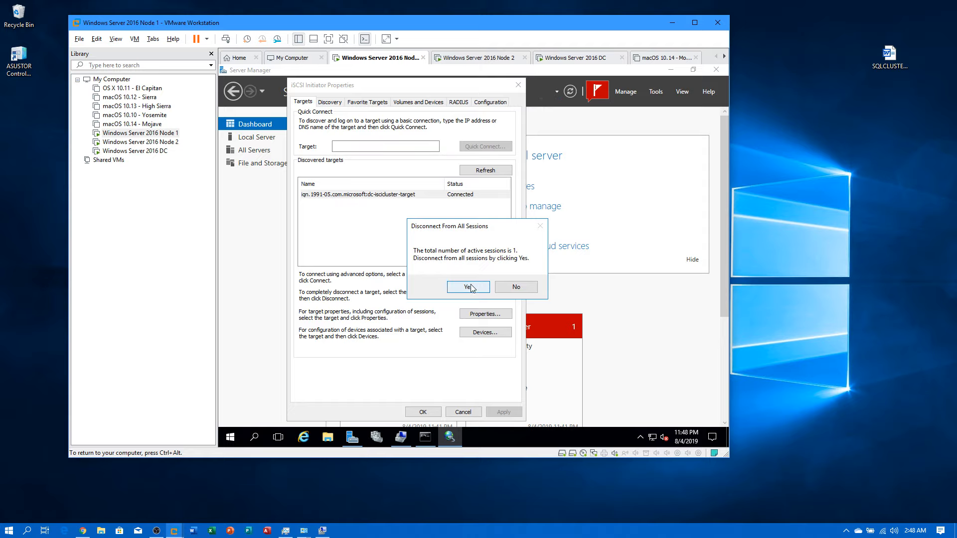
pyautogui.click(472, 286)
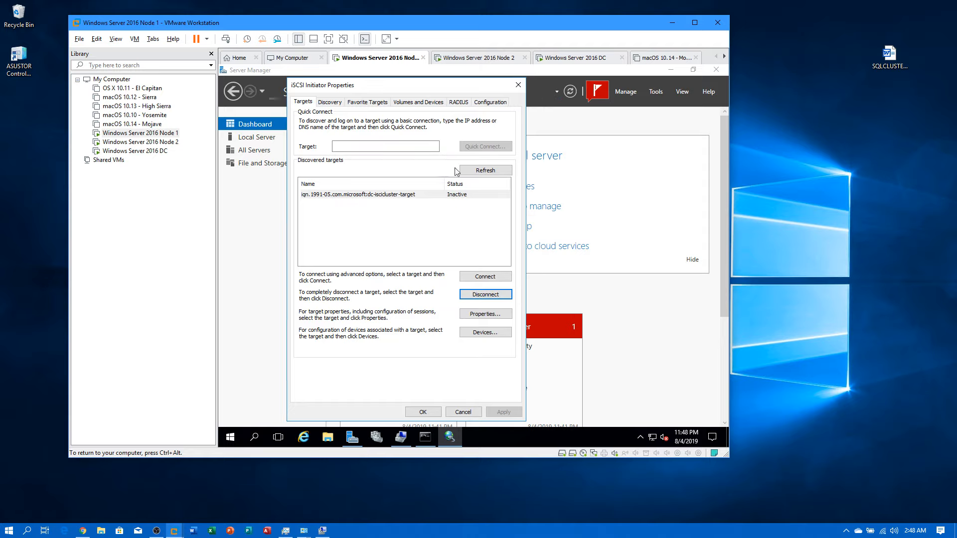
pyautogui.click(482, 171)
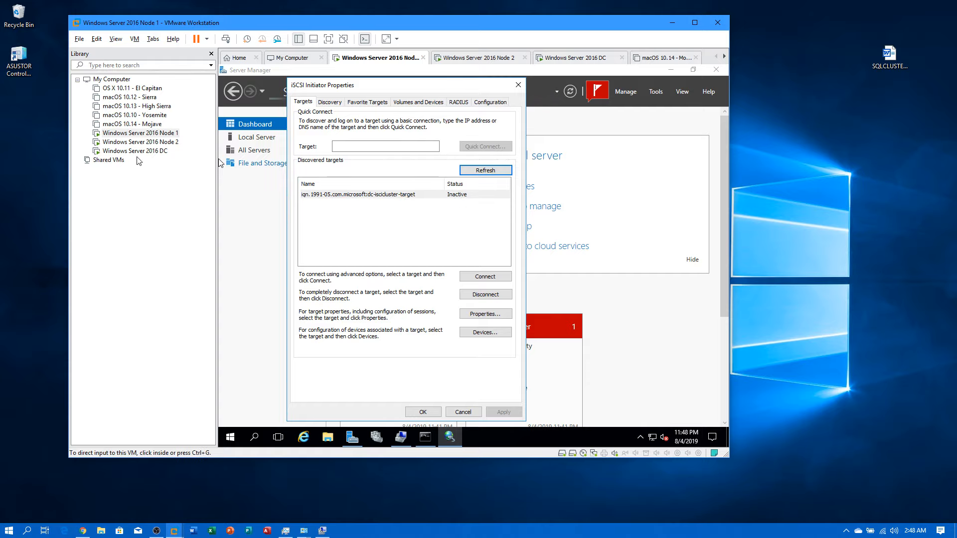
# Step: On Node 2, open the iSCSI Initiator and disconnect the DC cluster target
pyautogui.click(162, 143)
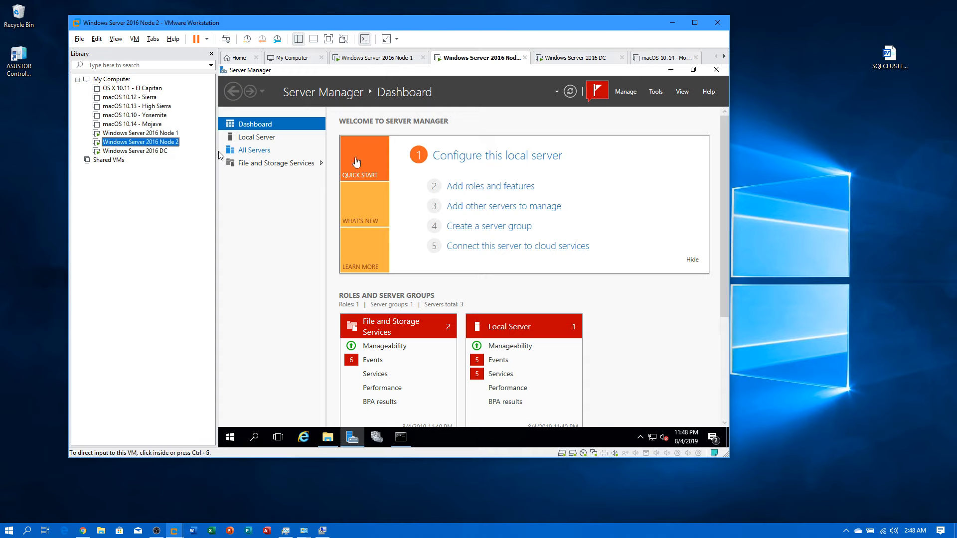
pyautogui.click(652, 93)
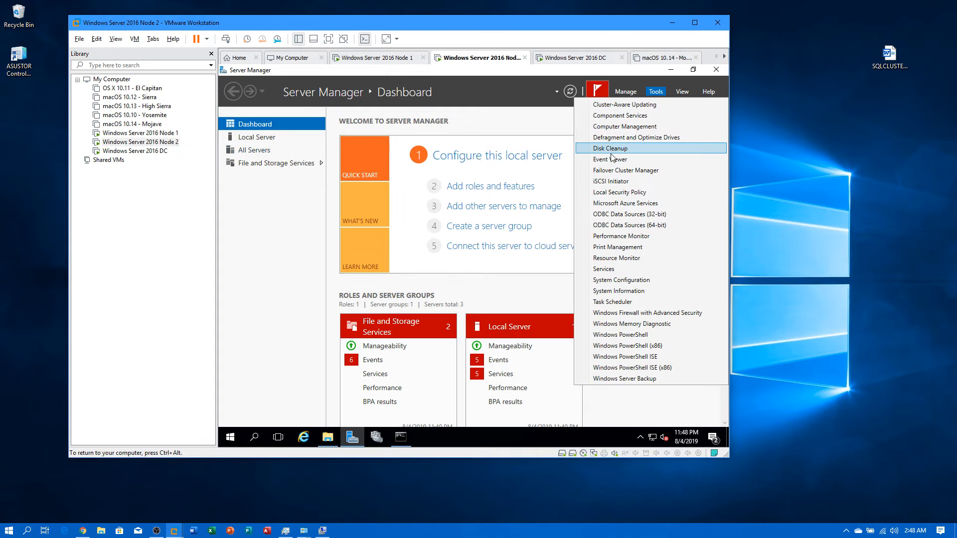
pyautogui.click(610, 181)
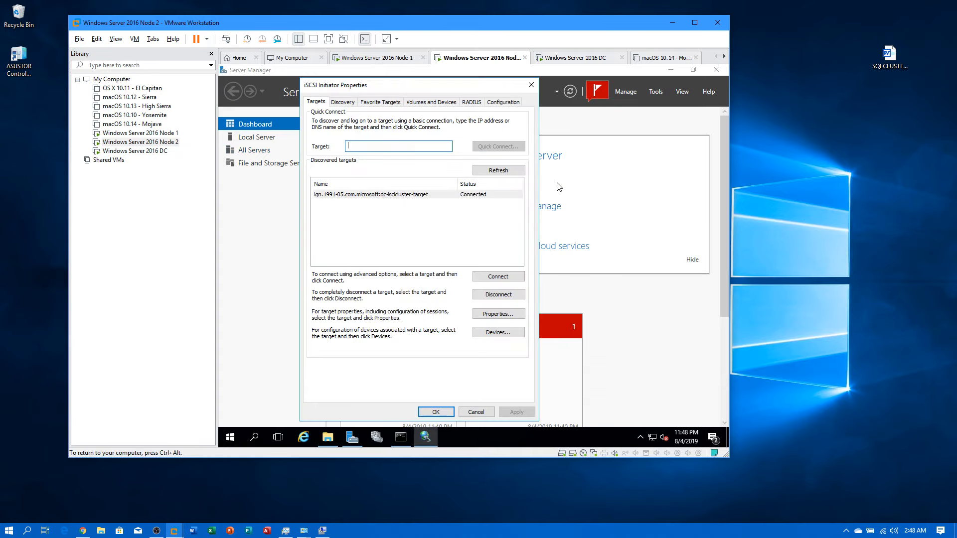
pyautogui.click(421, 194)
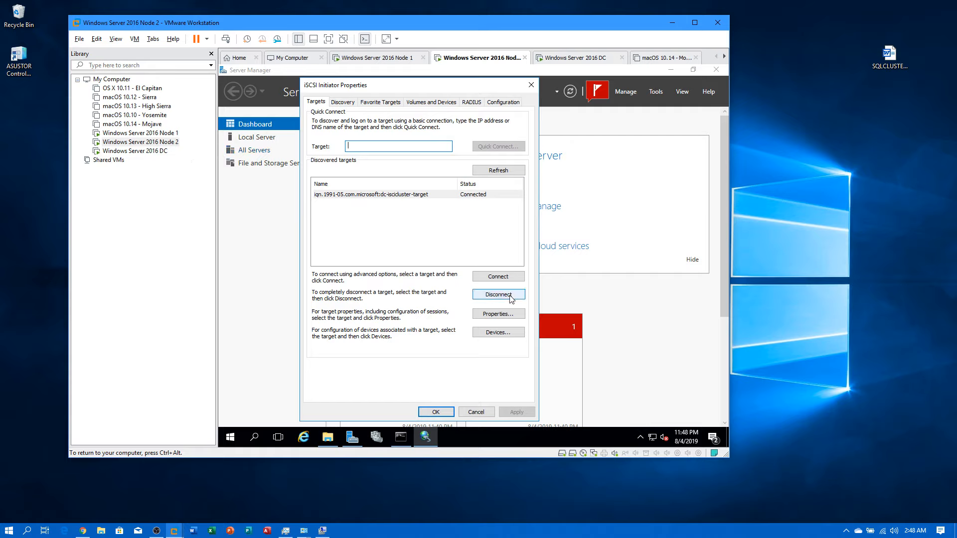
pyautogui.click(498, 294)
pyautogui.click(508, 288)
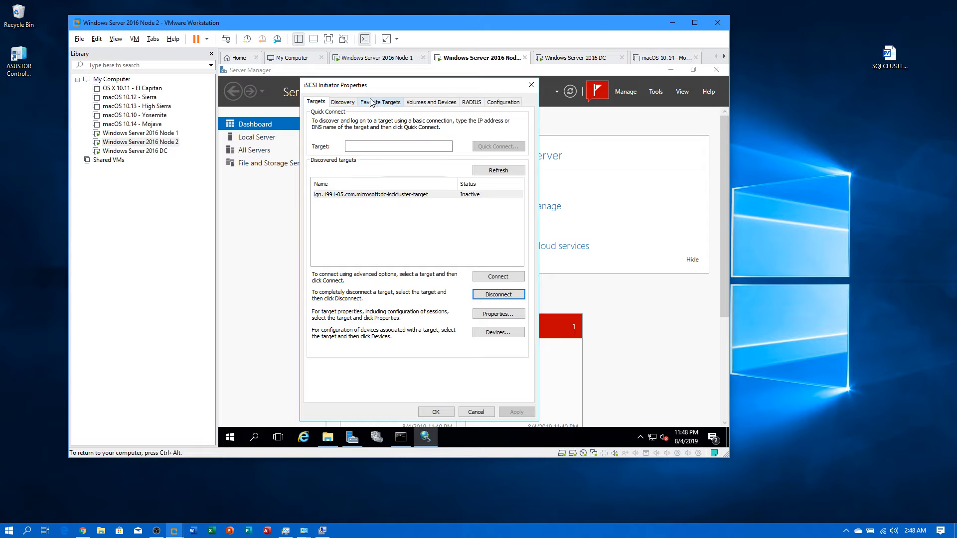
# Step: Remove the 192.168.0.10 discovery portal on Node 2 and confirm no targets remain
pyautogui.click(344, 104)
pyautogui.click(362, 156)
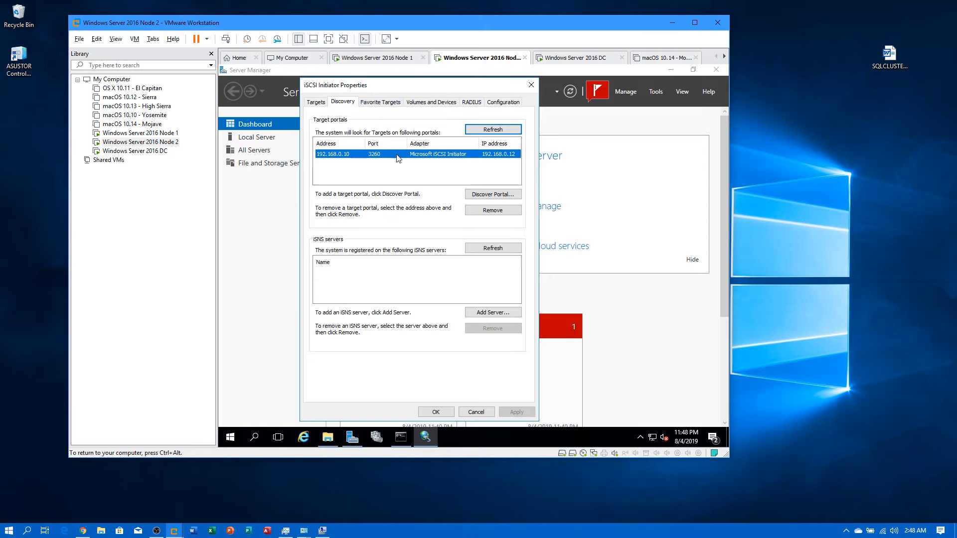
pyautogui.click(503, 213)
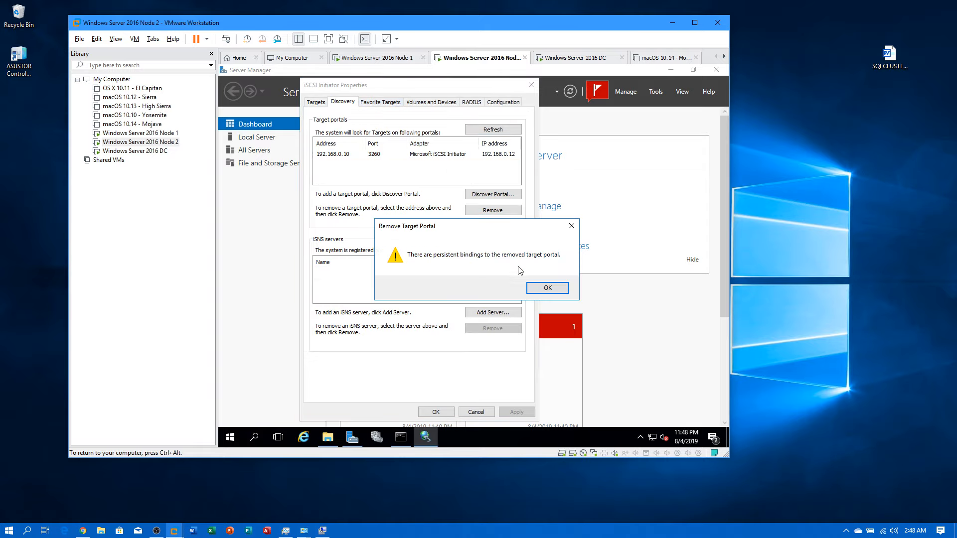
pyautogui.click(547, 287)
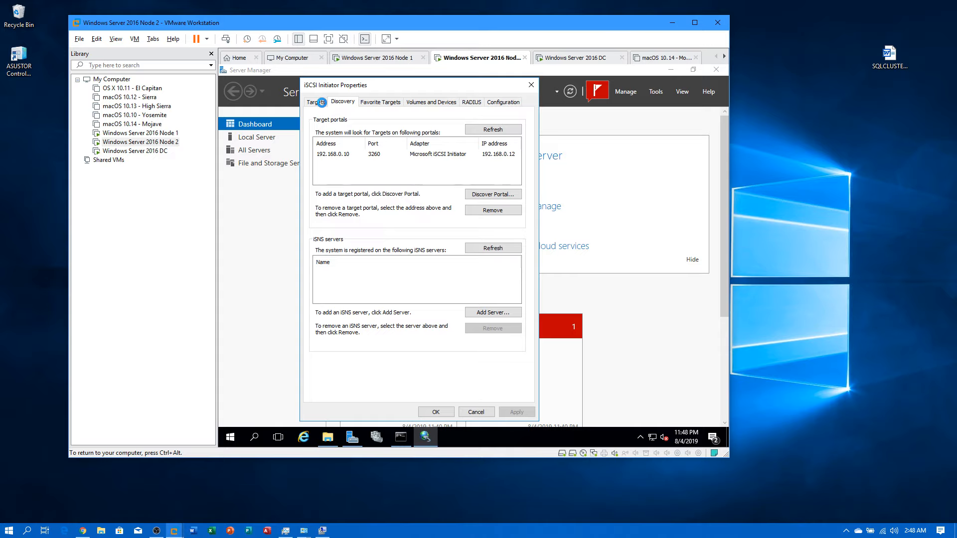
pyautogui.click(321, 102)
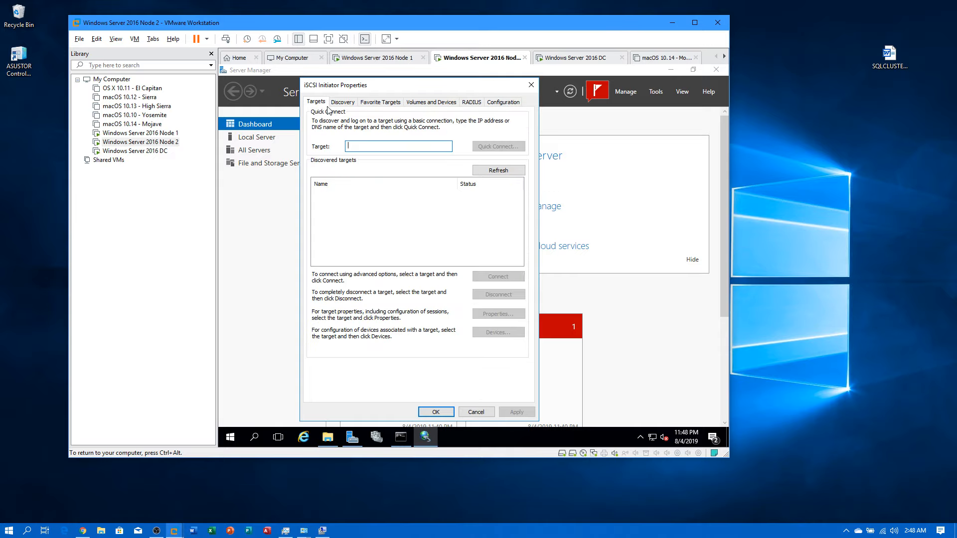
pyautogui.click(347, 105)
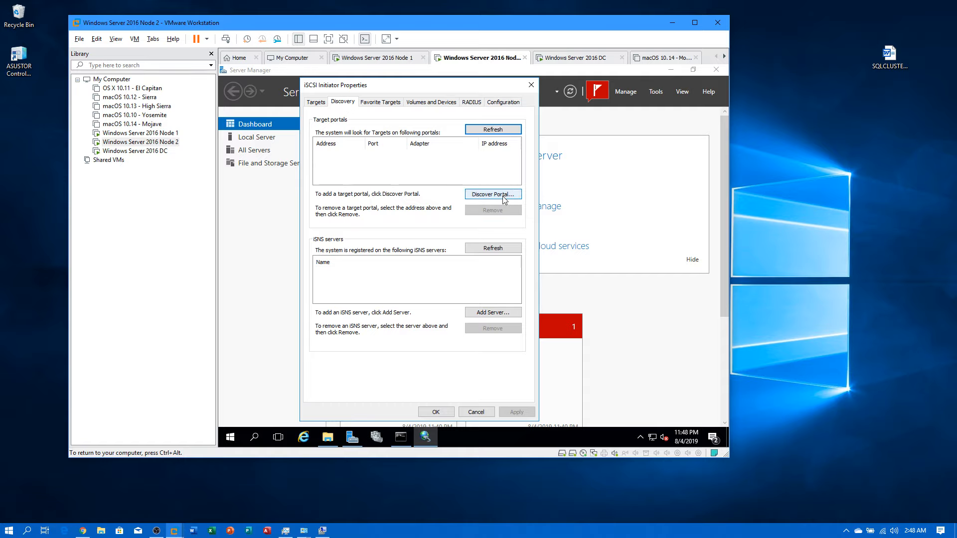
# Step: Add portal 192.168.0.10 on Node 2 via Microsoft iSCSI Initiator from 192.168.0.12, then refresh targets
pyautogui.click(505, 198)
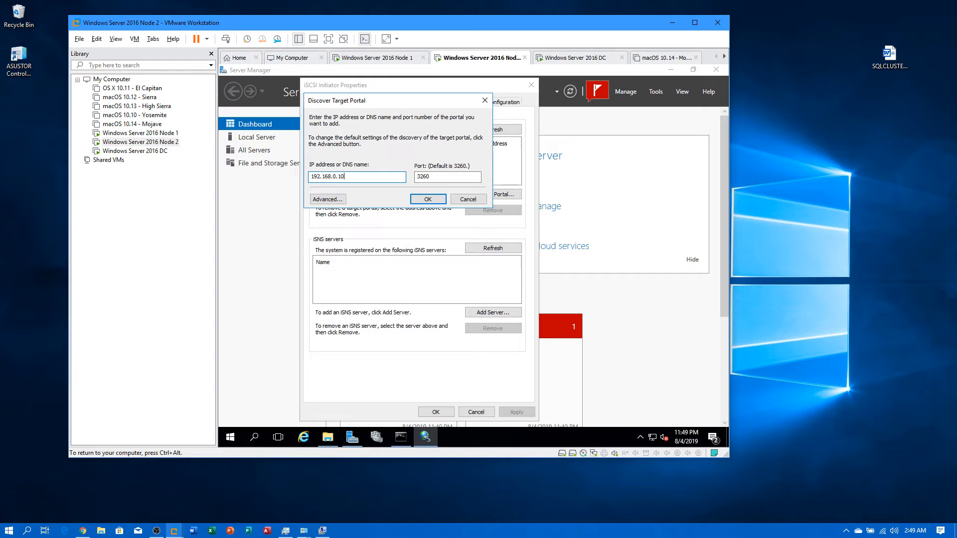
pyautogui.click(326, 199)
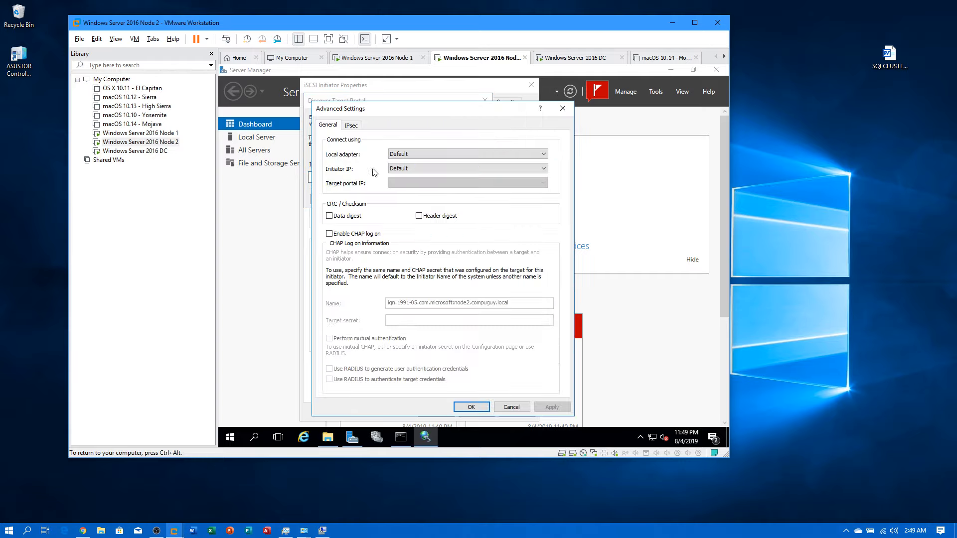
pyautogui.click(406, 158)
pyautogui.click(418, 166)
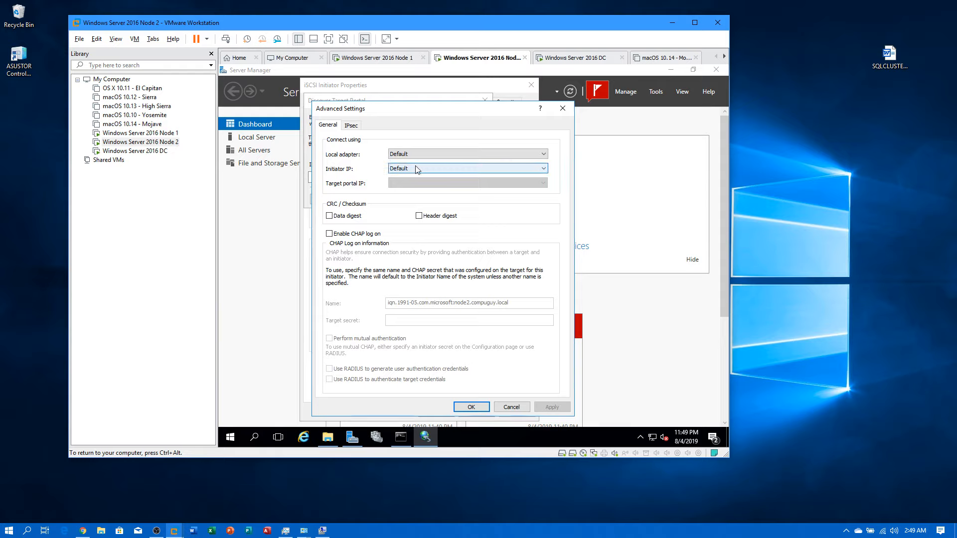
pyautogui.click(423, 158)
pyautogui.click(425, 170)
pyautogui.click(426, 170)
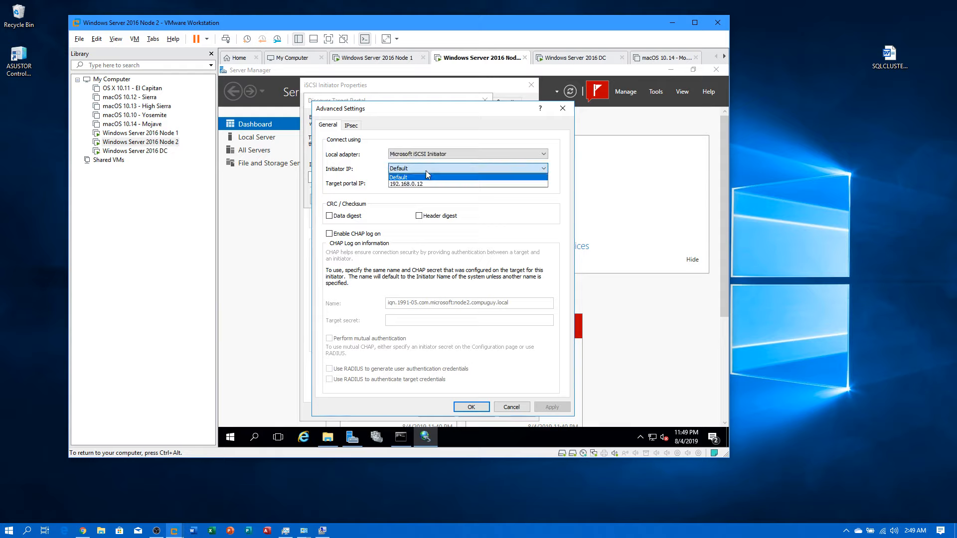
pyautogui.click(424, 185)
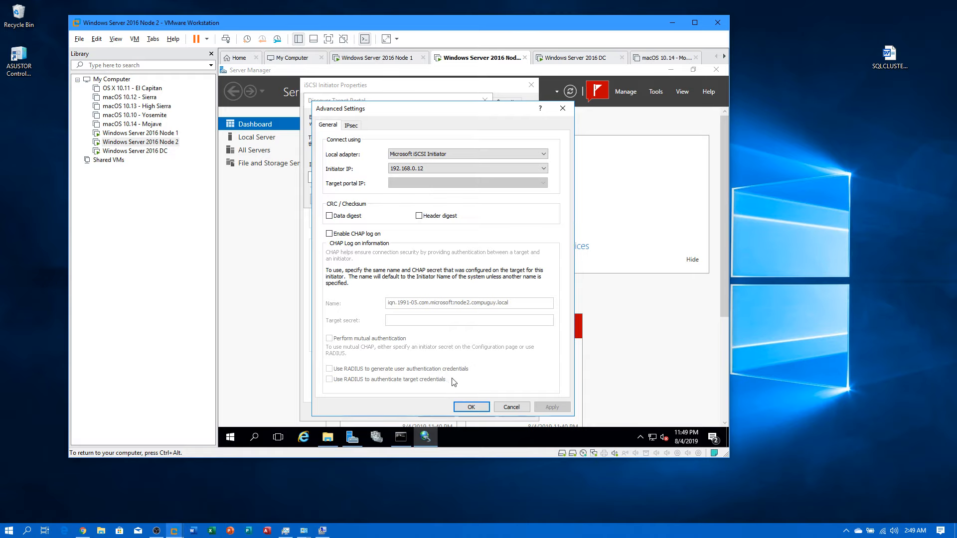
pyautogui.click(470, 407)
pyautogui.click(435, 201)
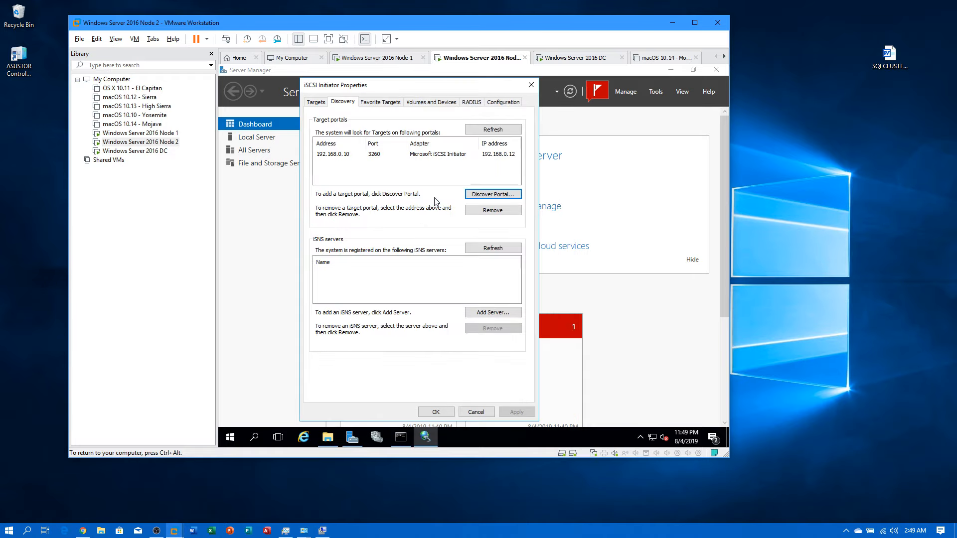
pyautogui.click(315, 102)
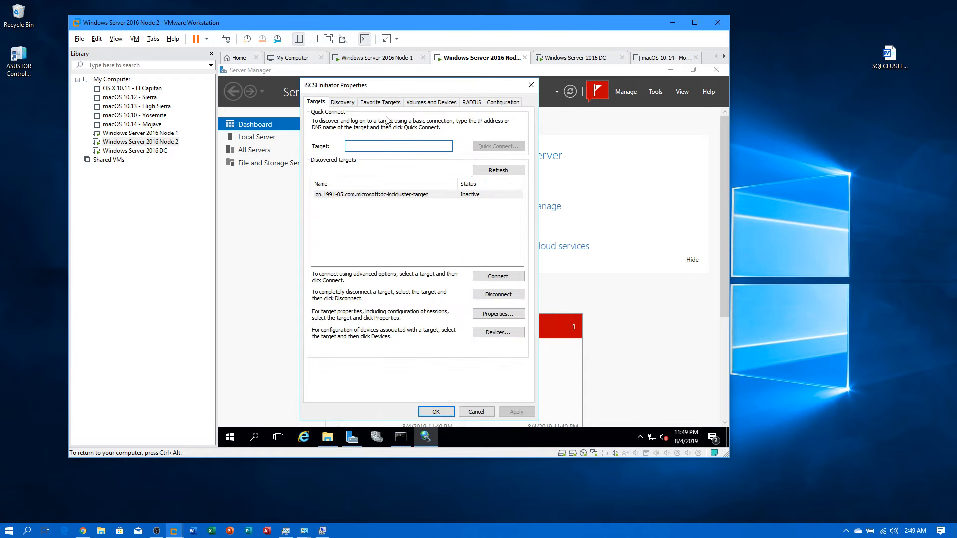
pyautogui.click(515, 169)
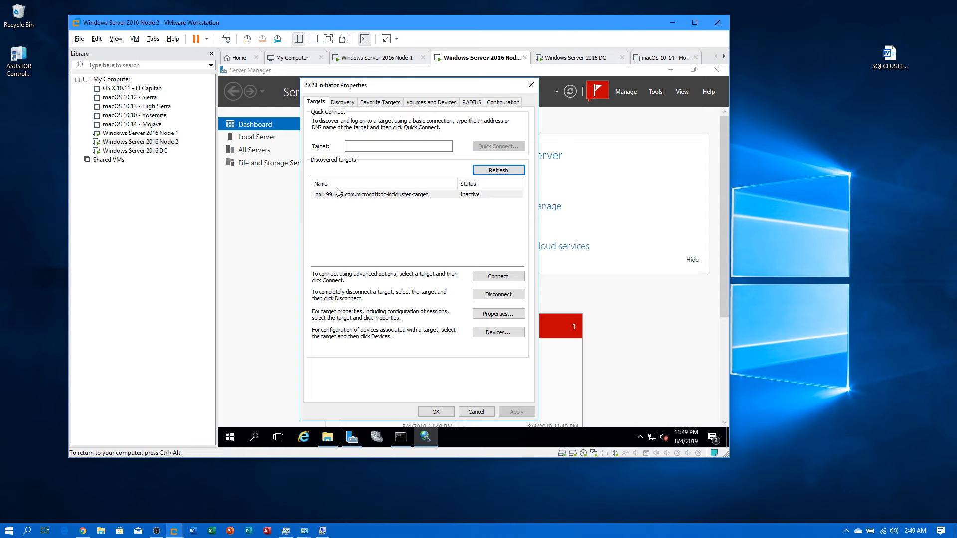
# Step: Connect Node 1 to dc-iscsicluster-target via Microsoft iSCSI Initiator, 192.168.0.11 to 192.168.0.10 / 3260
pyautogui.click(162, 135)
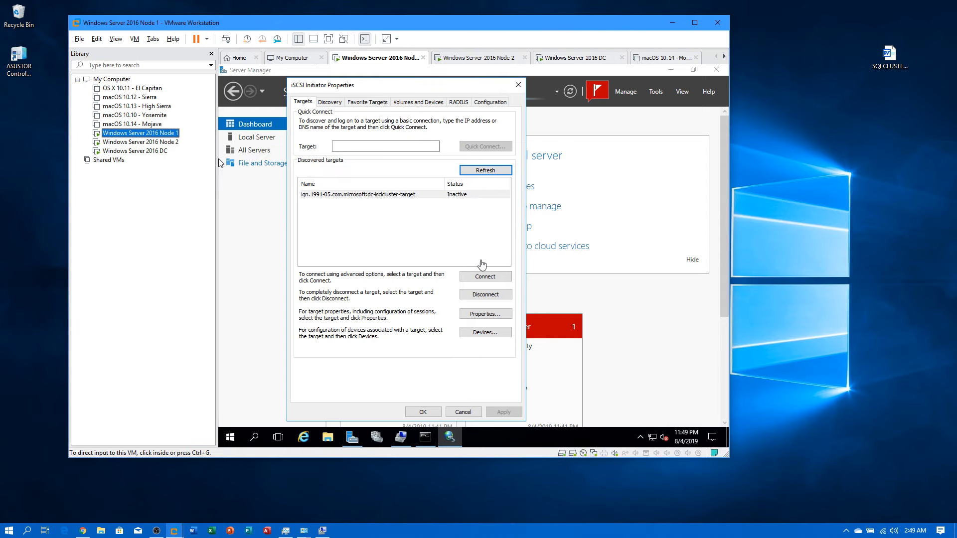
pyautogui.click(480, 281)
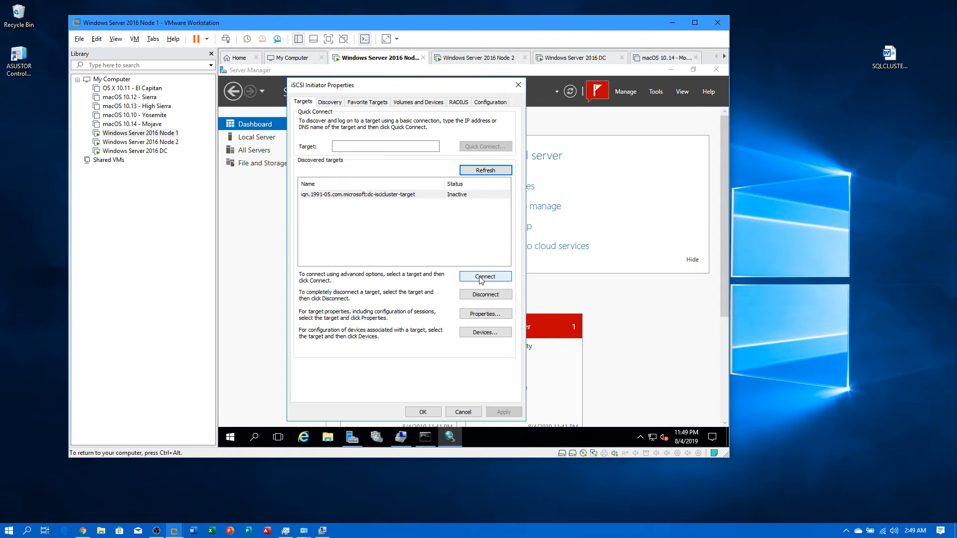
pyautogui.click(481, 277)
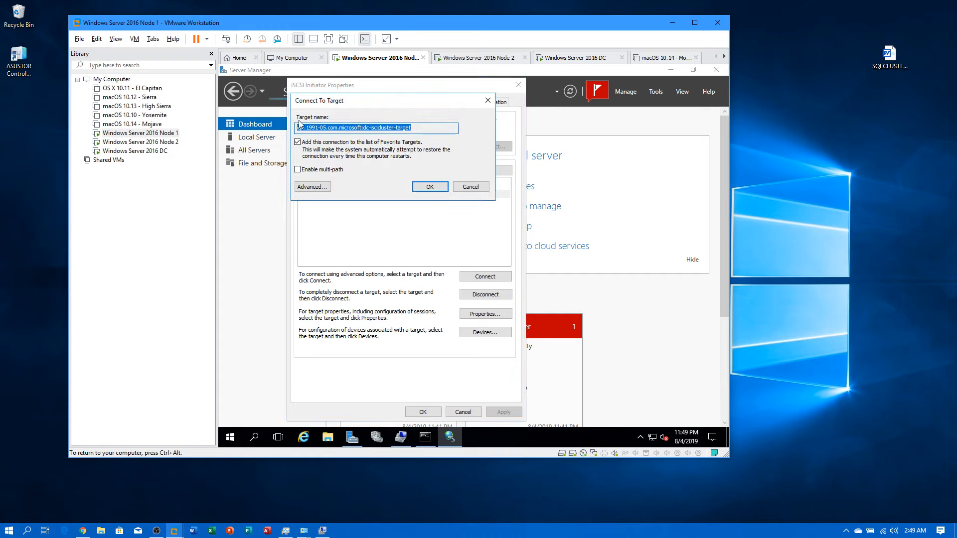
pyautogui.click(304, 186)
pyautogui.click(405, 154)
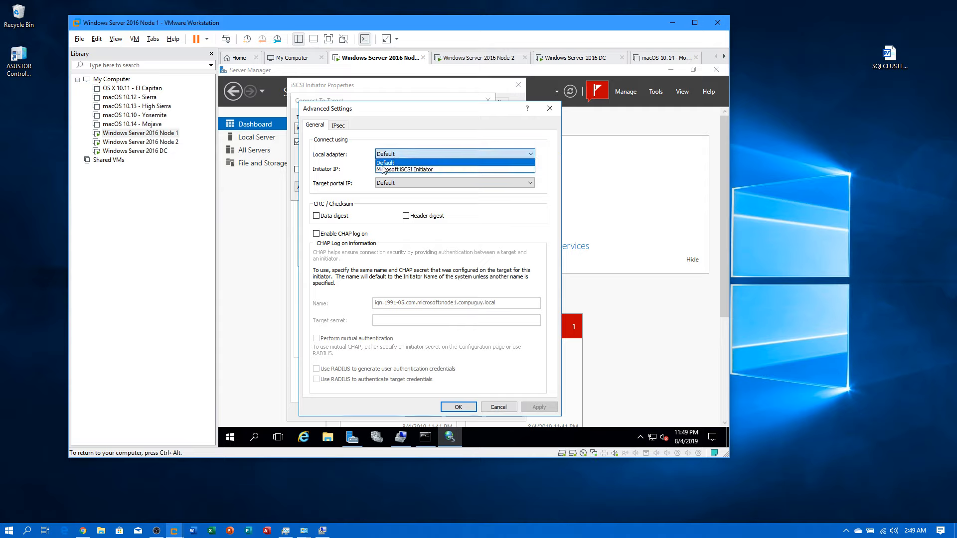
pyautogui.click(383, 170)
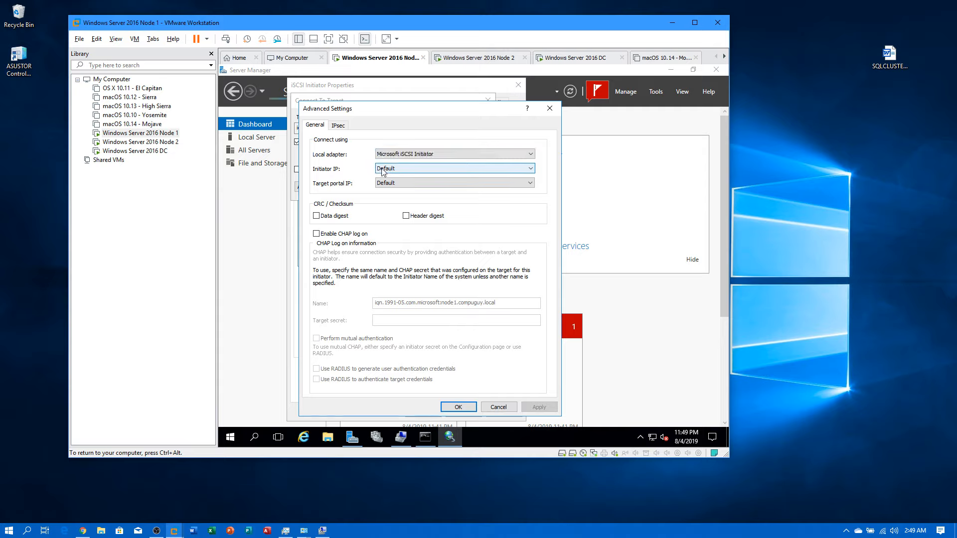
pyautogui.click(397, 169)
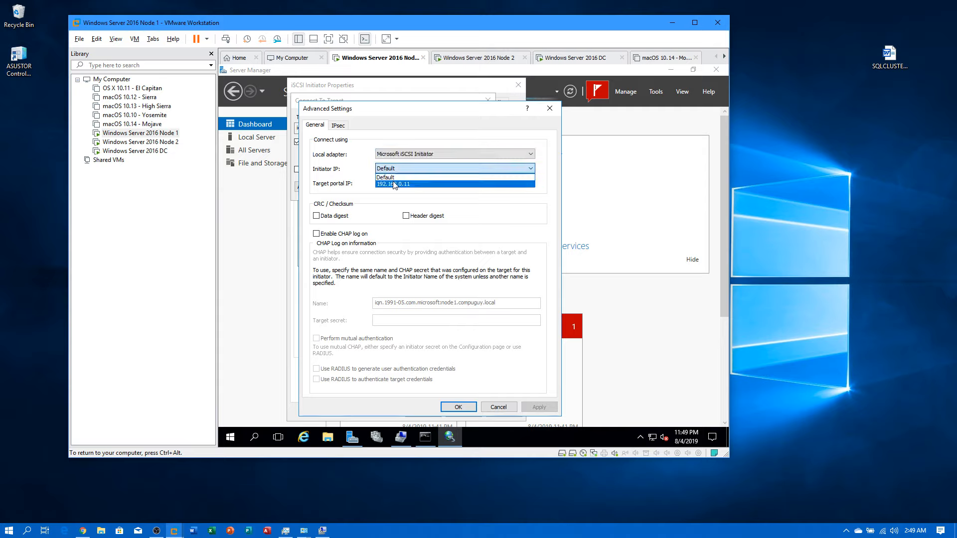
pyautogui.click(396, 184)
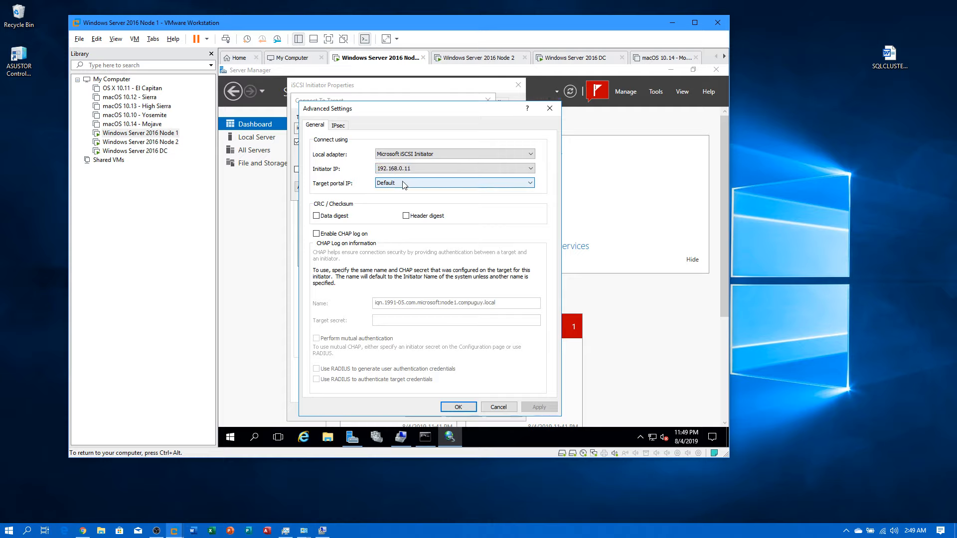
pyautogui.click(404, 184)
pyautogui.click(413, 198)
pyautogui.click(458, 407)
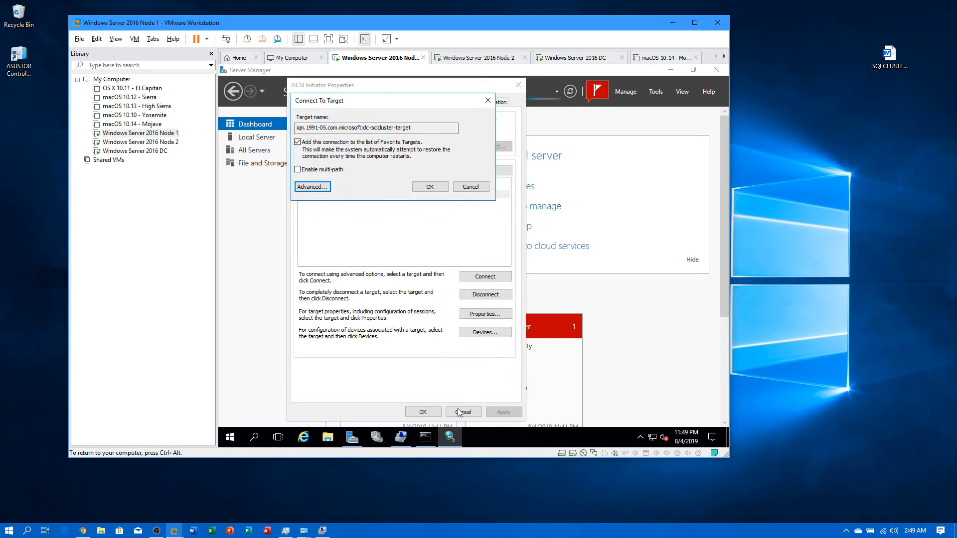
pyautogui.click(428, 187)
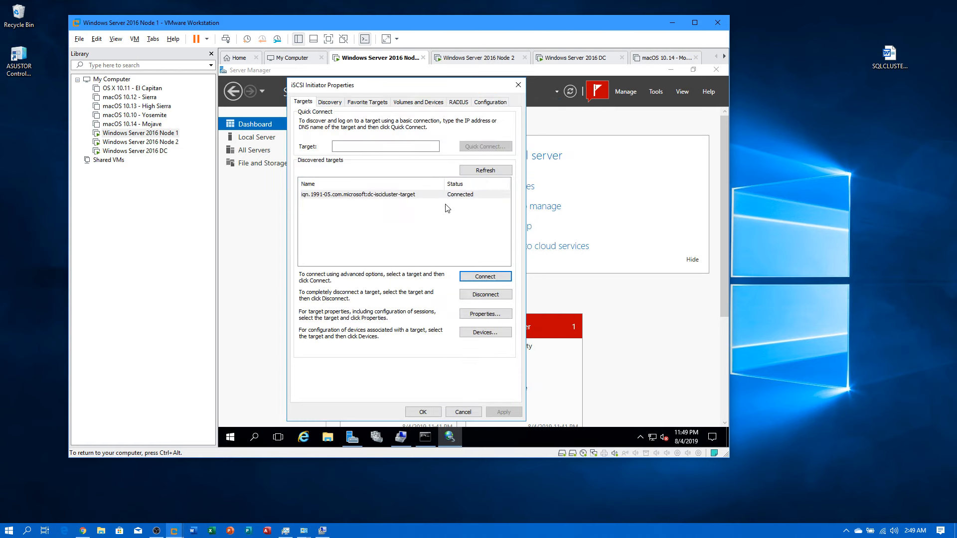
# Step: Close Node 1's iSCSI Initiator properties, minimize its Server Manager and switch to Node 2
pyautogui.click(424, 411)
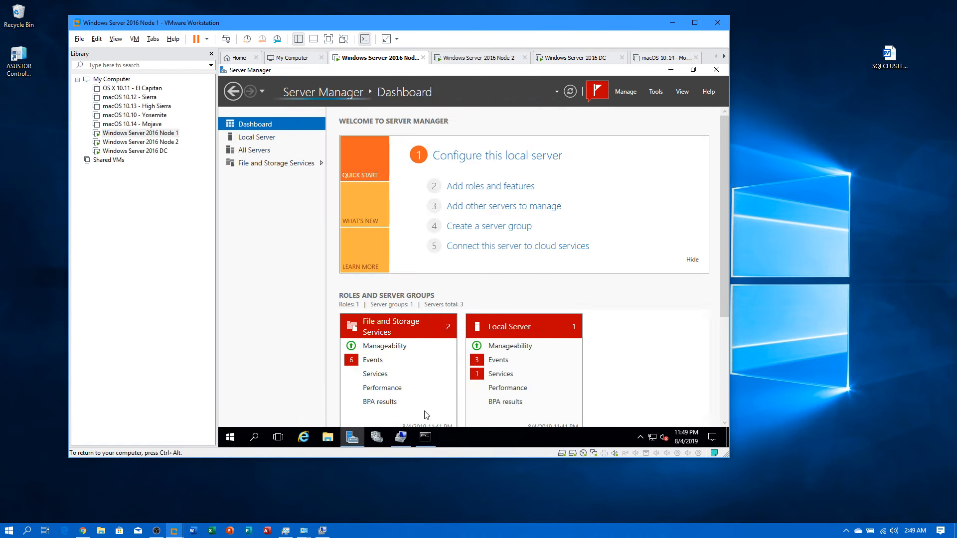
pyautogui.click(671, 70)
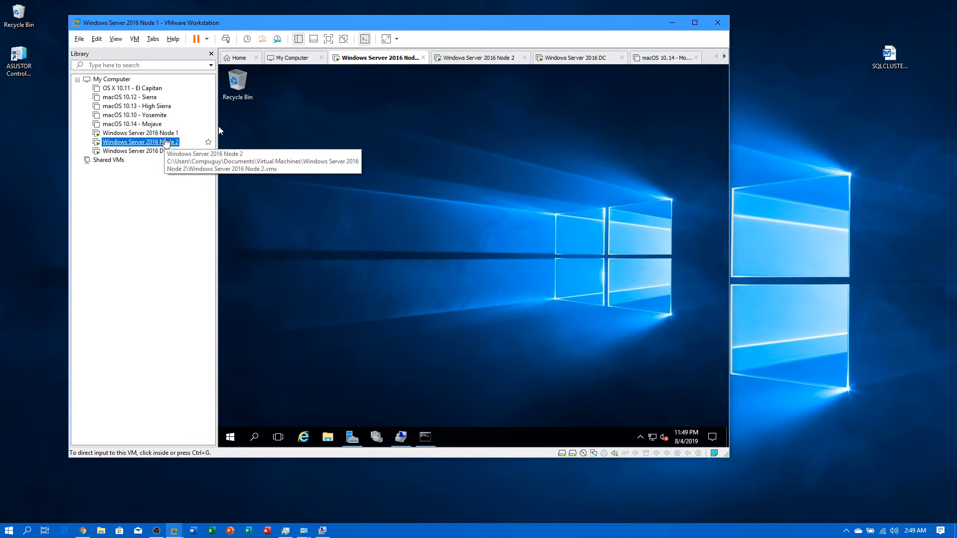
pyautogui.click(149, 142)
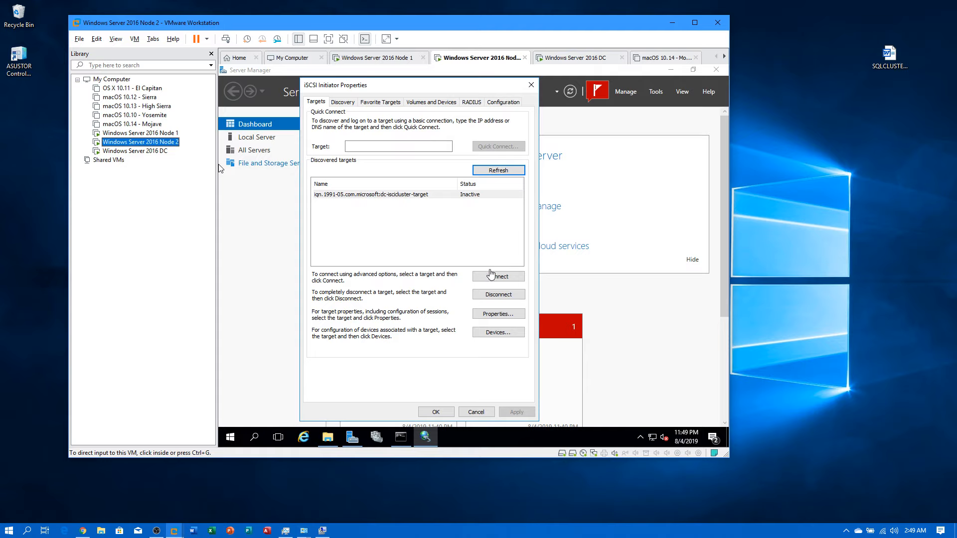
# Step: Connect Node 2 to dc-iscsicluster-target via Microsoft iSCSI Initiator, 192.168.0.12 to 192.168.0.10 / 3260
pyautogui.click(488, 275)
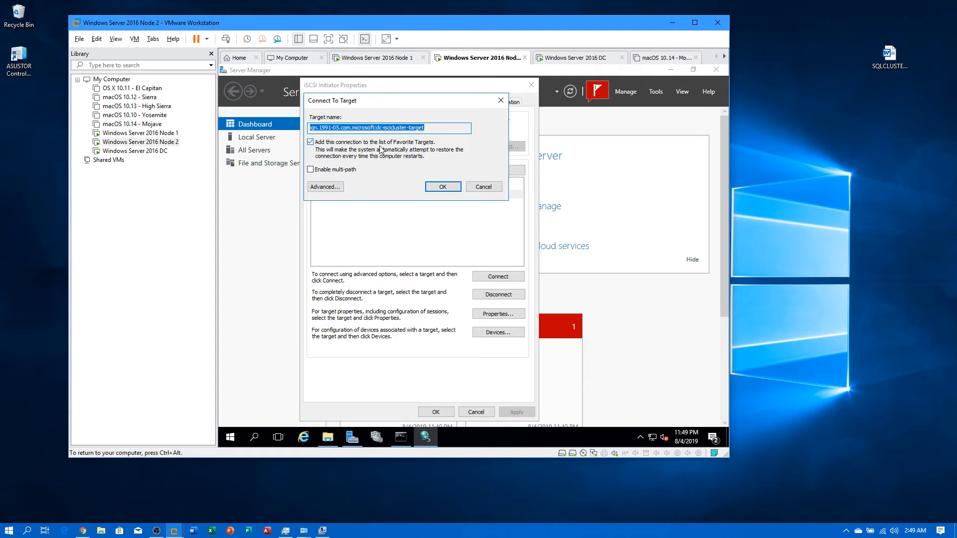
pyautogui.click(322, 188)
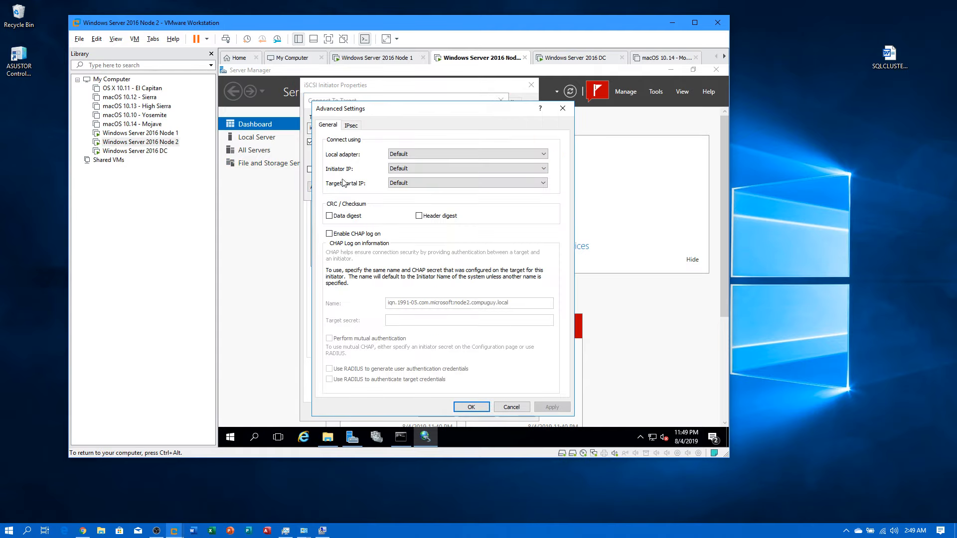
pyautogui.click(396, 154)
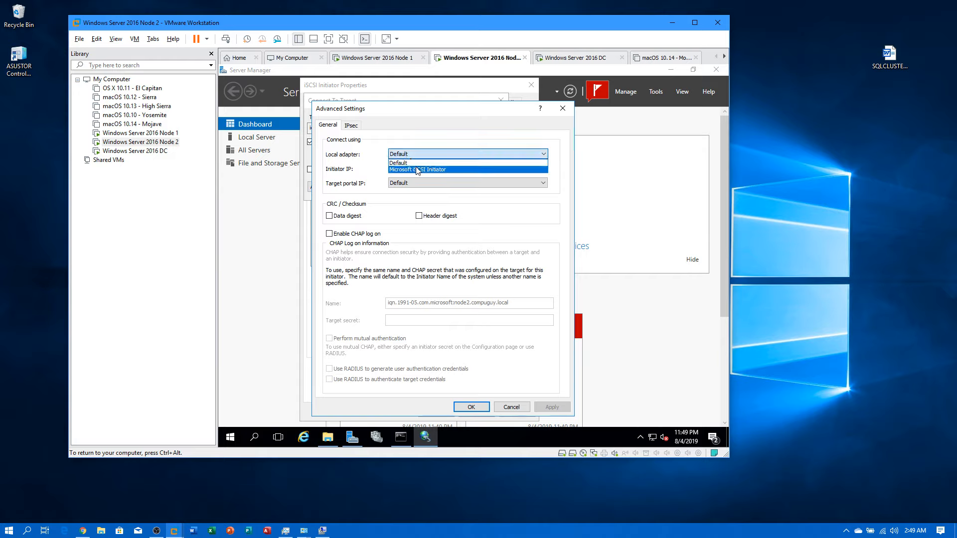
pyautogui.click(418, 170)
pyautogui.click(413, 170)
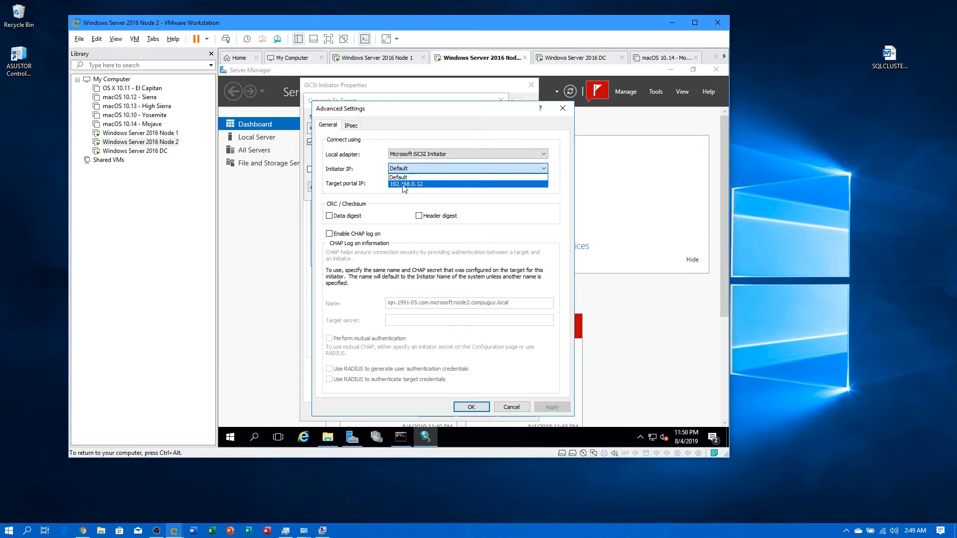
pyautogui.click(404, 185)
pyautogui.click(404, 183)
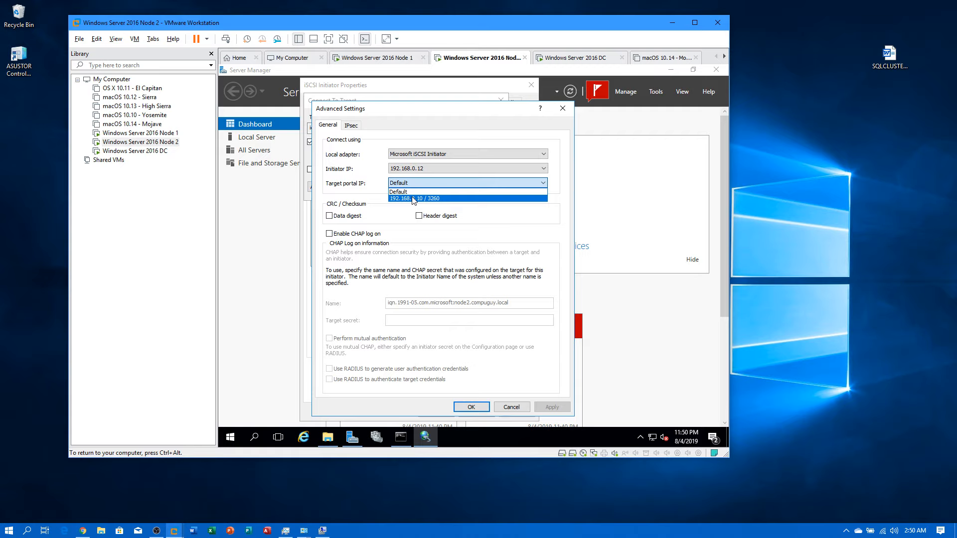
pyautogui.click(413, 198)
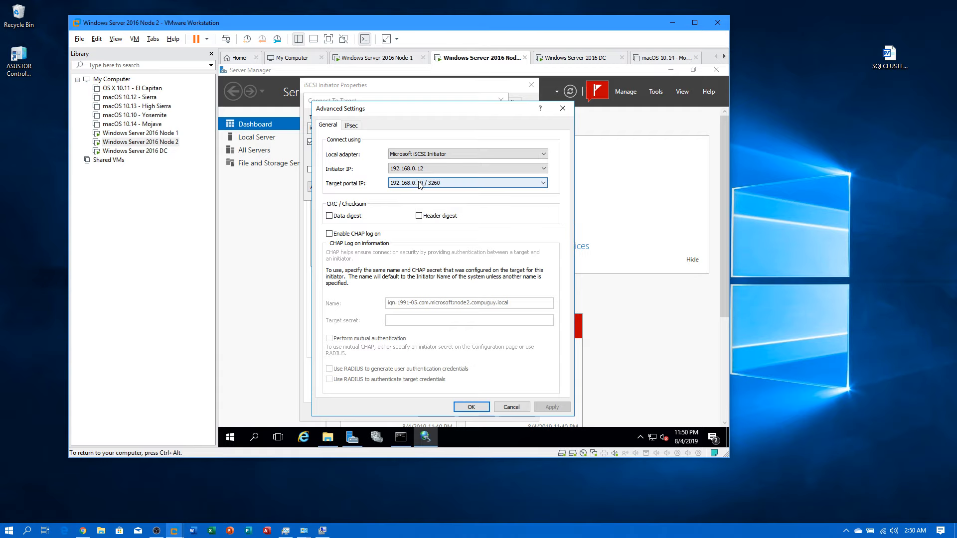
pyautogui.click(474, 406)
pyautogui.click(443, 188)
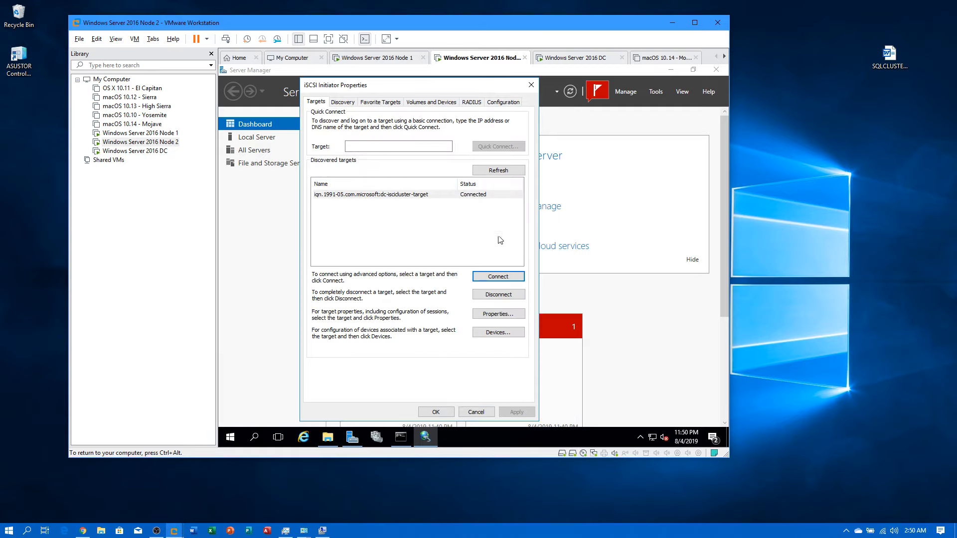
# Step: Close Node 2's iSCSI properties and Server Manager, view This PC drives on Node 1, return to Node 2
pyautogui.click(435, 411)
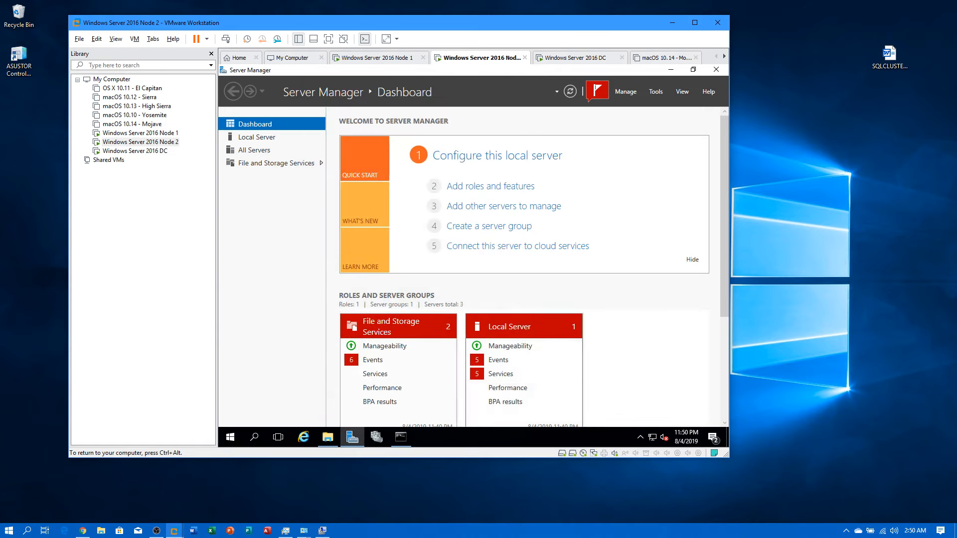
pyautogui.click(675, 70)
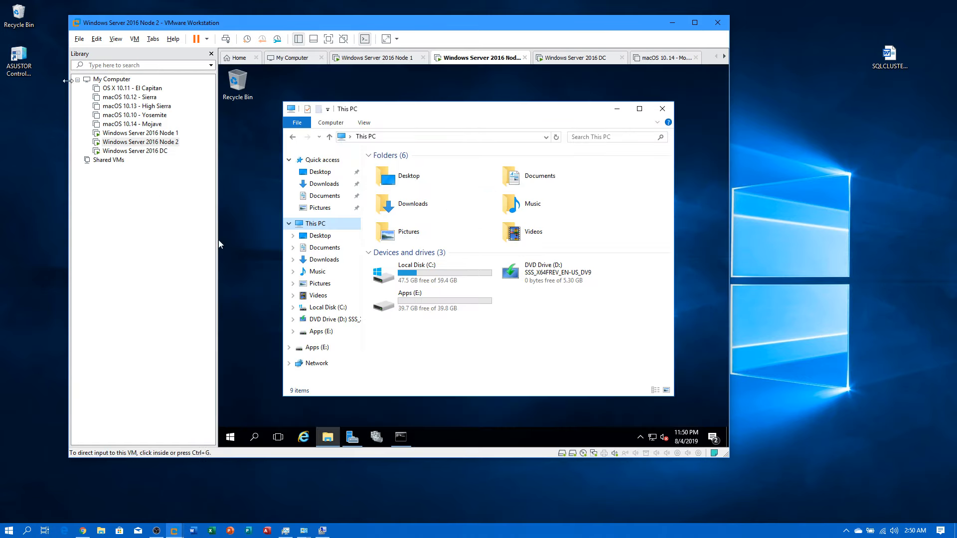
pyautogui.click(140, 132)
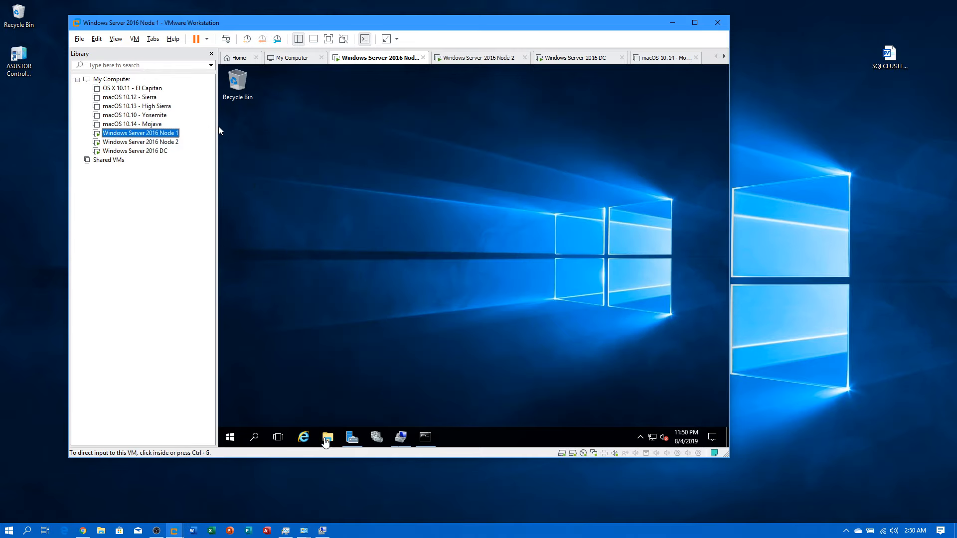
pyautogui.click(327, 438)
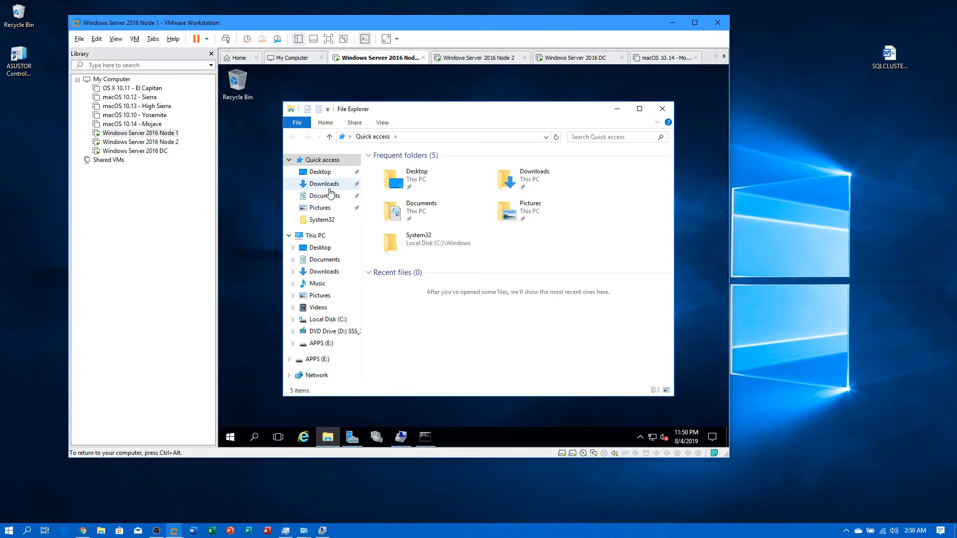
pyautogui.click(315, 235)
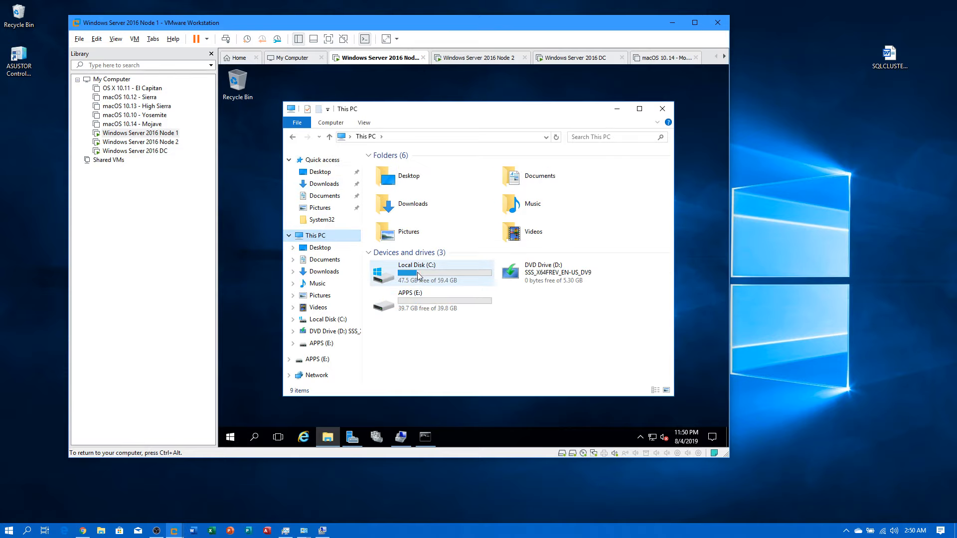
pyautogui.click(140, 142)
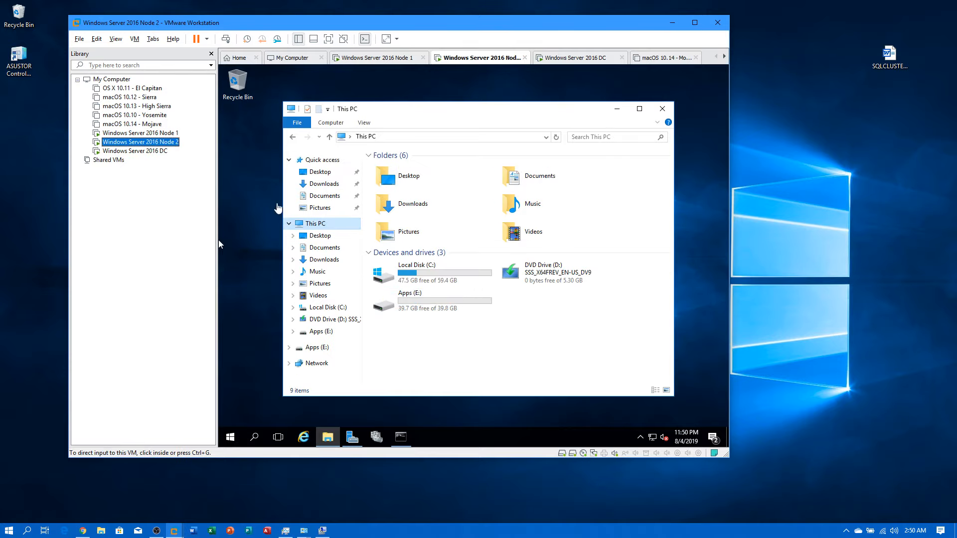
# Step: On the DC wizard's access servers page, remove the existing node1 and node2 entries
pyautogui.click(147, 151)
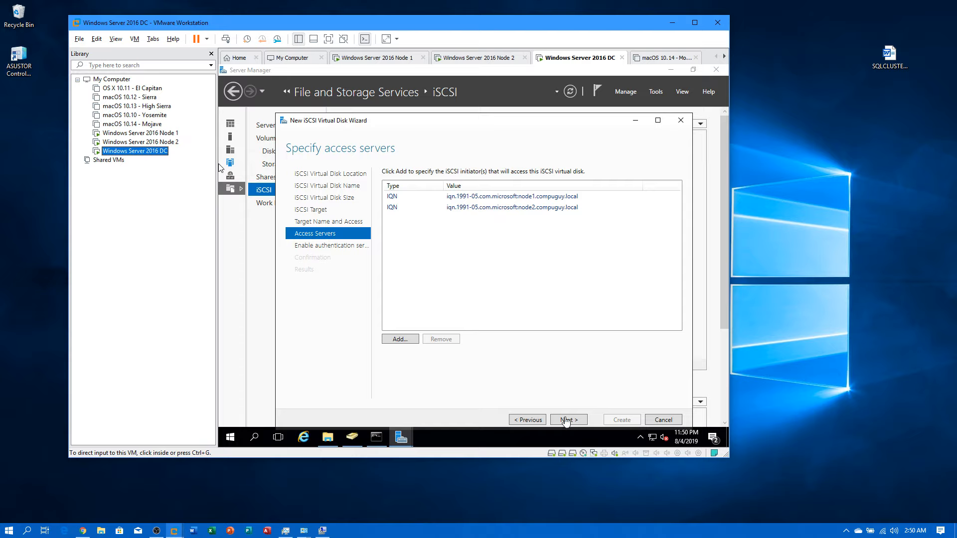
pyautogui.click(524, 421)
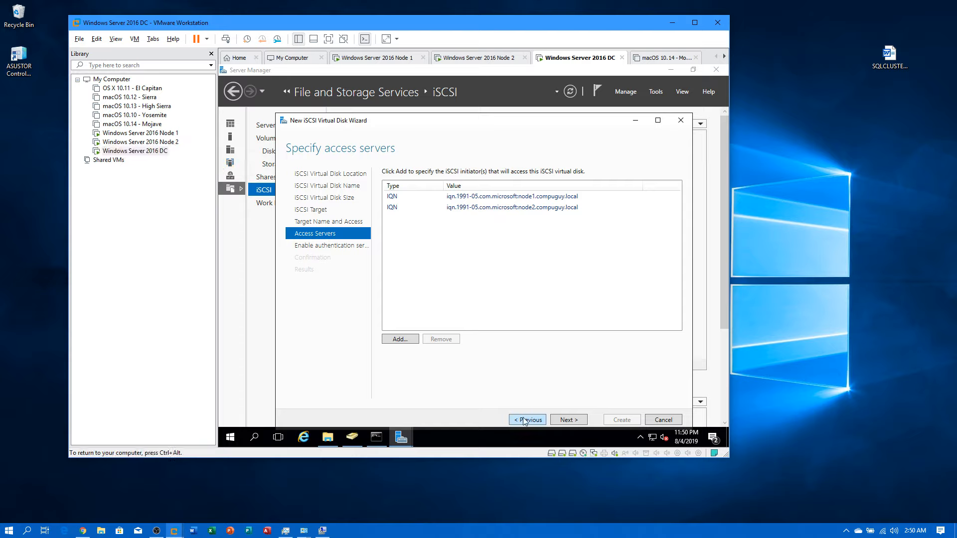
pyautogui.click(524, 420)
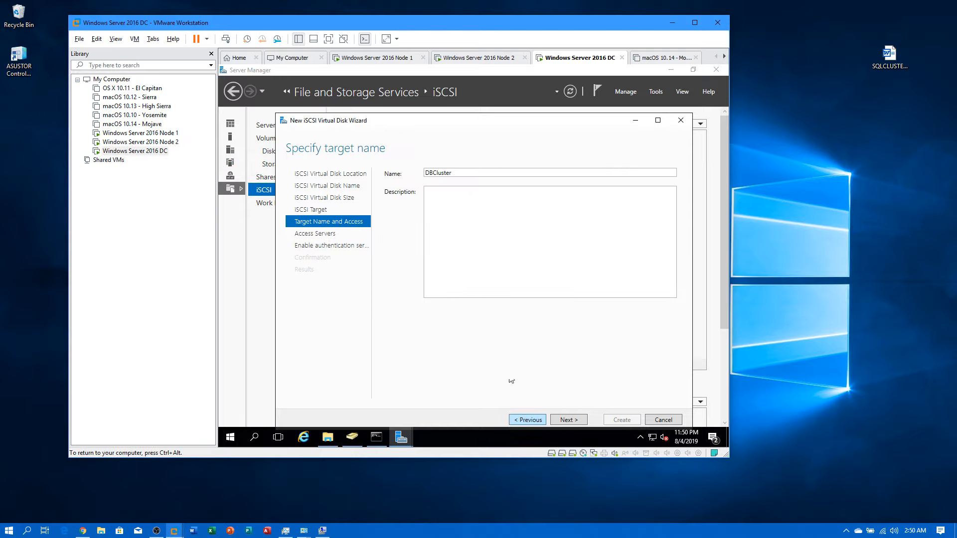
pyautogui.click(561, 420)
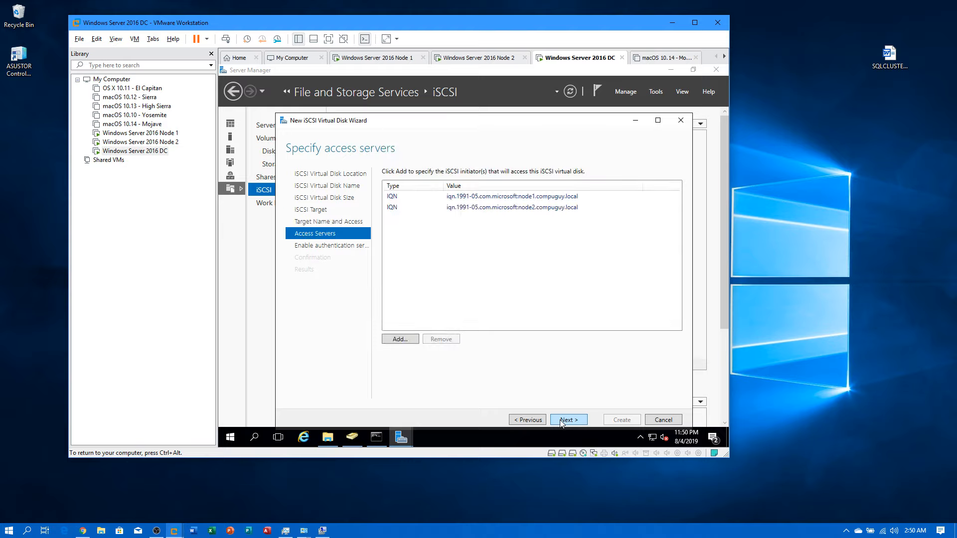
pyautogui.click(414, 196)
pyautogui.click(417, 206)
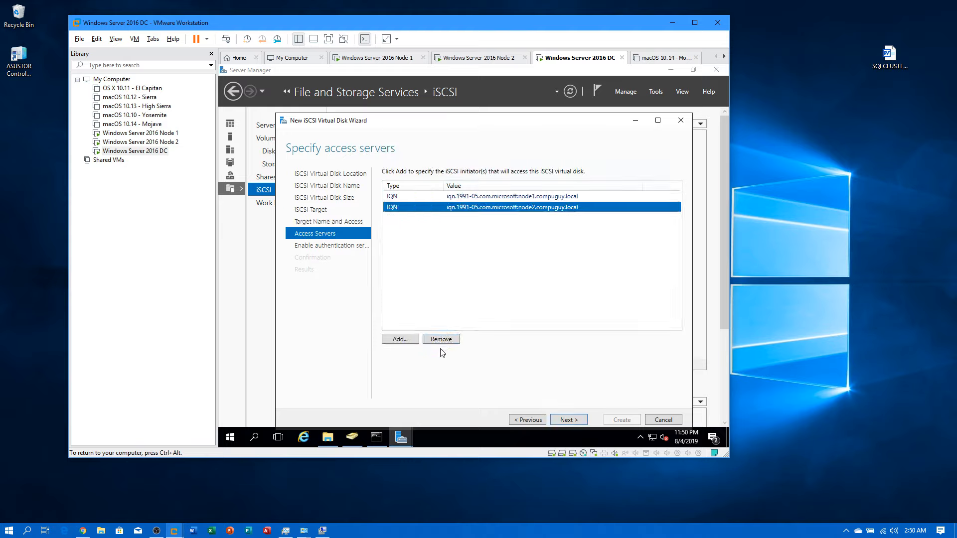
pyautogui.click(440, 340)
pyautogui.click(434, 198)
pyautogui.click(441, 340)
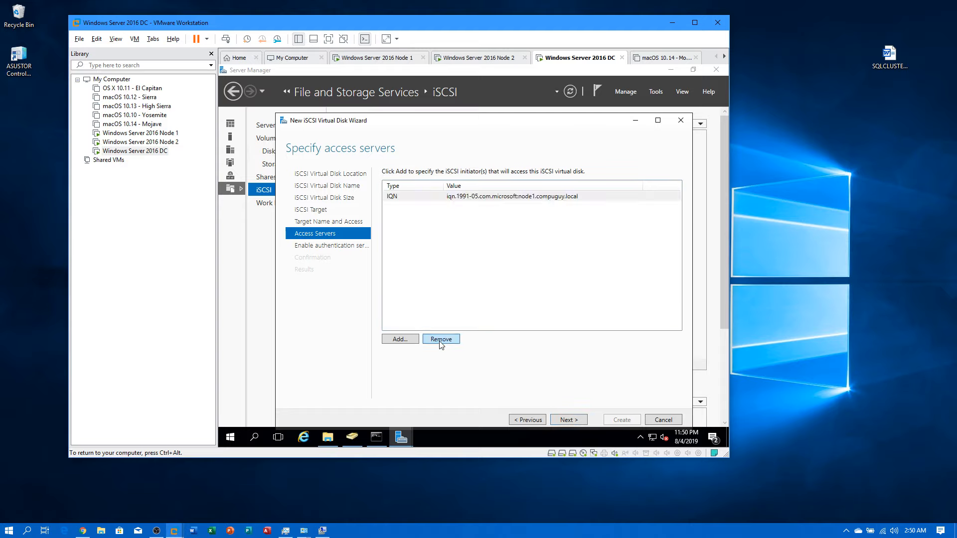
# Step: Add the node1 and node2 initiator IQNs from the cache as access servers
pyautogui.click(396, 339)
pyautogui.click(314, 223)
pyautogui.click(344, 236)
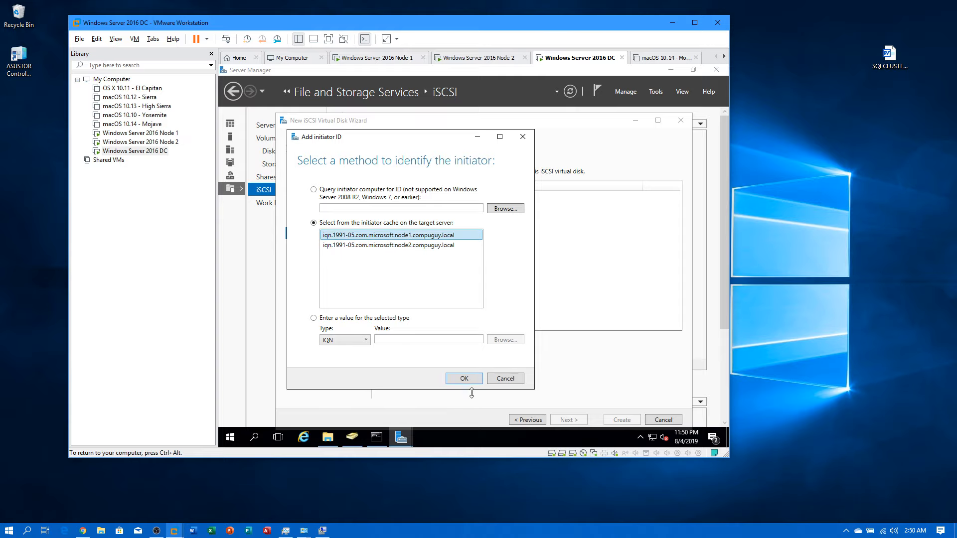
pyautogui.click(463, 378)
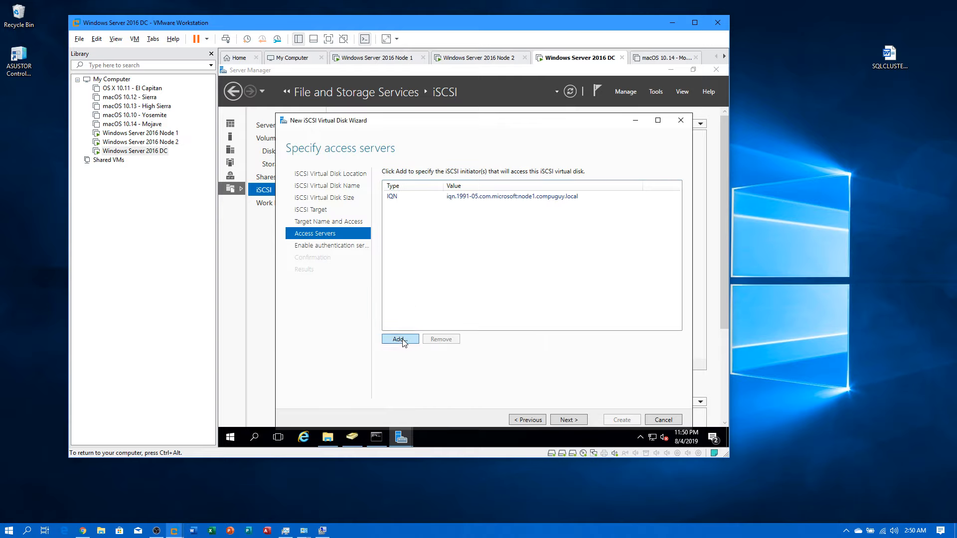
pyautogui.click(401, 340)
pyautogui.click(365, 194)
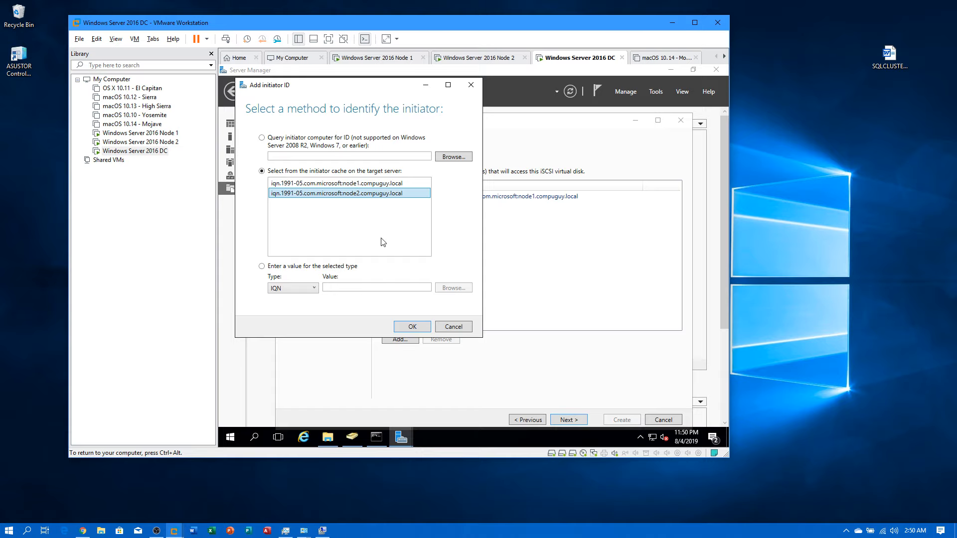
pyautogui.click(399, 329)
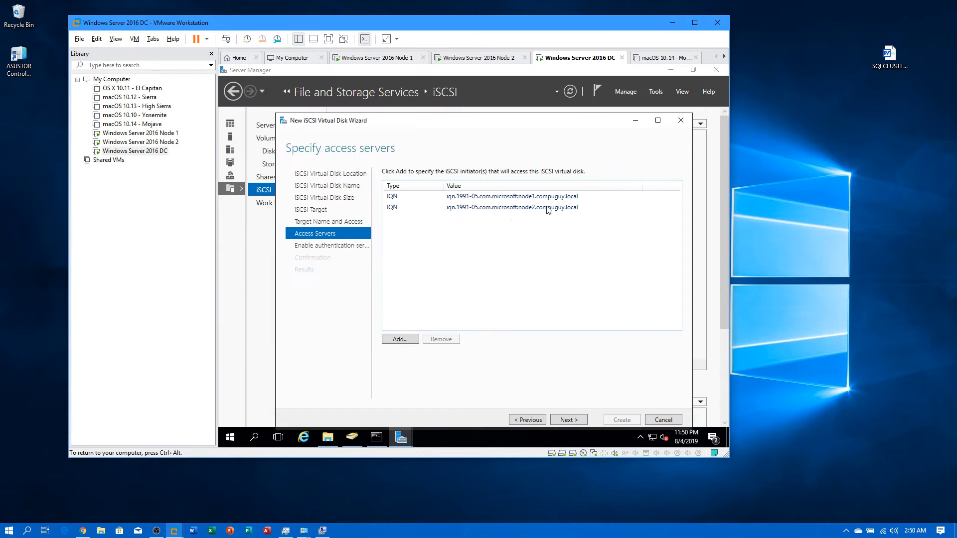
# Step: Skip CHAP authentication and create the SQLData disk with its dbcluster target
pyautogui.click(565, 420)
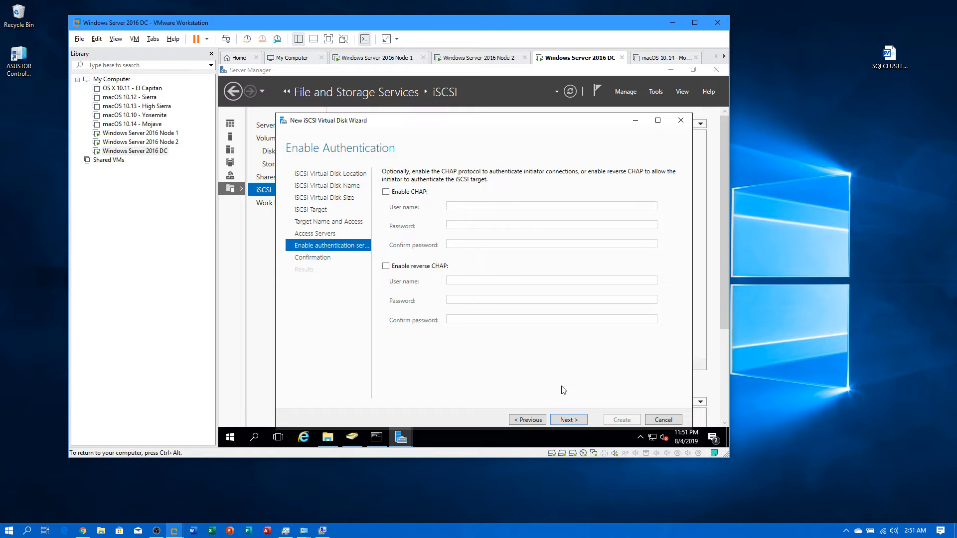
pyautogui.click(567, 420)
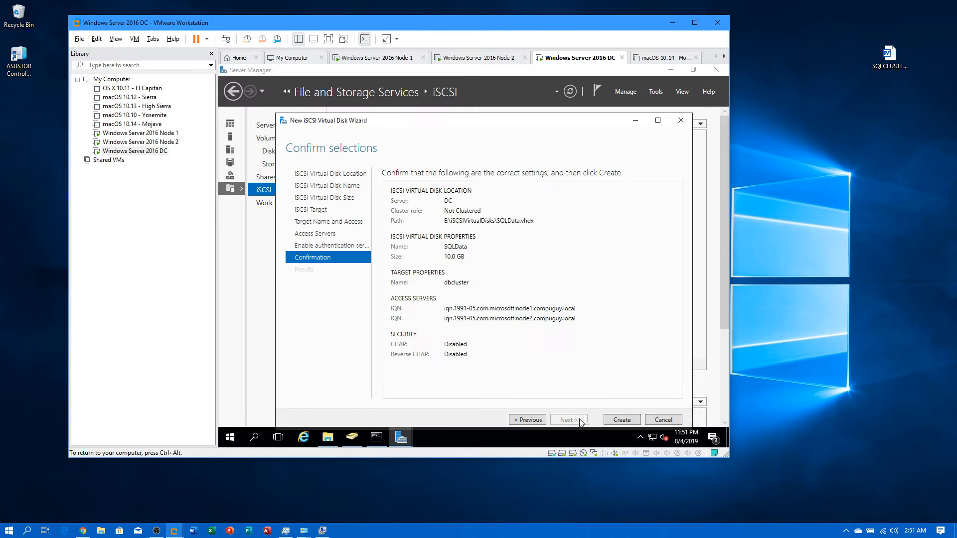
pyautogui.click(622, 422)
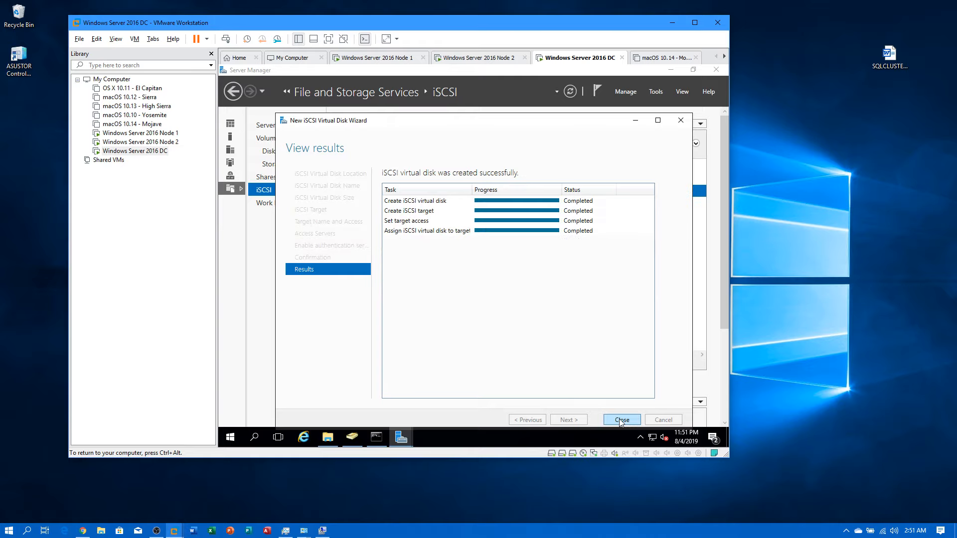
pyautogui.click(622, 420)
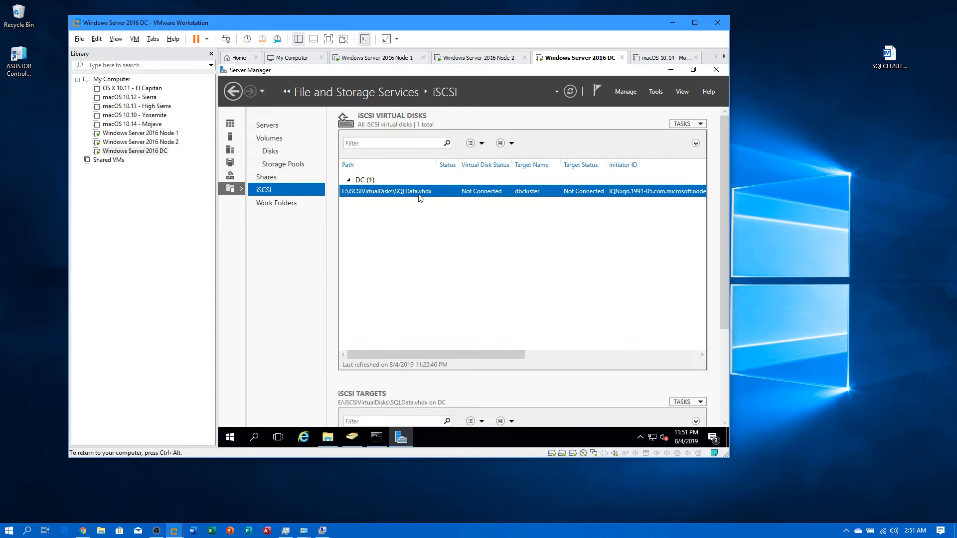
# Step: Start a new iSCSI virtual disk on volume E: named SQLLogs
pyautogui.rightClick(398, 218)
pyautogui.click(417, 222)
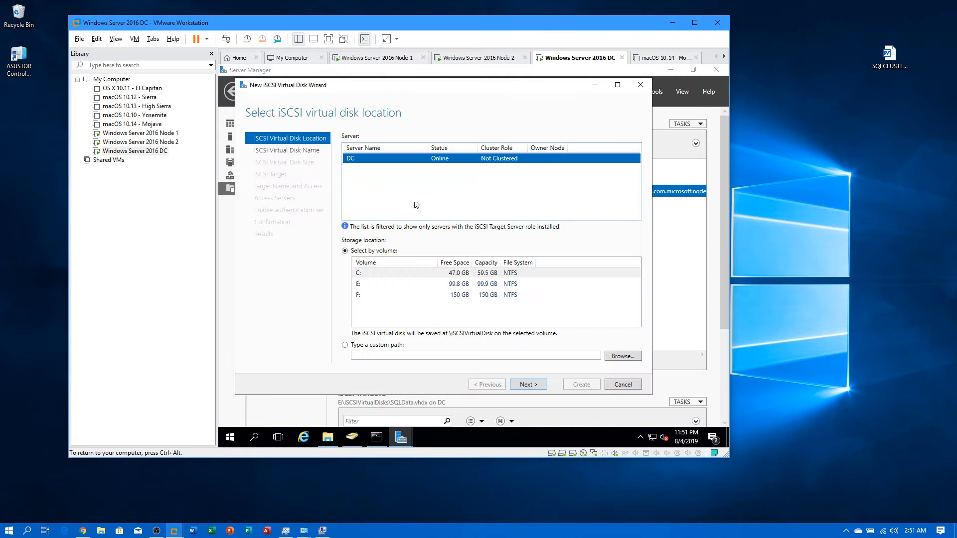
pyautogui.click(405, 284)
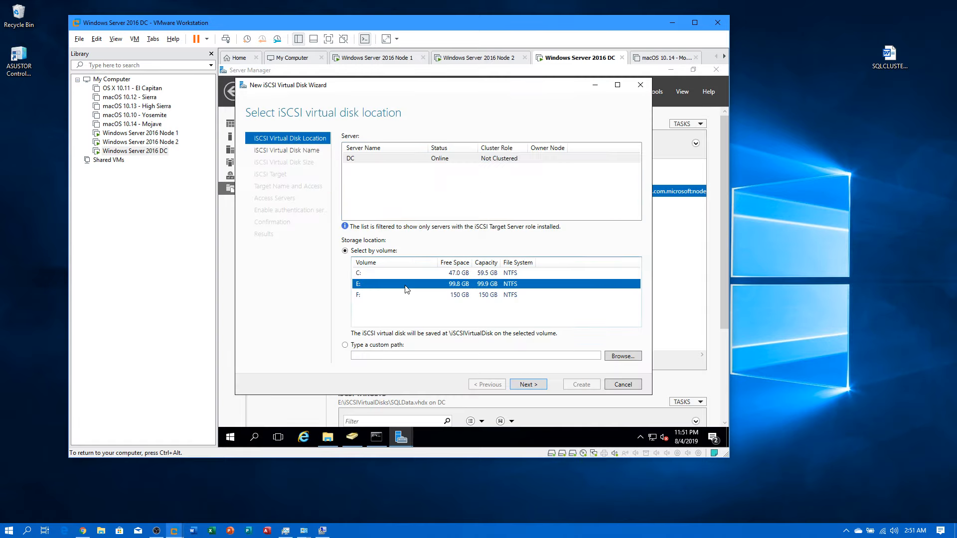
pyautogui.click(527, 384)
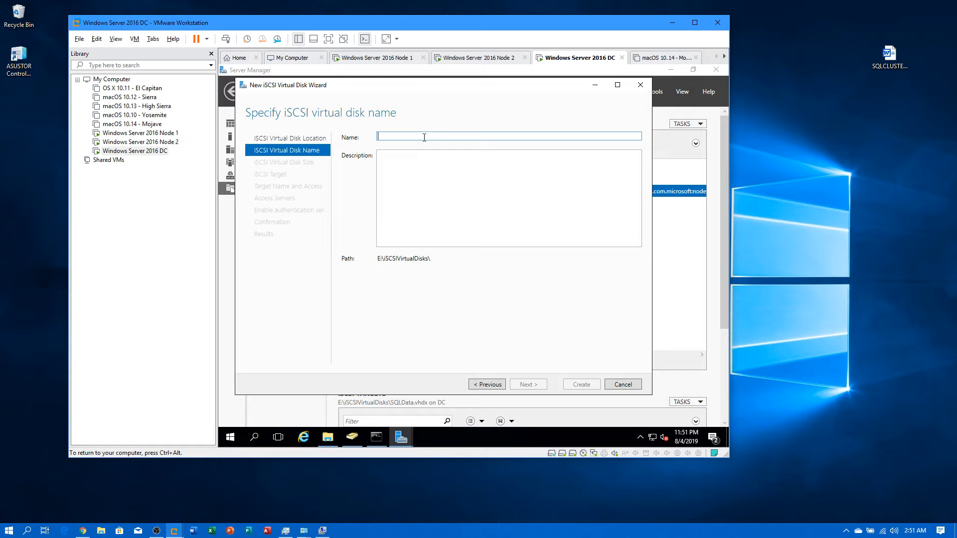
pyautogui.write('SQLL')
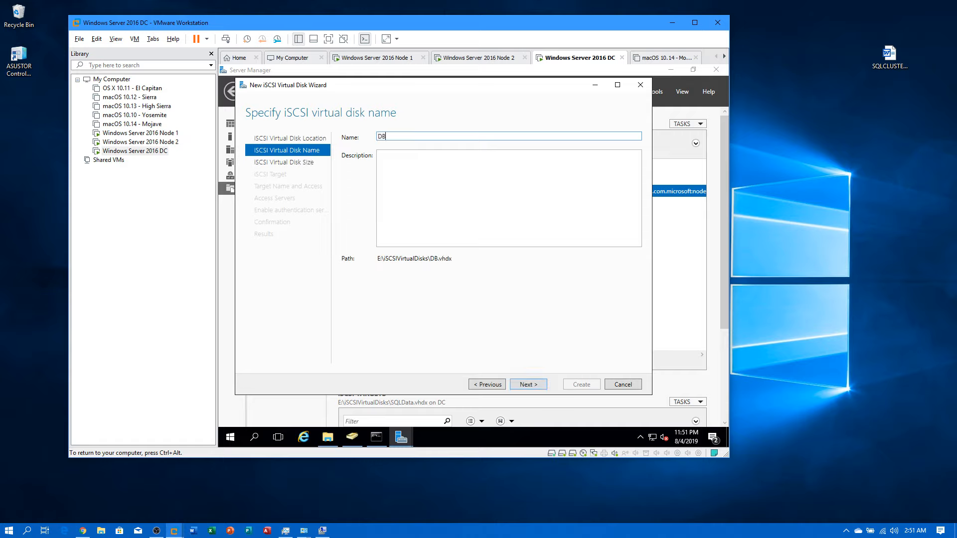
pyautogui.press('BackSpace')
pyautogui.press('BackSpace')
pyautogui.press('BackSpace')
pyautogui.press('BackSpace')
pyautogui.write('SQLLogs')
pyautogui.click(527, 385)
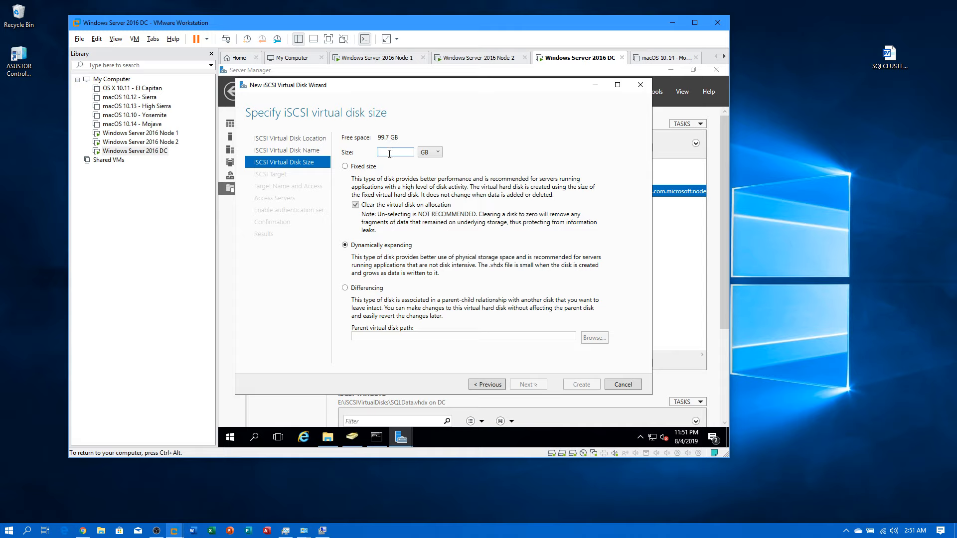
# Step: Size the SQLLogs disk at 11 GB, assign it to target dbcluster and create it
pyautogui.write('11')
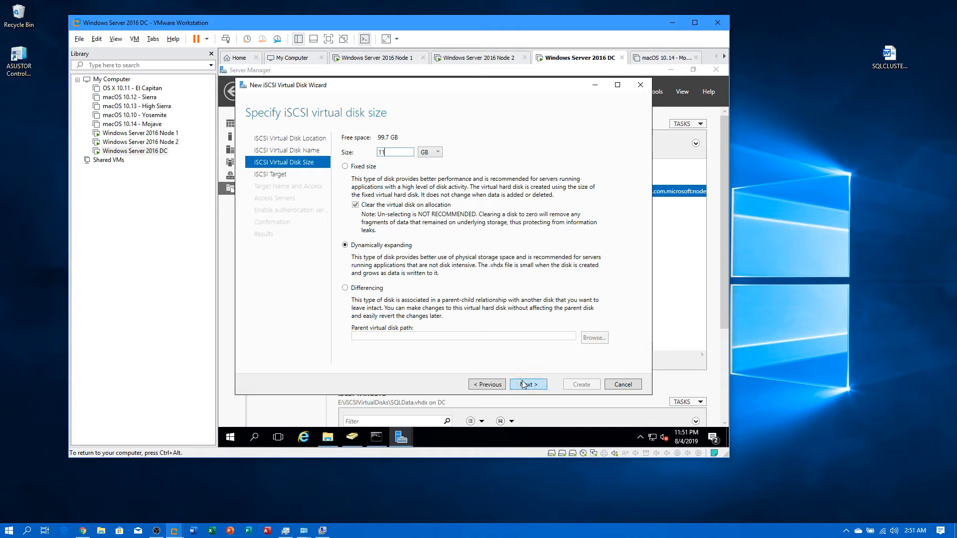
pyautogui.click(524, 384)
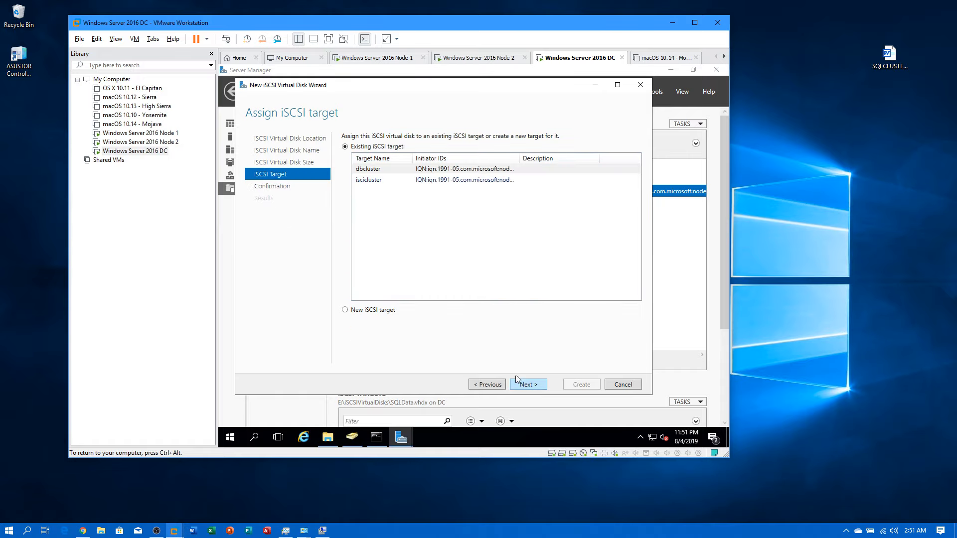
pyautogui.click(371, 170)
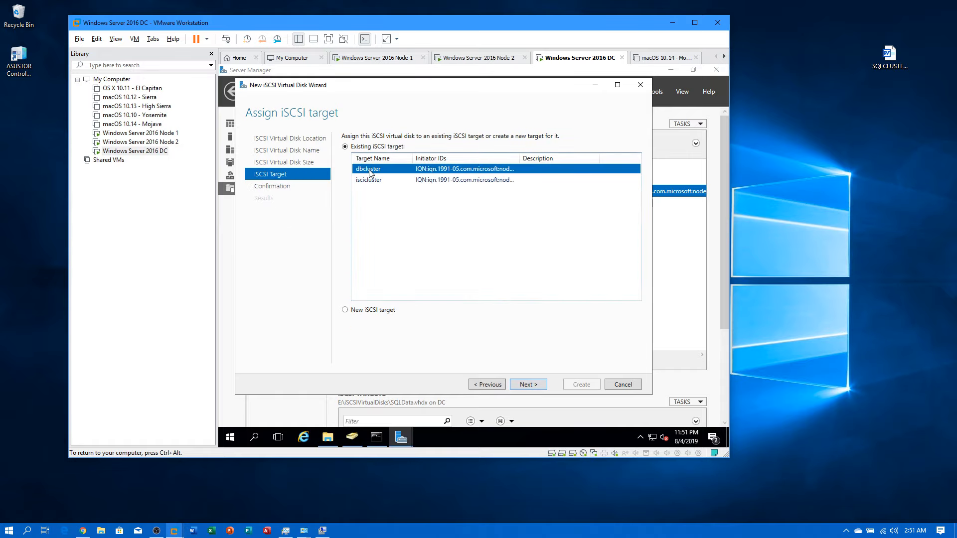
pyautogui.click(530, 387)
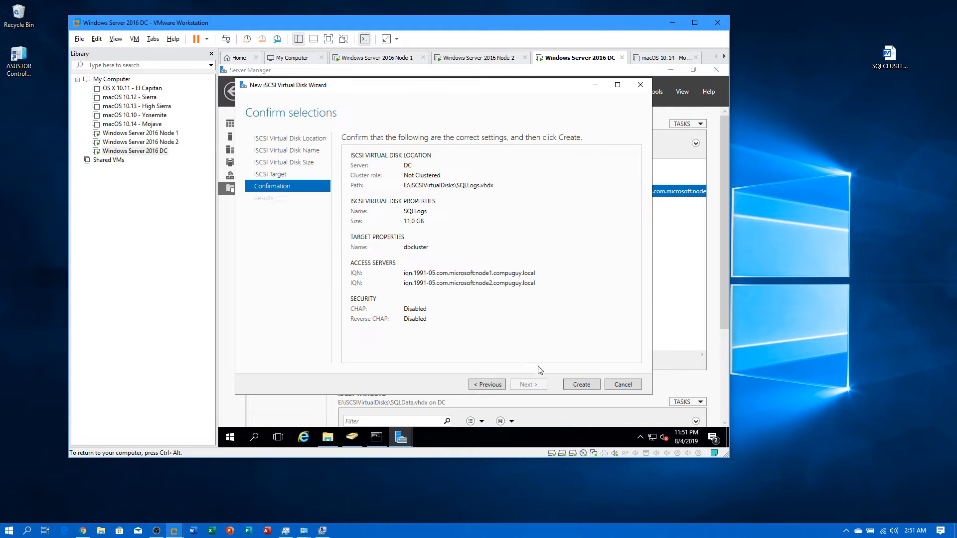
pyautogui.click(577, 389)
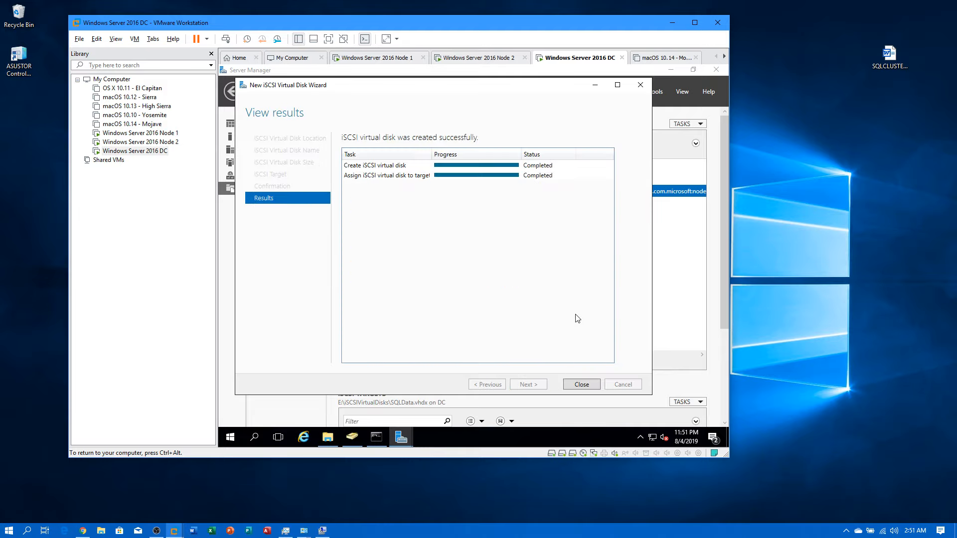
pyautogui.click(581, 384)
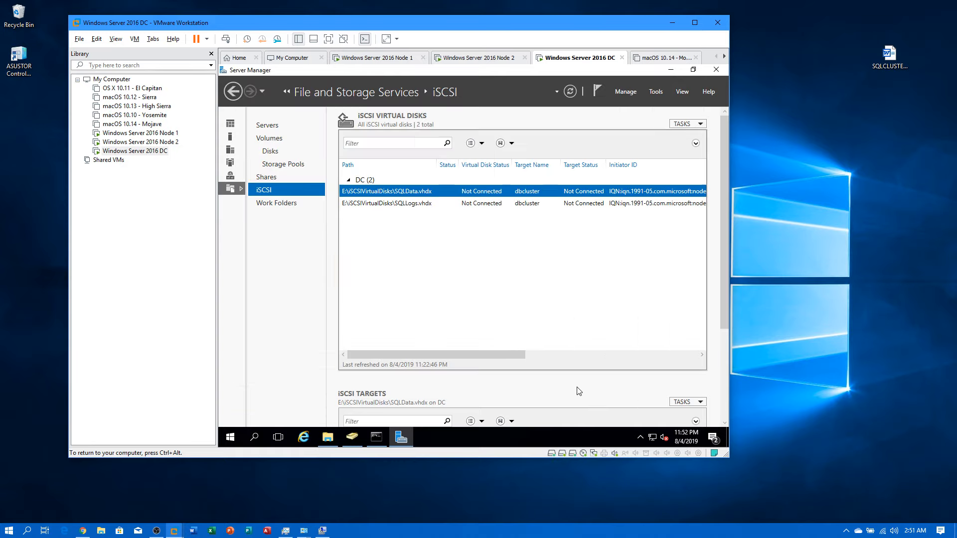
# Step: Create a 15 GB SQLTmp iSCSI virtual disk on volume E: assigned to the dbcluster target
pyautogui.rightClick(366, 230)
pyautogui.click(406, 234)
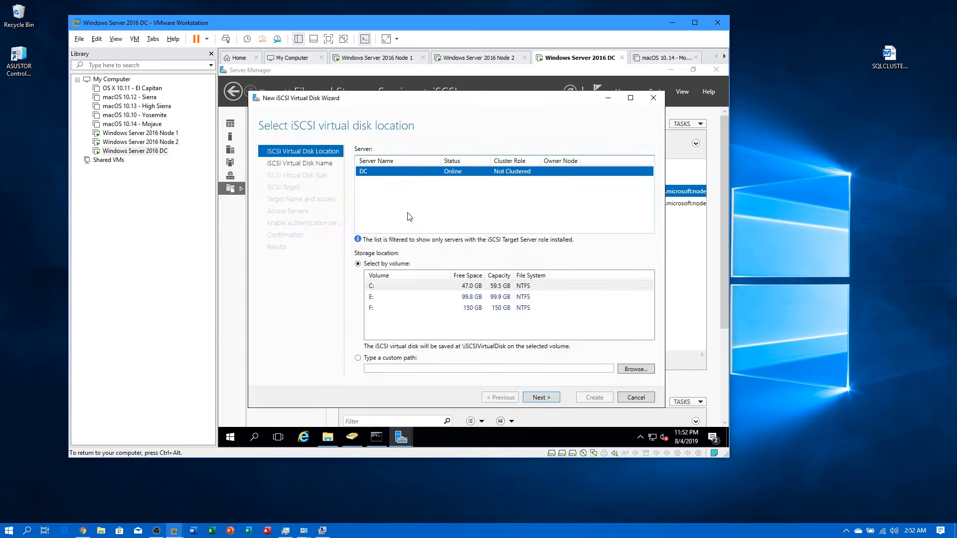
pyautogui.click(470, 299)
pyautogui.click(553, 399)
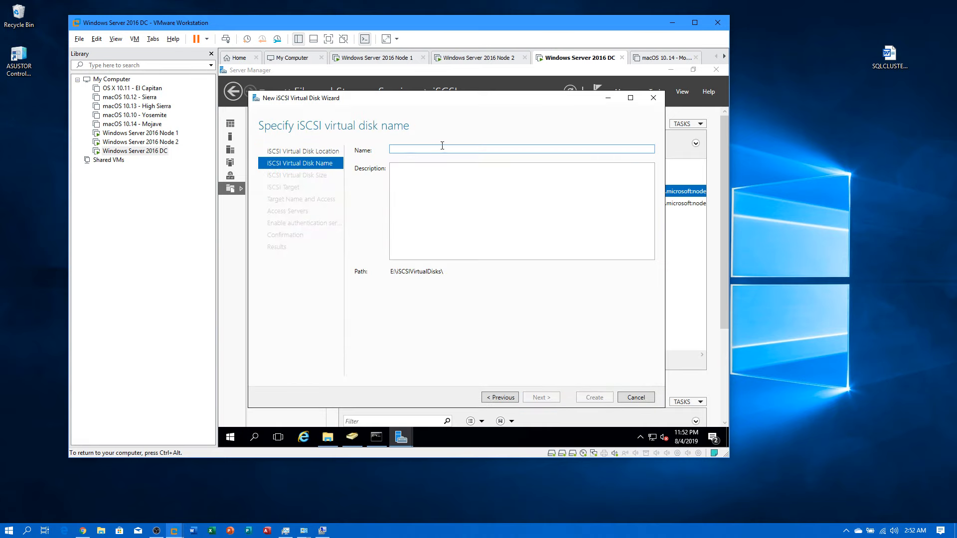
pyautogui.write('SQLTmp')
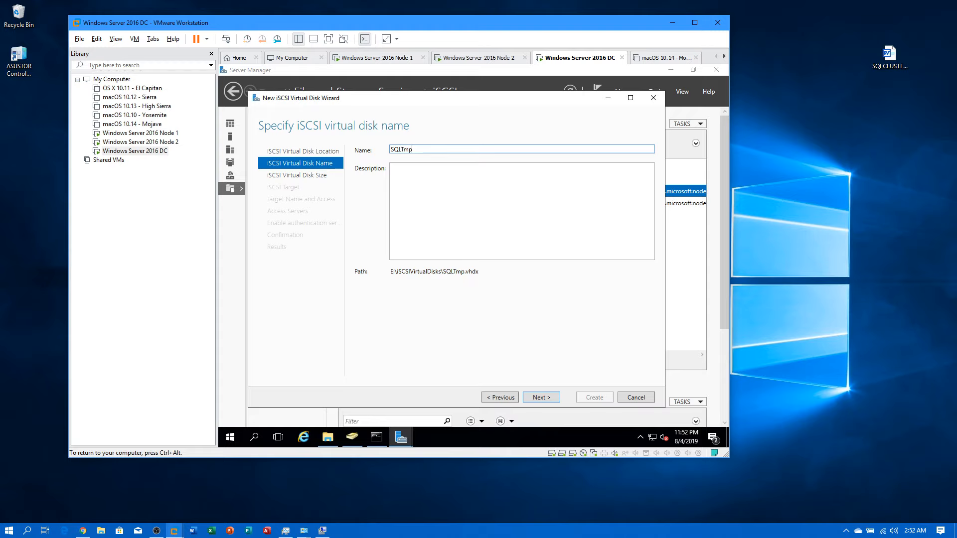
pyautogui.click(547, 401)
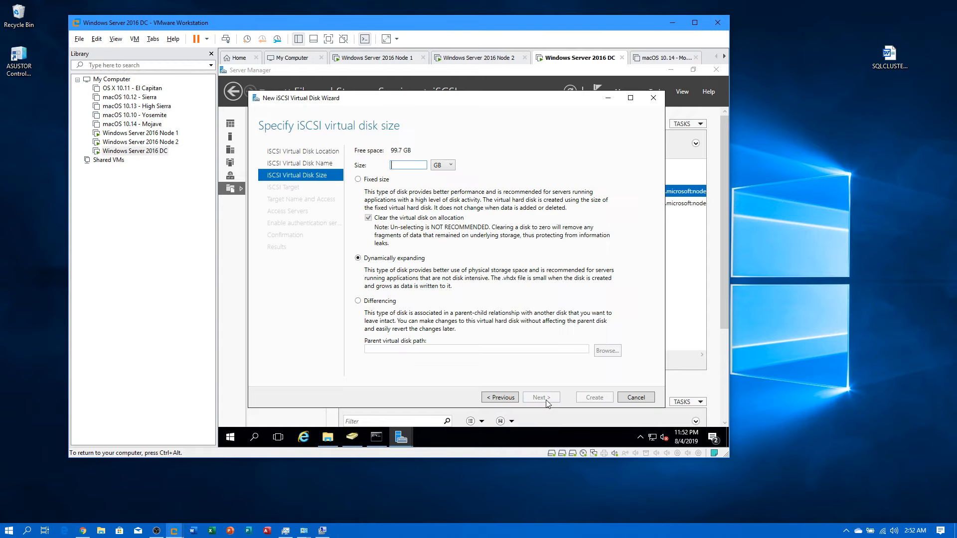
pyautogui.write('15')
pyautogui.click(536, 402)
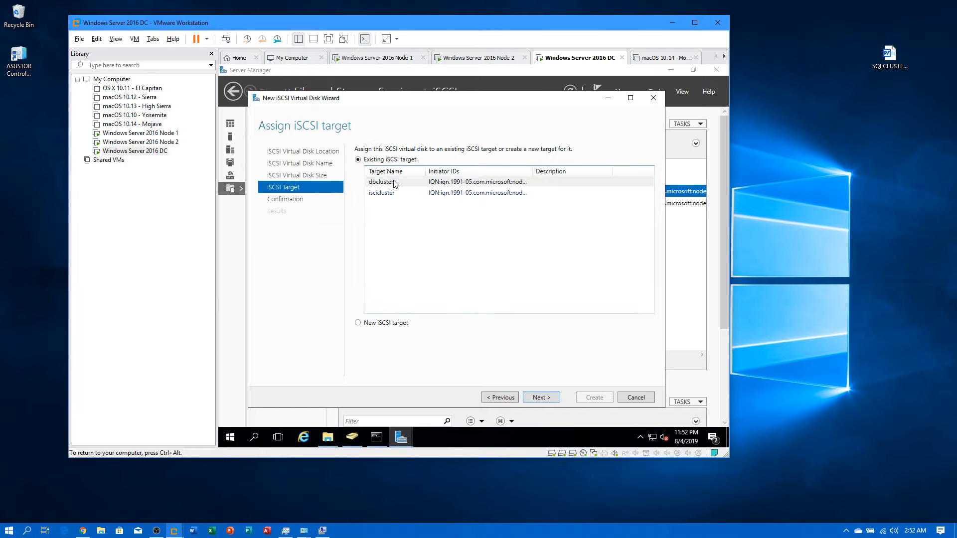
pyautogui.click(402, 184)
pyautogui.click(546, 397)
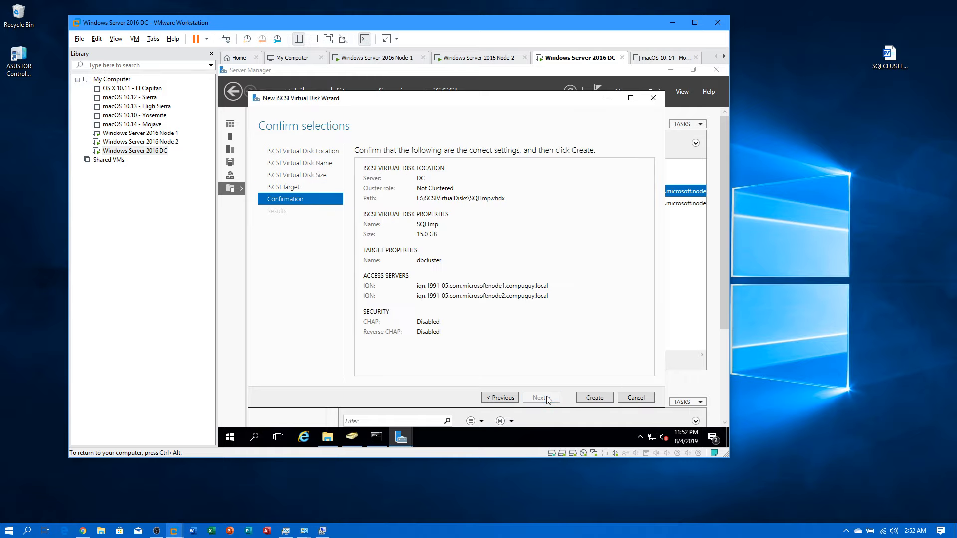
pyautogui.click(583, 399)
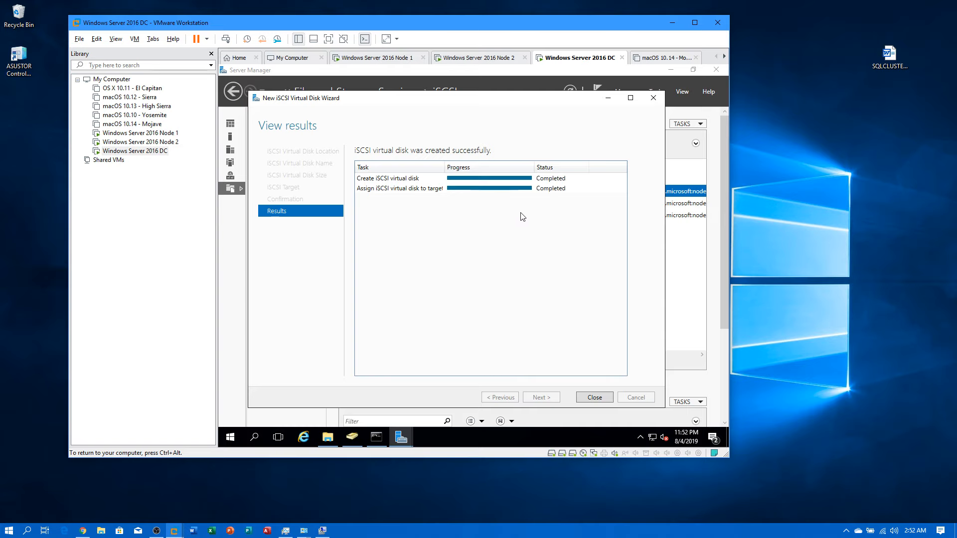
pyautogui.click(605, 399)
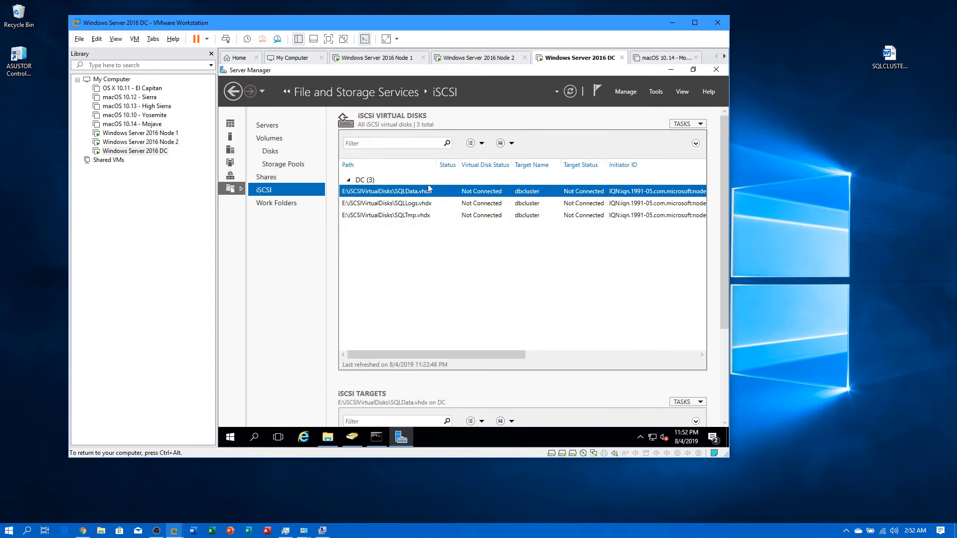
# Step: Start a new iSCSI virtual disk on volume E: named SQLBackup
pyautogui.rightClick(423, 271)
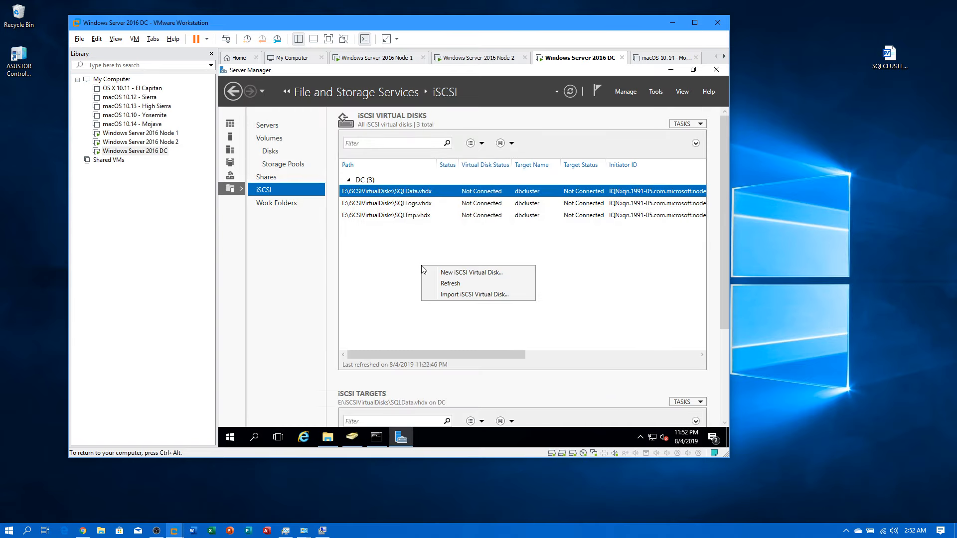
pyautogui.click(454, 273)
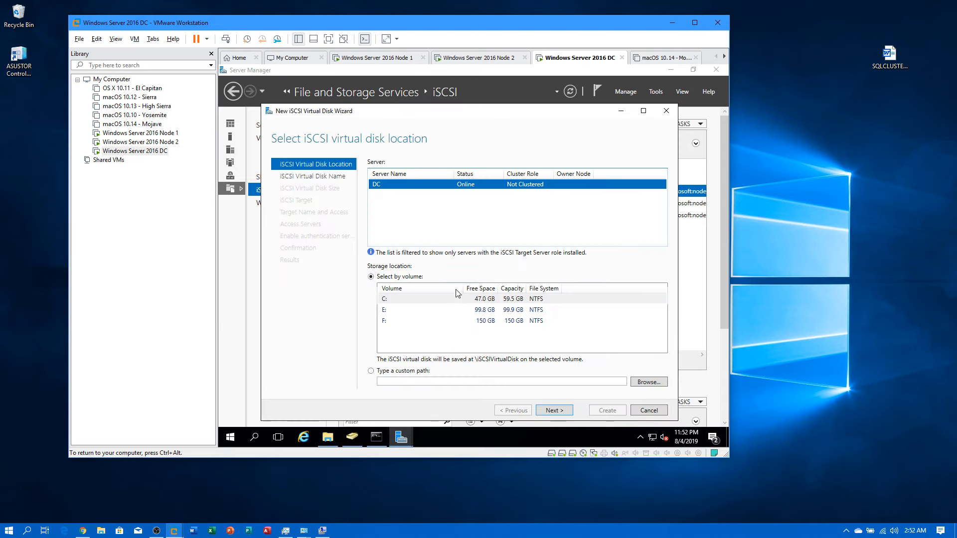
pyautogui.click(448, 311)
pyautogui.click(566, 412)
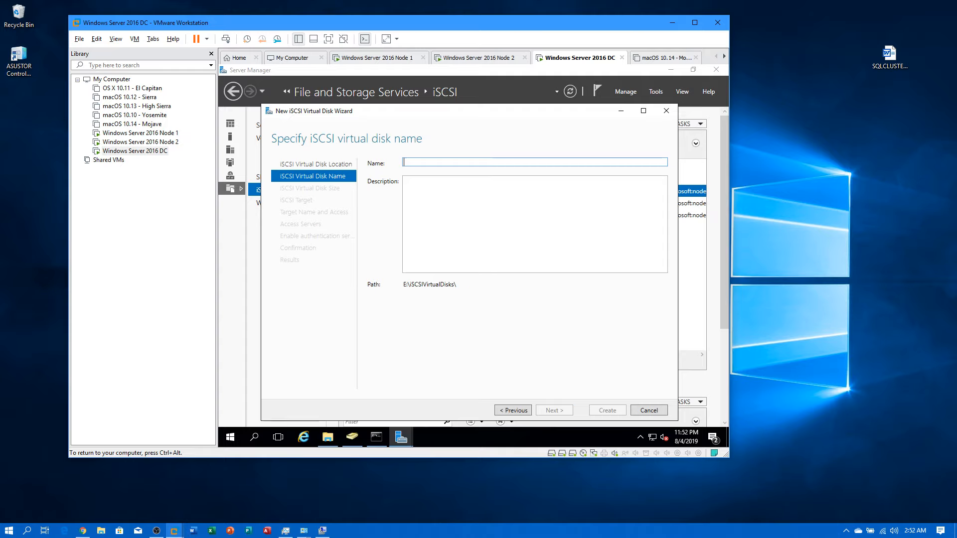
pyautogui.write('SQlBackup')
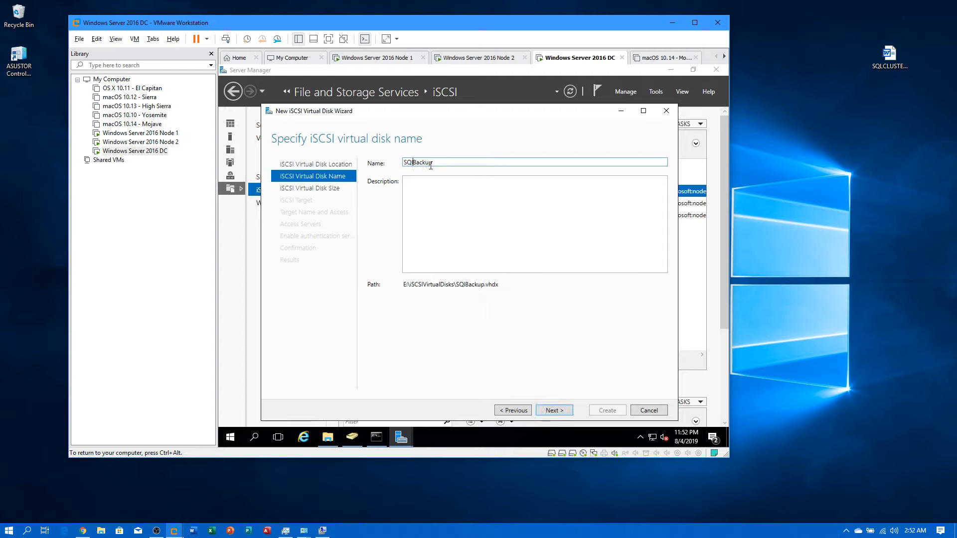
pyautogui.press('BackSpace')
pyautogui.write('L')
# Step: Give the SQLBackup disk a 20 GB size, assign it to dbcluster, and create it
pyautogui.click(552, 410)
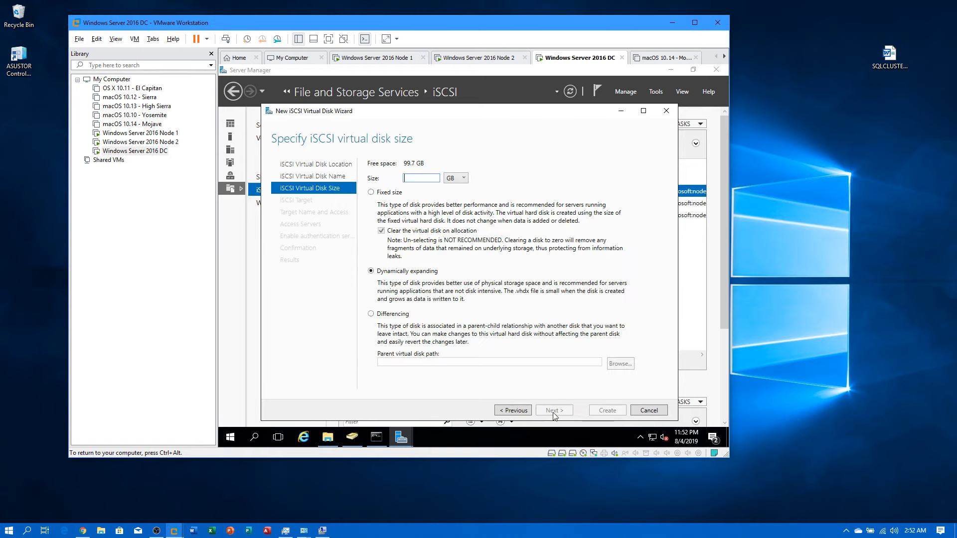
pyautogui.click(427, 178)
pyautogui.write('20')
pyautogui.click(554, 410)
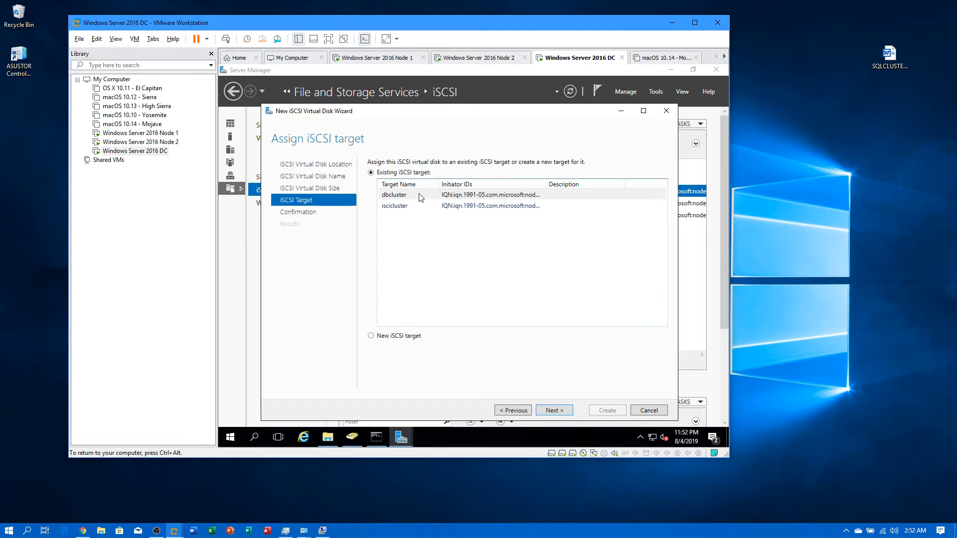
pyautogui.click(420, 197)
pyautogui.click(543, 410)
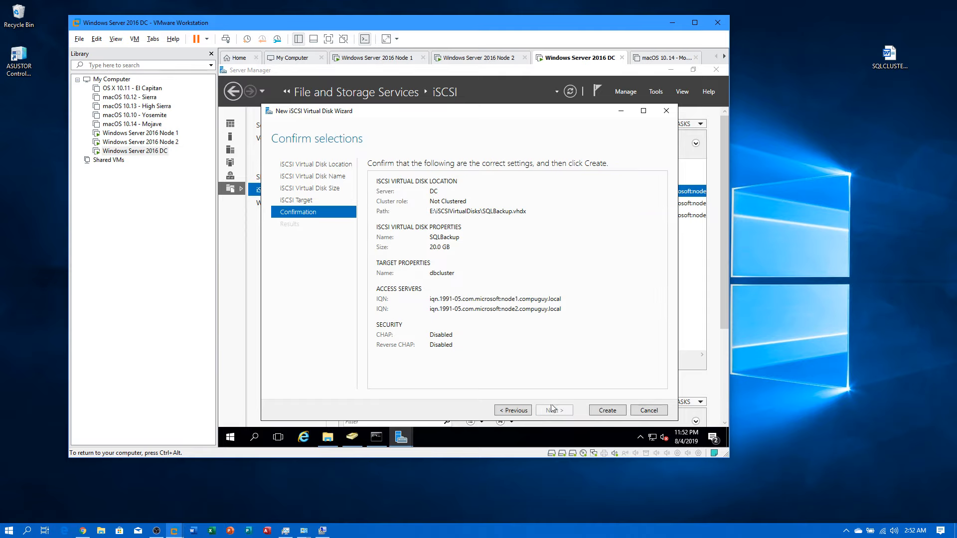
pyautogui.click(608, 410)
pyautogui.click(608, 409)
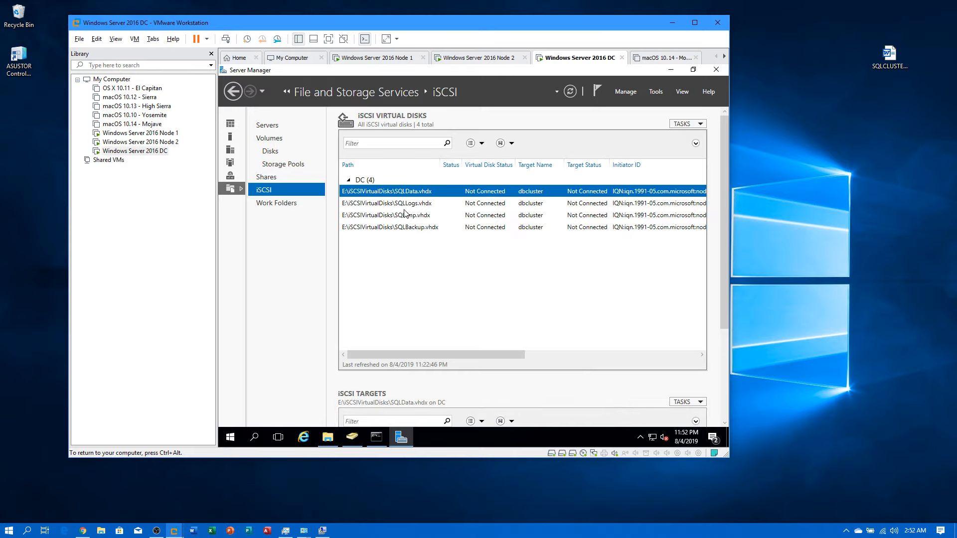
# Step: Start another iSCSI virtual disk on volume E: named Quorum
pyautogui.rightClick(396, 265)
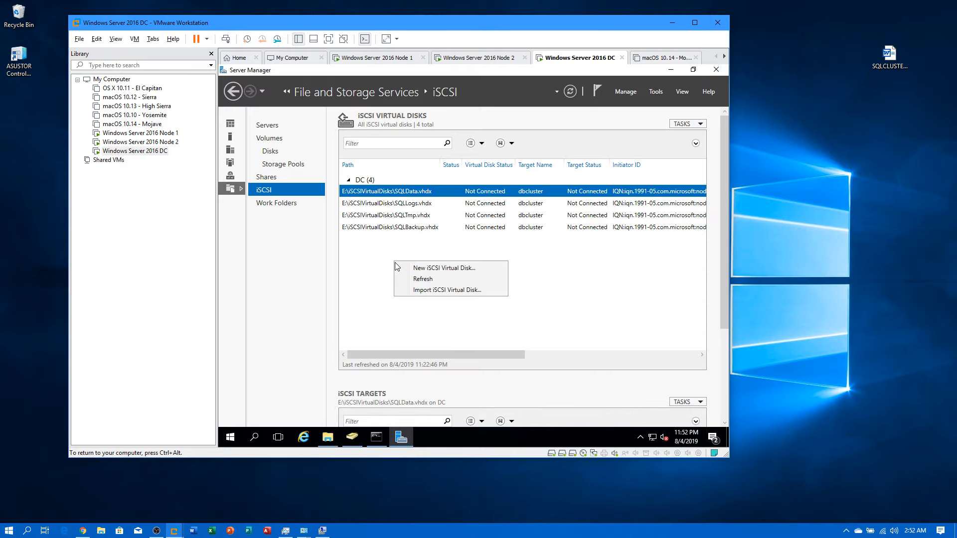
pyautogui.click(402, 267)
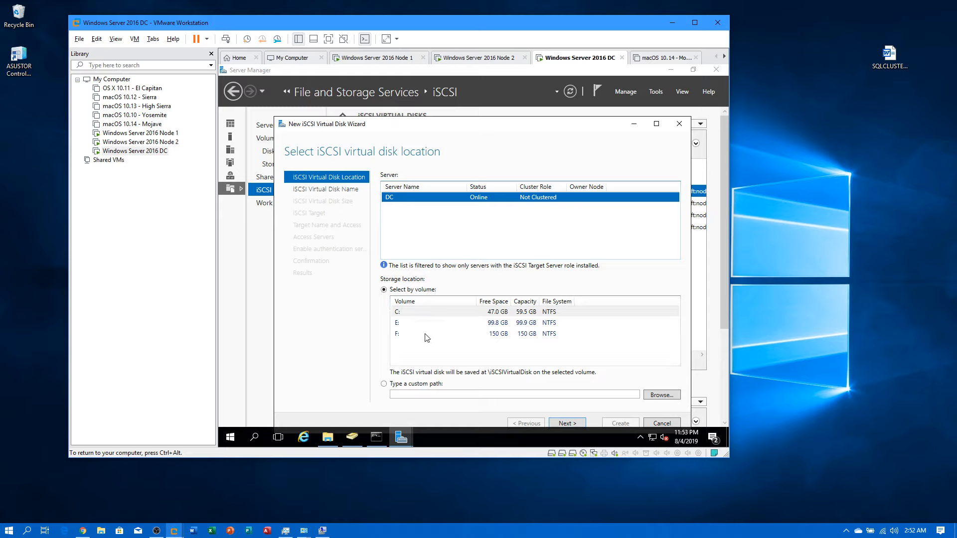
pyautogui.click(414, 323)
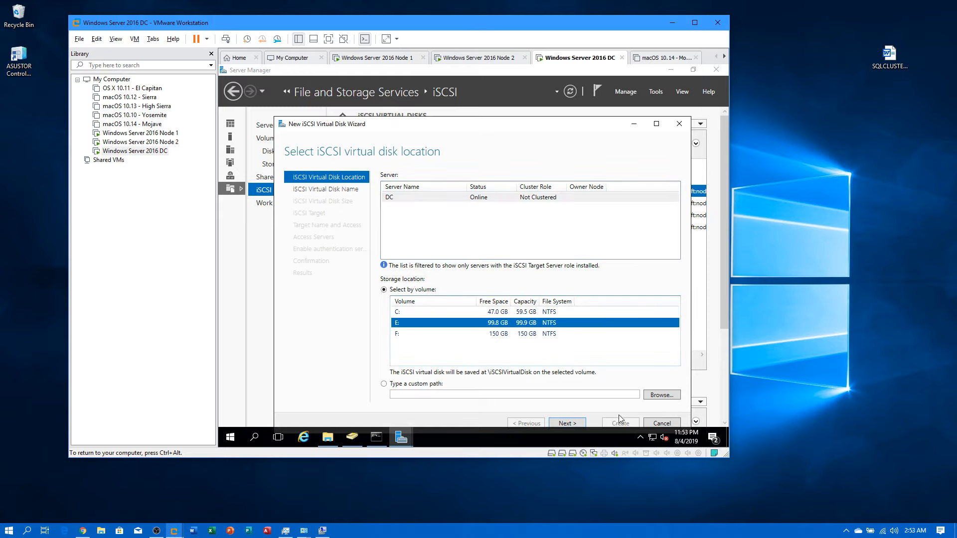
pyautogui.click(581, 423)
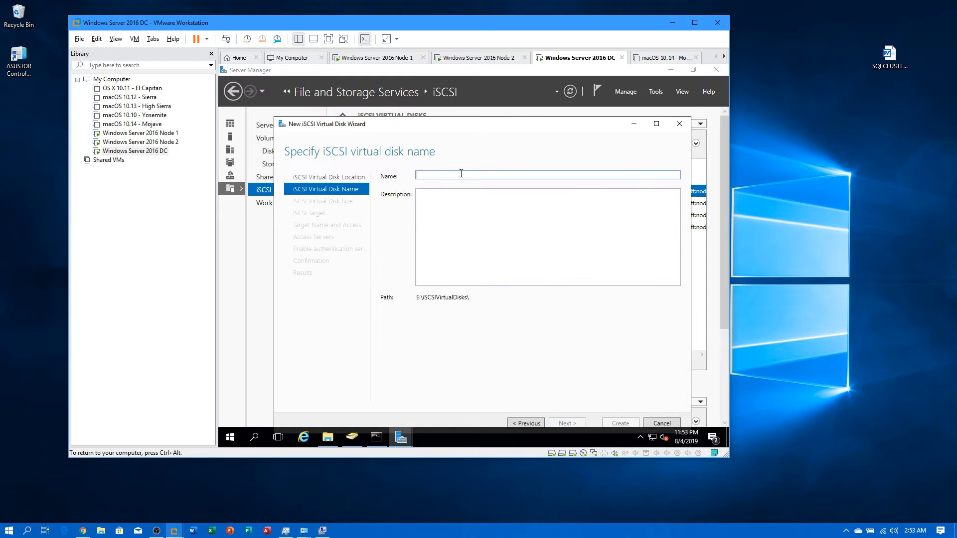
pyautogui.write('Quor')
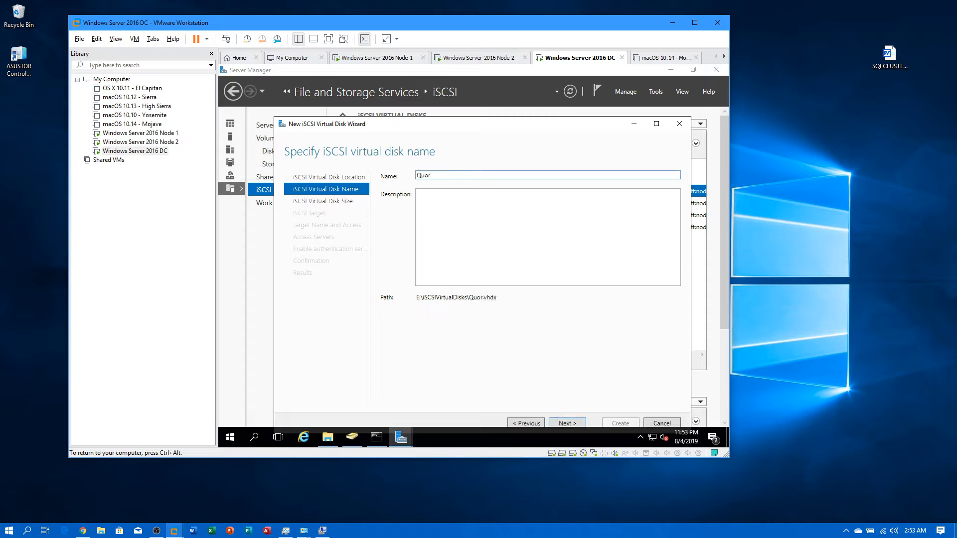
pyautogui.press('BackSpace')
pyautogui.press('BackSpace')
pyautogui.write('orum')
# Step: Size the Quorum disk at 500 MB, assign it to dbcluster, and create it
pyautogui.click(558, 422)
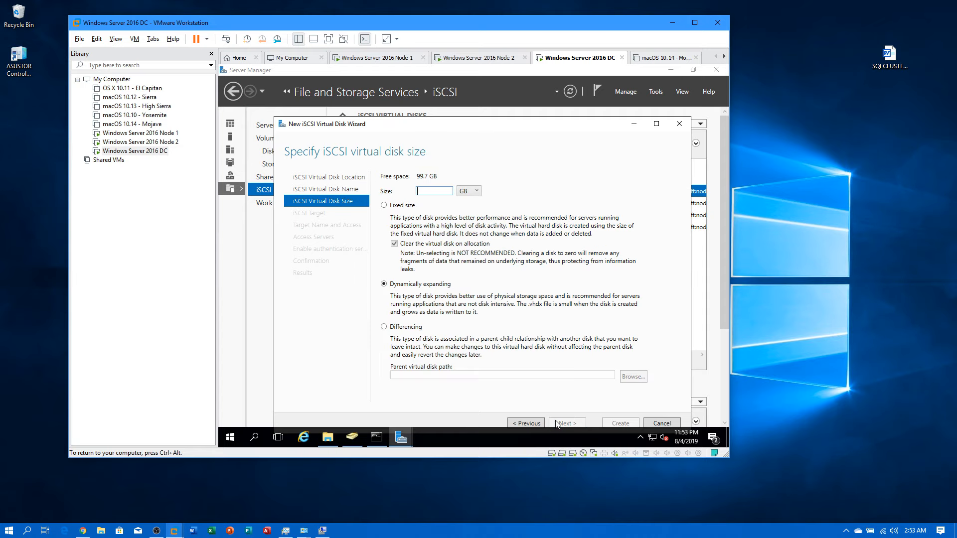
pyautogui.click(476, 191)
pyautogui.click(464, 202)
pyautogui.click(449, 191)
pyautogui.write('500')
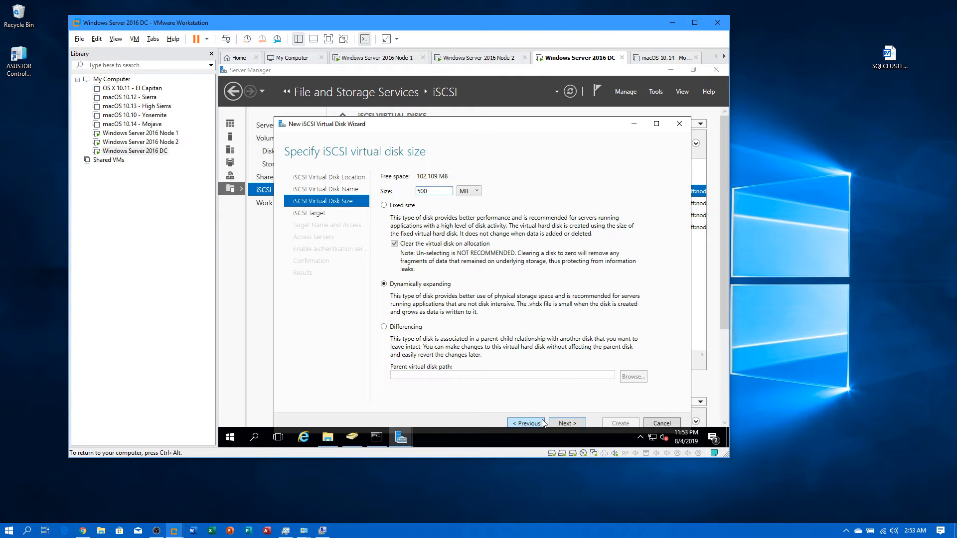
pyautogui.click(558, 423)
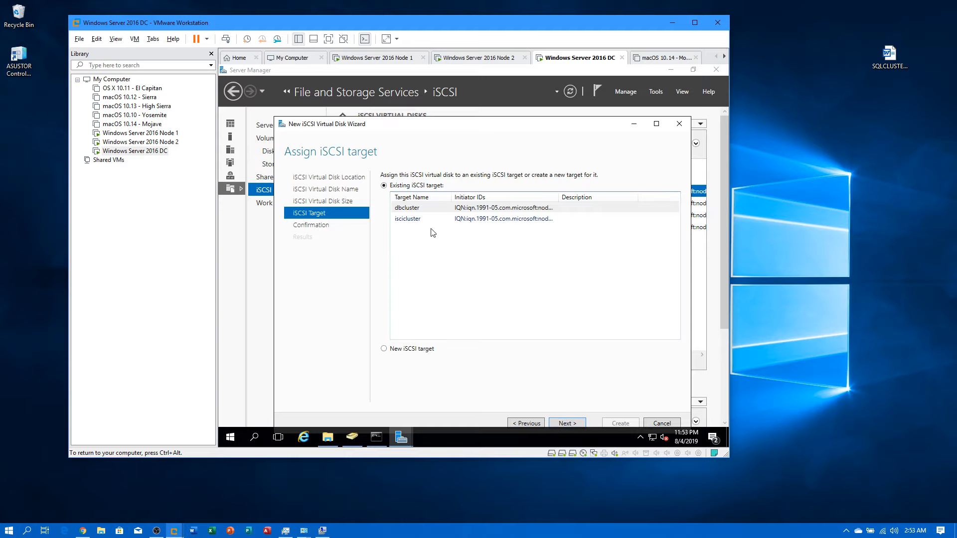
pyautogui.click(431, 209)
pyautogui.click(575, 424)
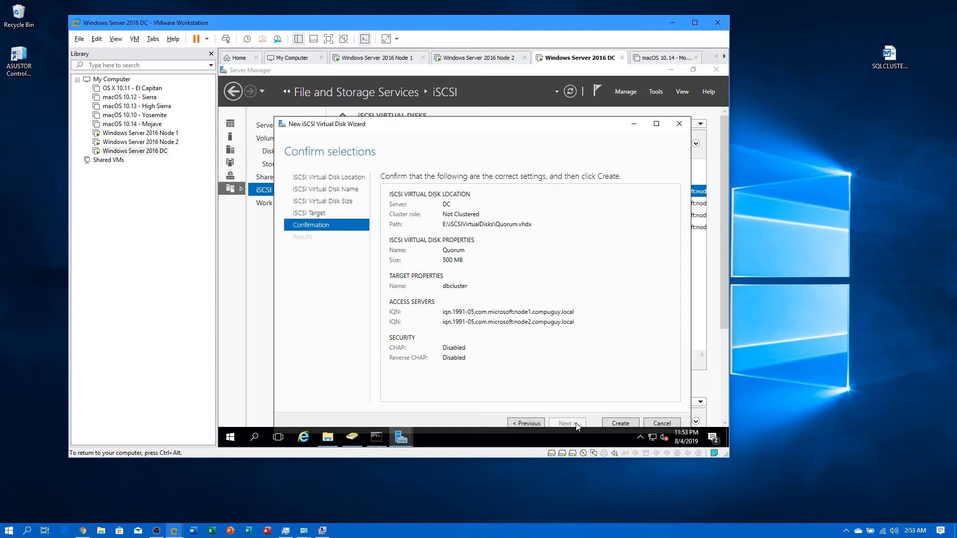
pyautogui.click(620, 423)
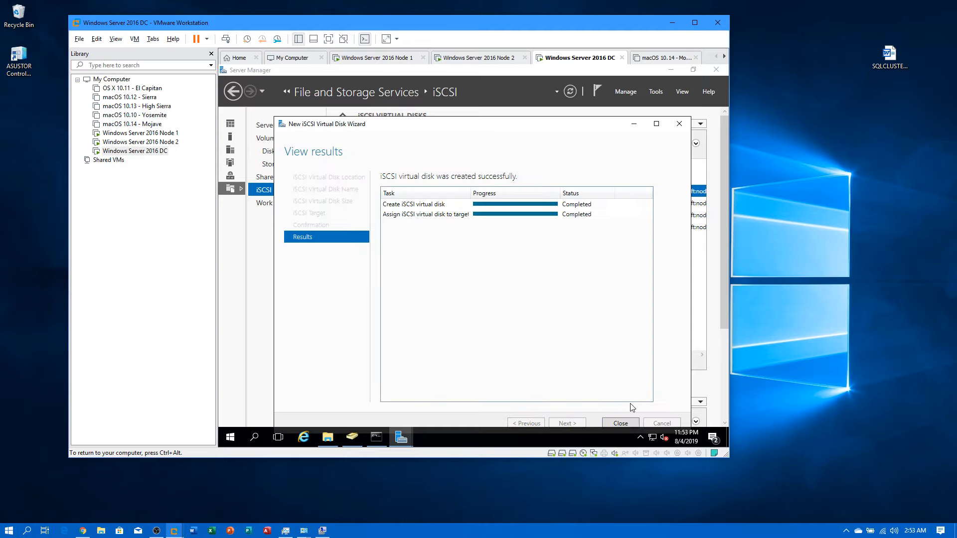
pyautogui.click(622, 424)
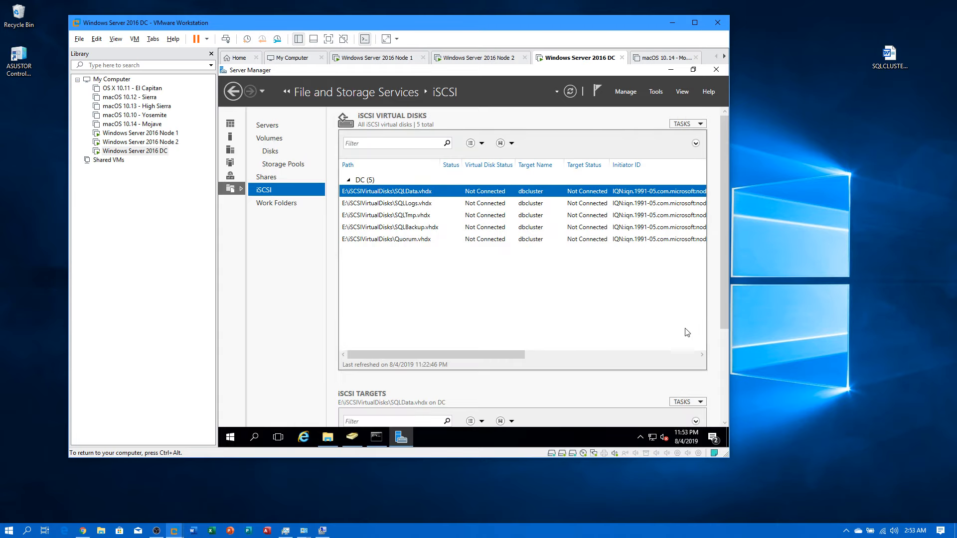
# Step: Remove the unused iscicluster target from the DC's iSCSI targets
pyautogui.moveTo(727, 292); pyautogui.dragTo(721, 392)
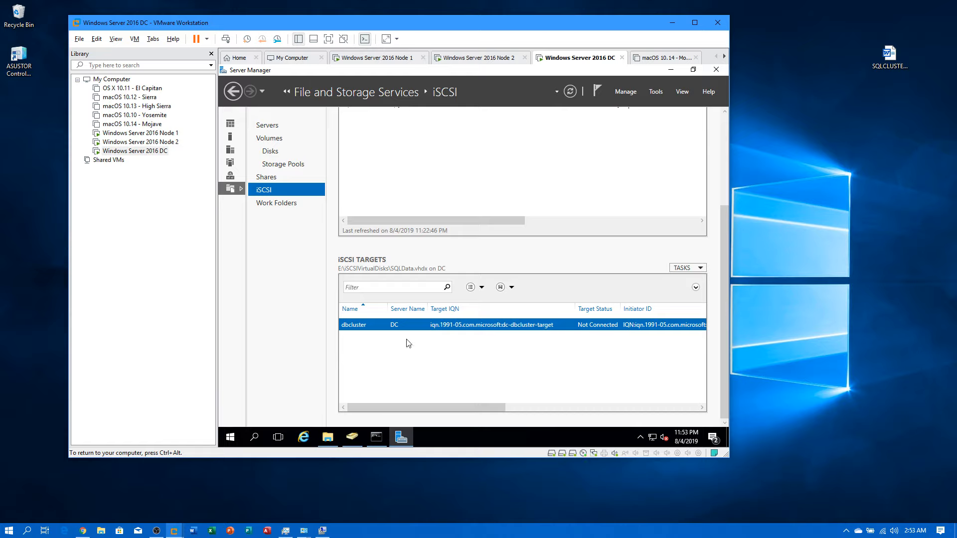
pyautogui.click(687, 268)
pyautogui.click(682, 279)
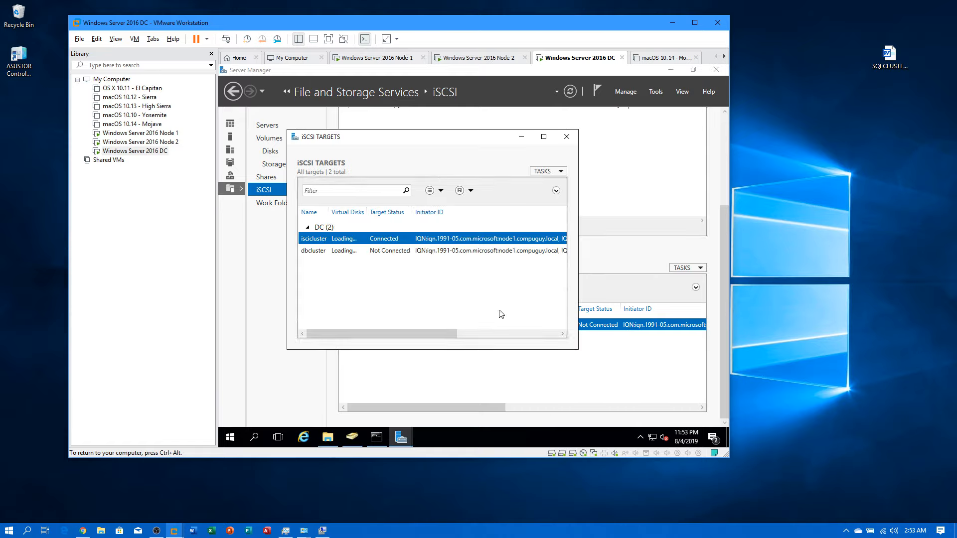
pyautogui.rightClick(308, 240)
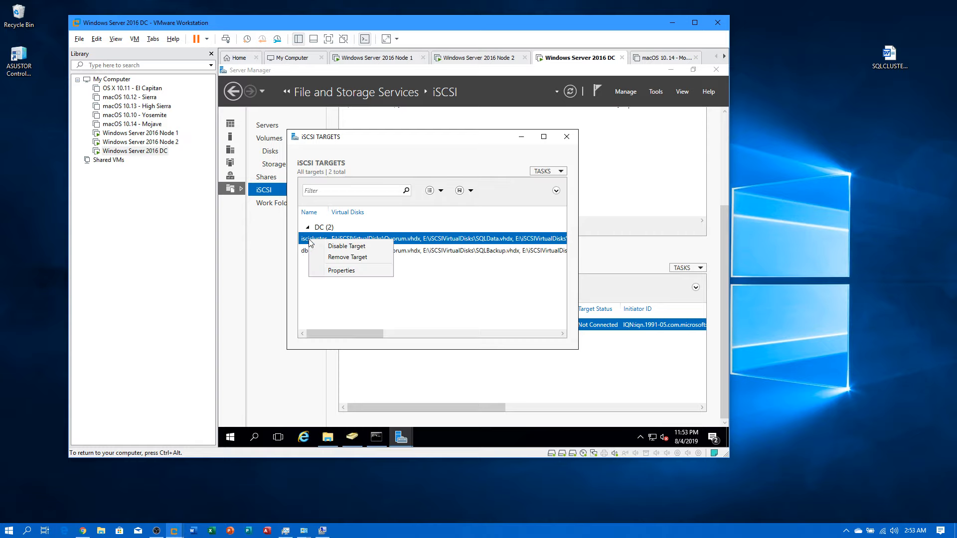
pyautogui.click(331, 257)
pyautogui.click(462, 287)
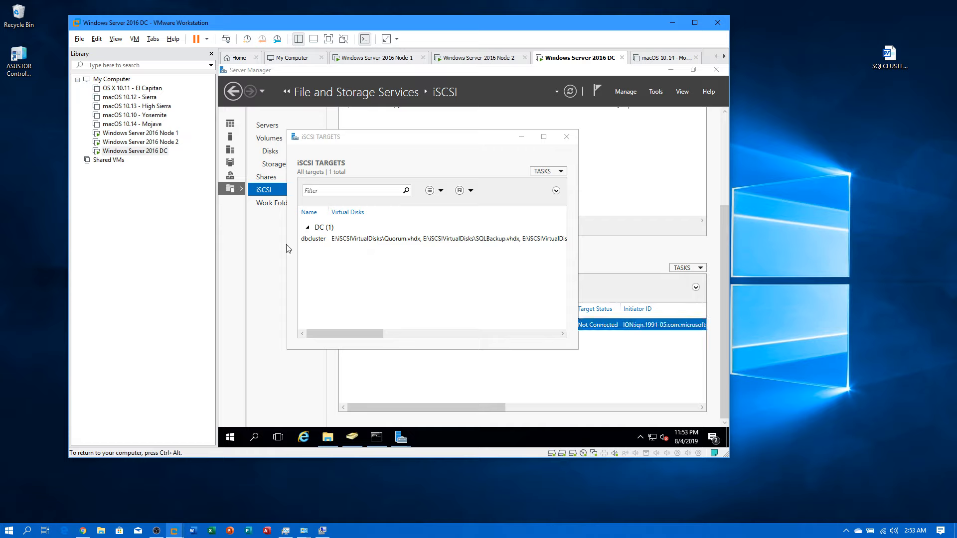
pyautogui.click(567, 136)
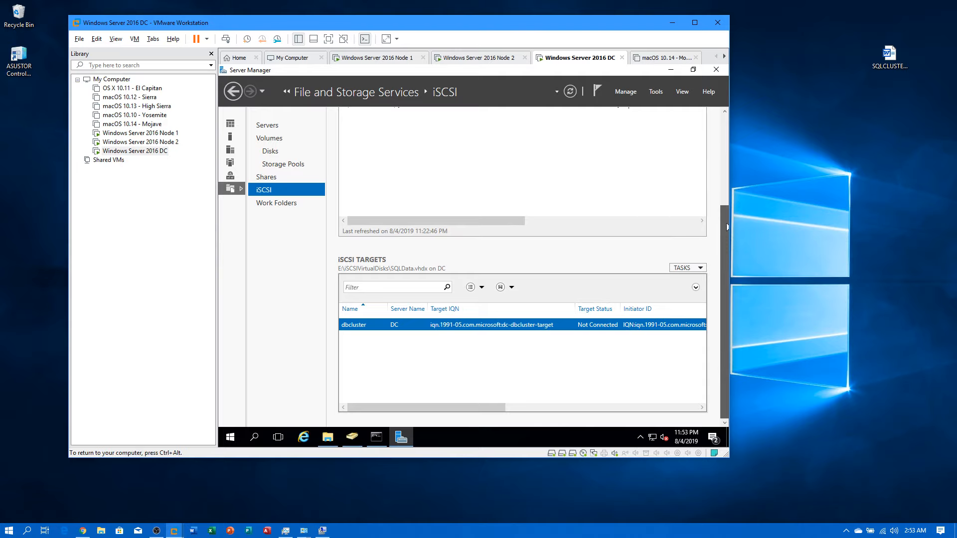
# Step: Refresh the iSCSI virtual disk list twice
pyautogui.moveTo(726, 227); pyautogui.dragTo(718, 124)
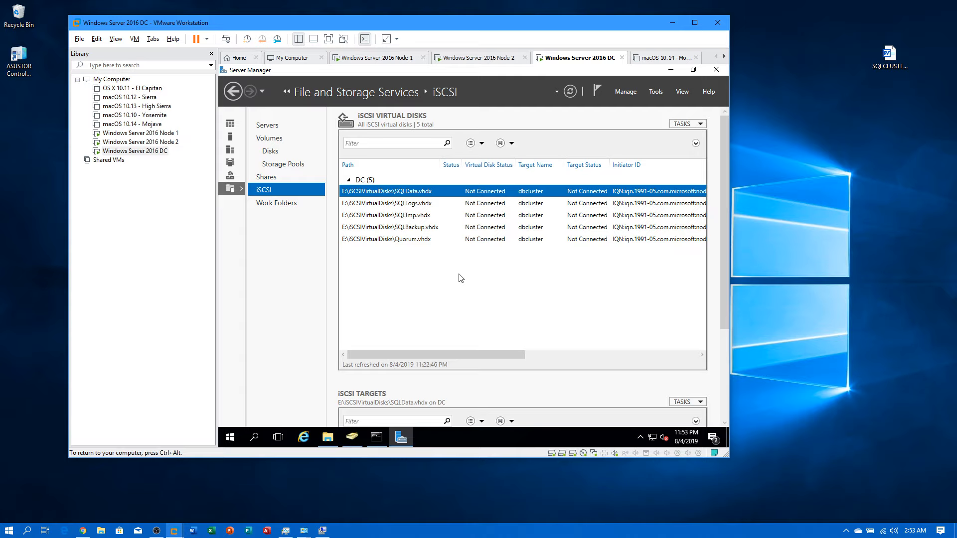
pyautogui.rightClick(491, 280)
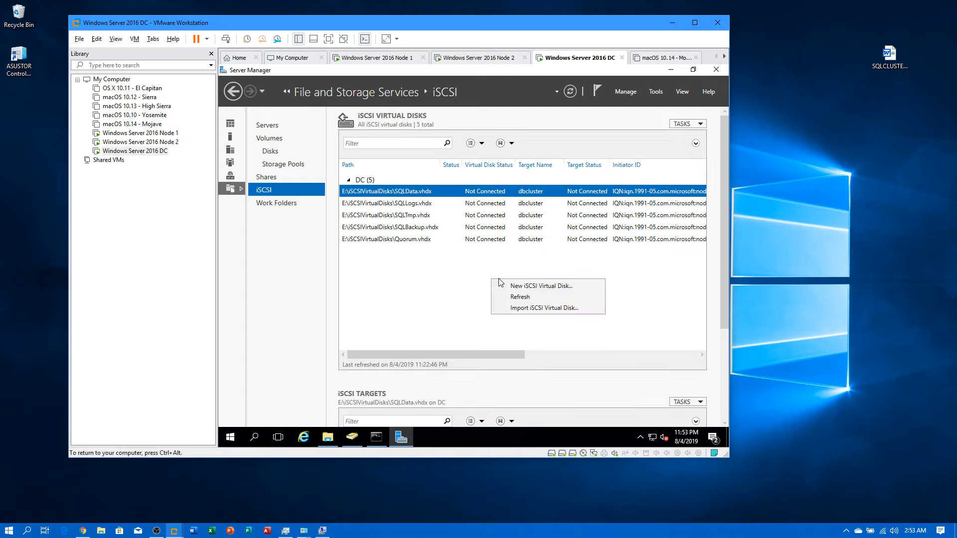
pyautogui.click(520, 298)
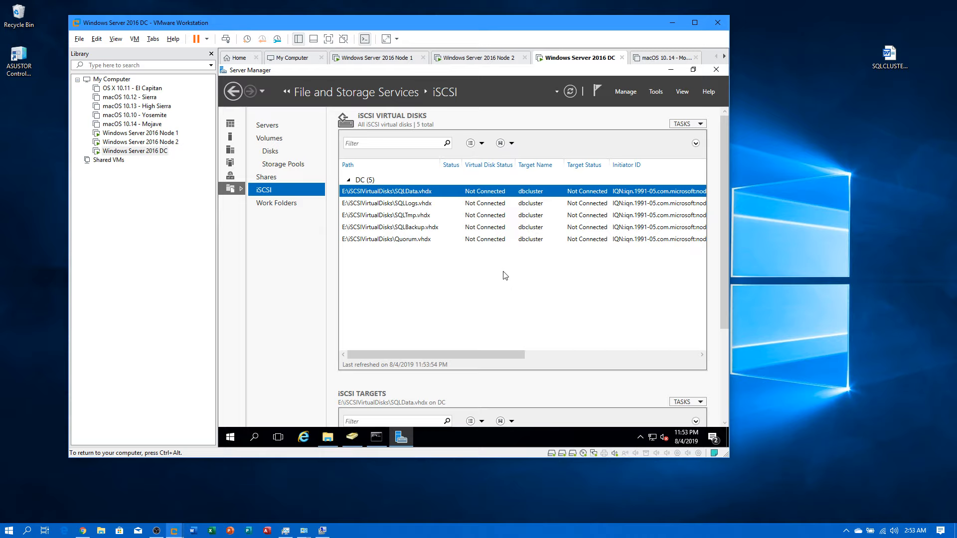
pyautogui.rightClick(478, 272)
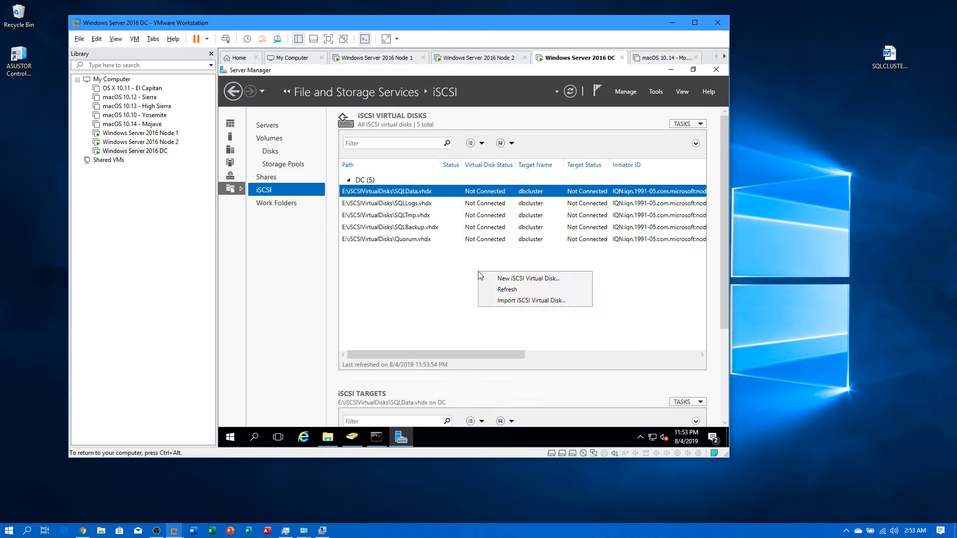
pyautogui.click(503, 289)
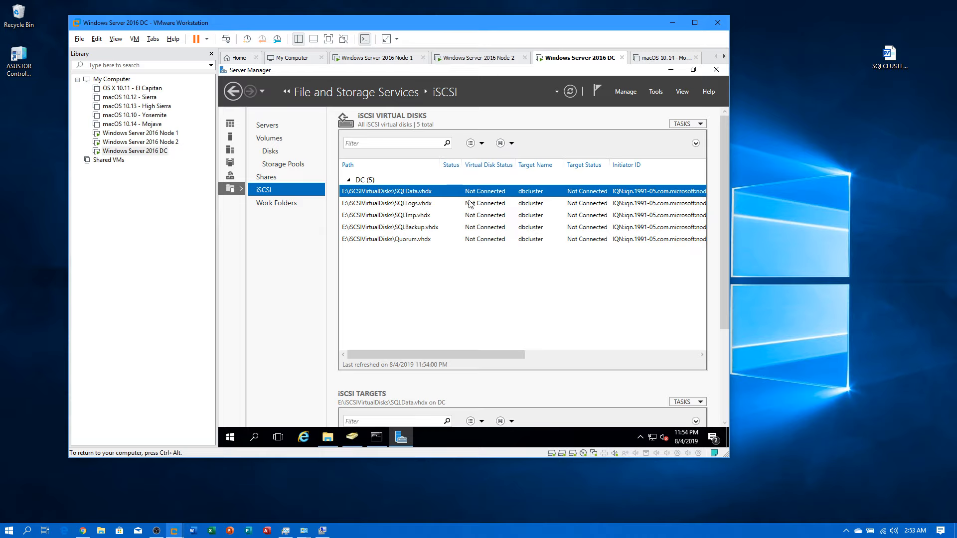
# Step: On Node 1, bring up Server Manager and open the iSCSI Initiator
pyautogui.click(164, 133)
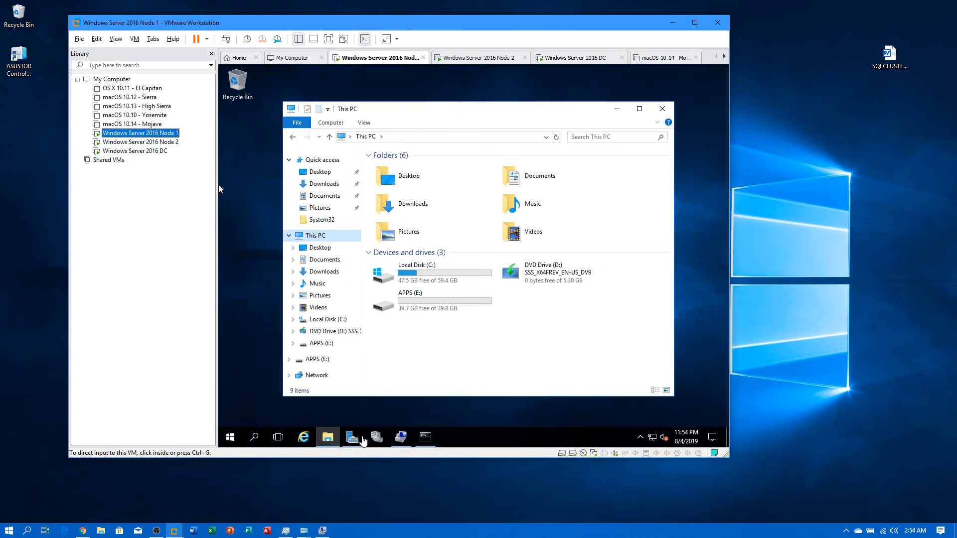
pyautogui.click(351, 438)
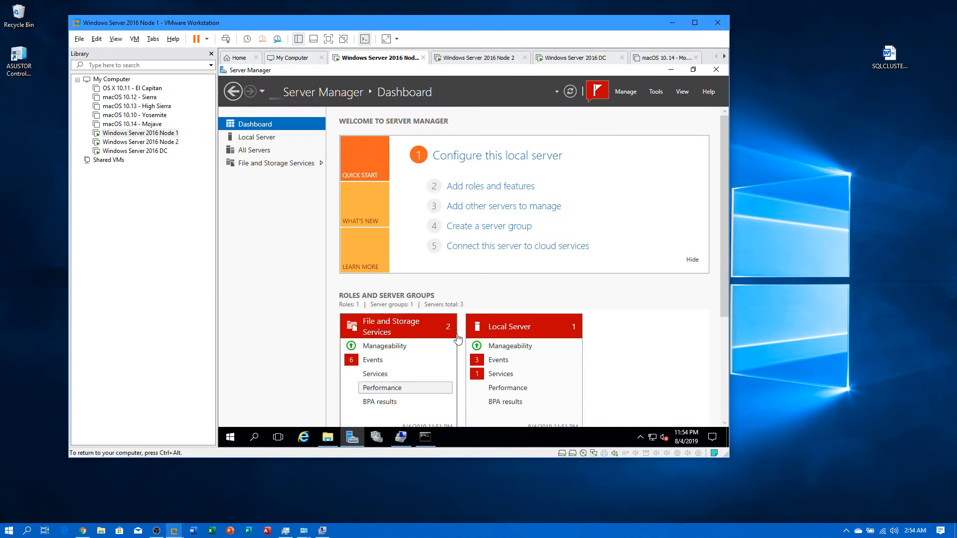
pyautogui.click(655, 93)
pyautogui.click(616, 187)
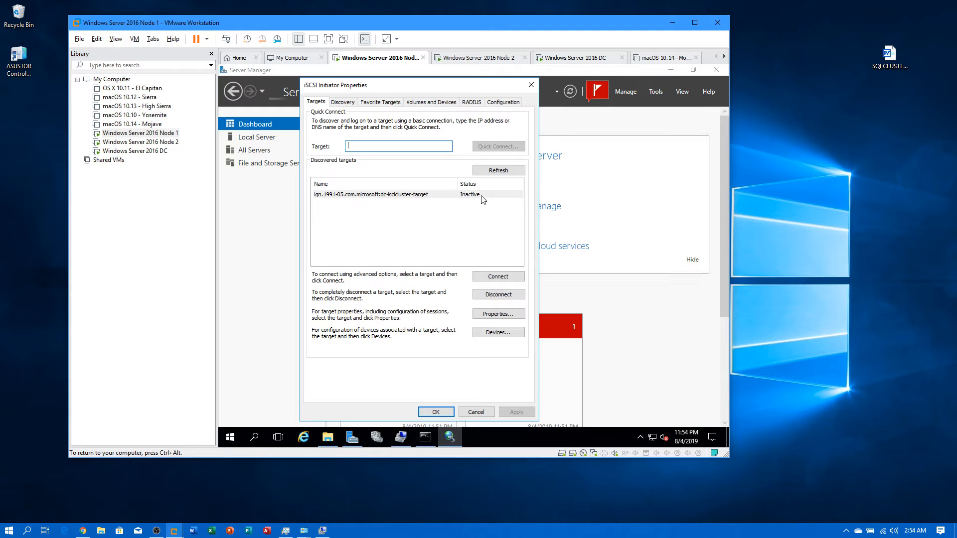
# Step: Set the target connection to Microsoft iSCSI Initiator, initiator 192.168.0.11, portal 192.168.0.10 / 3260
pyautogui.click(498, 278)
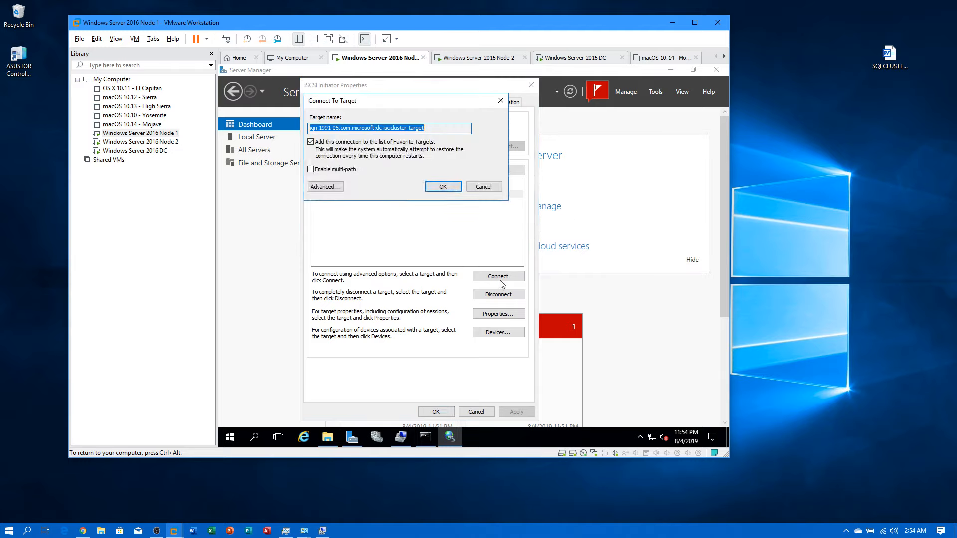
pyautogui.click(344, 188)
pyautogui.click(391, 154)
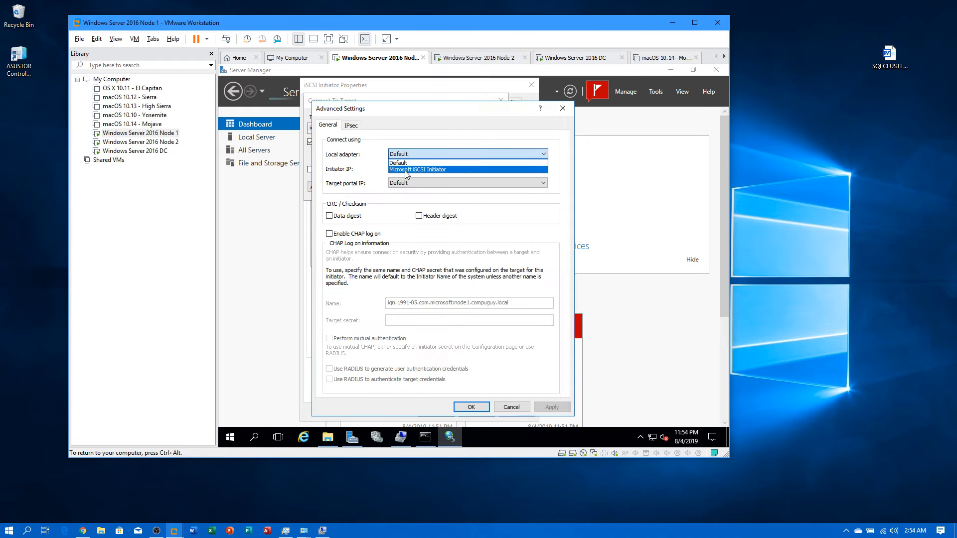
pyautogui.click(406, 170)
pyautogui.click(406, 169)
pyautogui.click(403, 185)
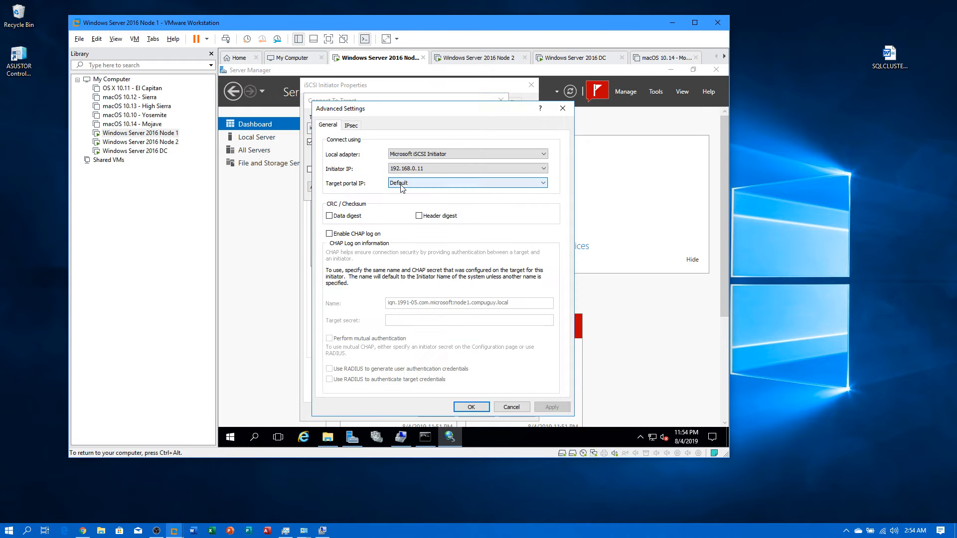
pyautogui.click(401, 186)
pyautogui.click(401, 199)
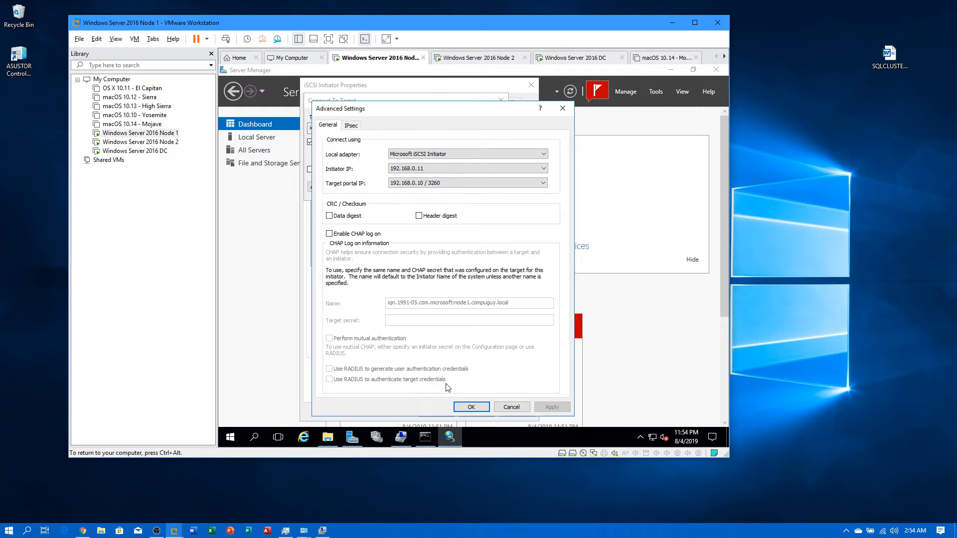
pyautogui.click(464, 408)
# Step: Attempt the logon, dismiss the target-not-found error, and clear the refresh-failed notification
pyautogui.click(447, 189)
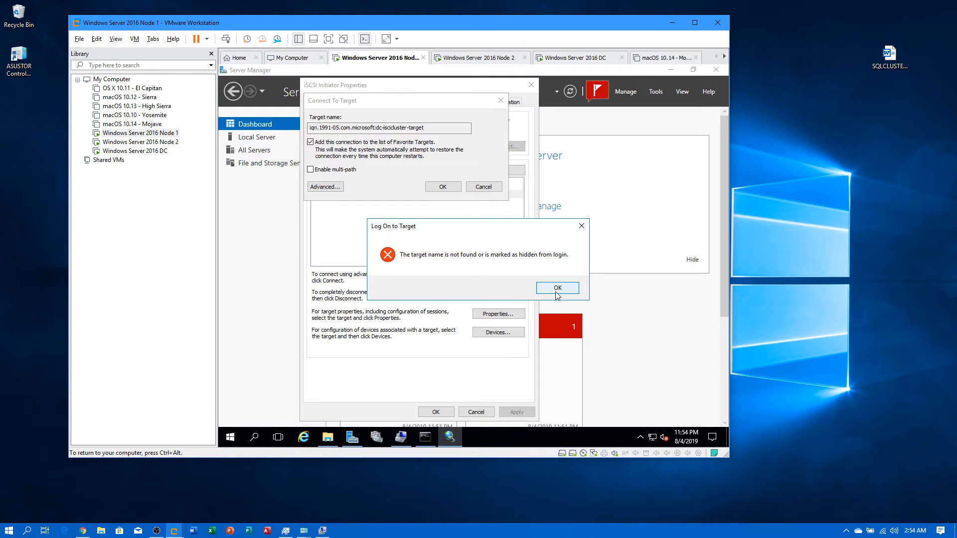
pyautogui.click(557, 288)
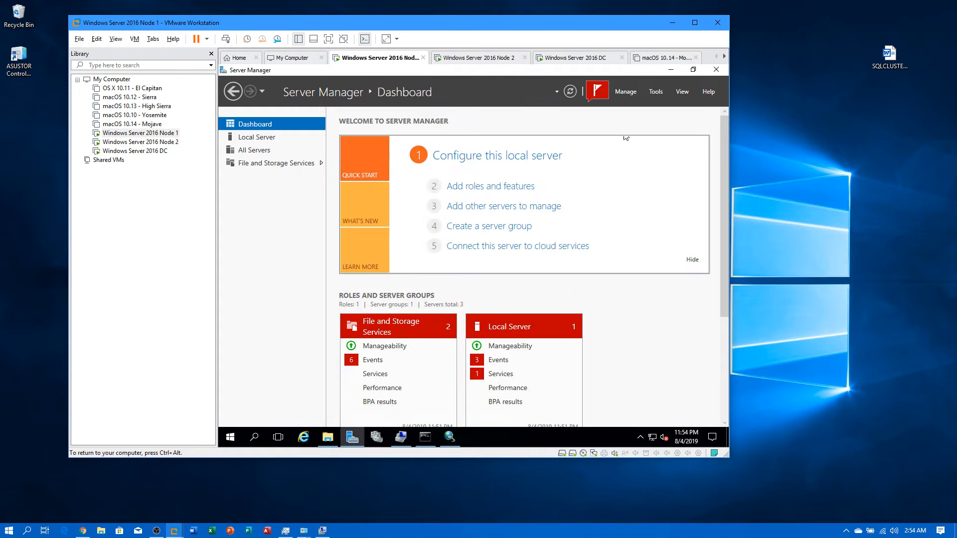
pyautogui.click(597, 92)
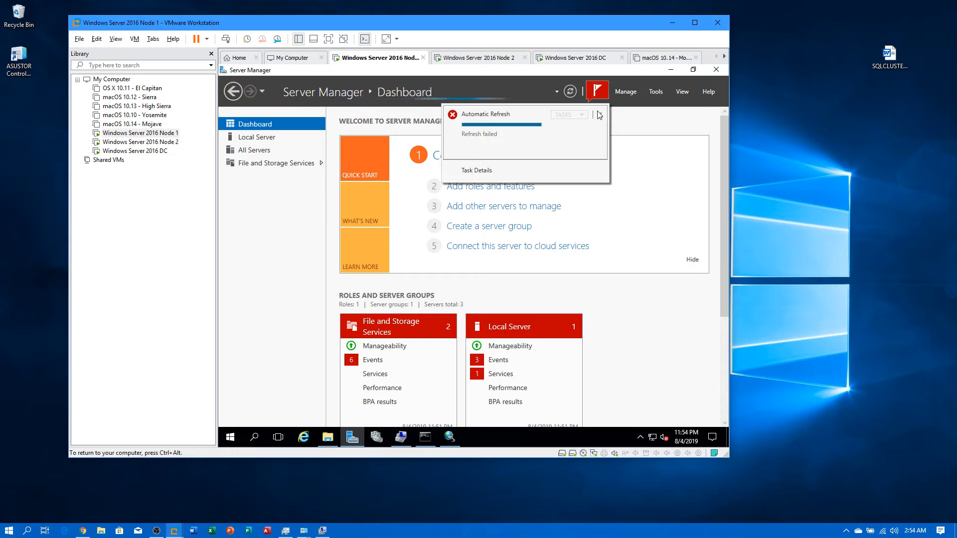
pyautogui.click(600, 115)
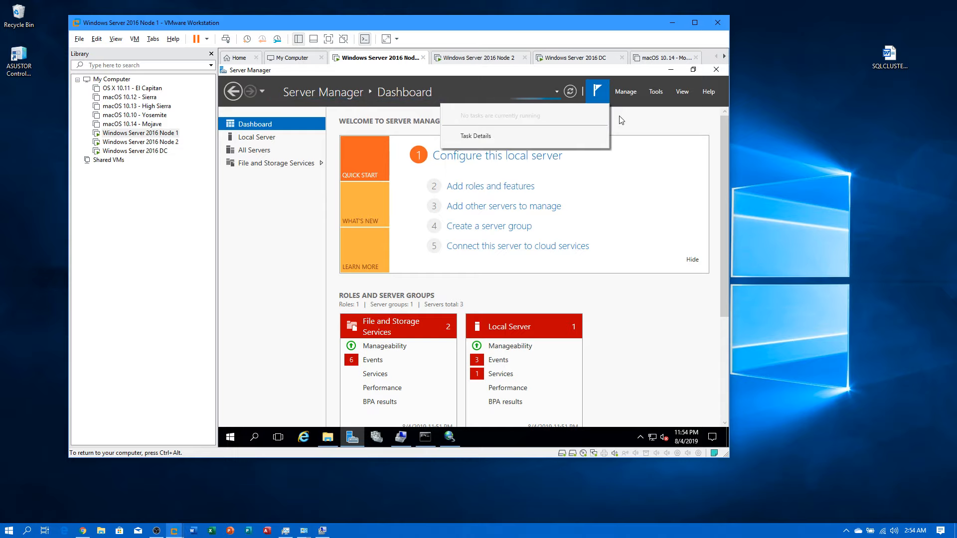
# Step: Reopen Node 1's iSCSI Initiator discovery settings and refresh the target portal list
pyautogui.click(656, 93)
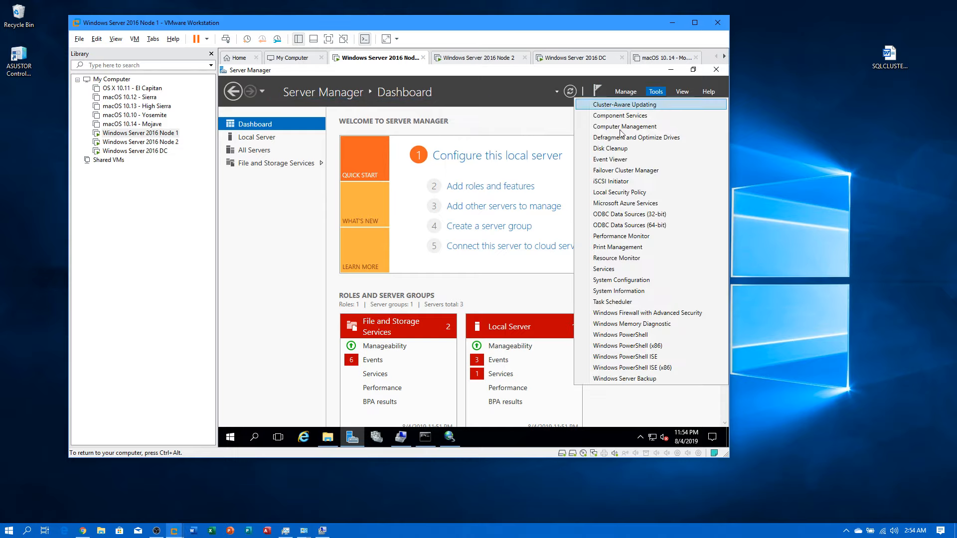
pyautogui.click(624, 180)
pyautogui.click(351, 104)
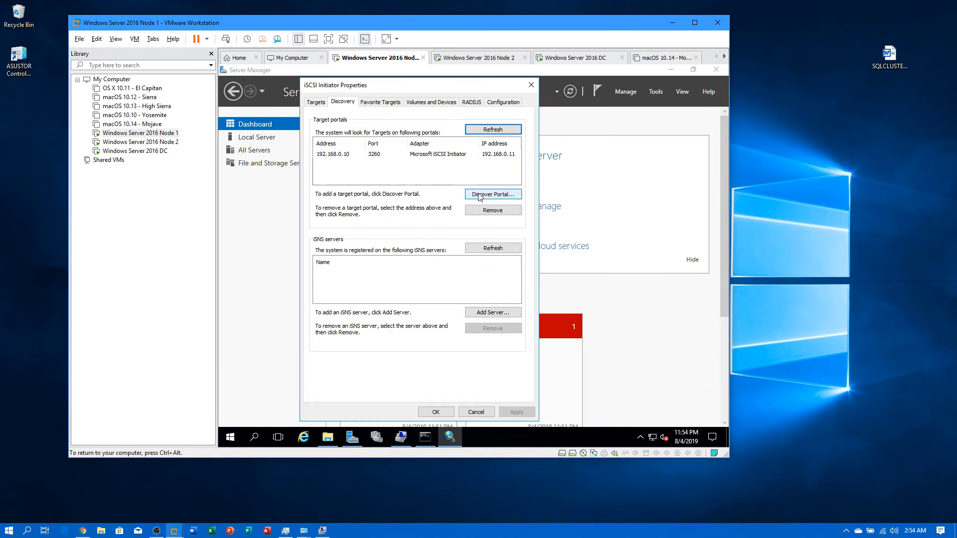
pyautogui.click(483, 195)
pyautogui.click(467, 200)
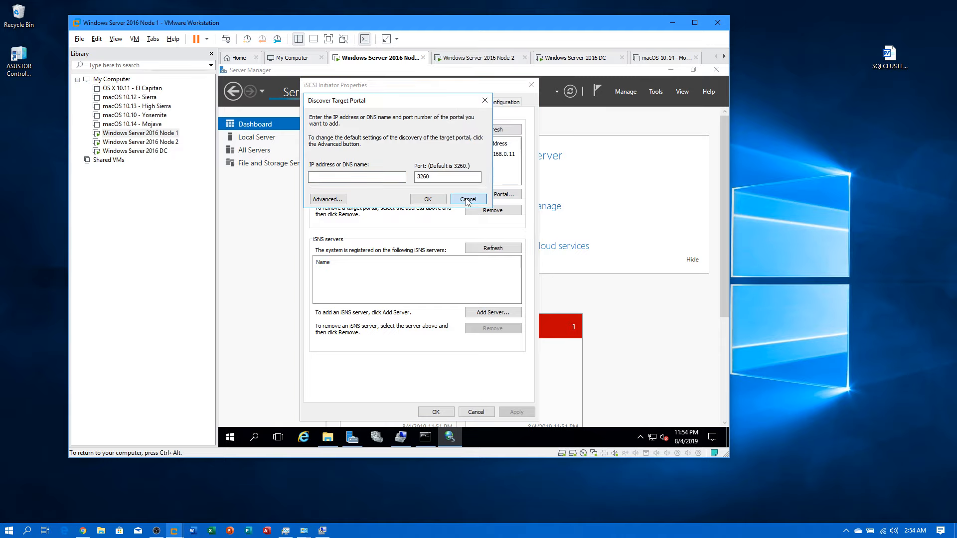
pyautogui.click(495, 130)
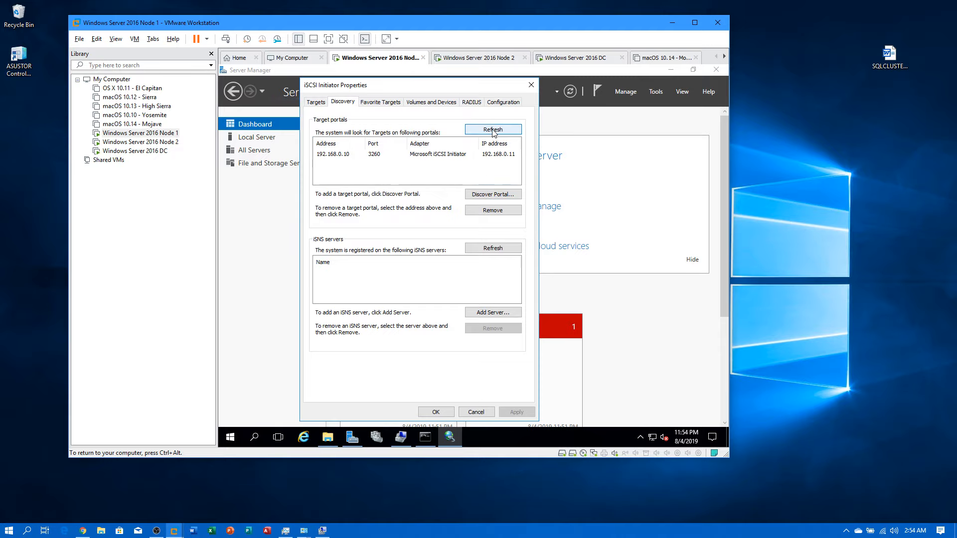
# Step: Add portal 192.168.0.10 port 3260 using Microsoft iSCSI Initiator from 192.168.0.11
pyautogui.click(490, 194)
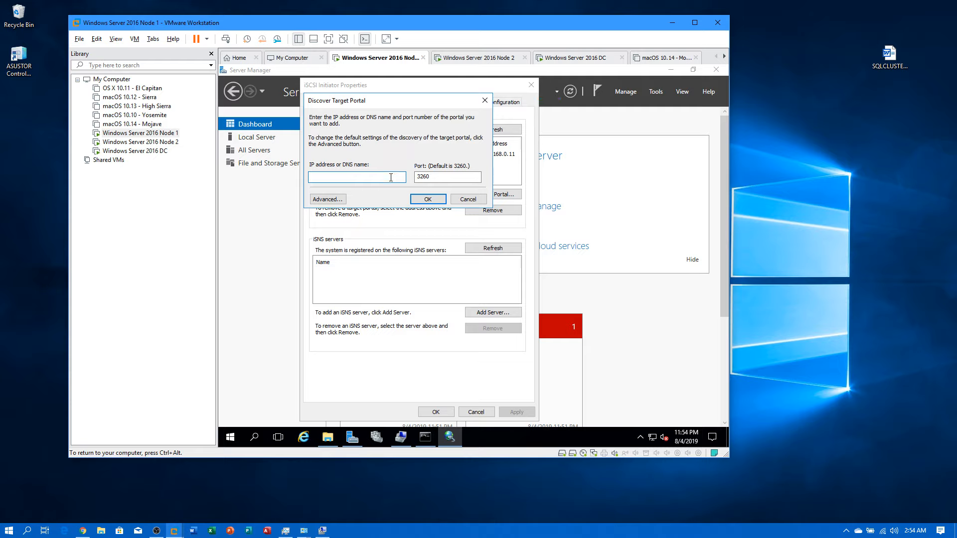
pyautogui.write('192.168.0')
pyautogui.write('0.')
pyautogui.click(328, 199)
pyautogui.click(417, 153)
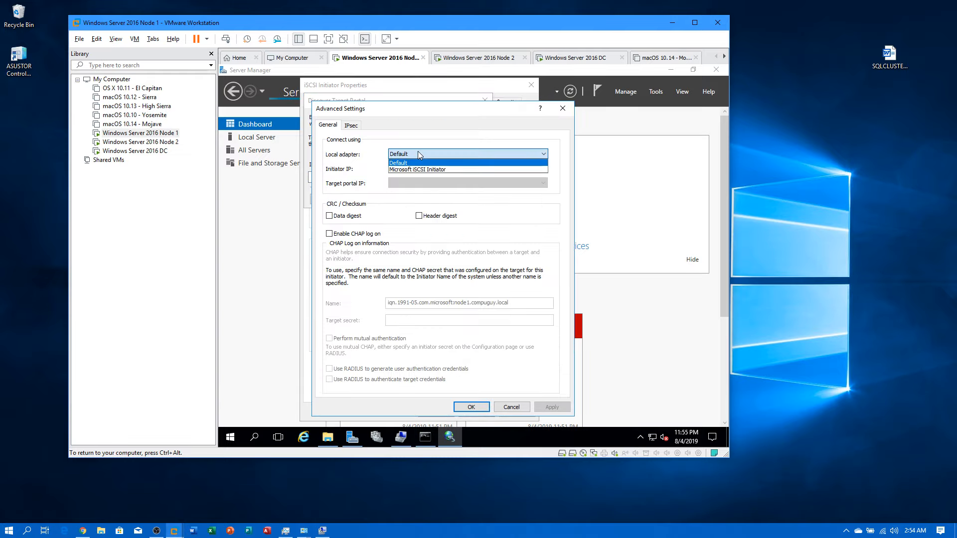
pyautogui.click(417, 170)
pyautogui.click(417, 168)
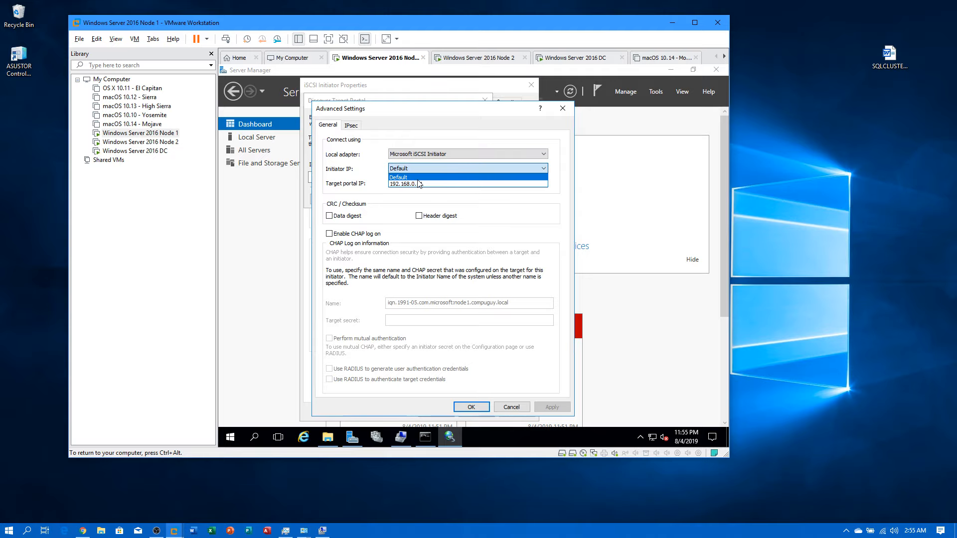
pyautogui.click(417, 183)
pyautogui.click(464, 408)
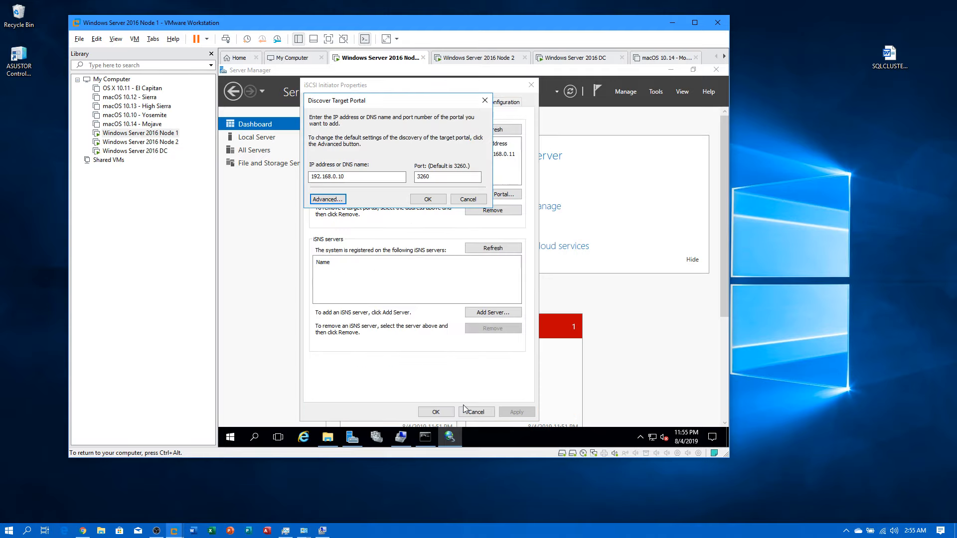
pyautogui.click(427, 198)
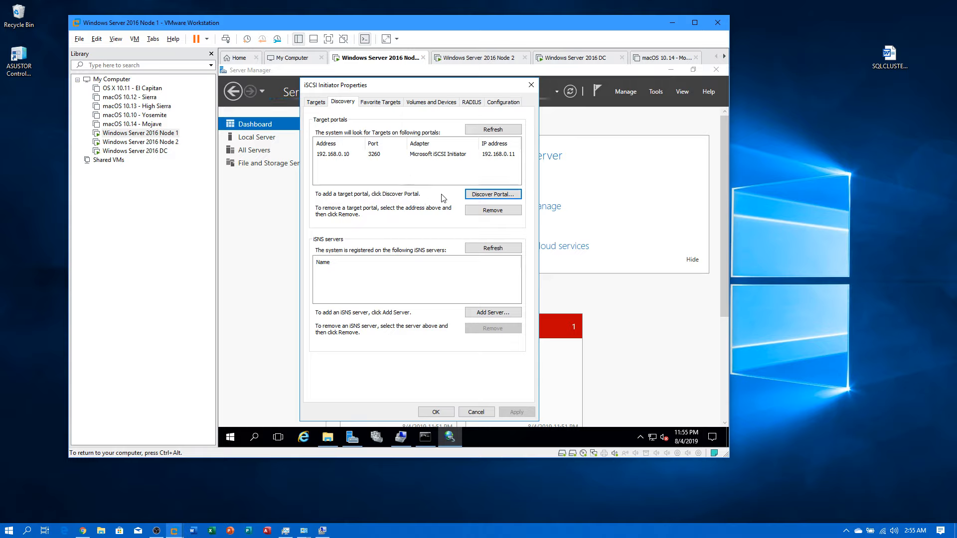
# Step: Refresh the iSNS and portal lists, then view the discovered targets
pyautogui.click(488, 246)
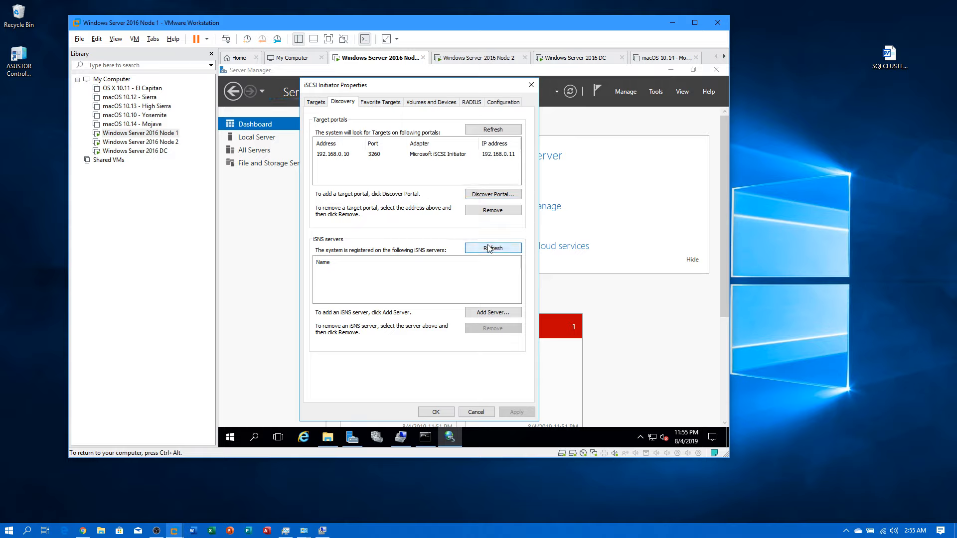
pyautogui.click(497, 128)
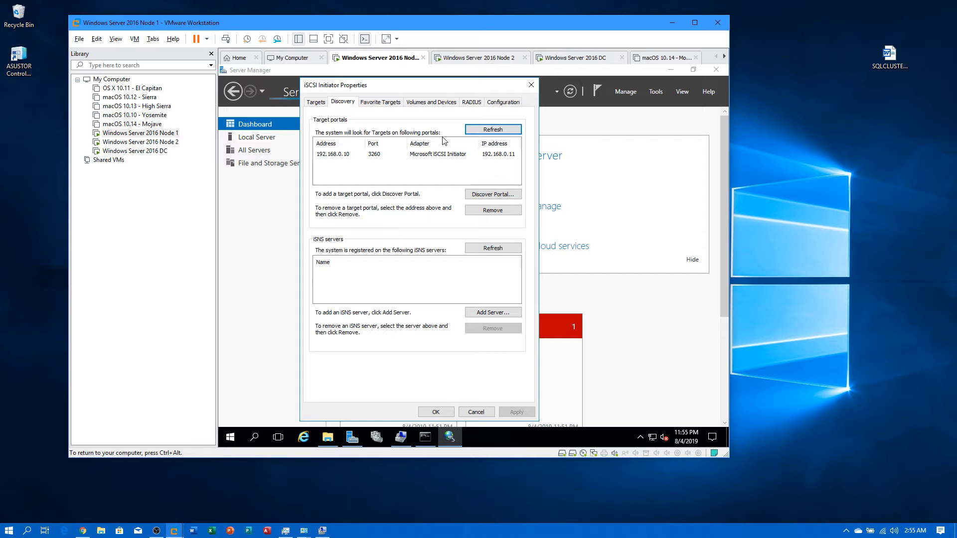
pyautogui.click(316, 102)
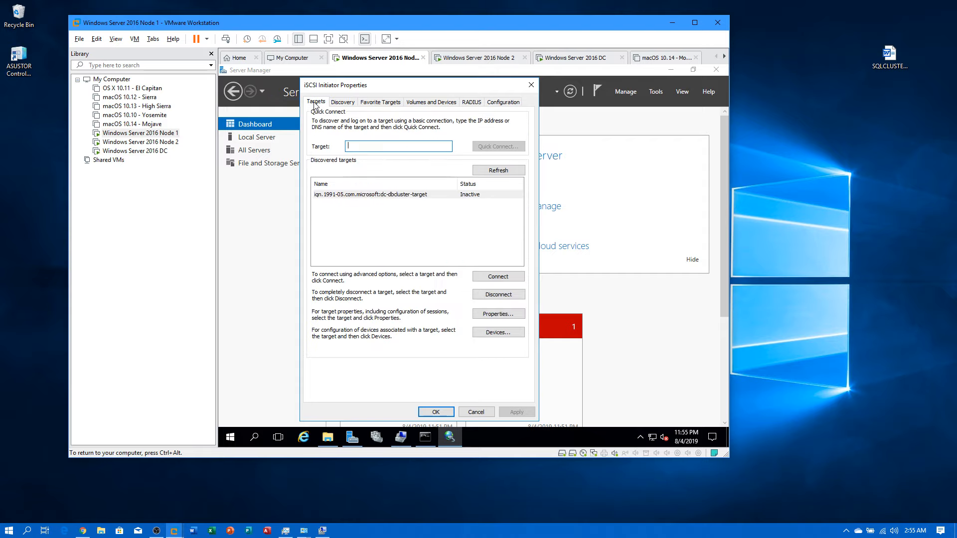
# Step: Set up the dc-dbcluster-target connection: Microsoft iSCSI Initiator, 192.168.0.11, portal 192.168.0.10 / 3260
pyautogui.click(515, 170)
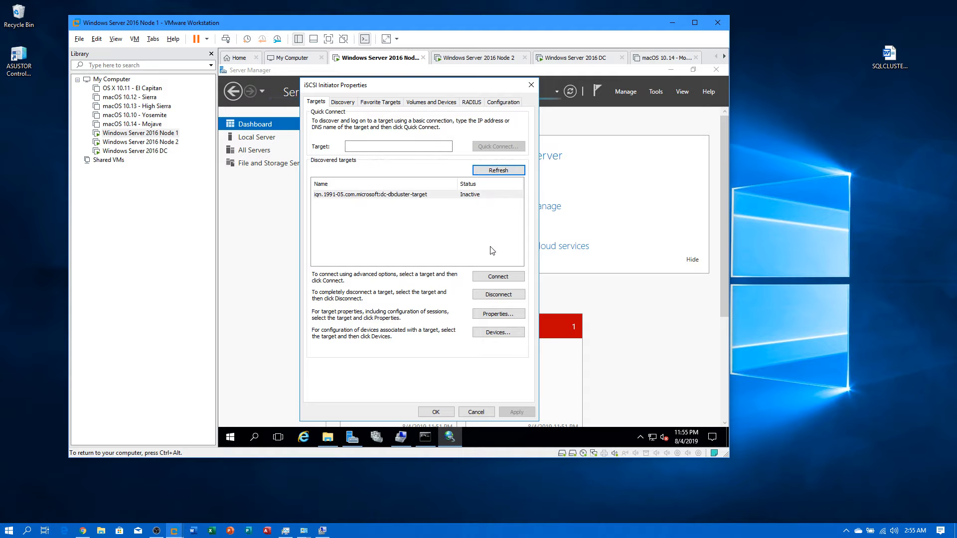
pyautogui.click(497, 276)
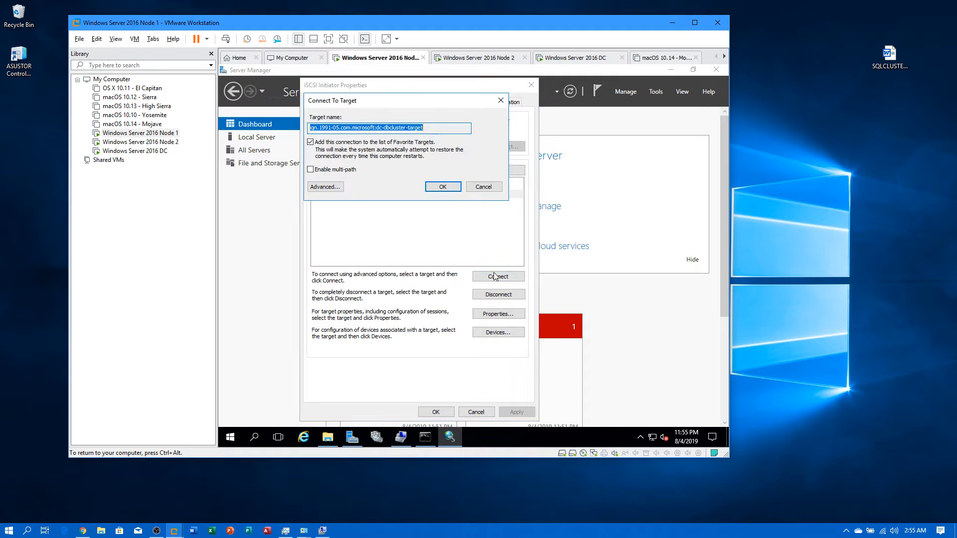
pyautogui.click(331, 188)
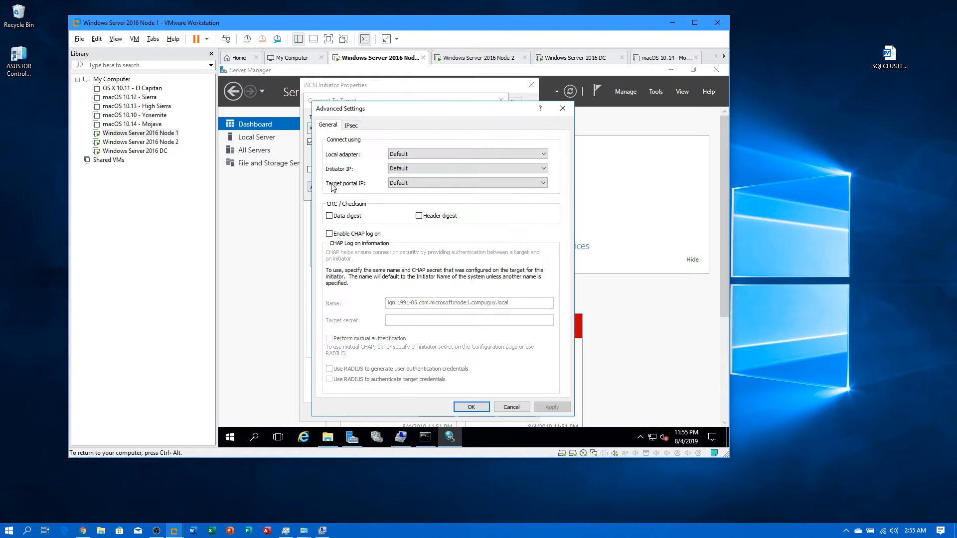
pyautogui.click(405, 159)
pyautogui.click(406, 170)
pyautogui.click(406, 169)
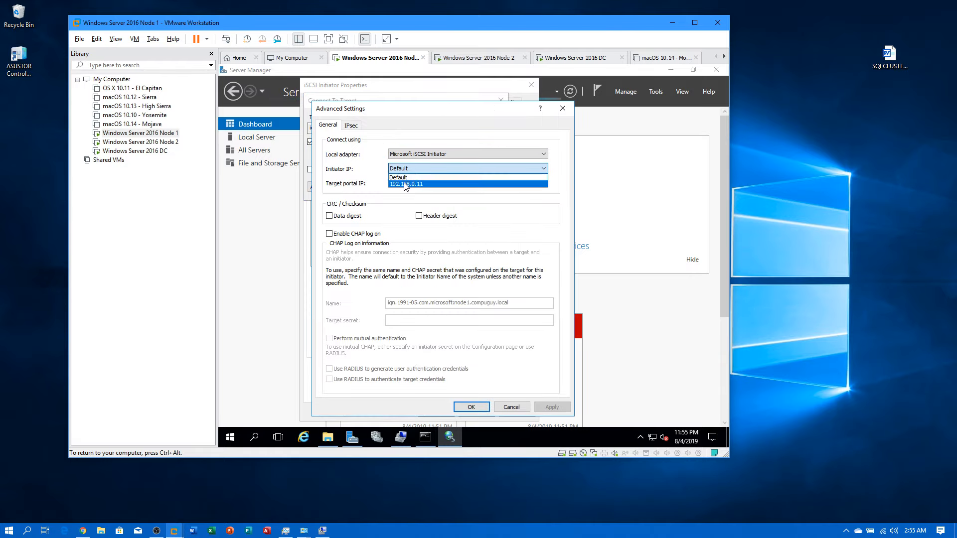
pyautogui.click(405, 184)
pyautogui.click(406, 183)
pyautogui.click(408, 197)
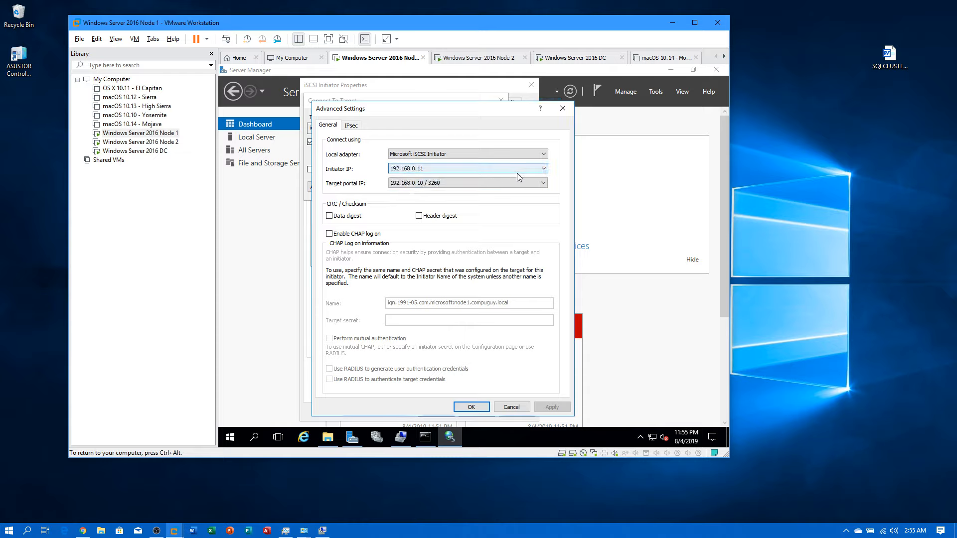
# Step: Confirm initiator 192.168.0.11, connect the target, and close the iSCSI settings
pyautogui.click(543, 169)
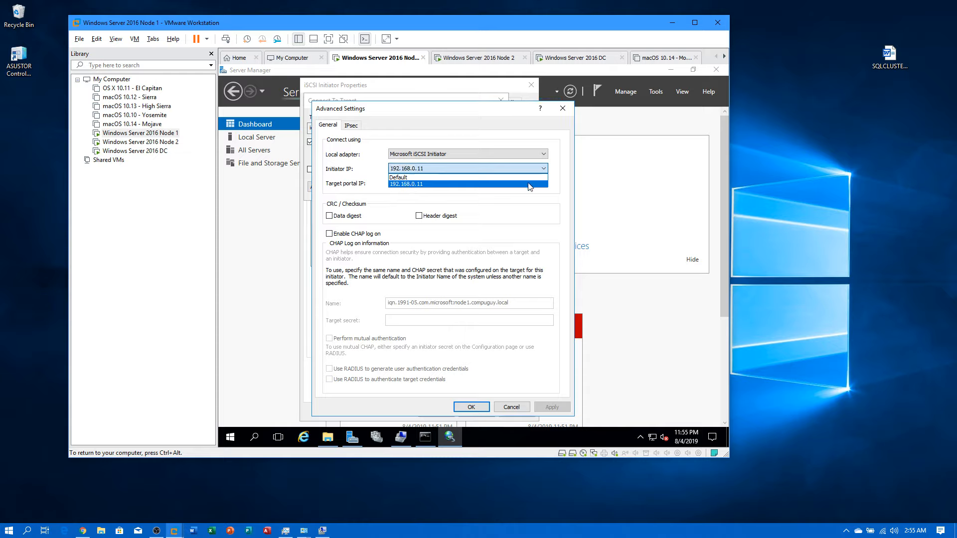
pyautogui.click(529, 185)
pyautogui.click(481, 409)
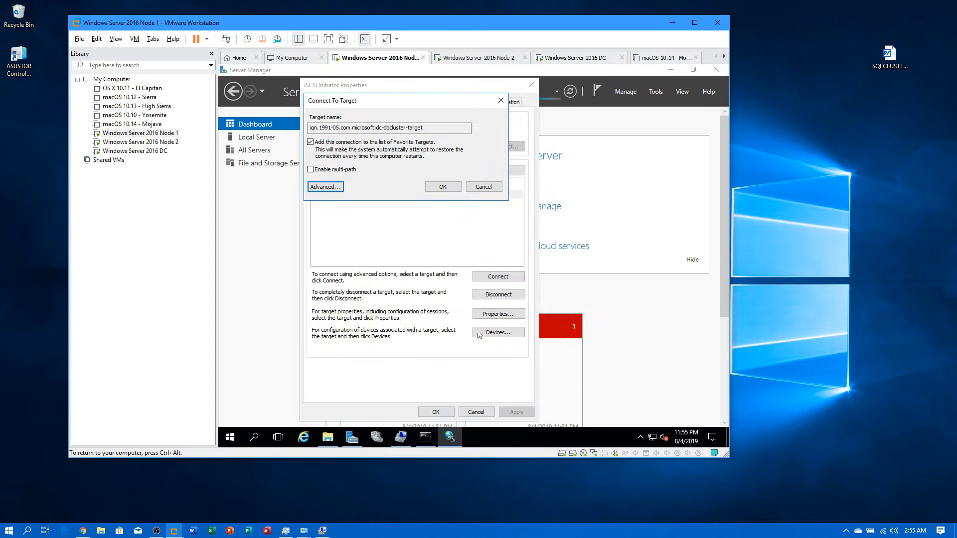
pyautogui.click(442, 187)
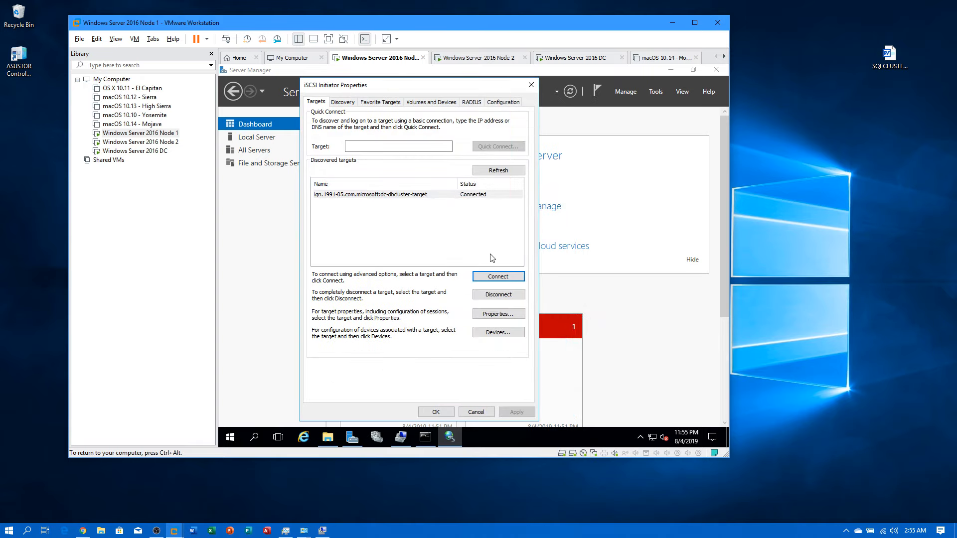
pyautogui.click(436, 412)
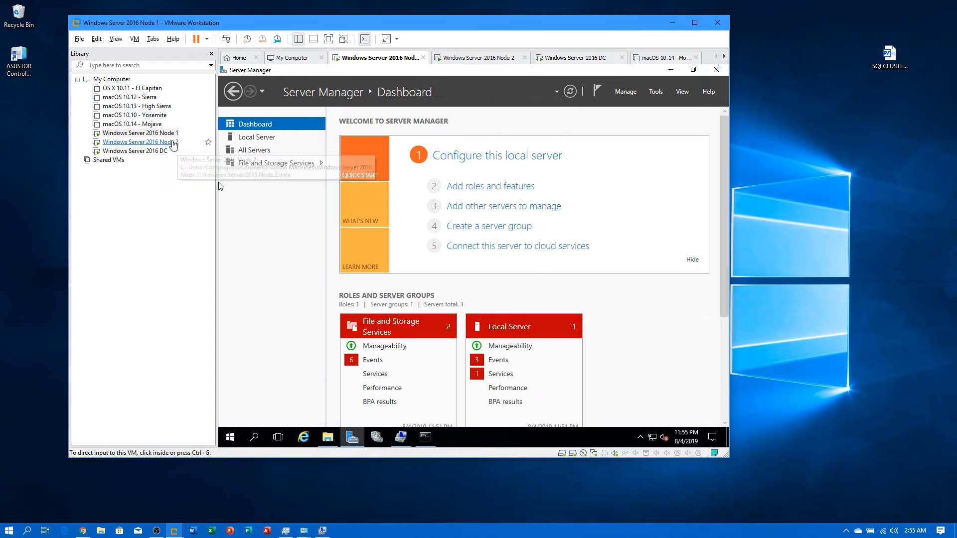
pyautogui.click(179, 142)
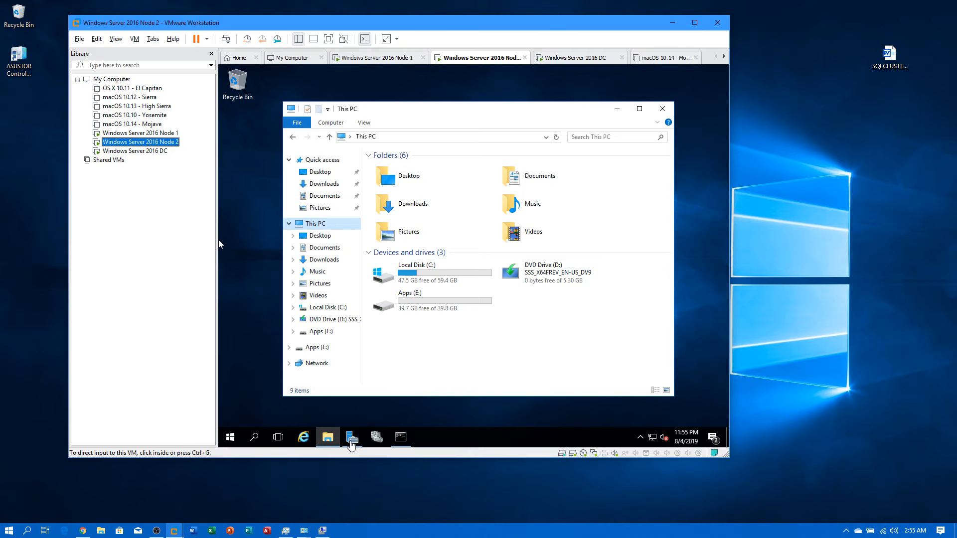
# Step: On Node 2, open the iSCSI Initiator and disconnect the old dc-iscsicluster-target
pyautogui.click(352, 438)
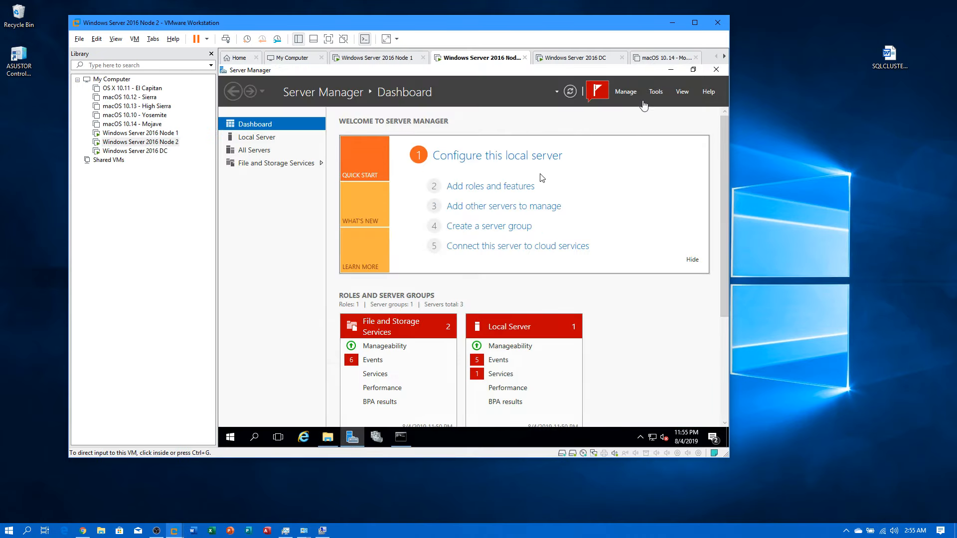
pyautogui.click(656, 92)
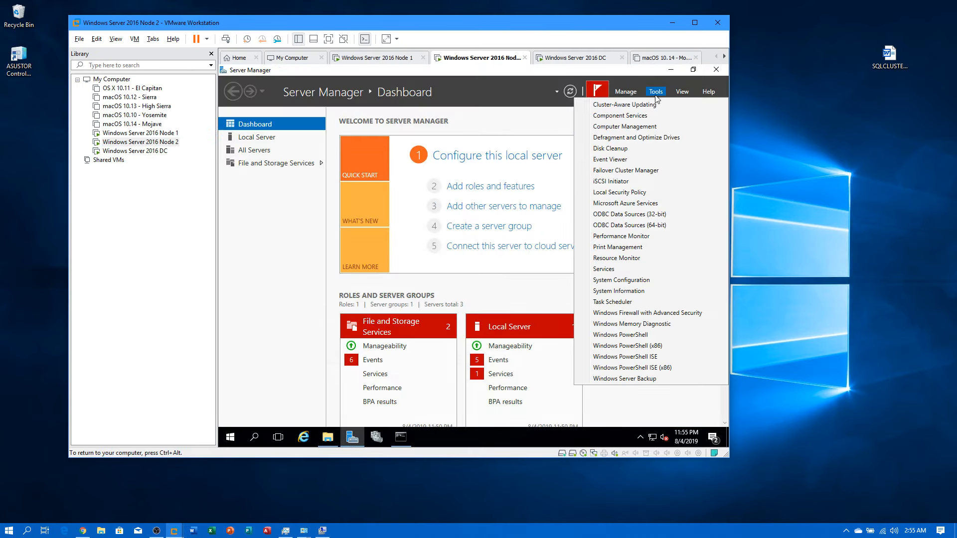
pyautogui.click(597, 184)
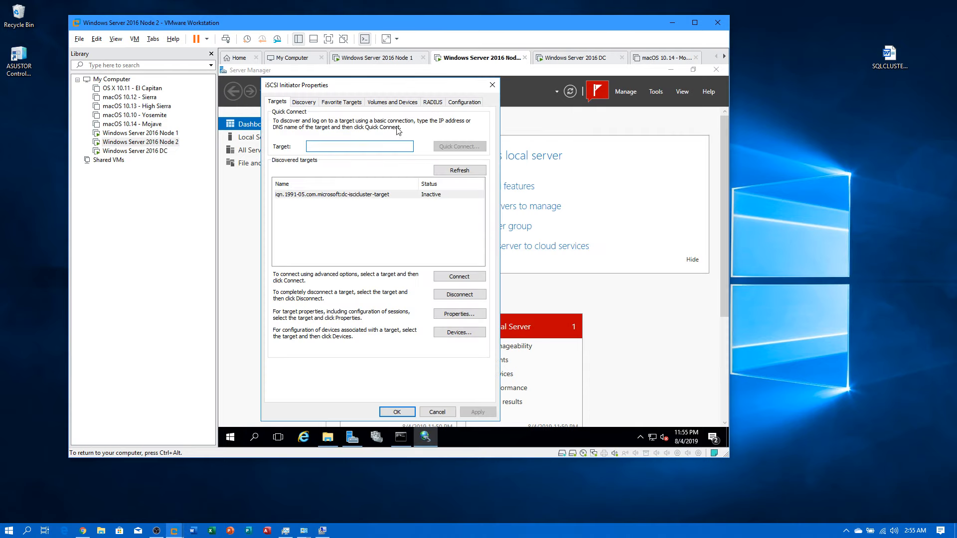
pyautogui.click(354, 195)
pyautogui.click(454, 302)
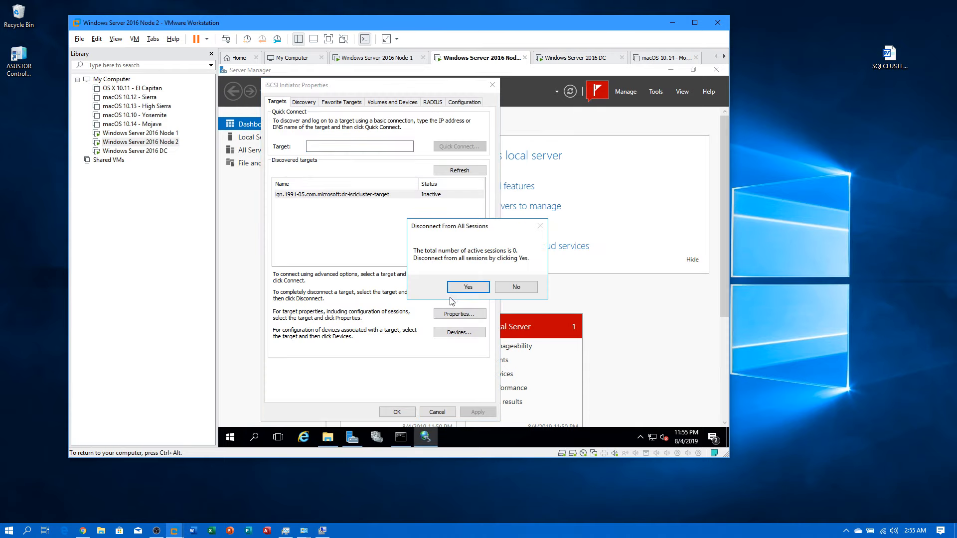
pyautogui.click(454, 286)
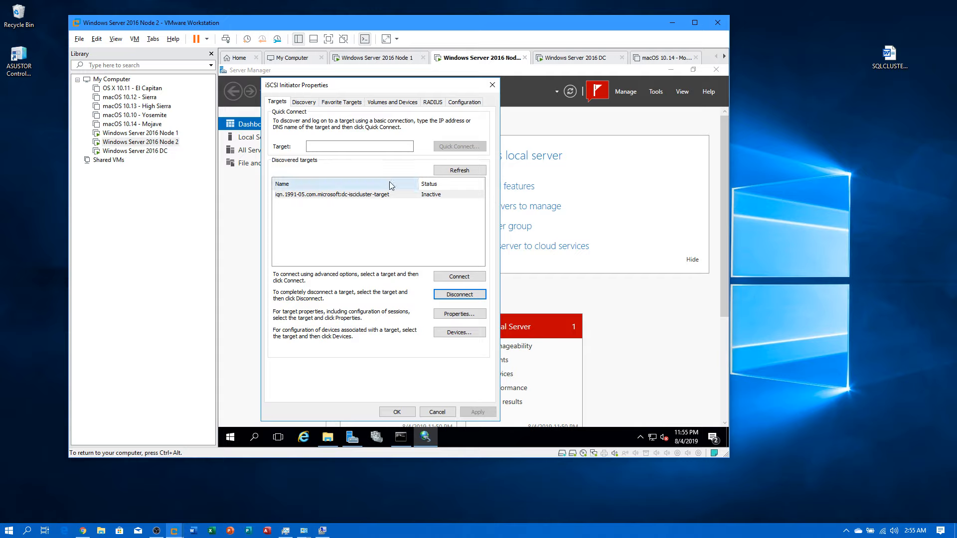
pyautogui.click(479, 170)
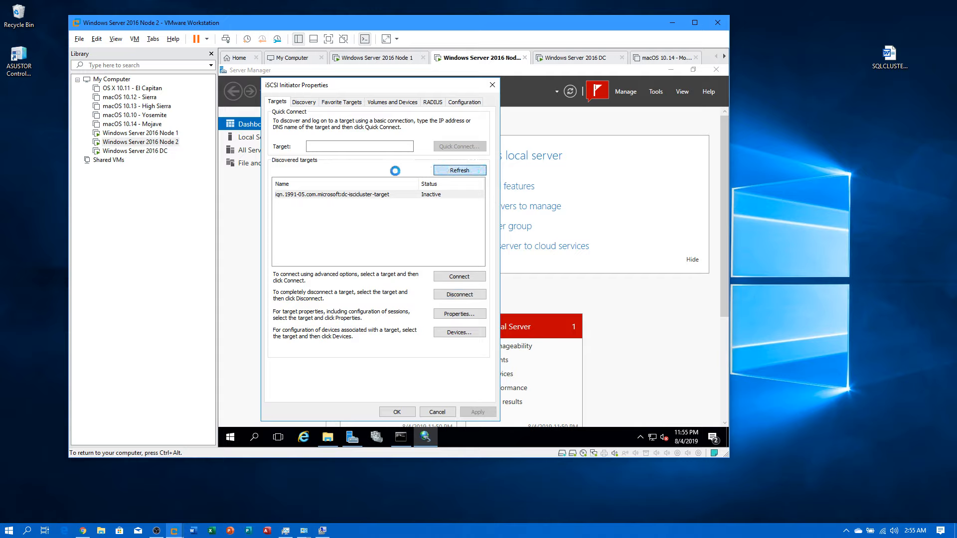
# Step: Add discovery portal 192.168.0.10 via Microsoft iSCSI Initiator from 192.168.0.12, then view targets
pyautogui.click(307, 102)
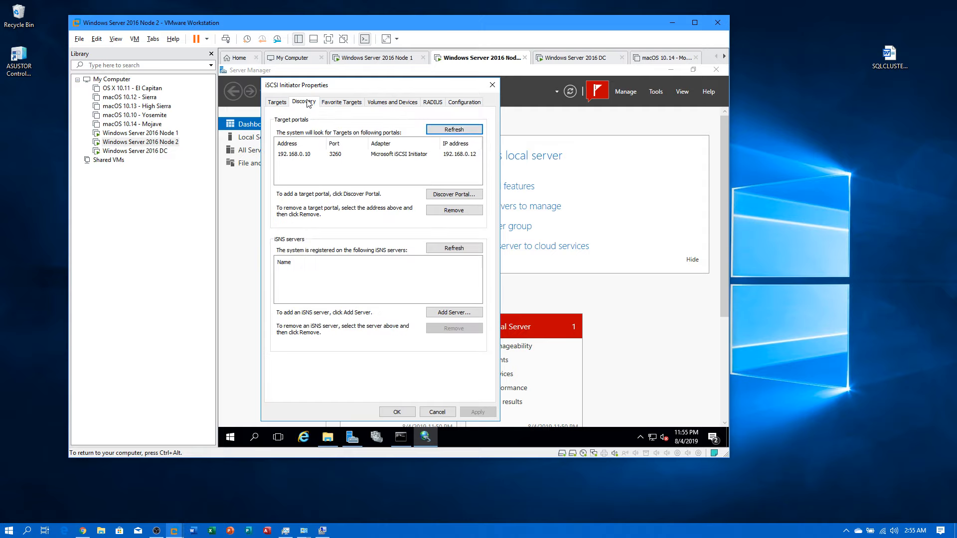
pyautogui.click(449, 195)
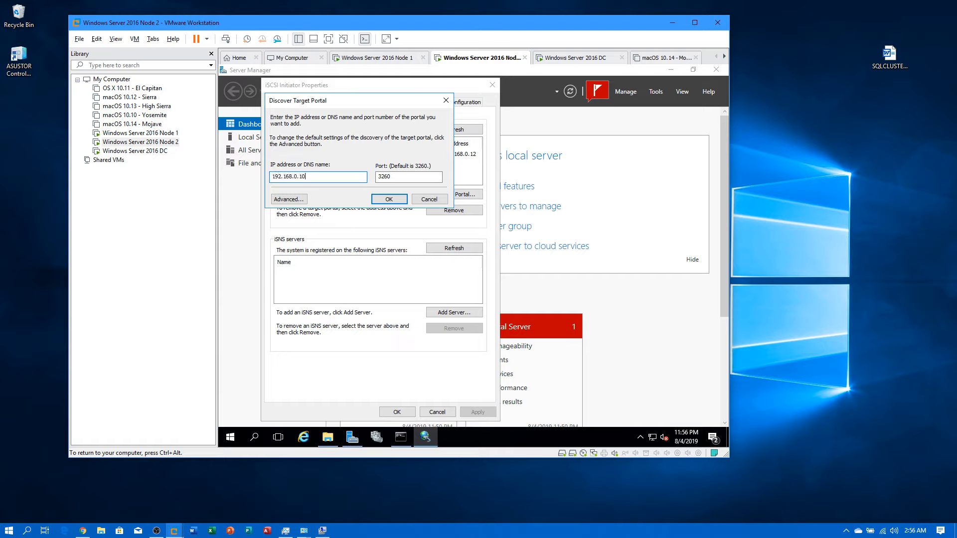
pyautogui.click(301, 202)
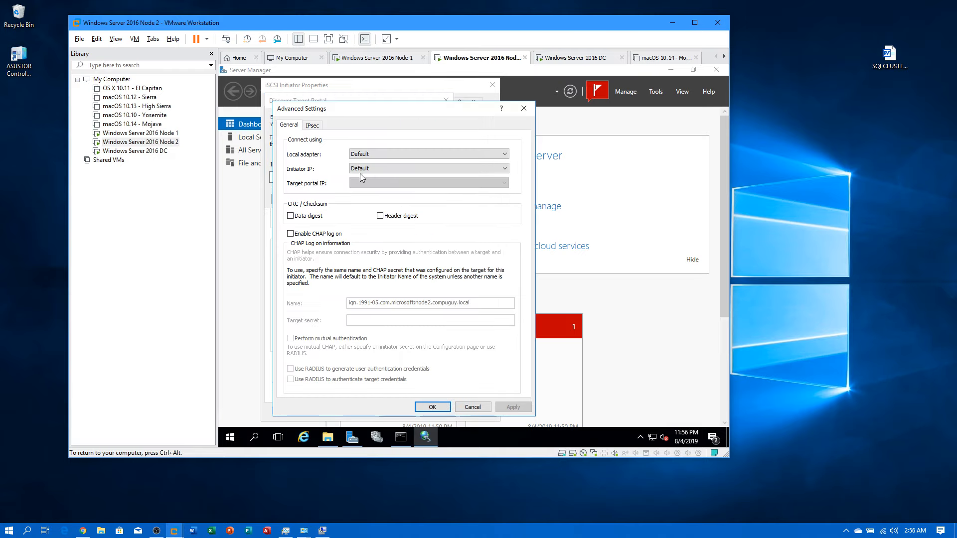
pyautogui.click(375, 159)
pyautogui.click(375, 168)
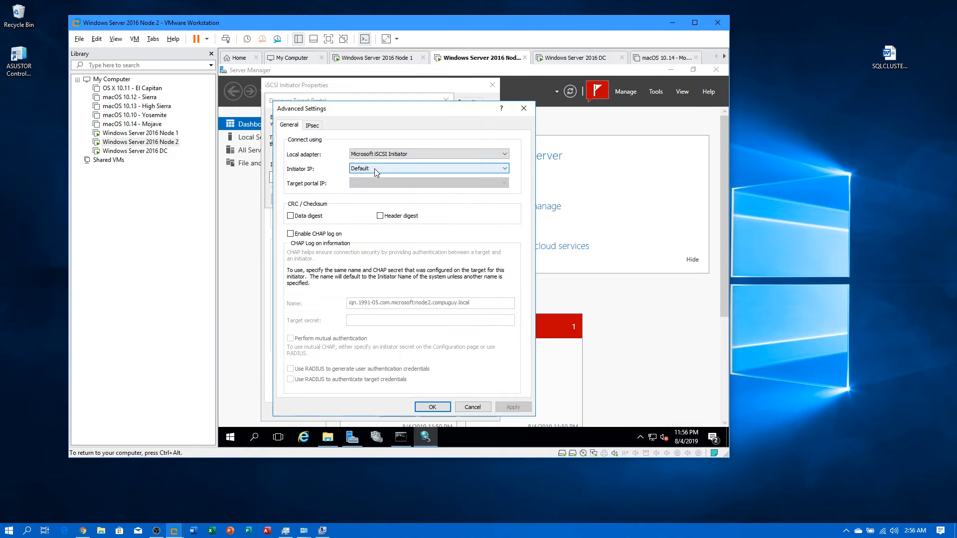
pyautogui.click(374, 169)
pyautogui.click(377, 184)
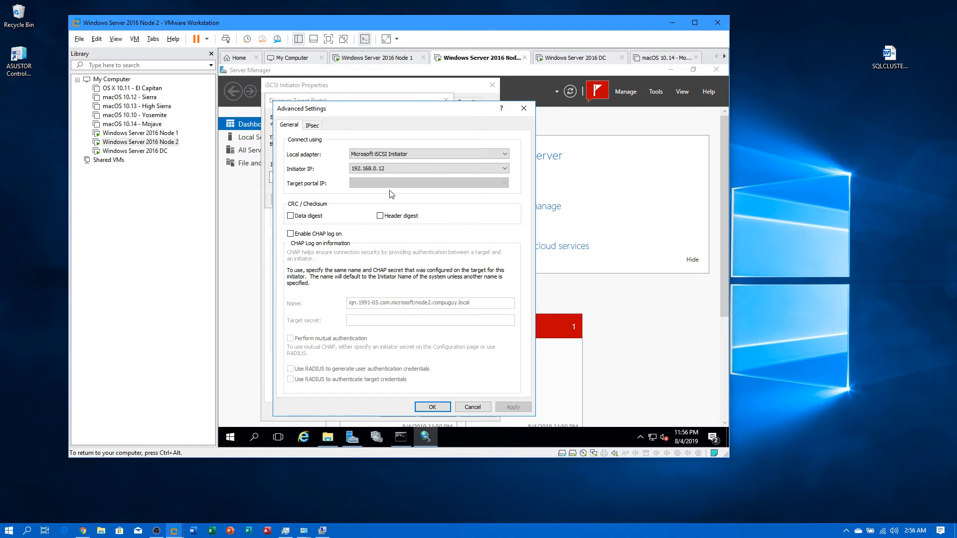
pyautogui.click(430, 407)
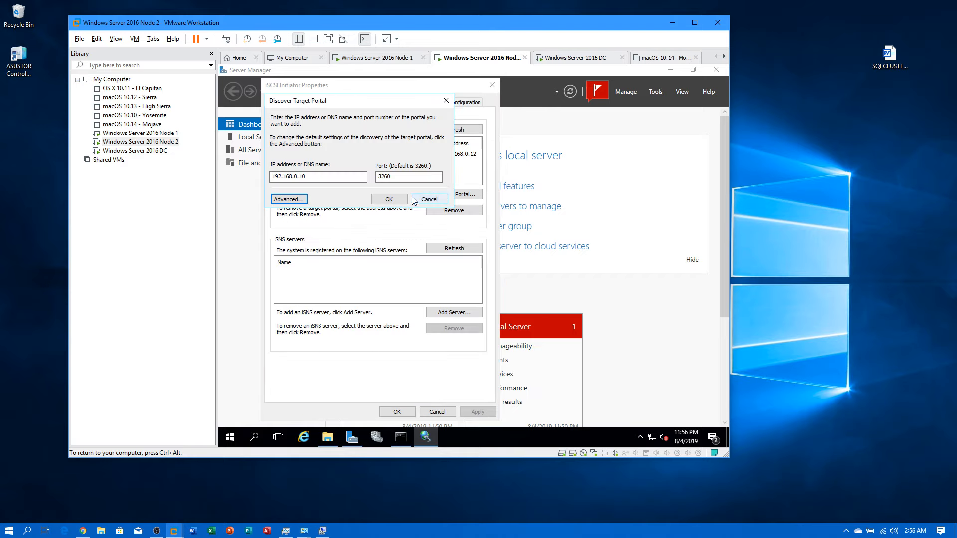
pyautogui.click(403, 199)
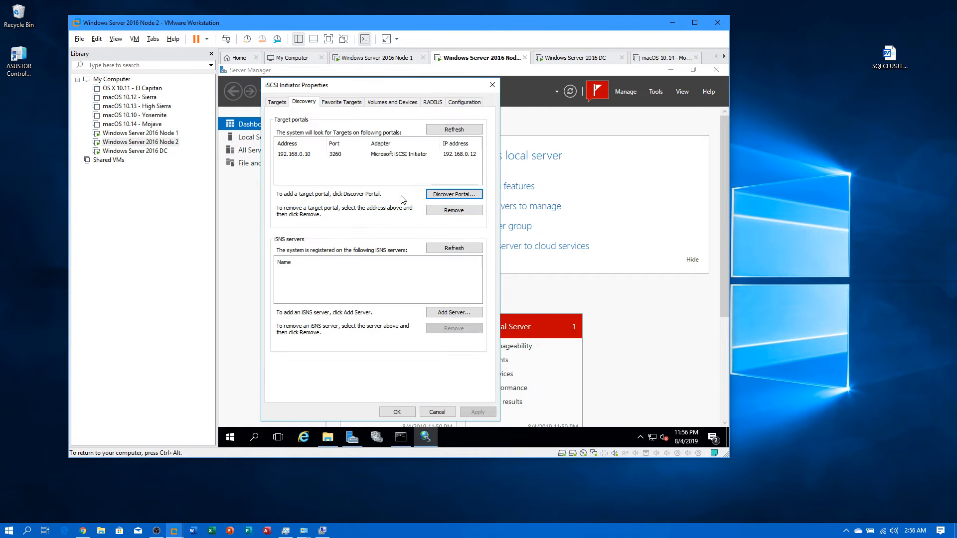
pyautogui.click(284, 102)
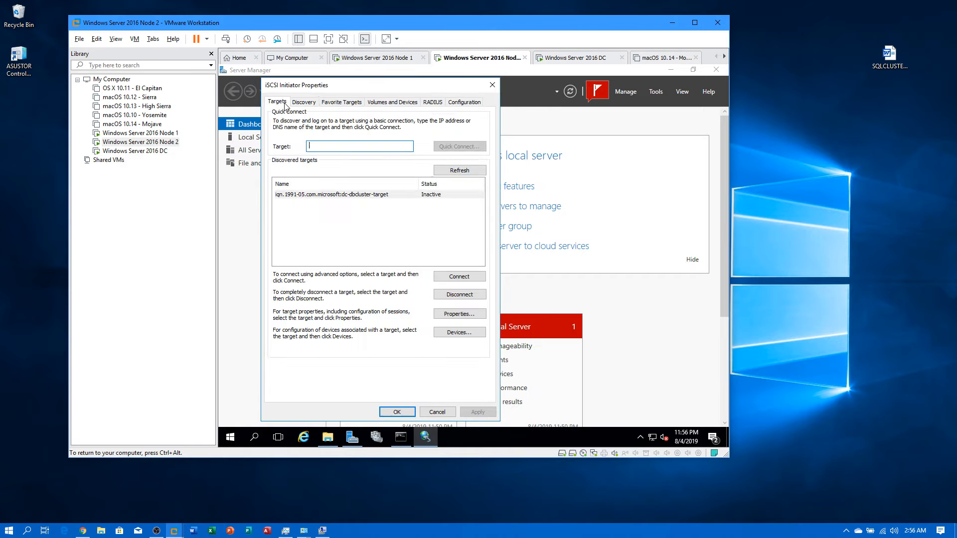
# Step: Connect Node 2 to dc-dbcluster-target from 192.168.0.12 through portal 192.168.0.10 / 3260
pyautogui.click(448, 171)
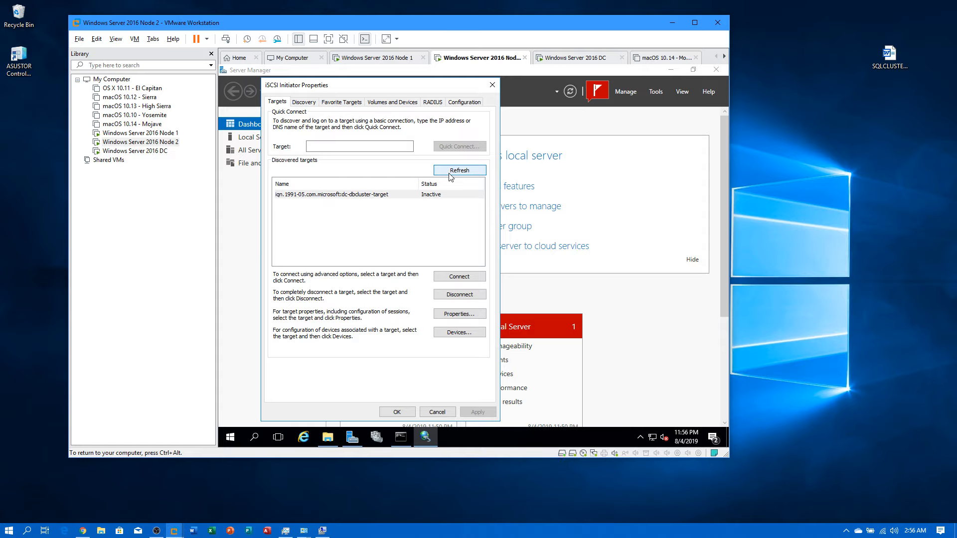
pyautogui.click(459, 278)
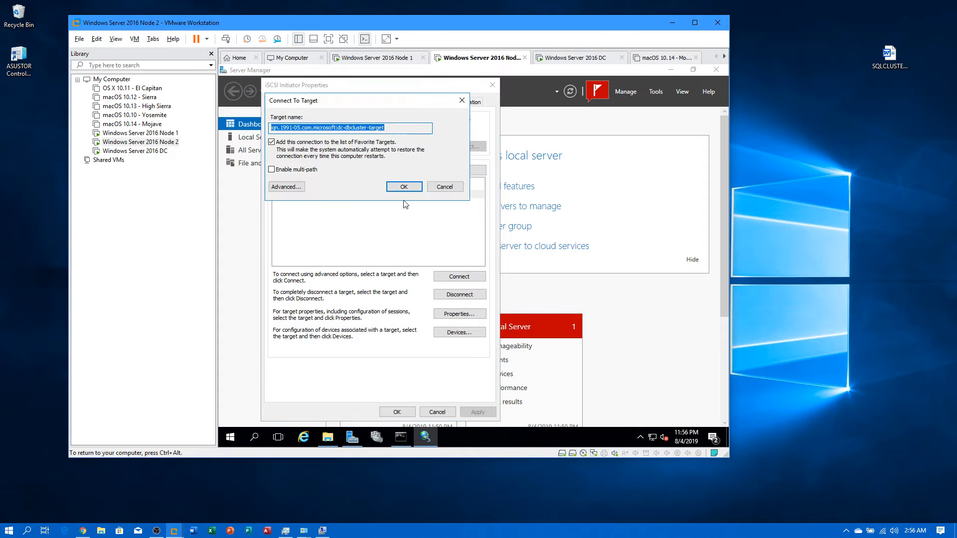
pyautogui.click(288, 187)
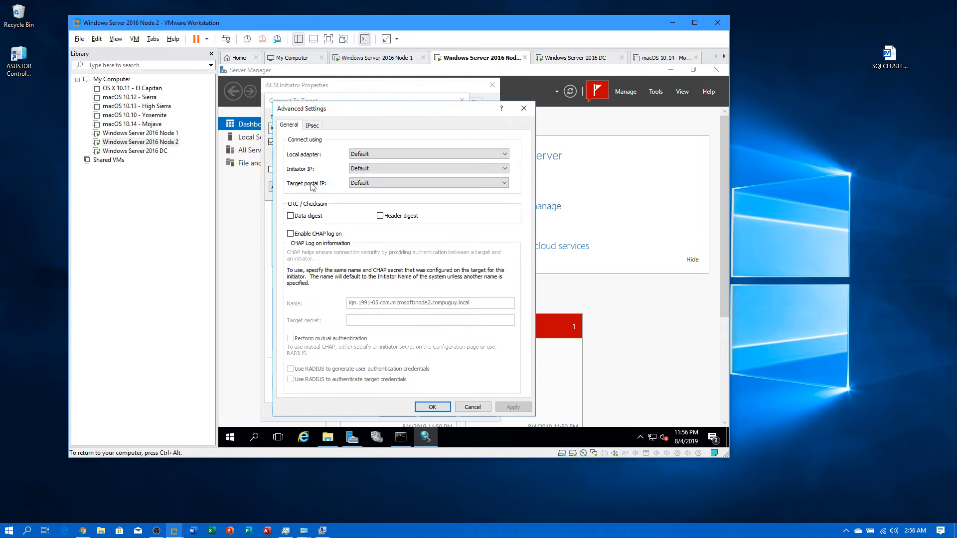
pyautogui.click(354, 156)
pyautogui.click(363, 170)
pyautogui.click(364, 171)
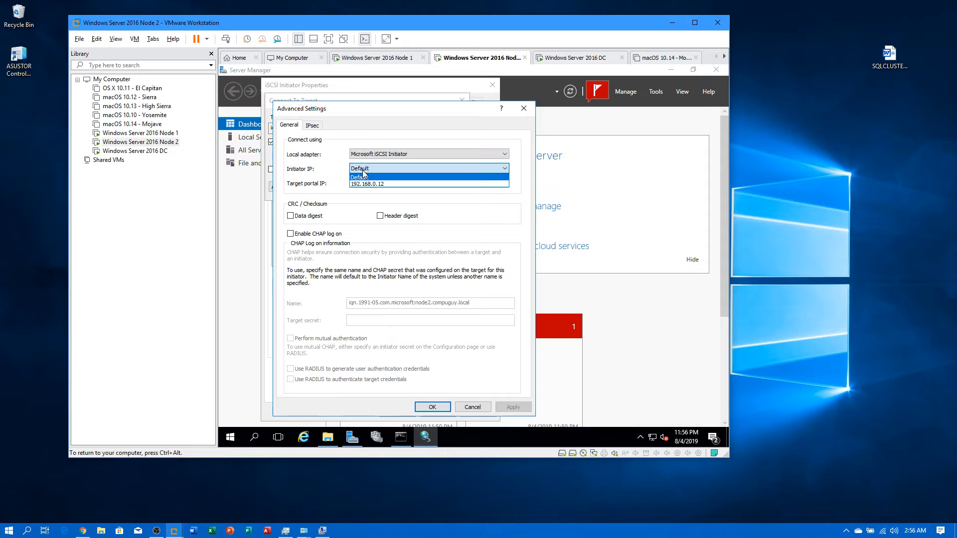
pyautogui.click(367, 184)
pyautogui.click(364, 183)
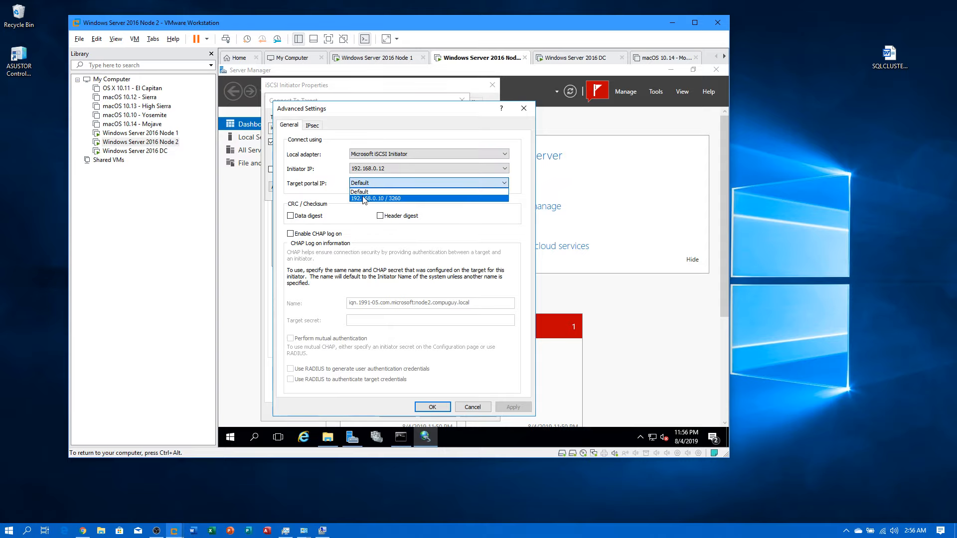
pyautogui.click(364, 198)
pyautogui.click(423, 406)
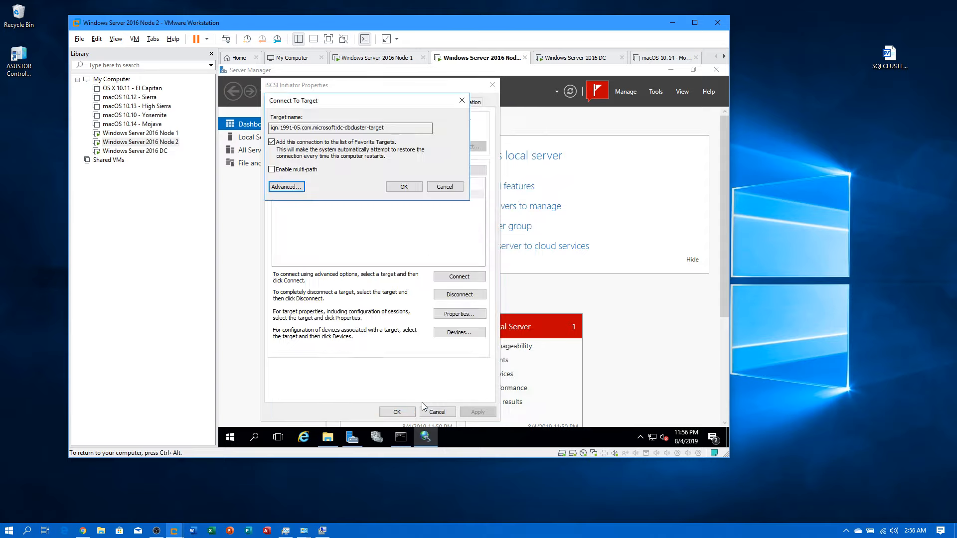
pyautogui.click(411, 186)
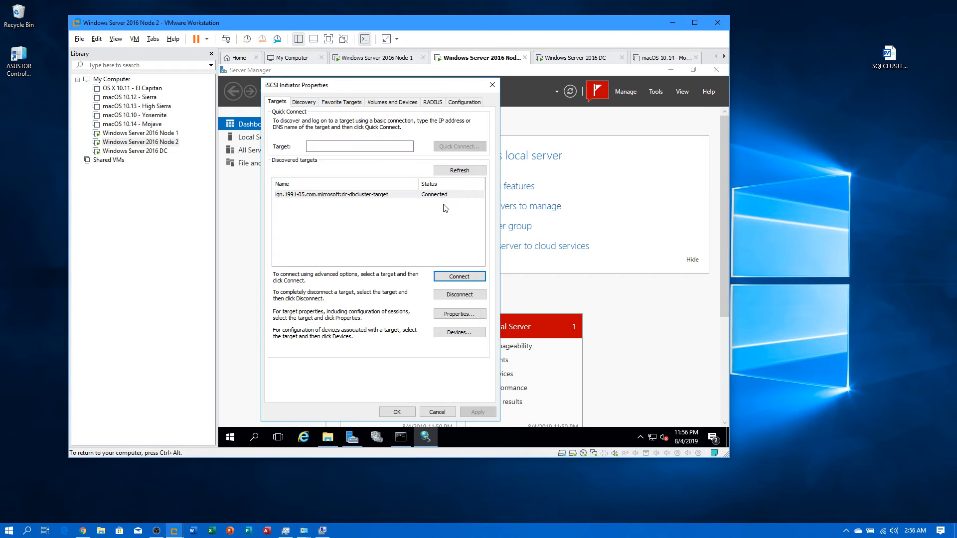
# Step: Close the iSCSI properties, minimize Server Manager, and return to Node 1
pyautogui.click(405, 411)
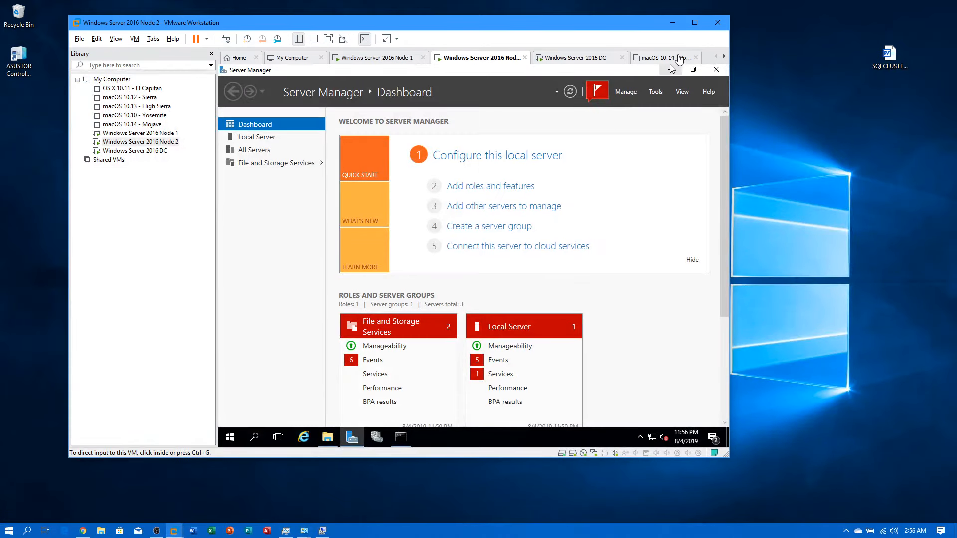
pyautogui.click(676, 68)
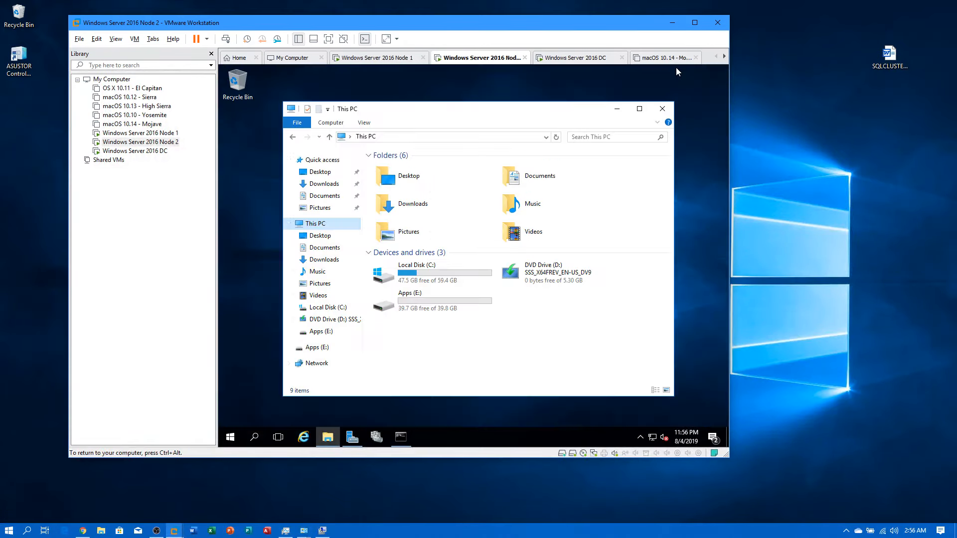
pyautogui.click(145, 134)
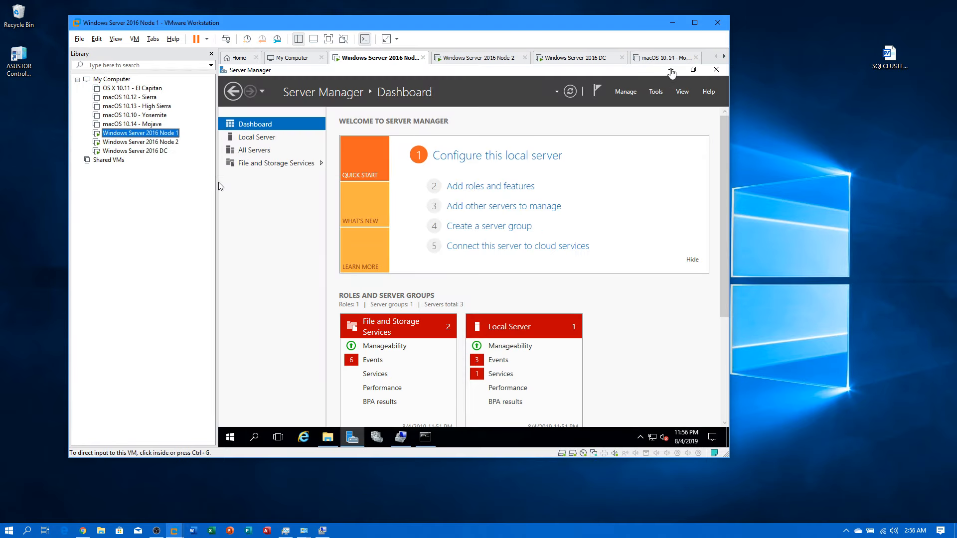
# Step: Refresh the DC's iSCSI virtual disk list until all five disks read Connected, then minimize its Server Manager
pyautogui.click(670, 69)
pyautogui.click(135, 150)
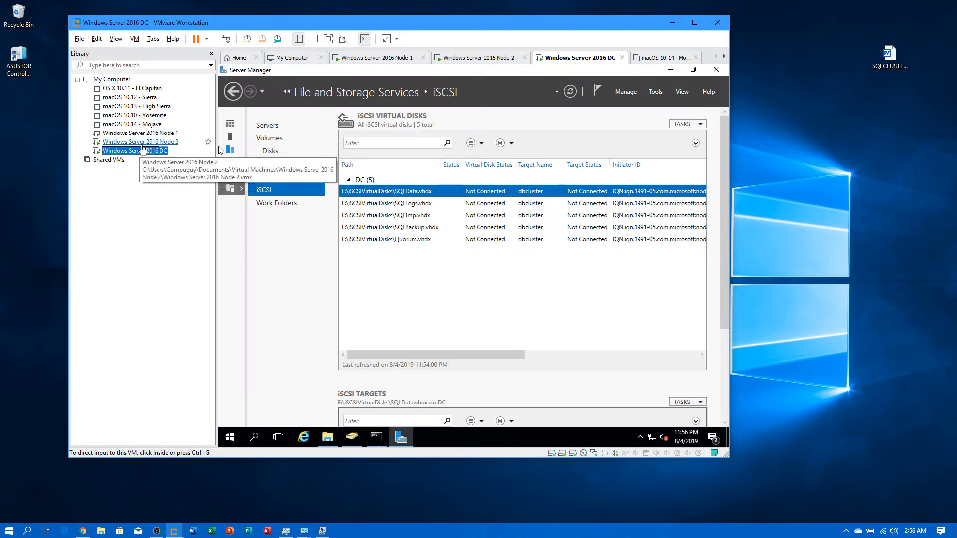
pyautogui.rightClick(512, 274)
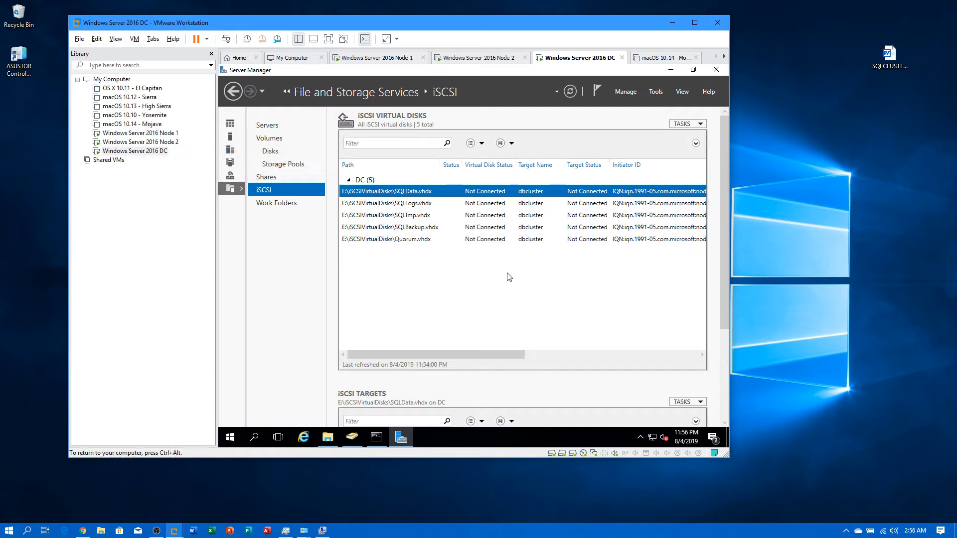
pyautogui.click(534, 293)
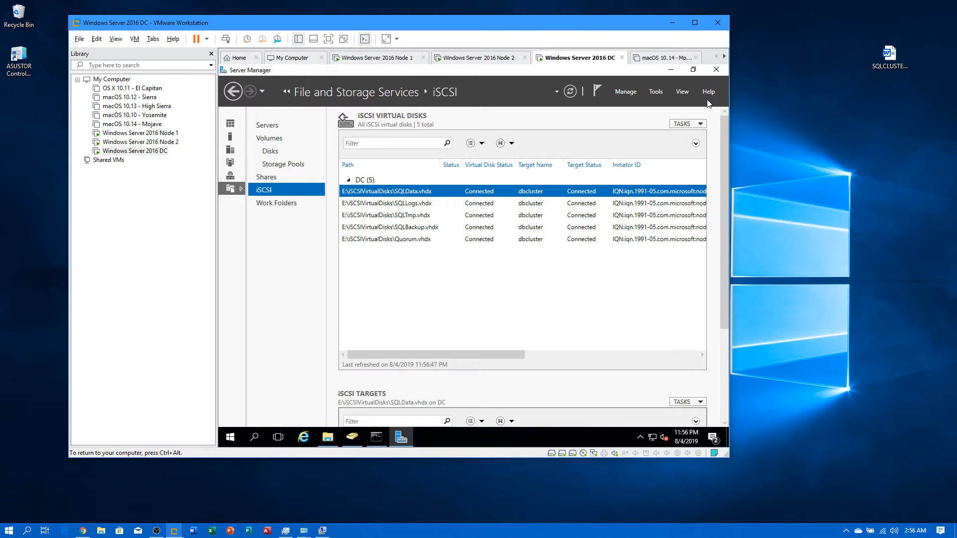
pyautogui.click(672, 71)
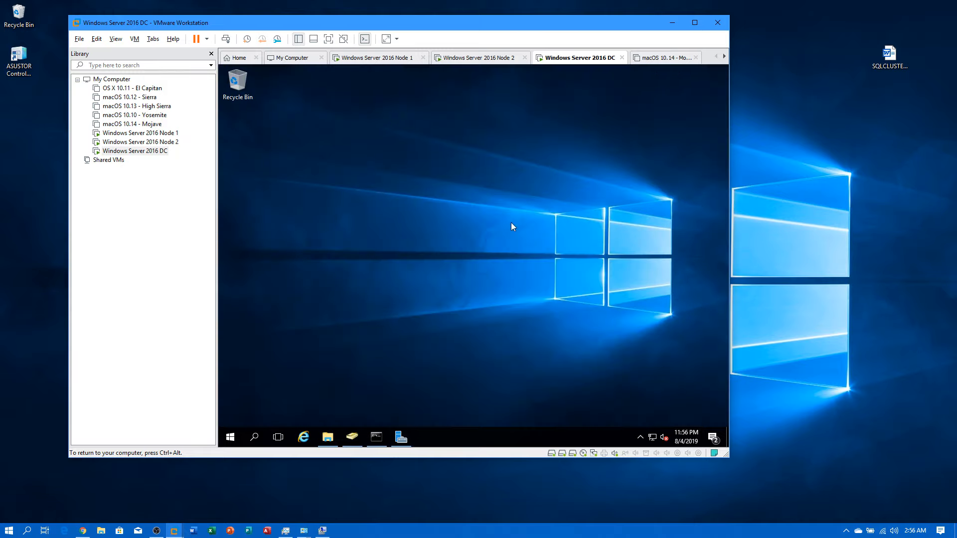
# Step: Restart the Node 2 guest from its Start menu power options
pyautogui.click(177, 133)
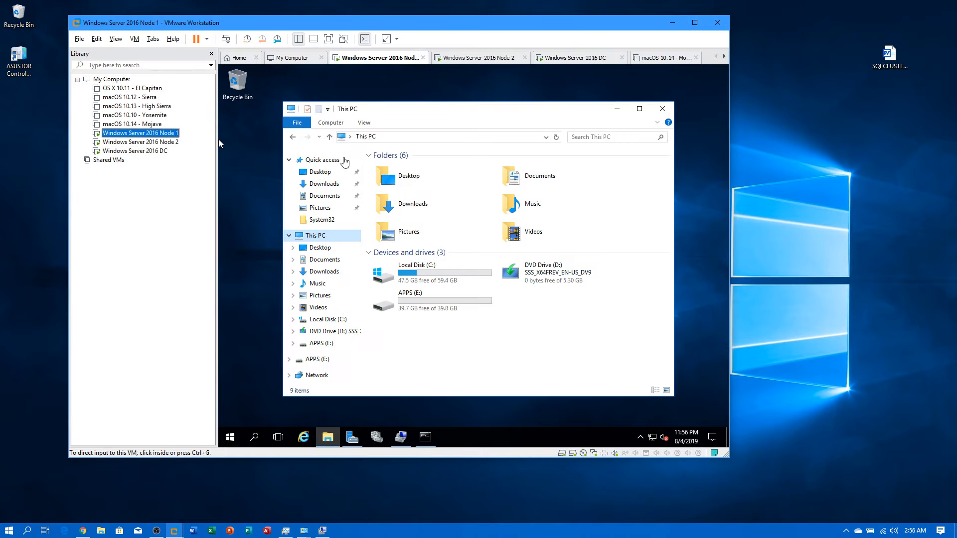
pyautogui.click(176, 143)
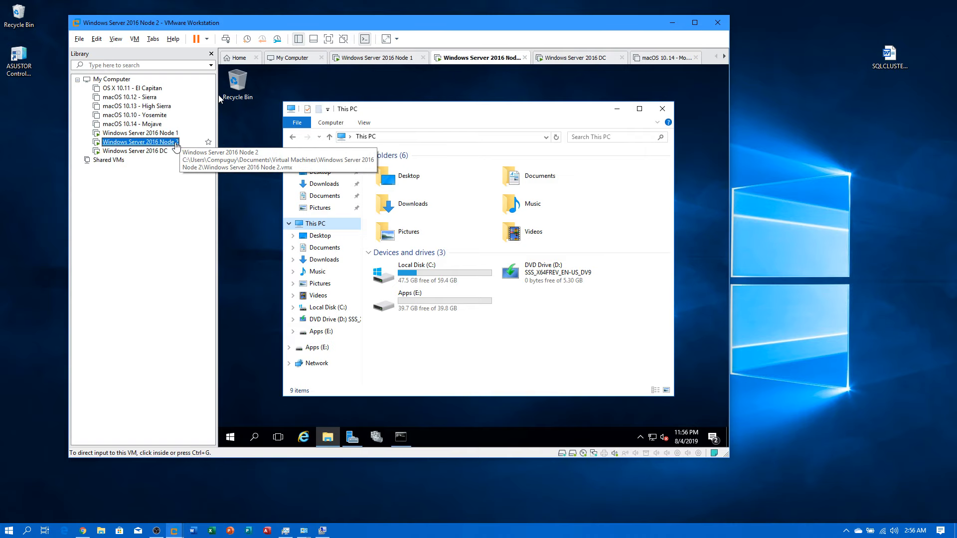
pyautogui.click(229, 438)
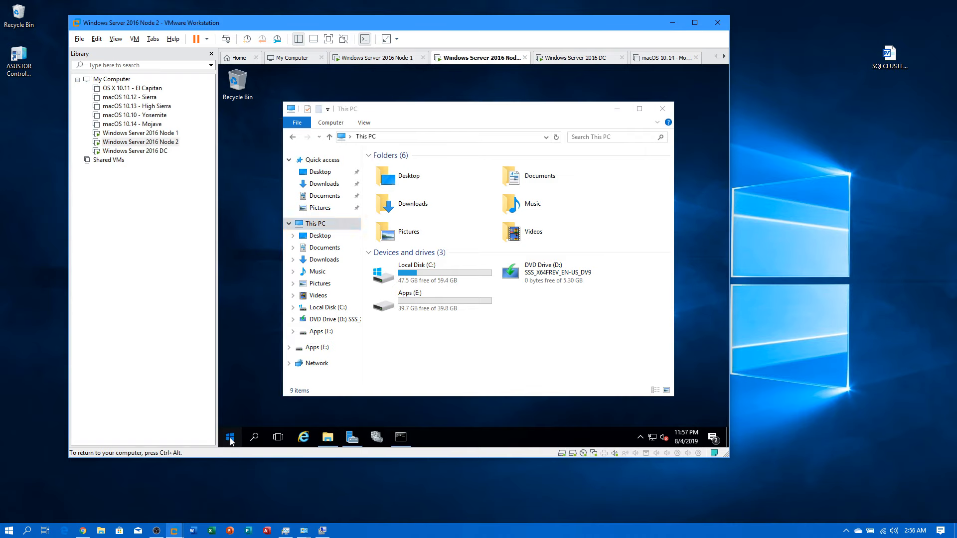
pyautogui.click(230, 416)
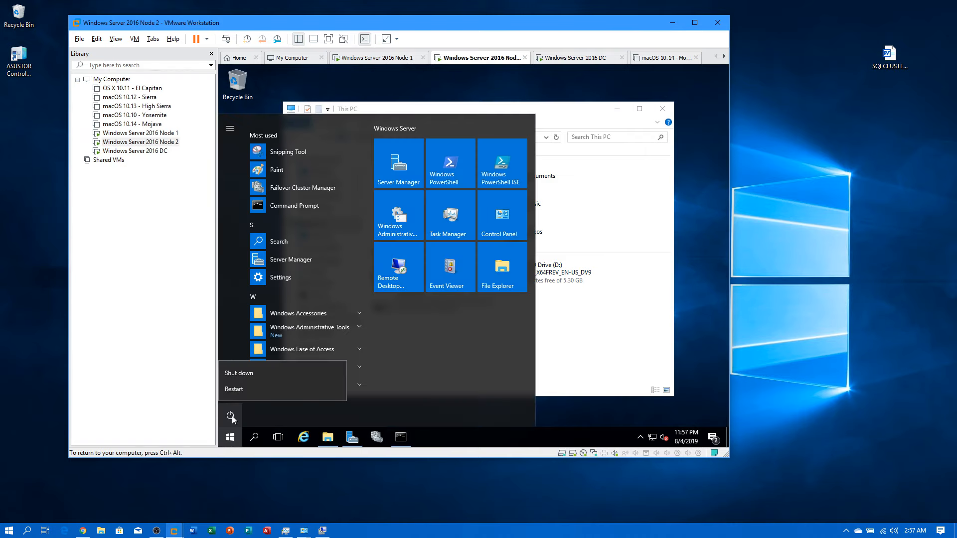
pyautogui.click(238, 375)
# Step: Give Hardware: Installation (Planned) as the restart reason, then return to Node 1's This PC window
pyautogui.click(292, 365)
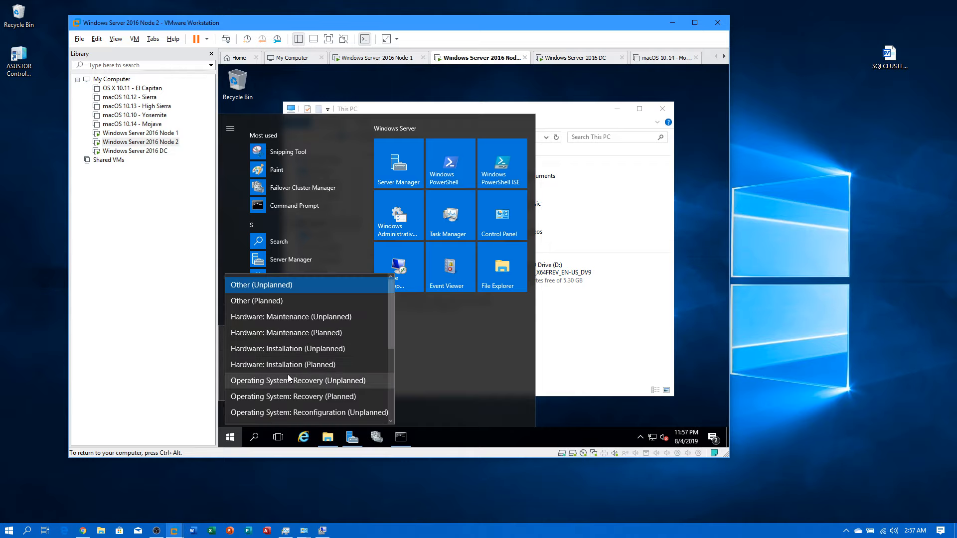
pyautogui.click(288, 374)
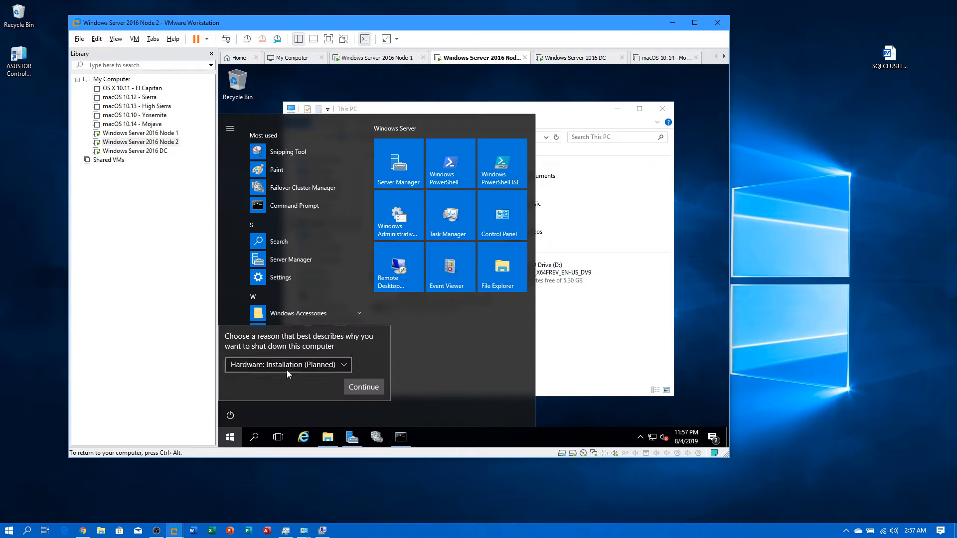
pyautogui.click(353, 389)
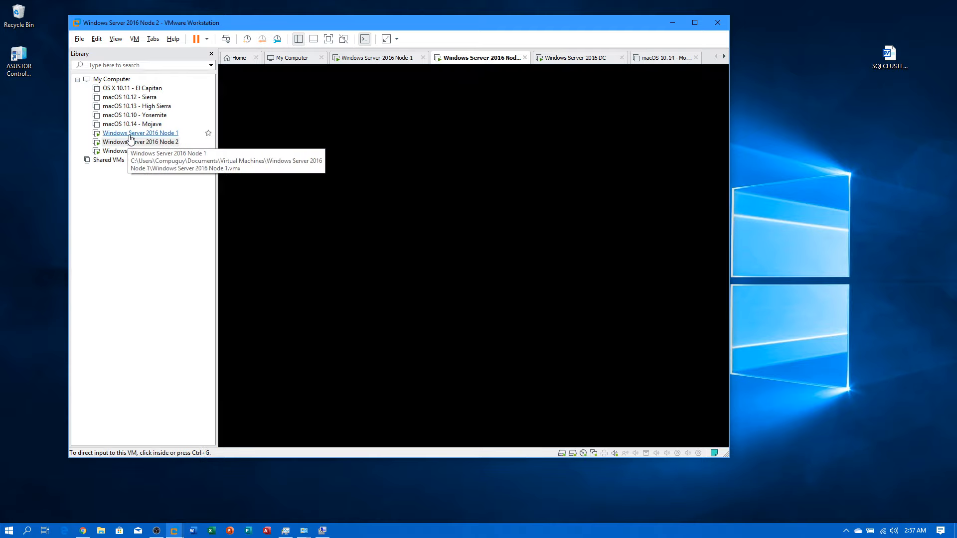
pyautogui.click(130, 135)
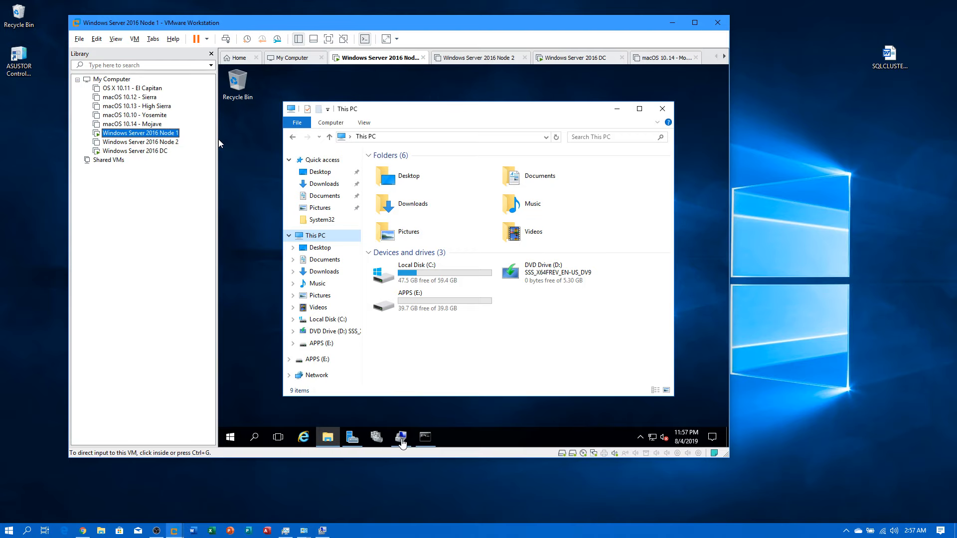
# Step: Open Disk Management in the Node 1 VM and rescan for the newly attached disks
pyautogui.click(401, 438)
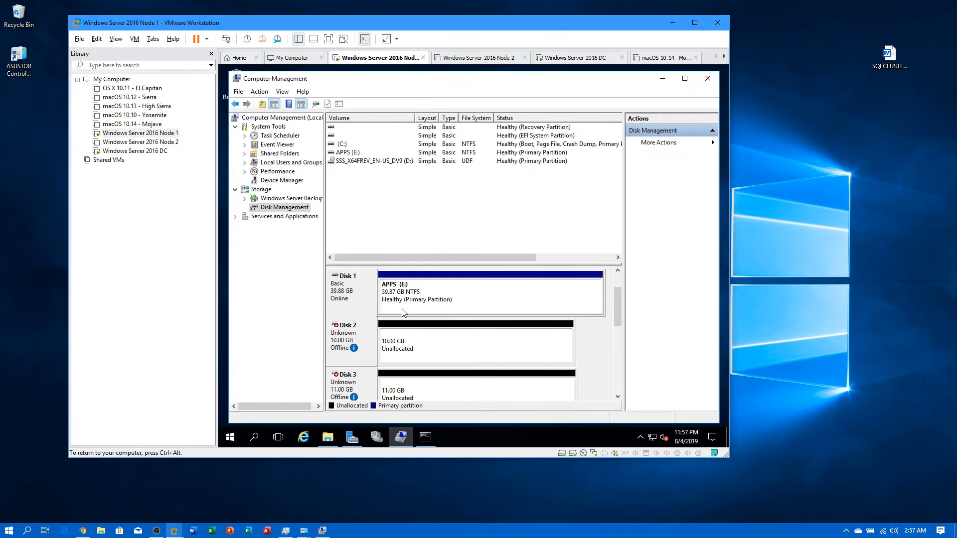
pyautogui.rightClick(269, 209)
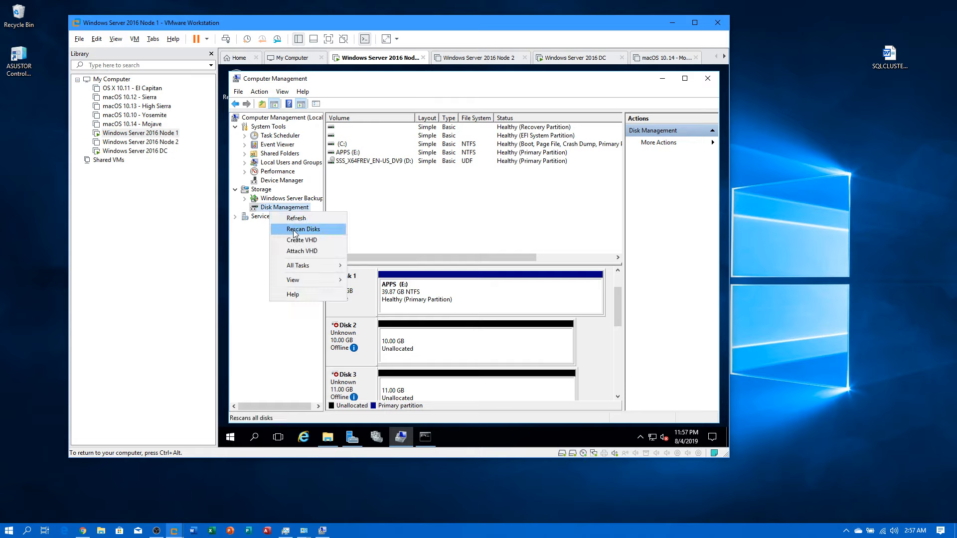
pyautogui.click(294, 230)
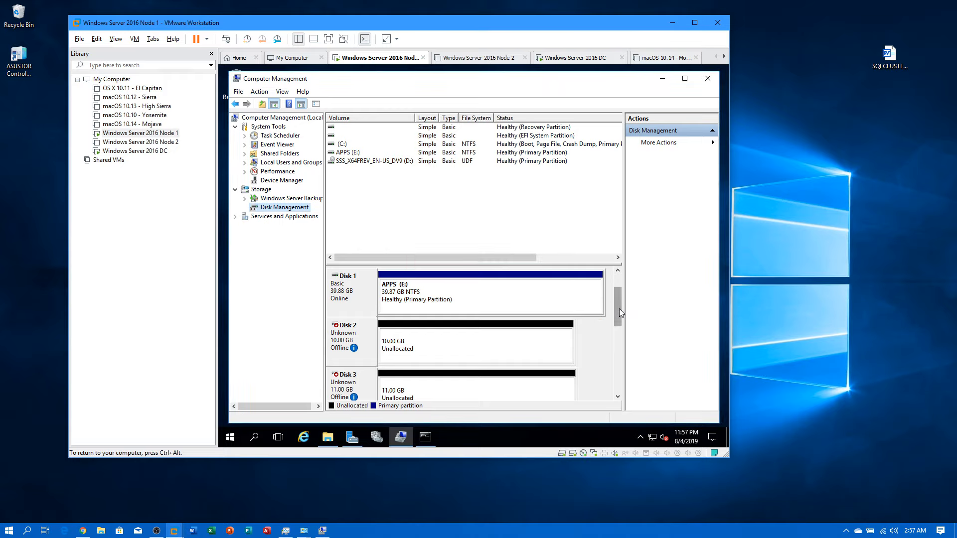
# Step: Bring Disks 2, 3, 4, 5 and 6 online
pyautogui.moveTo(364, 350)
pyautogui.rightClick(363, 329)
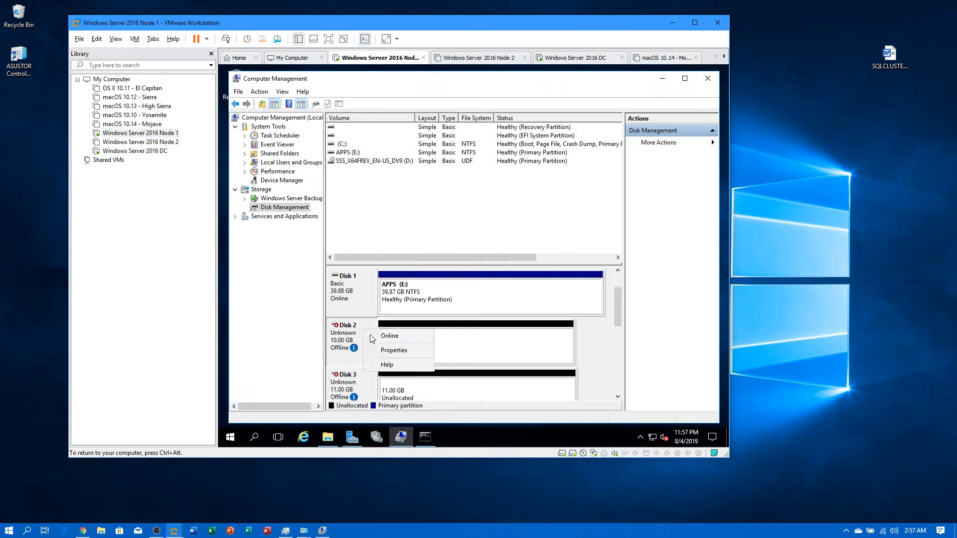
pyautogui.click(378, 338)
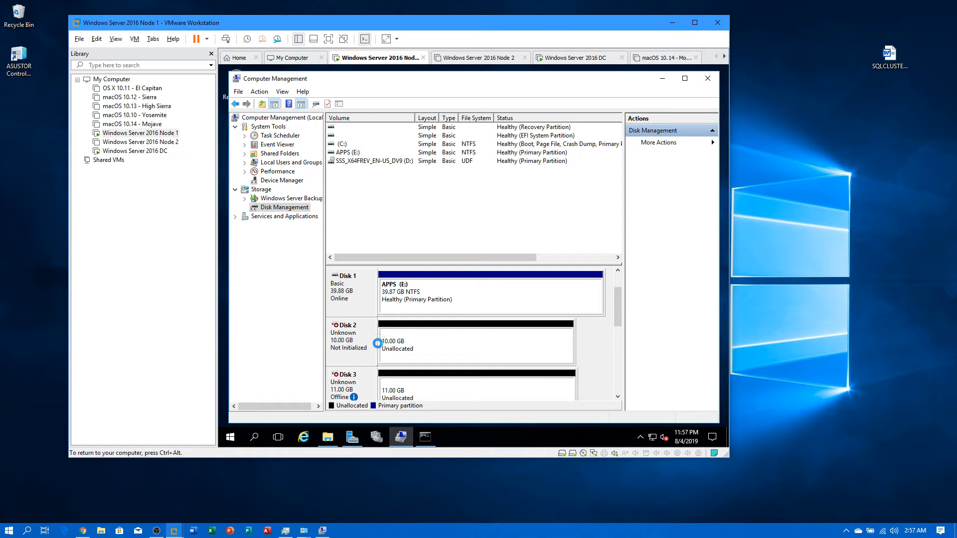
pyautogui.rightClick(364, 382)
pyautogui.click(382, 388)
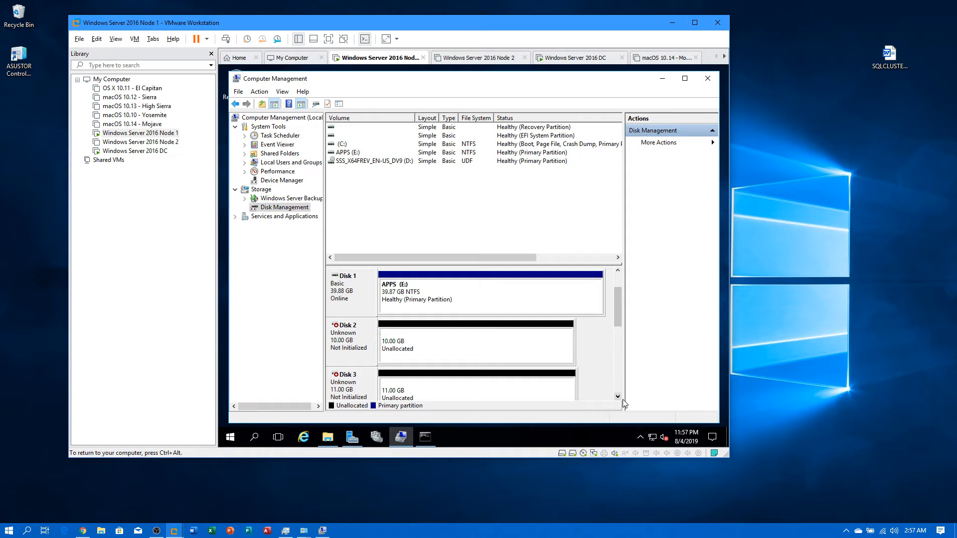
pyautogui.scroll(-2, 412, 367)
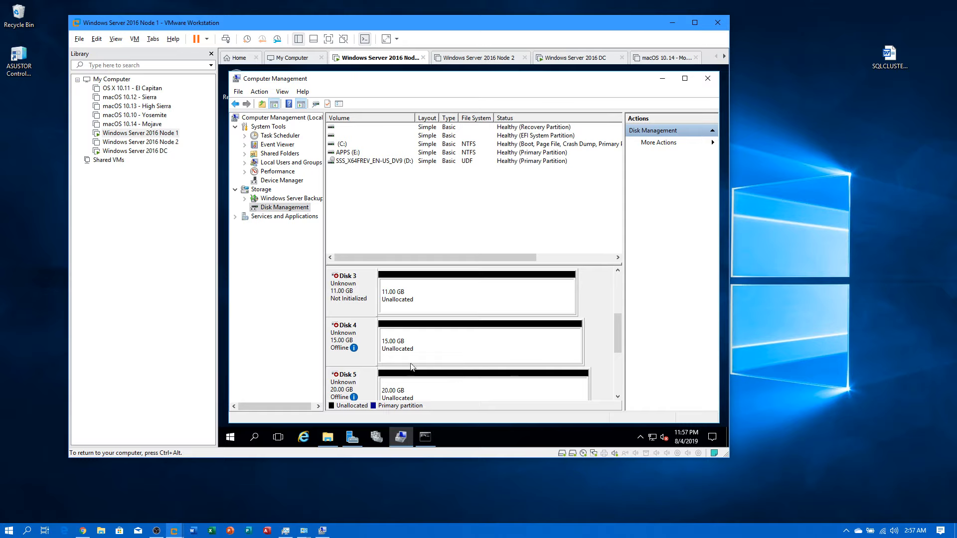
pyautogui.rightClick(370, 340)
pyautogui.click(384, 345)
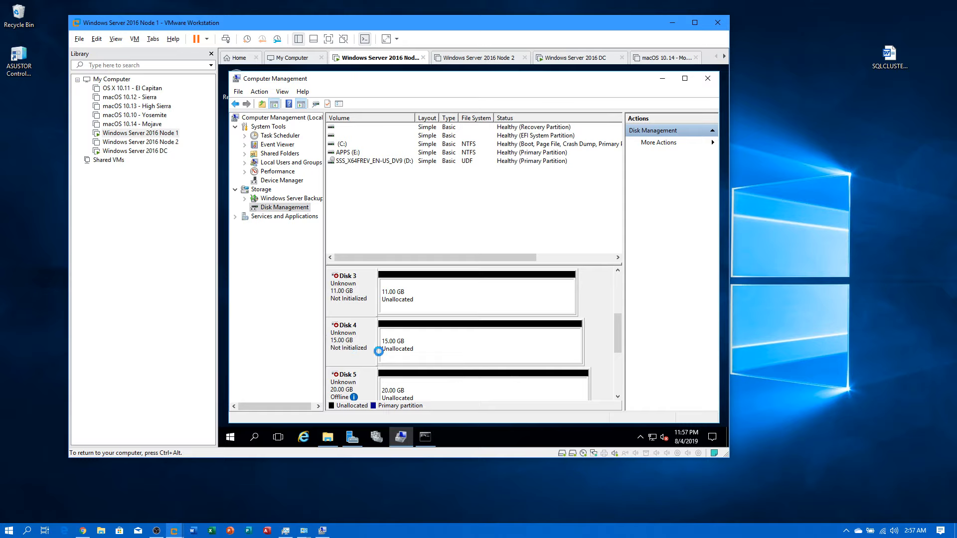
pyautogui.rightClick(364, 382)
pyautogui.click(381, 389)
pyautogui.scroll(-2, 615, 394)
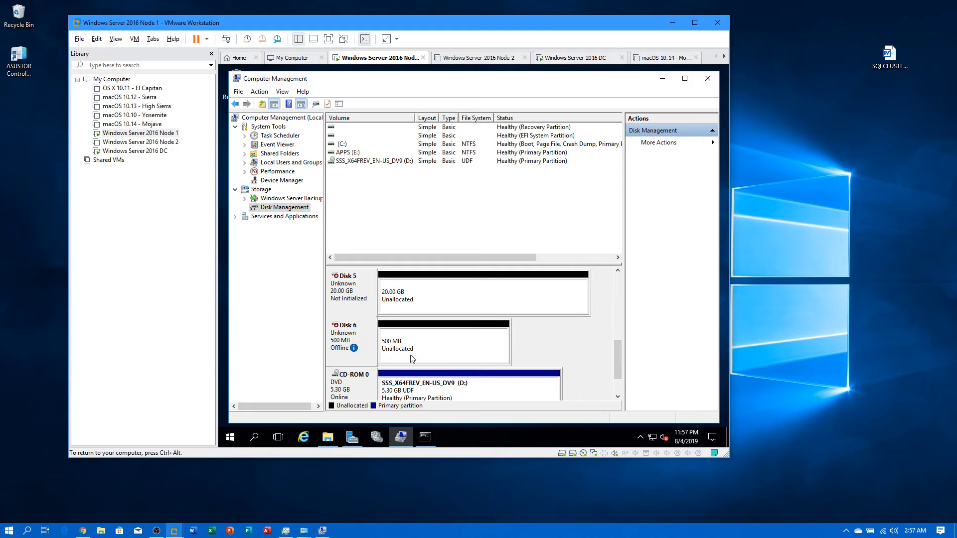
pyautogui.rightClick(366, 344)
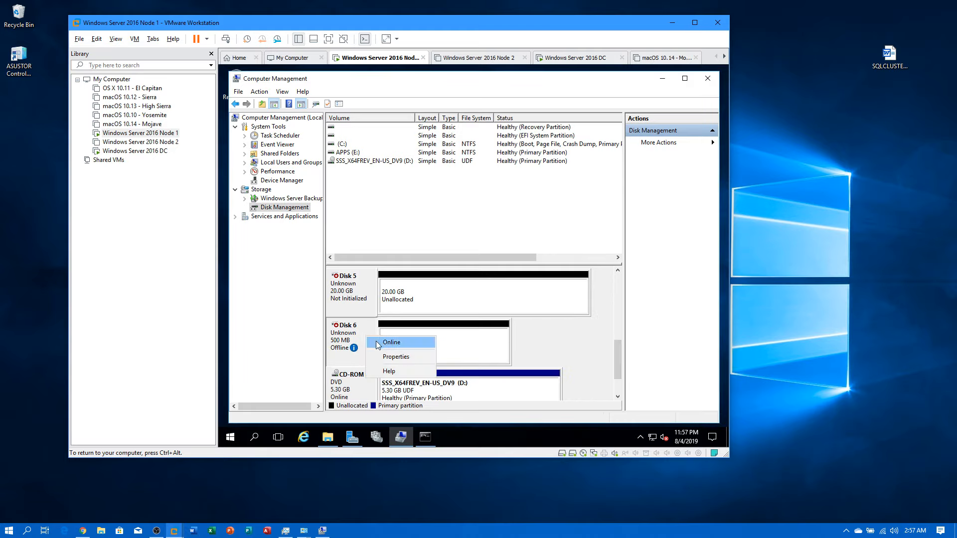
pyautogui.click(405, 343)
# Step: Initialize the new disks with GPT partitioning
pyautogui.moveTo(617, 353); pyautogui.dragTo(627, 292)
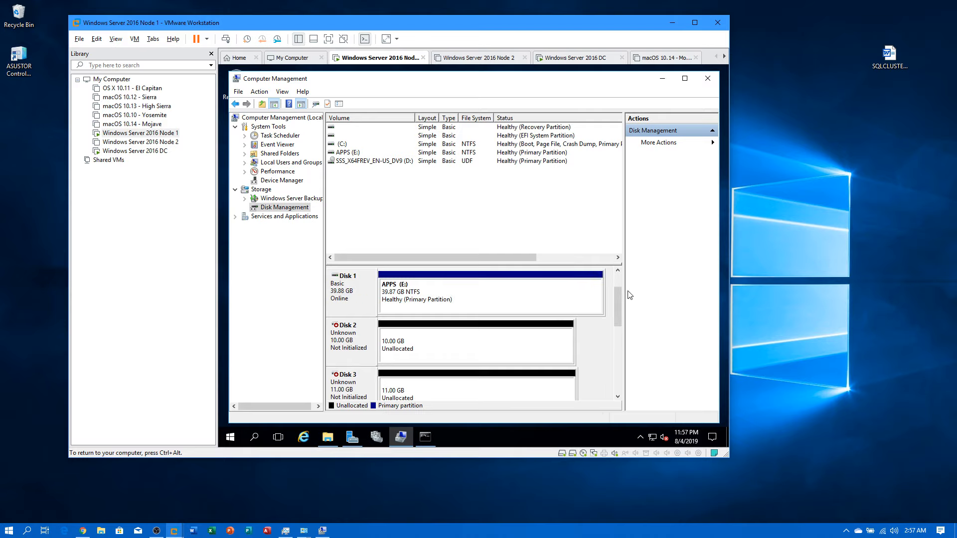
pyautogui.rightClick(371, 332)
pyautogui.click(392, 341)
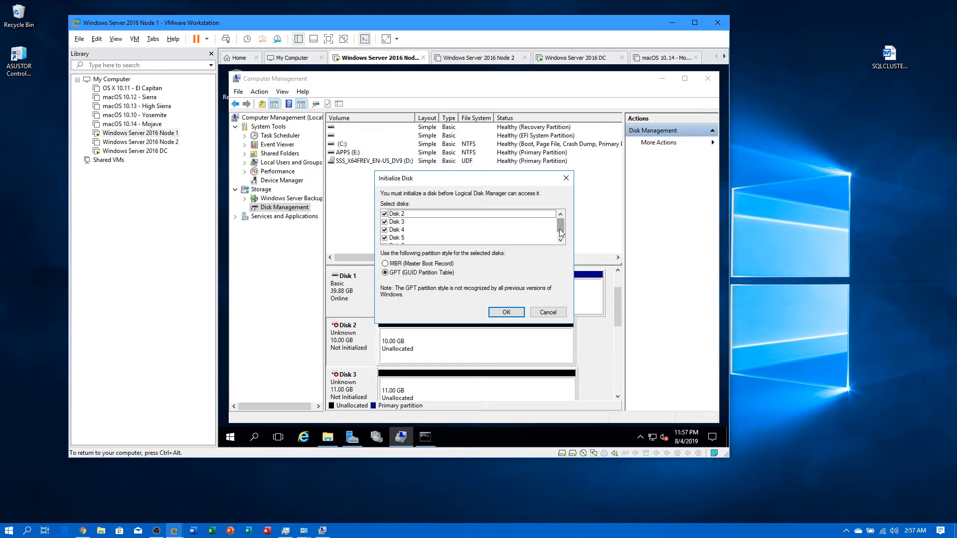
pyautogui.click(516, 312)
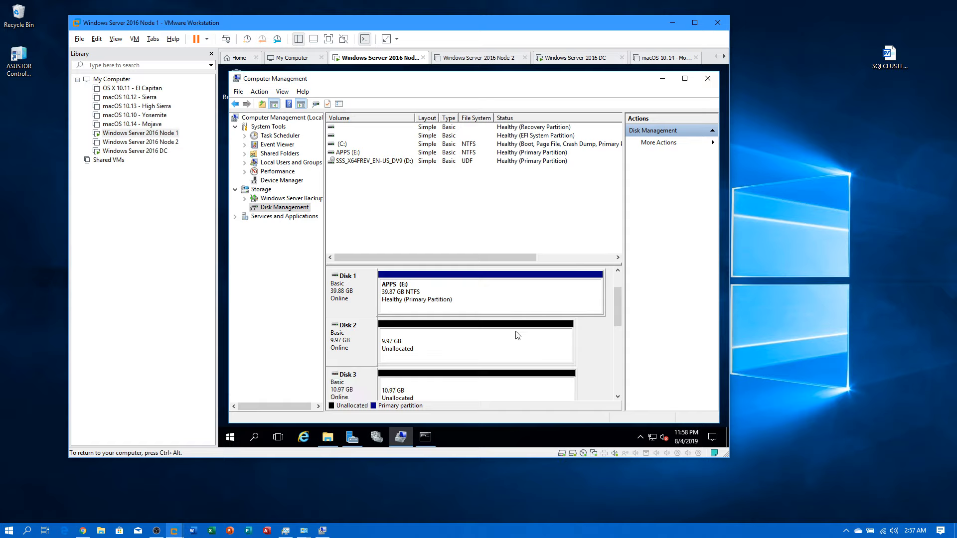
# Step: Create a full-size 9.97 GB NTFS volume on Disk 2 labelled SQLData as drive K
pyautogui.rightClick(444, 337)
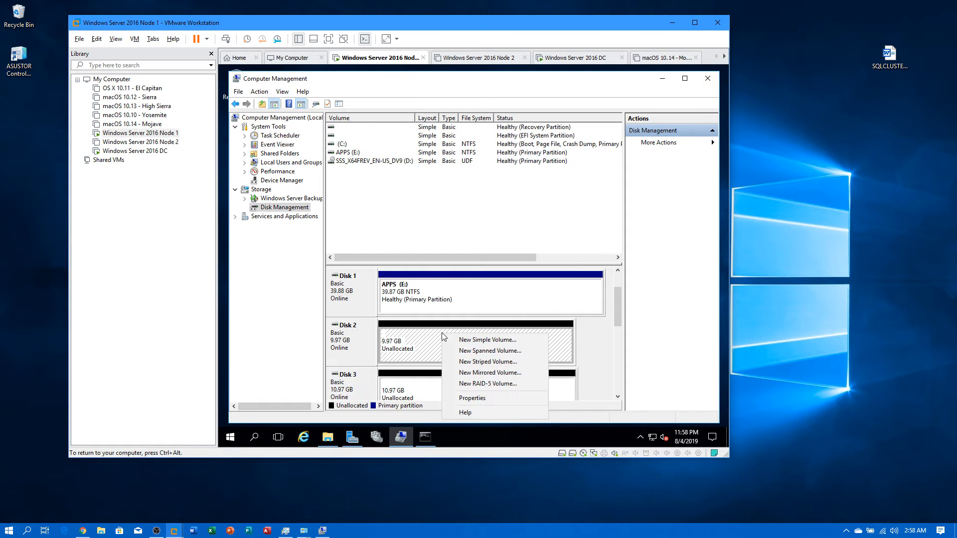
pyautogui.click(479, 339)
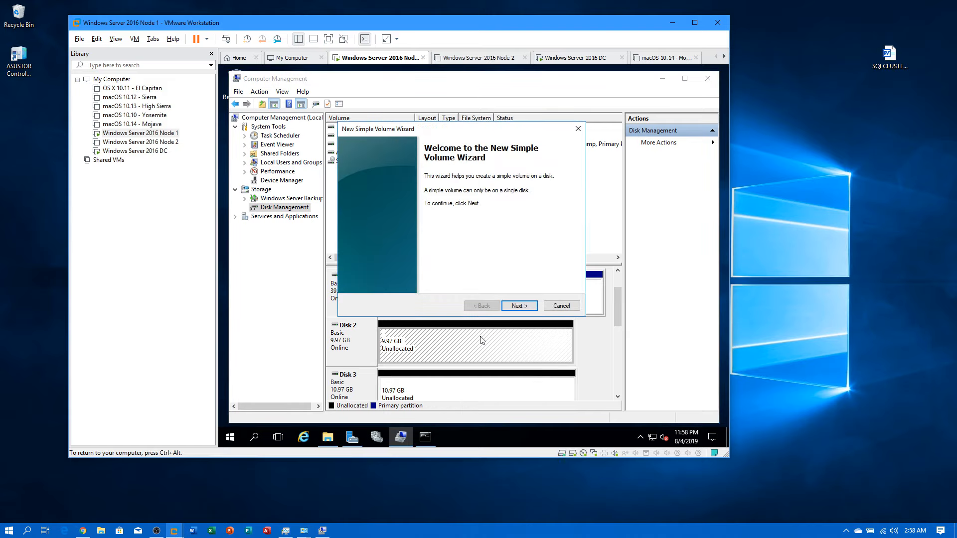
pyautogui.click(518, 306)
pyautogui.click(518, 306)
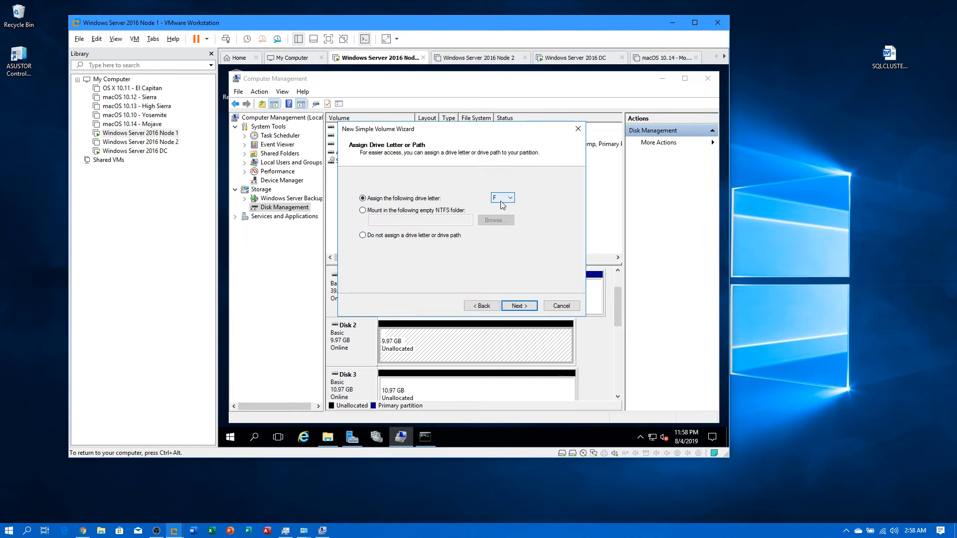
pyautogui.click(502, 198)
pyautogui.click(501, 253)
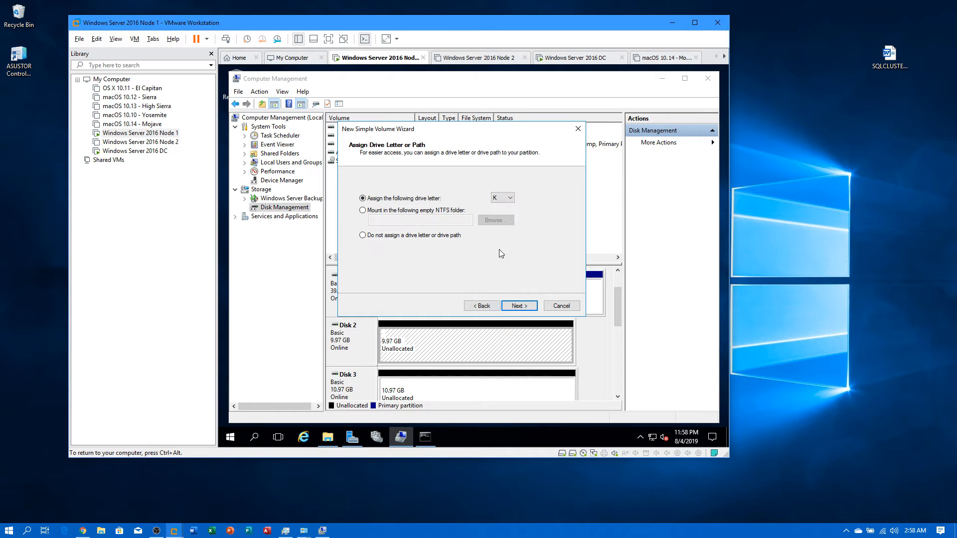
pyautogui.click(518, 305)
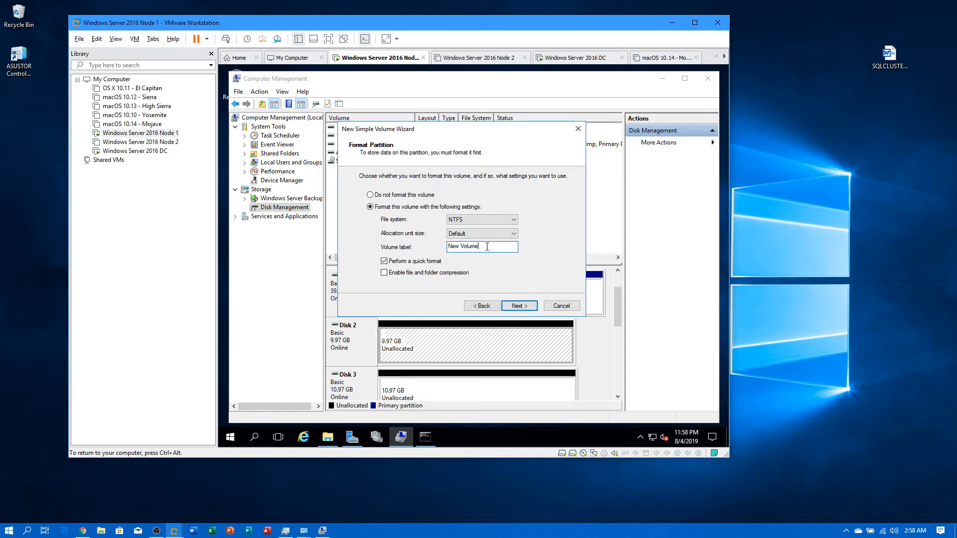
pyautogui.moveTo(480, 246); pyautogui.dragTo(427, 251)
pyautogui.write('SQLData')
pyautogui.click(518, 306)
pyautogui.click(518, 308)
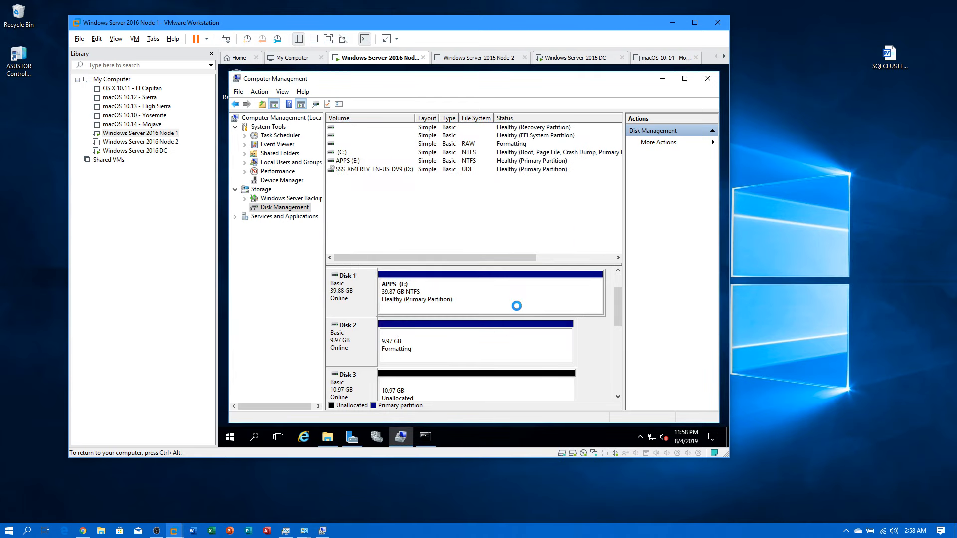
# Step: Create a full-size 10.97 GB NTFS volume on Disk 3 labelled SQLLogs as drive L
pyautogui.rightClick(466, 383)
pyautogui.click(510, 304)
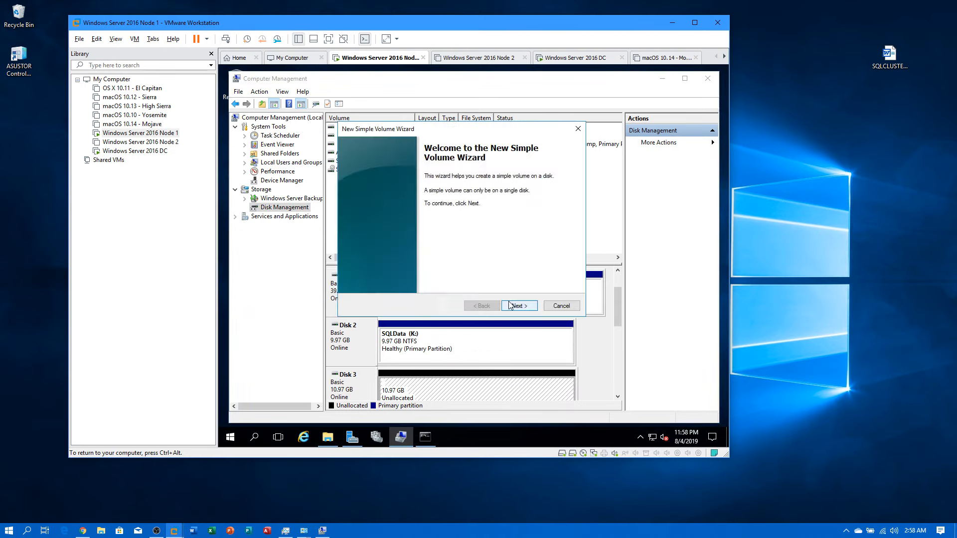
pyautogui.click(524, 306)
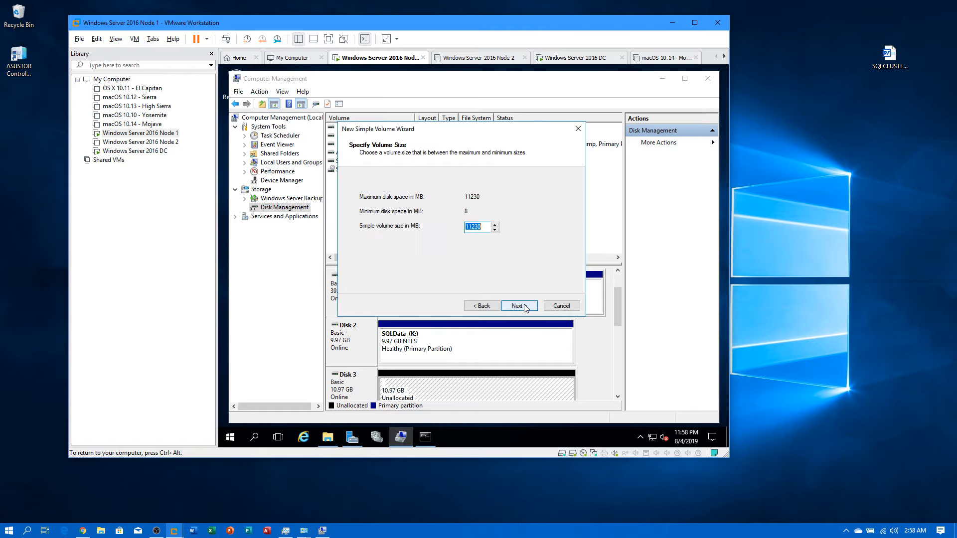
pyautogui.click(524, 306)
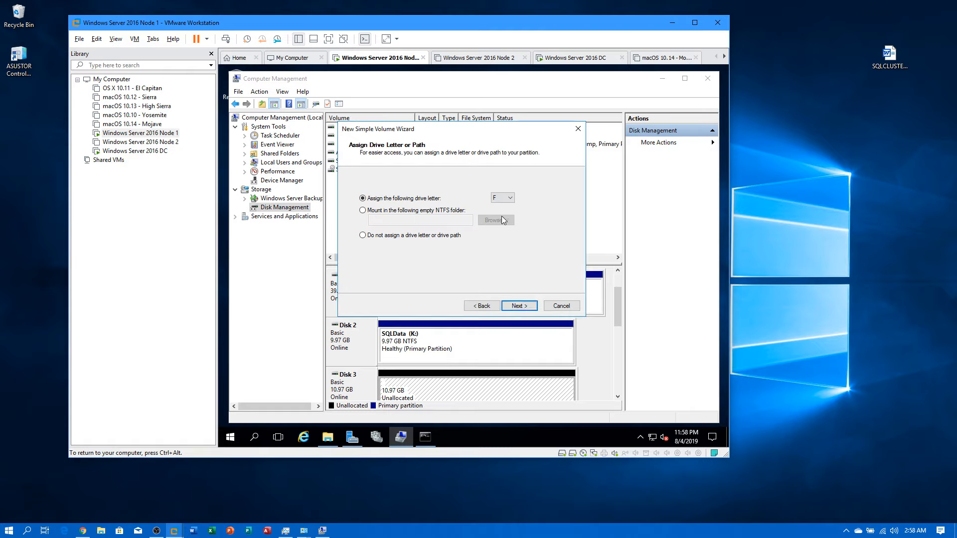
pyautogui.click(509, 198)
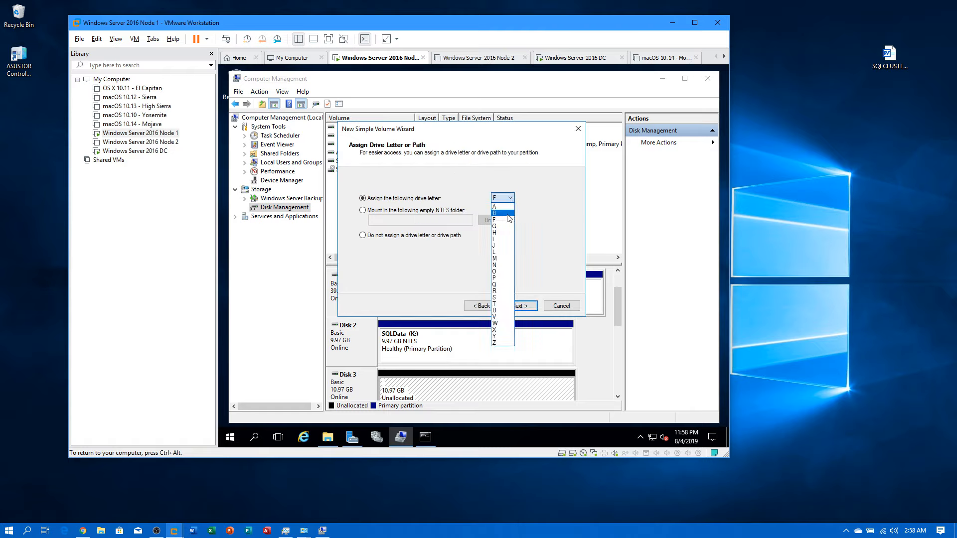
pyautogui.click(505, 252)
pyautogui.click(519, 306)
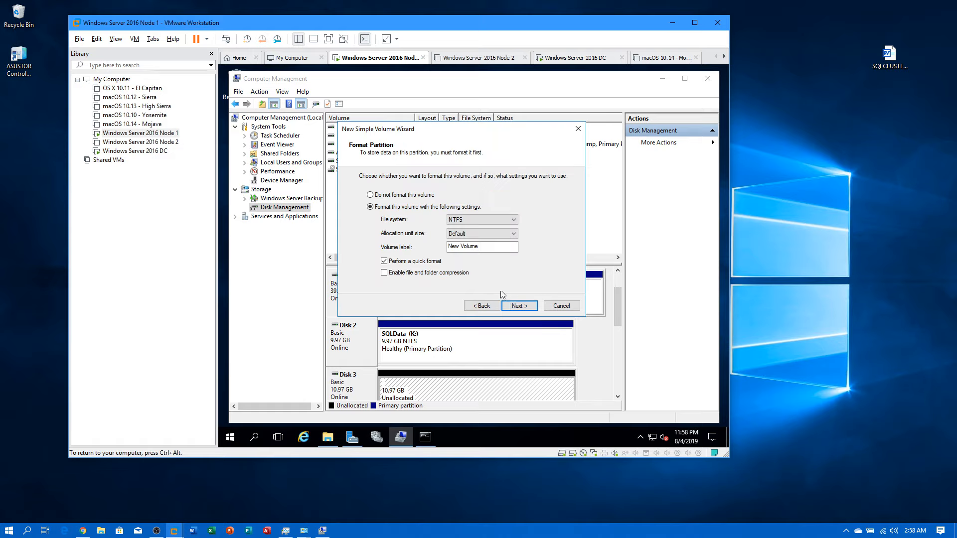
pyautogui.moveTo(486, 246); pyautogui.dragTo(443, 248)
pyautogui.write('SQLLogs')
pyautogui.click(515, 306)
pyautogui.click(516, 306)
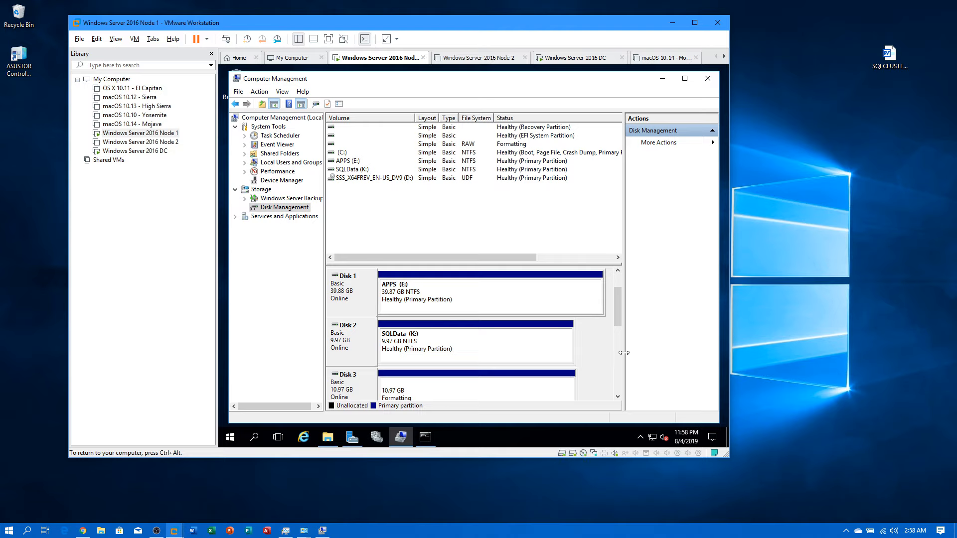
pyautogui.click(618, 367)
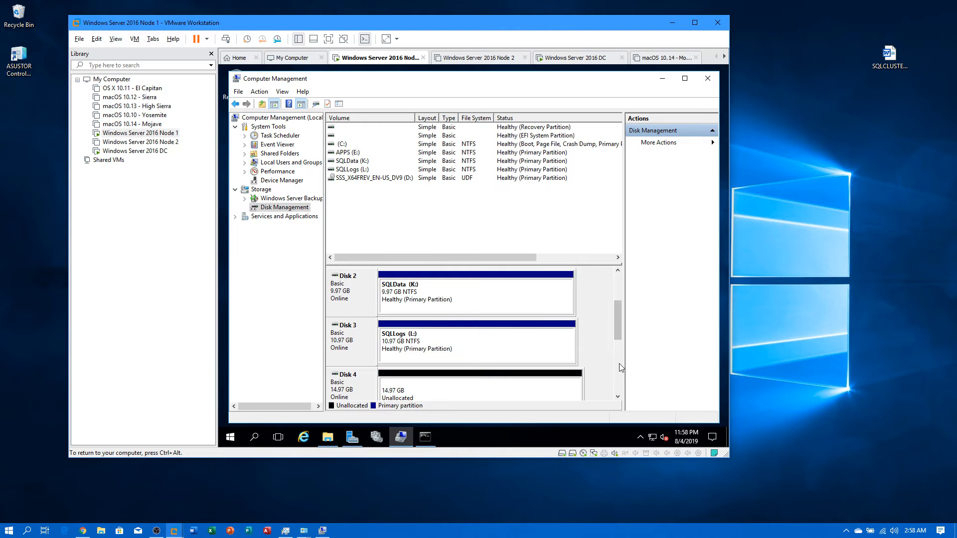
# Step: Create a full-size 14.97 GB NTFS volume on Disk 4 labelled SQLTmp as drive M
pyautogui.rightClick(522, 385)
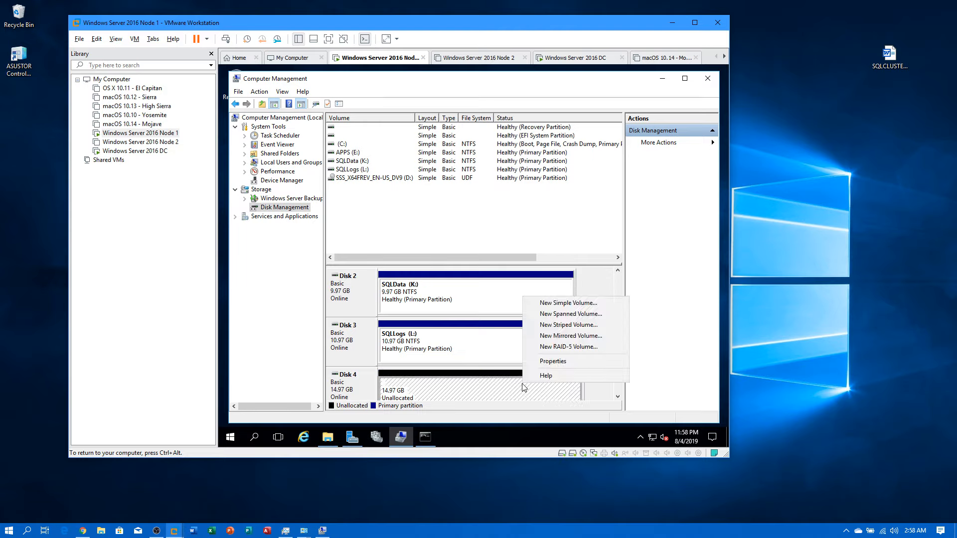
pyautogui.click(558, 303)
pyautogui.click(526, 306)
pyautogui.click(526, 308)
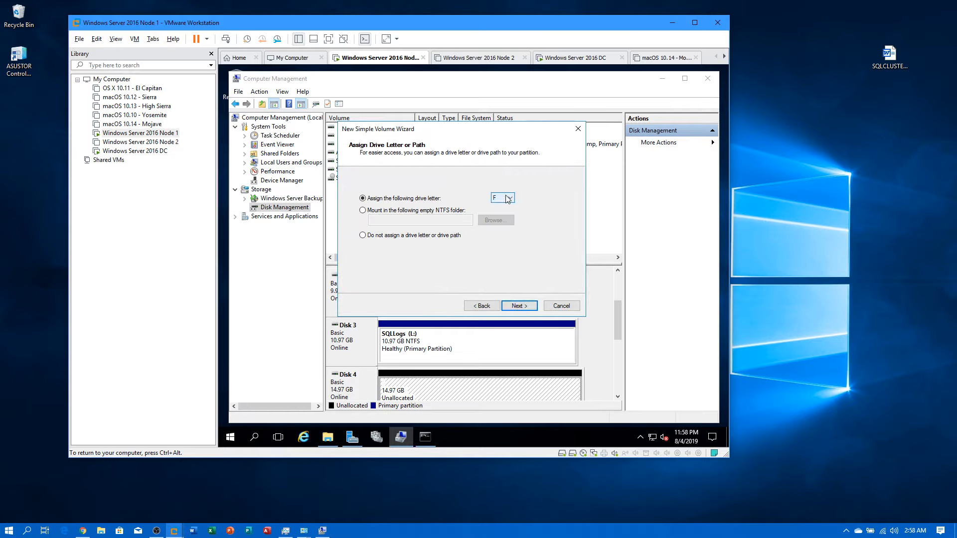
pyautogui.click(502, 198)
pyautogui.click(500, 248)
pyautogui.click(521, 307)
pyautogui.moveTo(485, 246); pyautogui.dragTo(417, 249)
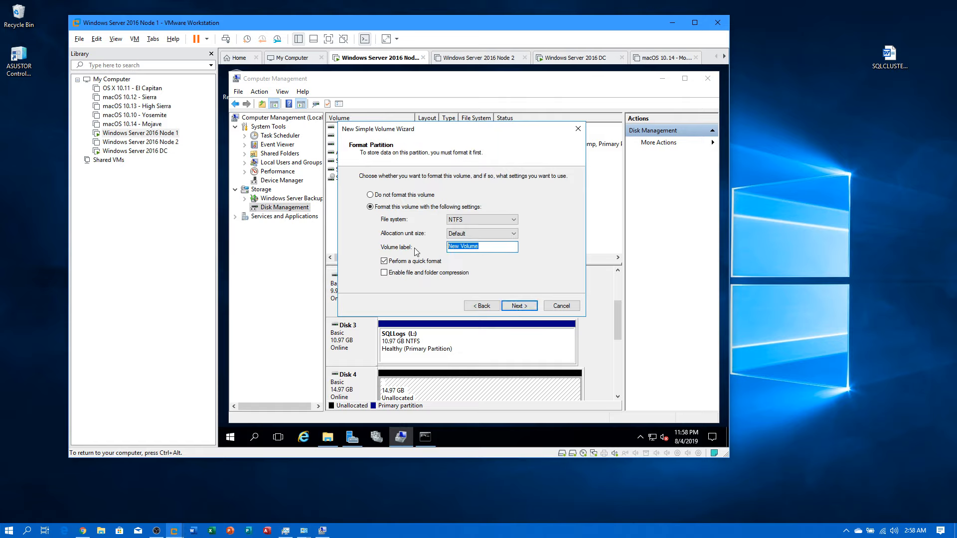
pyautogui.write('SQL')
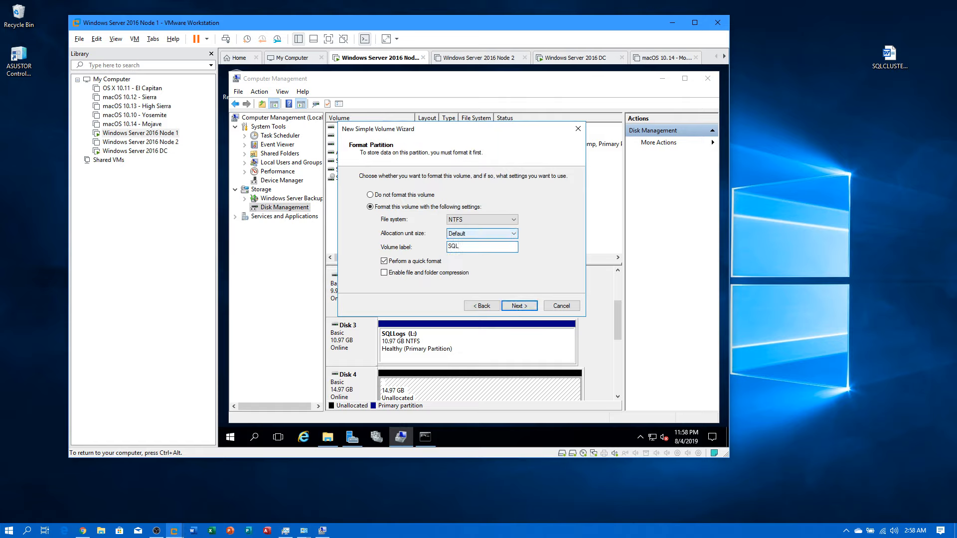
pyautogui.write('Tmp')
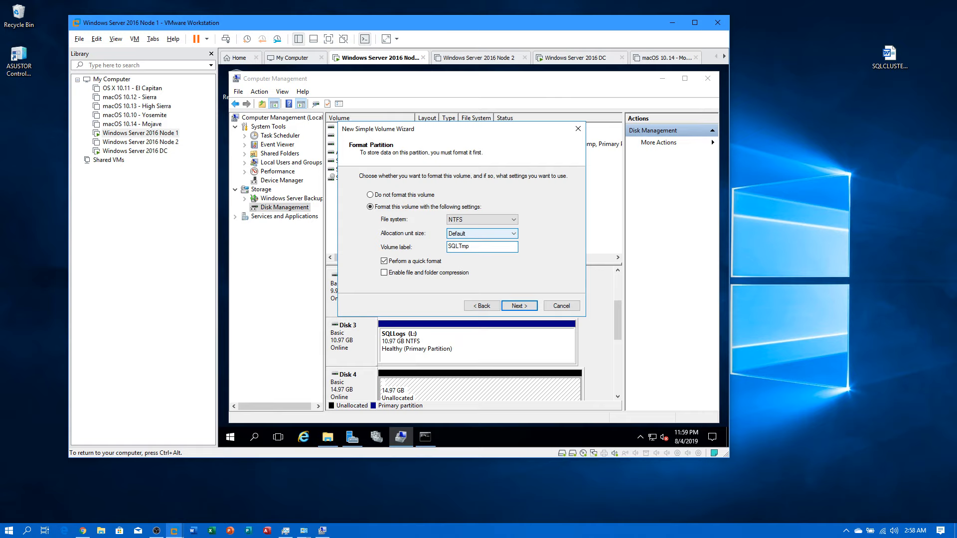
pyautogui.click(533, 305)
pyautogui.click(533, 306)
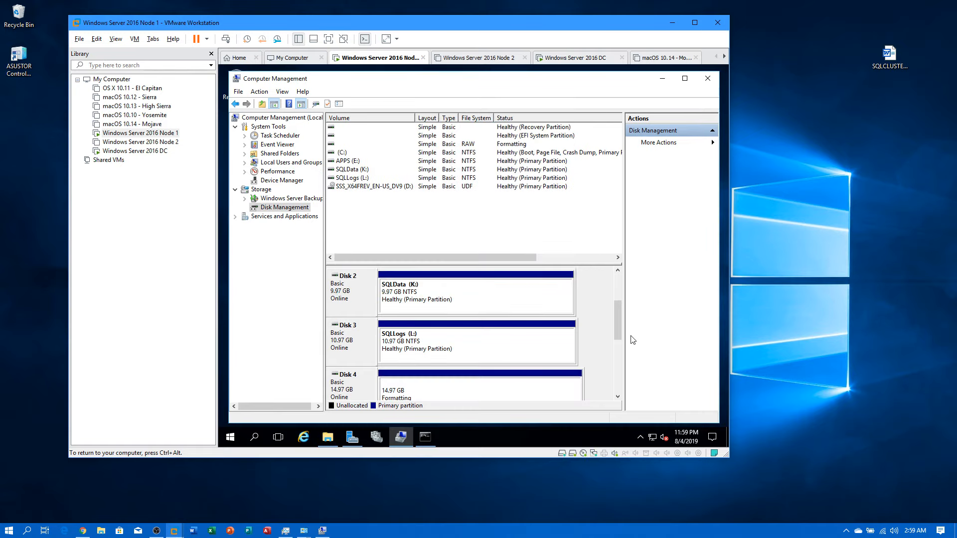
pyautogui.moveTo(620, 331); pyautogui.dragTo(617, 339)
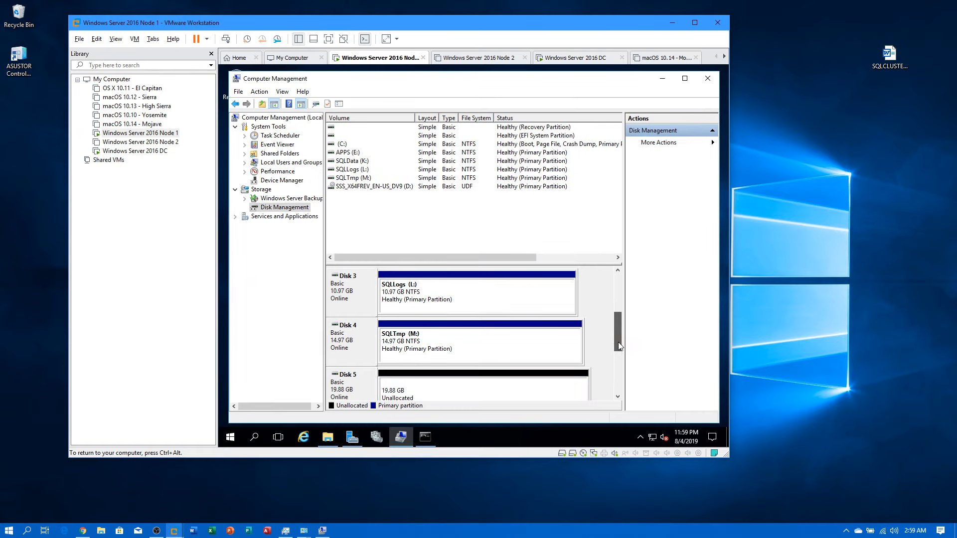
# Step: Start a new simple volume on Disk 5 using the full 20350 MB and drive letter N
pyautogui.rightClick(542, 383)
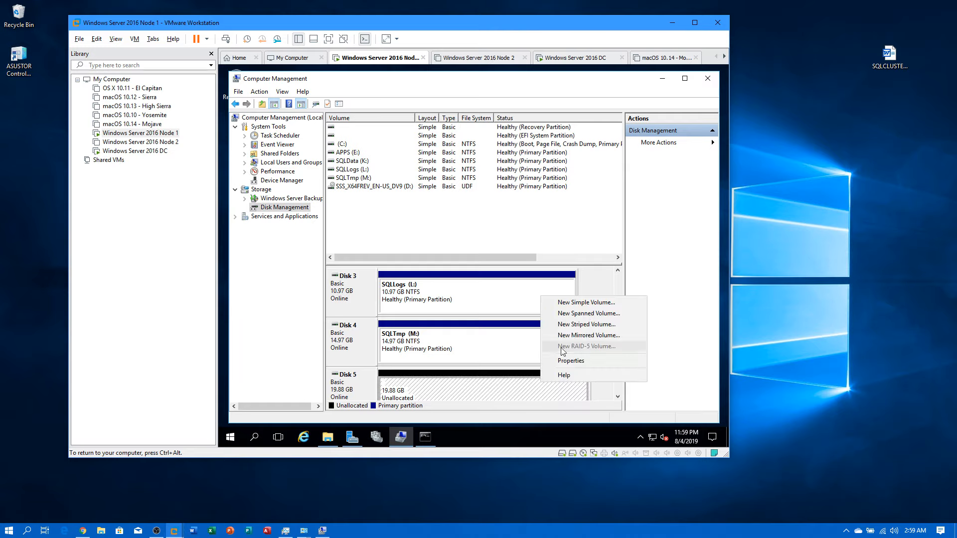
pyautogui.click(583, 303)
pyautogui.click(508, 305)
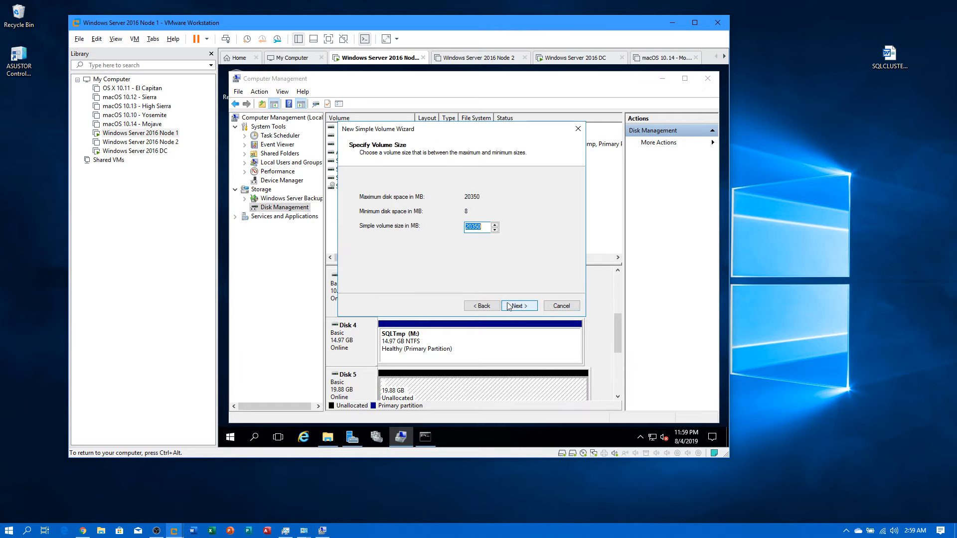
pyautogui.click(522, 308)
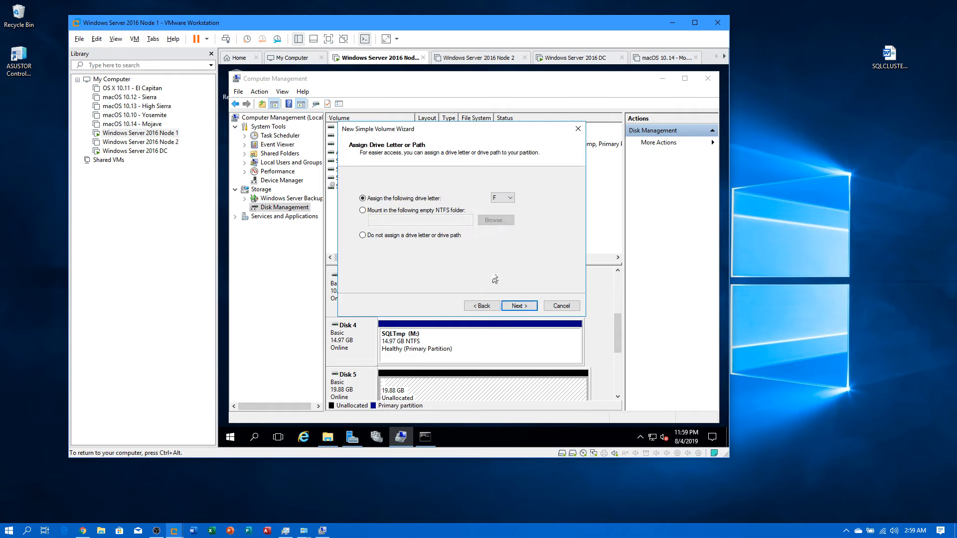
pyautogui.click(493, 199)
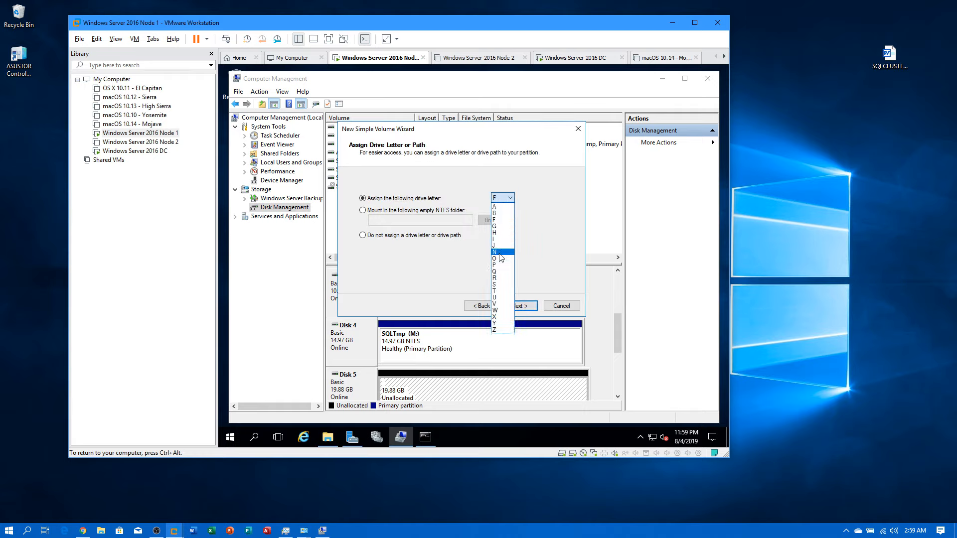
pyautogui.click(501, 254)
pyautogui.click(518, 304)
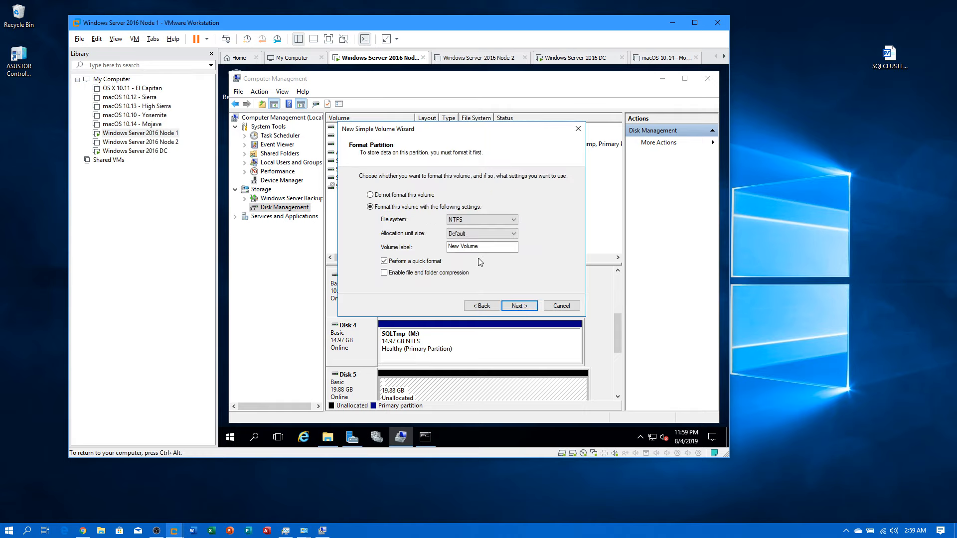
# Step: Label the Disk 5 volume SQLBackup, correcting the capitalization, and finish the wizard
pyautogui.moveTo(479, 246); pyautogui.dragTo(447, 237)
pyautogui.write('SQ')
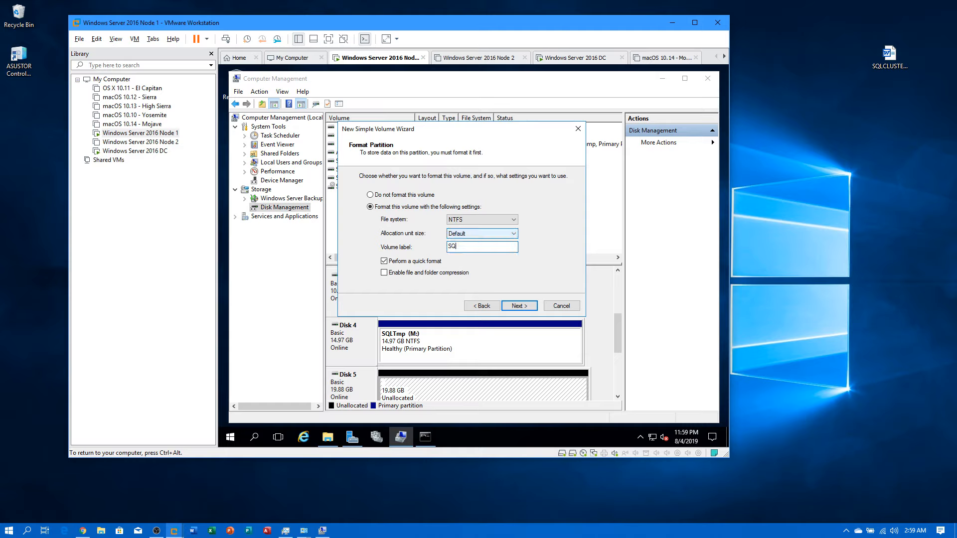
pyautogui.write('lBackup')
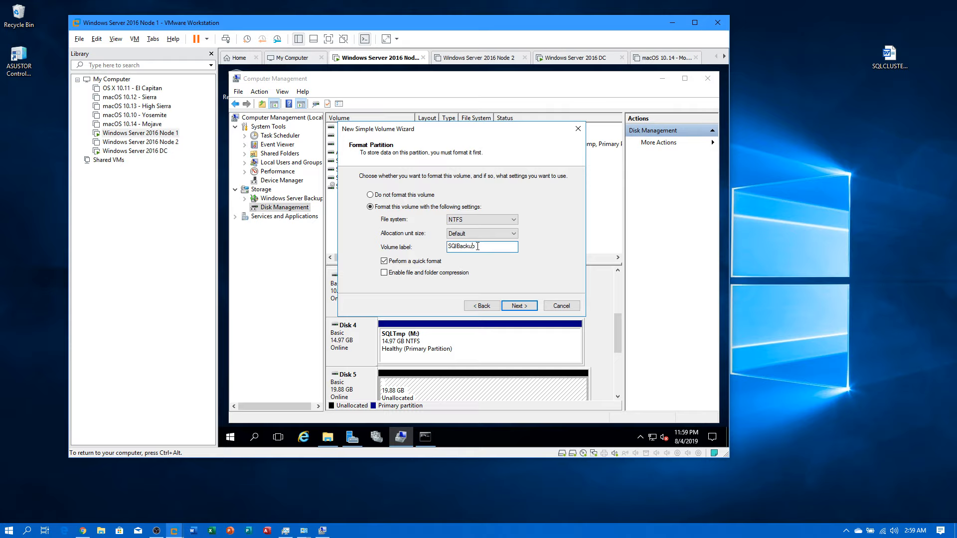
pyautogui.press('BackSpace')
pyautogui.write('L')
pyautogui.click(518, 306)
pyautogui.click(518, 305)
pyautogui.moveTo(617, 342); pyautogui.dragTo(617, 353)
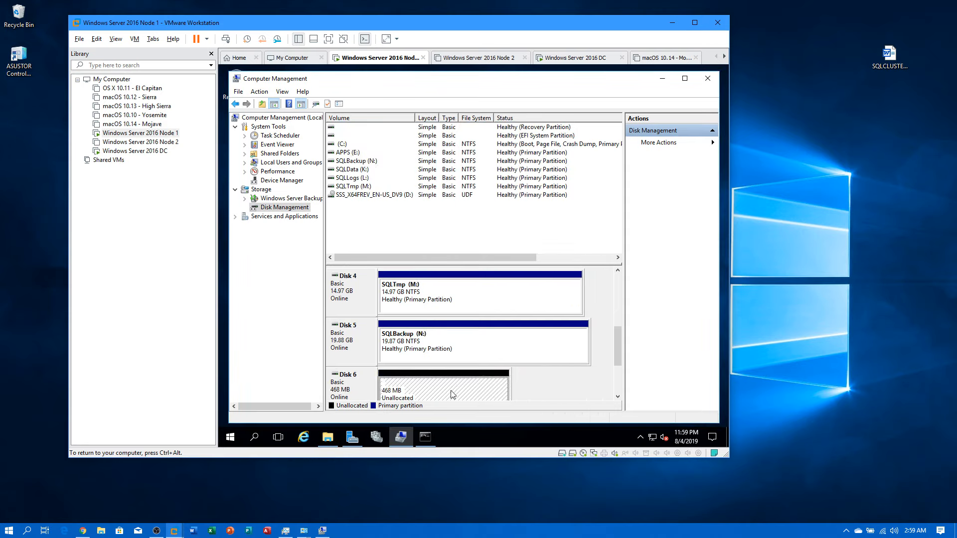
# Step: Create a 466 MB NTFS volume on Disk 6 labelled Quorum as drive Q
pyautogui.rightClick(466, 378)
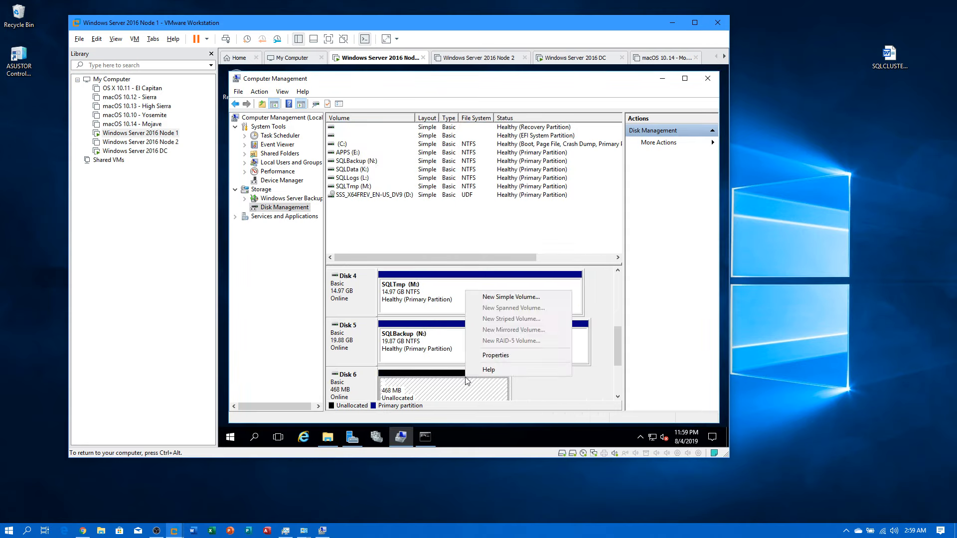
pyautogui.click(495, 296)
pyautogui.click(516, 306)
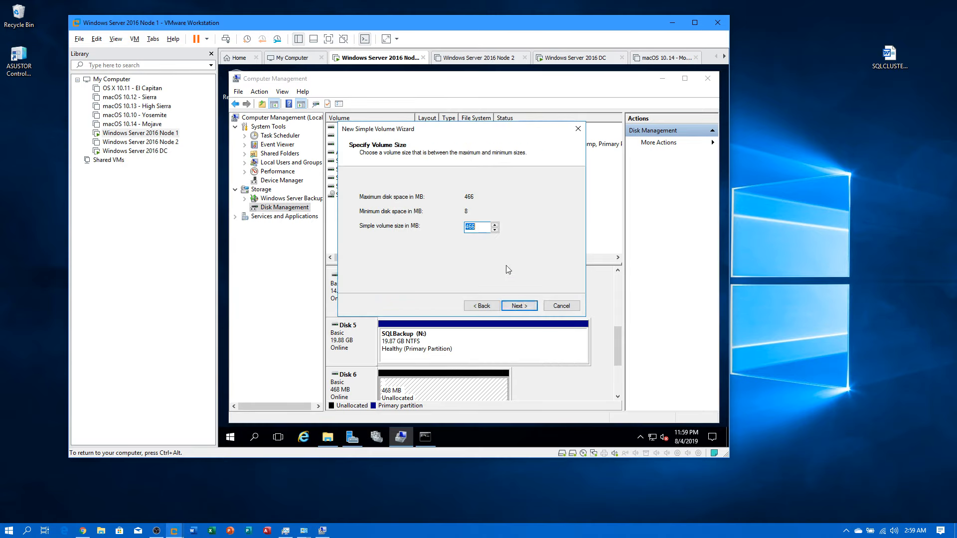
pyautogui.click(516, 306)
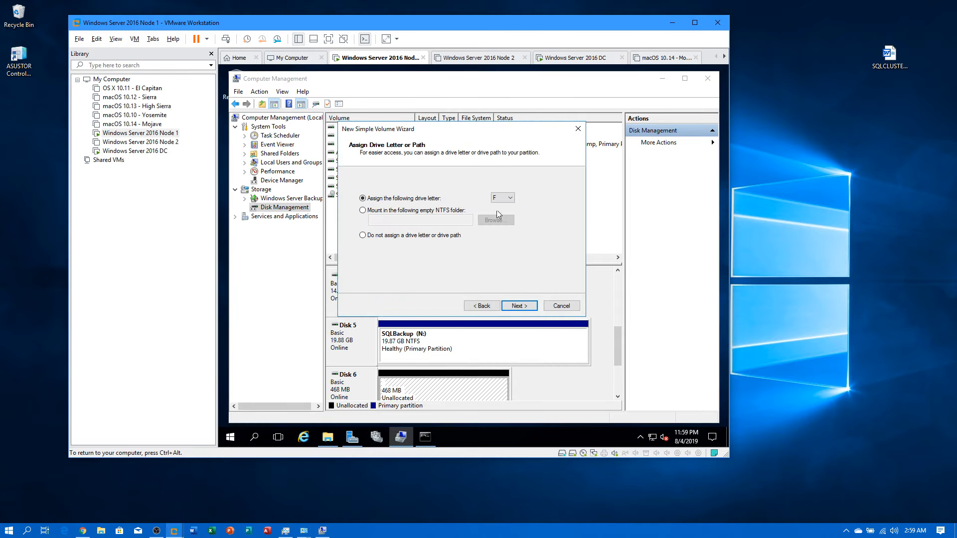
pyautogui.click(502, 198)
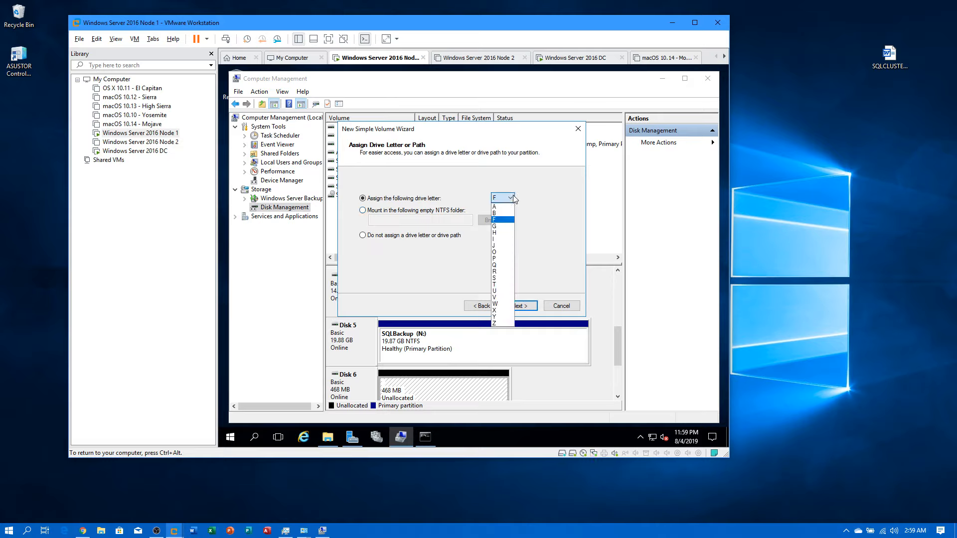
pyautogui.click(495, 266)
pyautogui.click(518, 306)
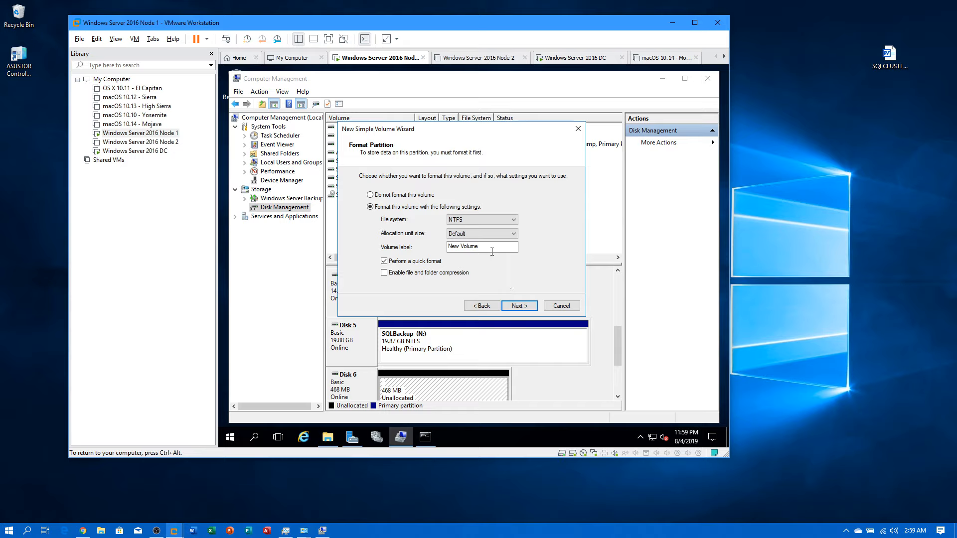
pyautogui.moveTo(491, 248); pyautogui.dragTo(441, 248)
pyautogui.write('Quorum')
pyautogui.click(528, 307)
pyautogui.click(528, 307)
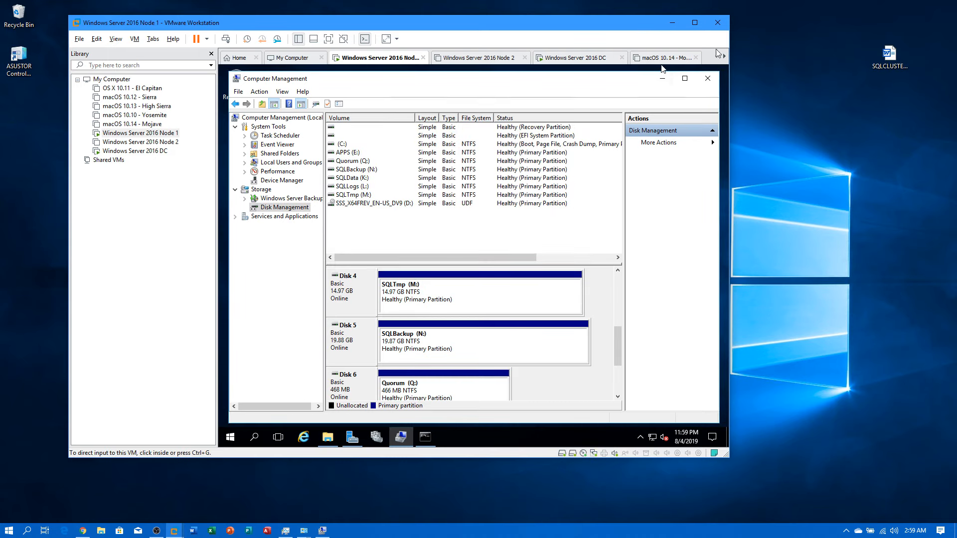
# Step: Open SQLCLUSTERINGSETUP.doc and scroll down to the data directories section
pyautogui.doubleClick(895, 55)
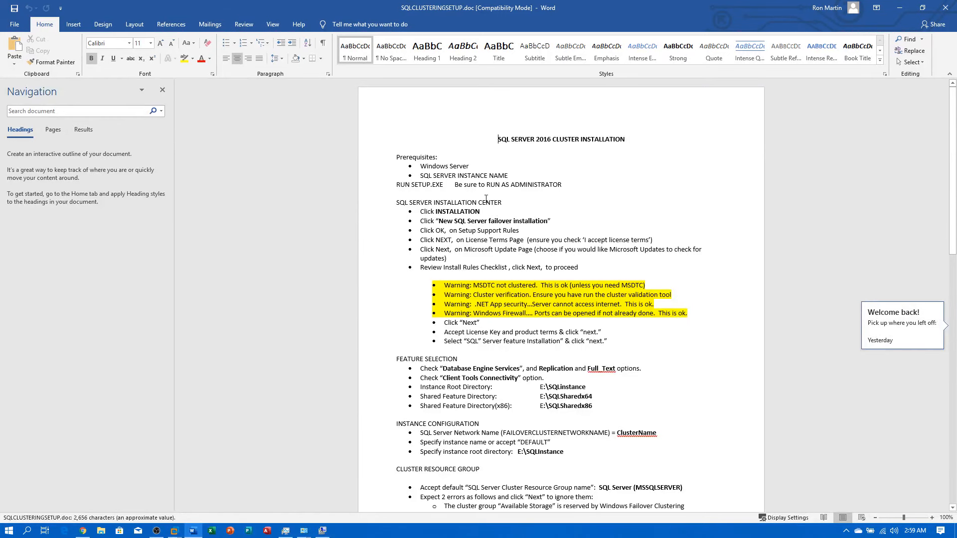
pyautogui.scroll(-2, 578, 180)
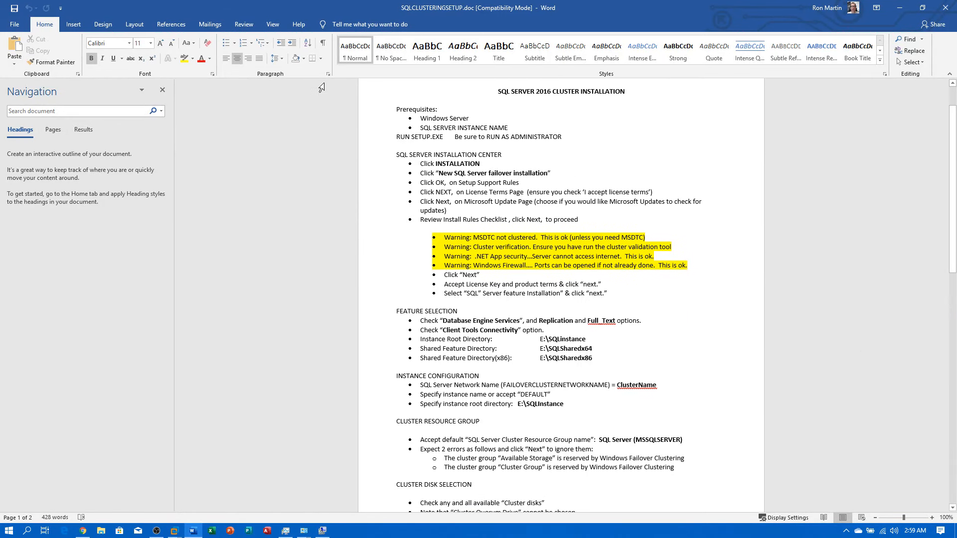
pyautogui.scroll(-6, 523, 177)
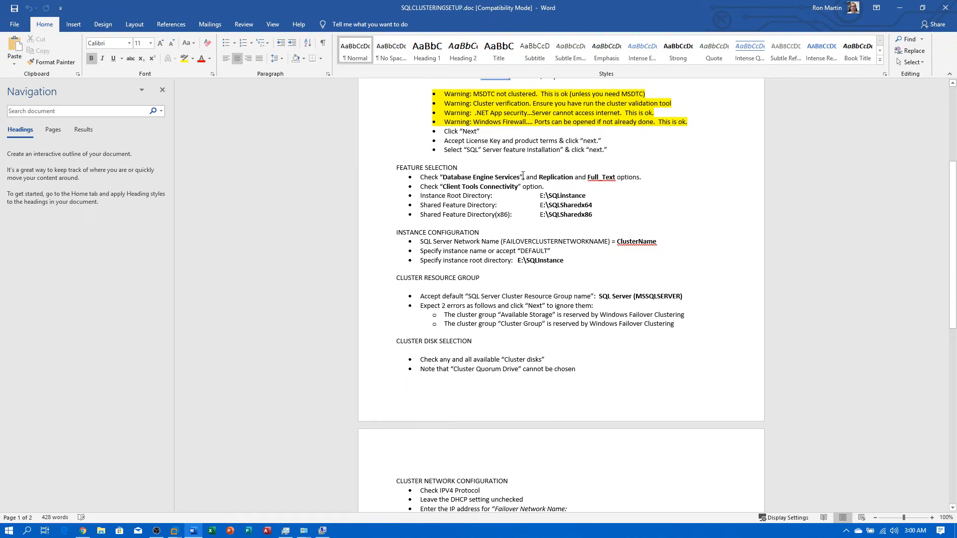
pyautogui.scroll(-8, 524, 170)
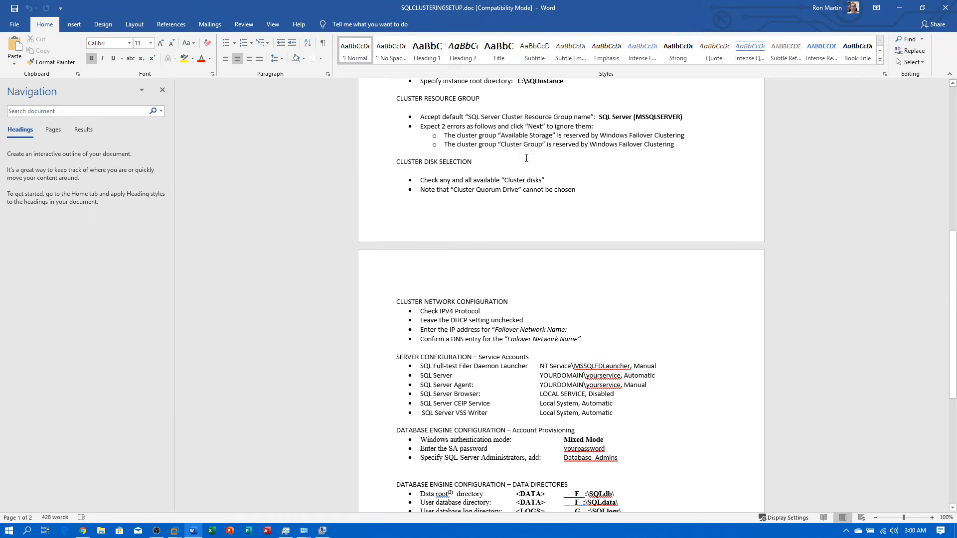
pyautogui.scroll(-7, 526, 155)
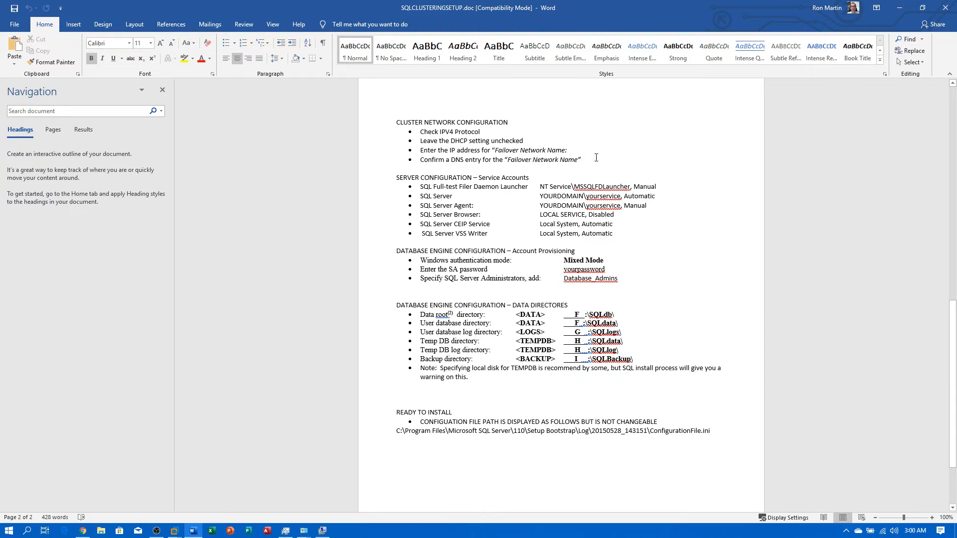
pyautogui.scroll(-4, 596, 157)
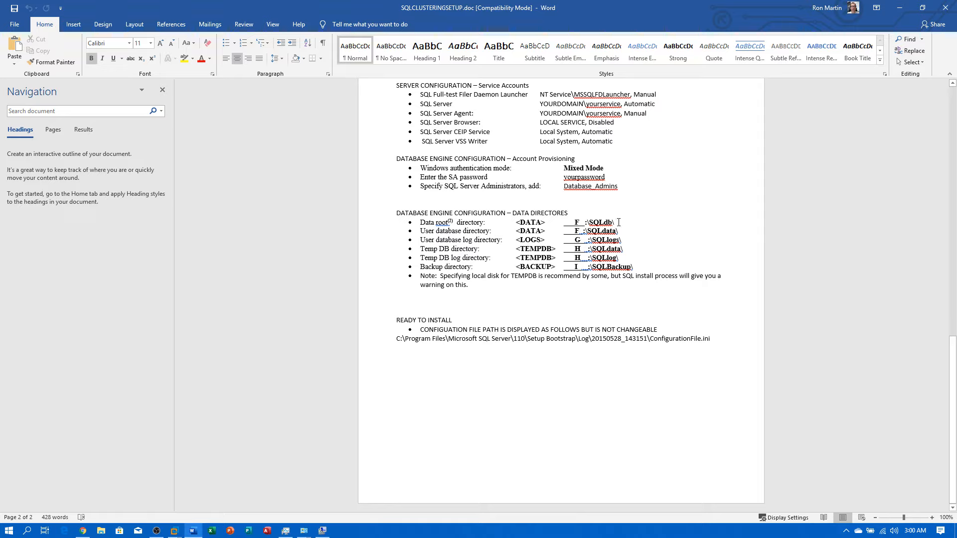
# Step: Review the data directories heading and its bullets, placing the cursor in the Data root line
pyautogui.moveTo(584, 216); pyautogui.dragTo(548, 215)
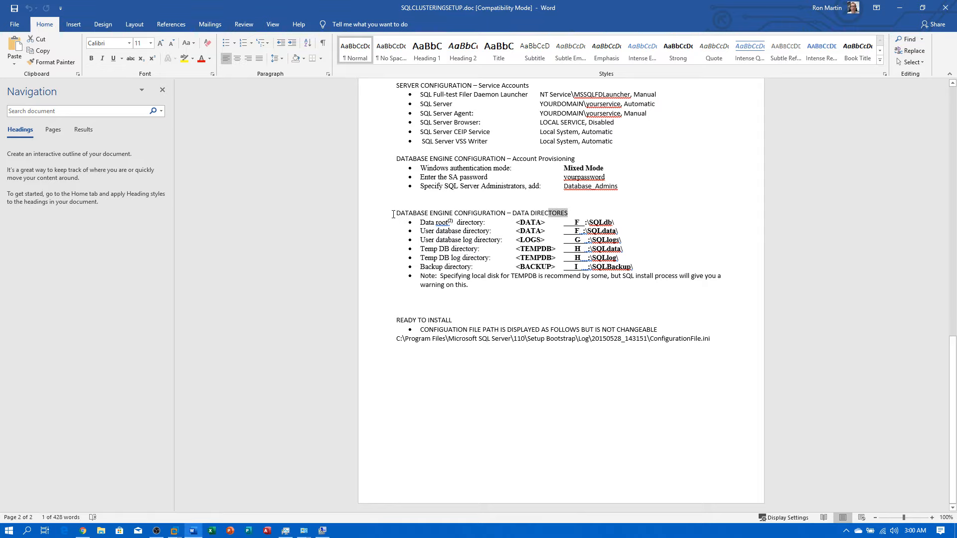
pyautogui.moveTo(396, 214); pyautogui.dragTo(619, 275)
pyautogui.click(619, 204)
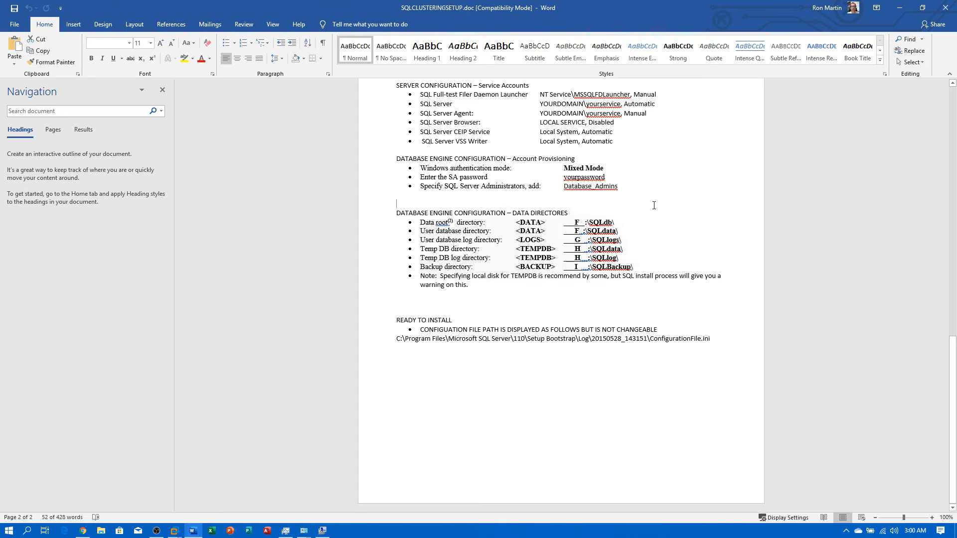
pyautogui.click(616, 222)
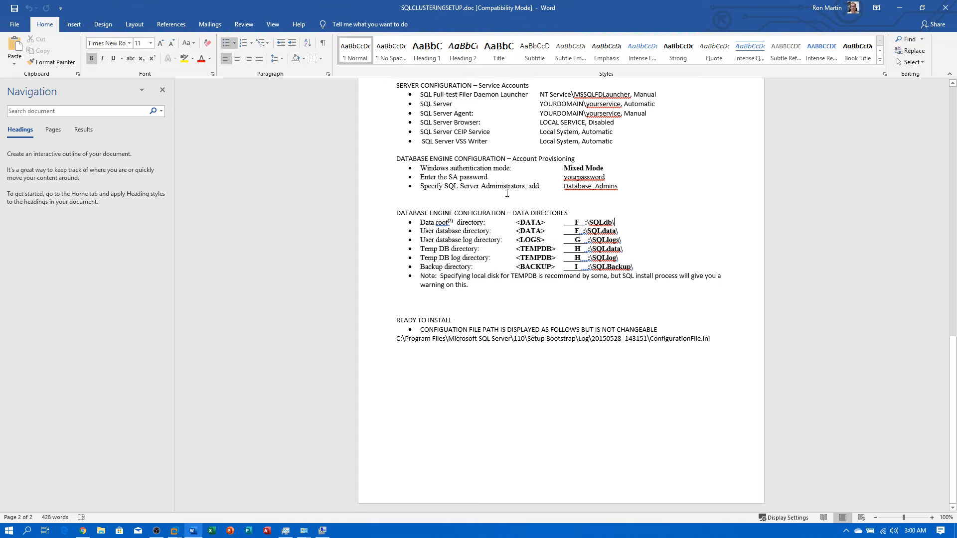
pyautogui.scroll(8, 506, 193)
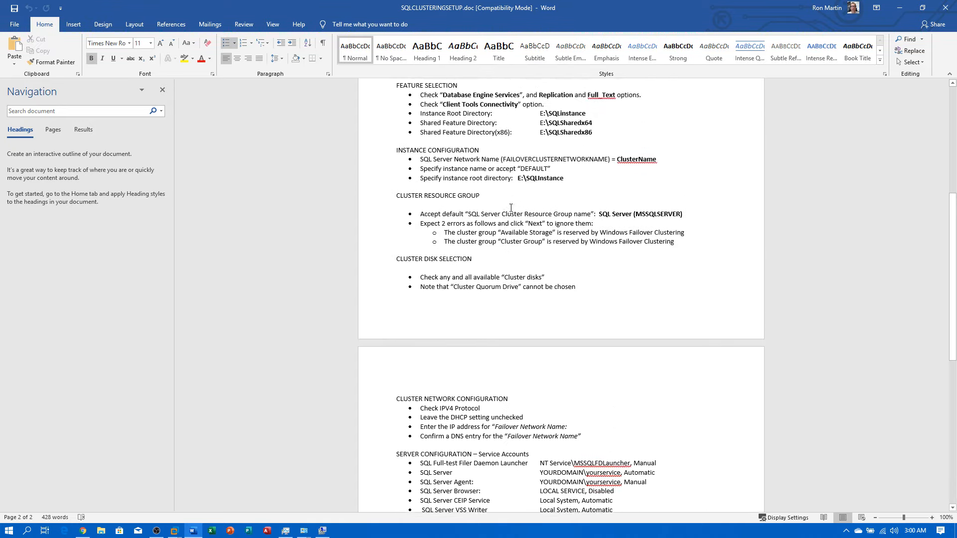
pyautogui.scroll(1, 511, 207)
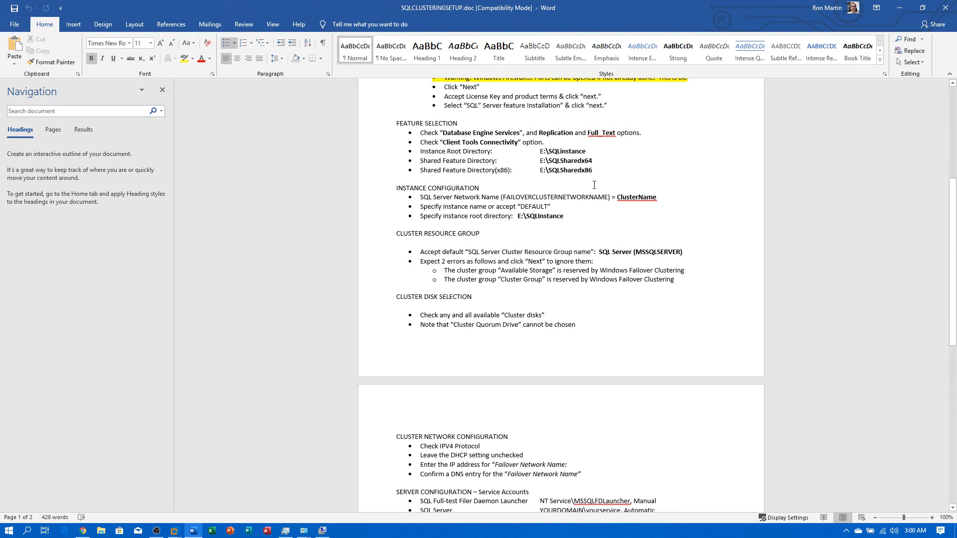
pyautogui.scroll(-7, 569, 223)
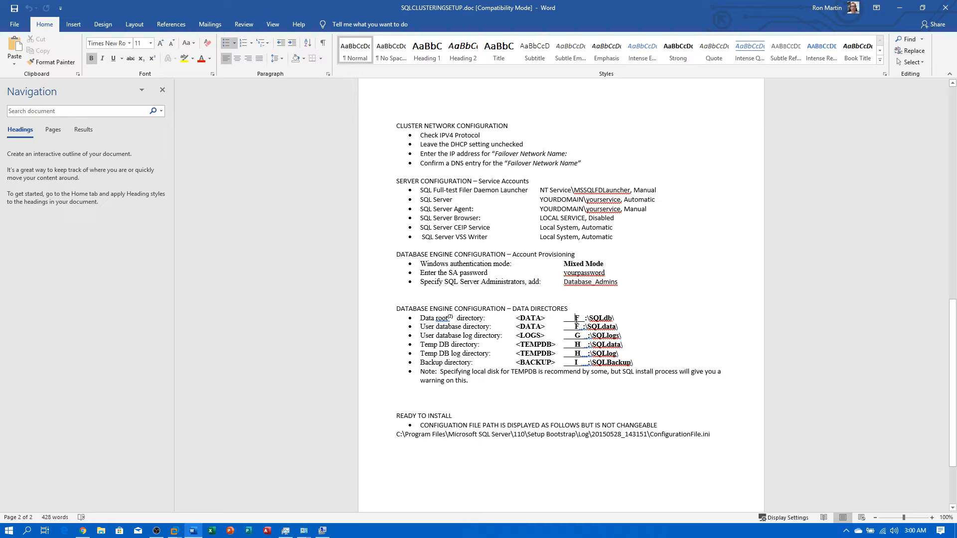
# Step: Change the directory drive letters to K, L, M, M and N, then save and close the guide
pyautogui.doubleClick(577, 318)
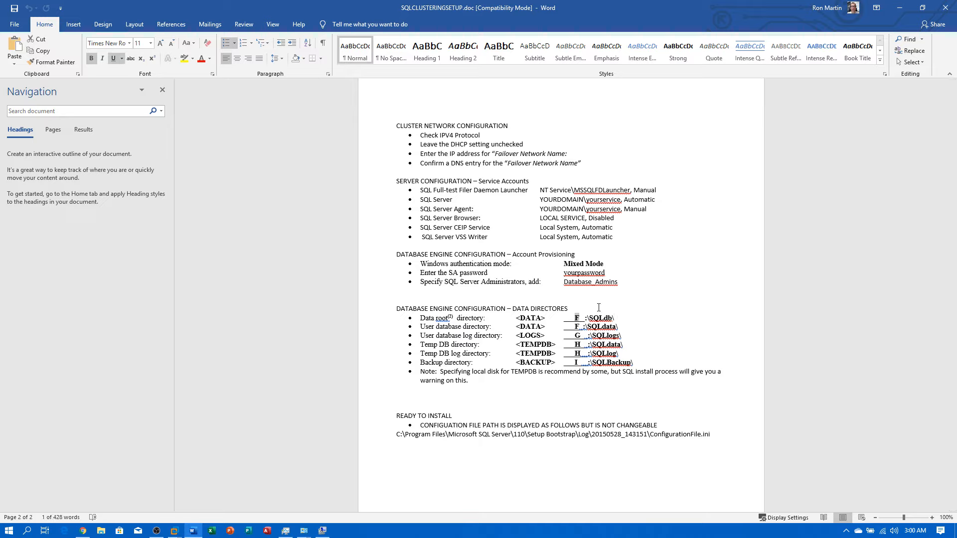
pyautogui.write('K')
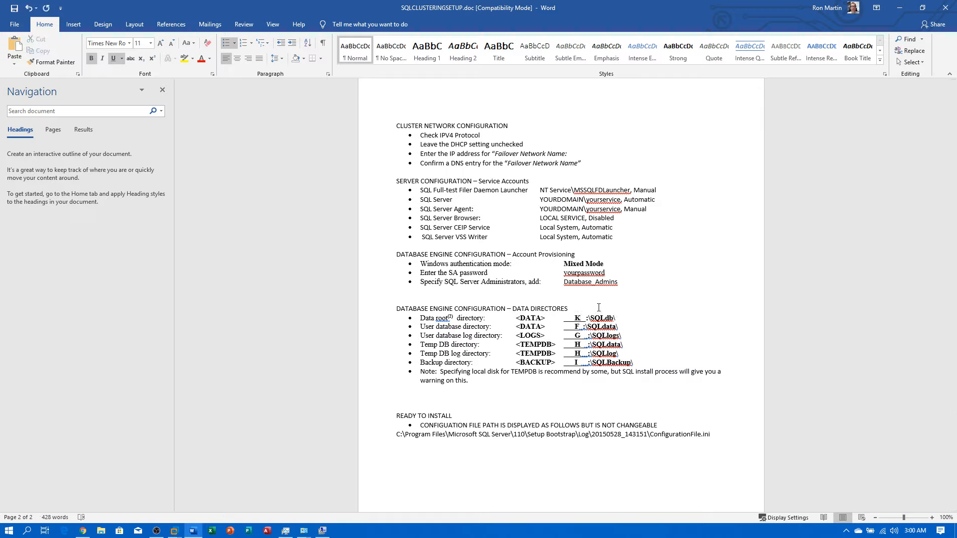
pyautogui.write('K')
pyautogui.press('Home')
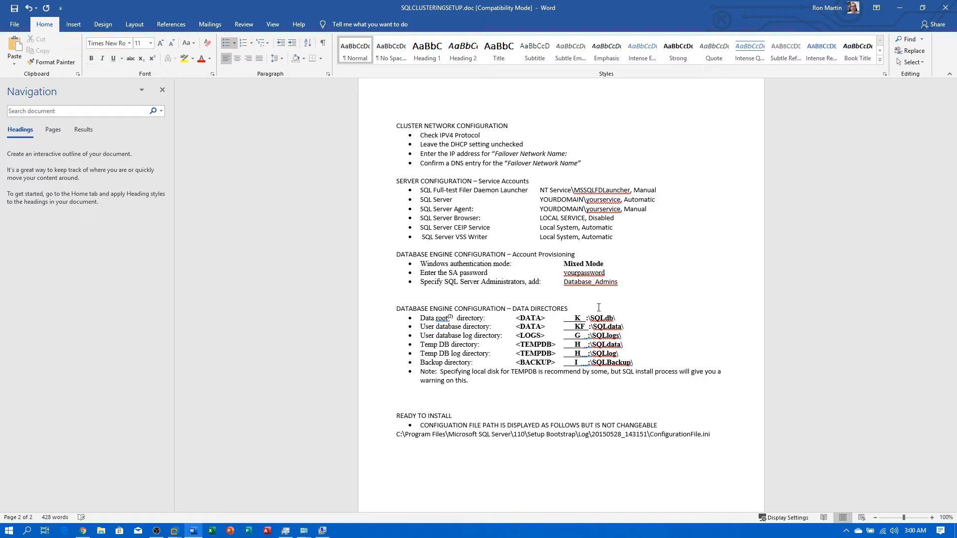
pyautogui.click(581, 326)
pyautogui.press('Delete')
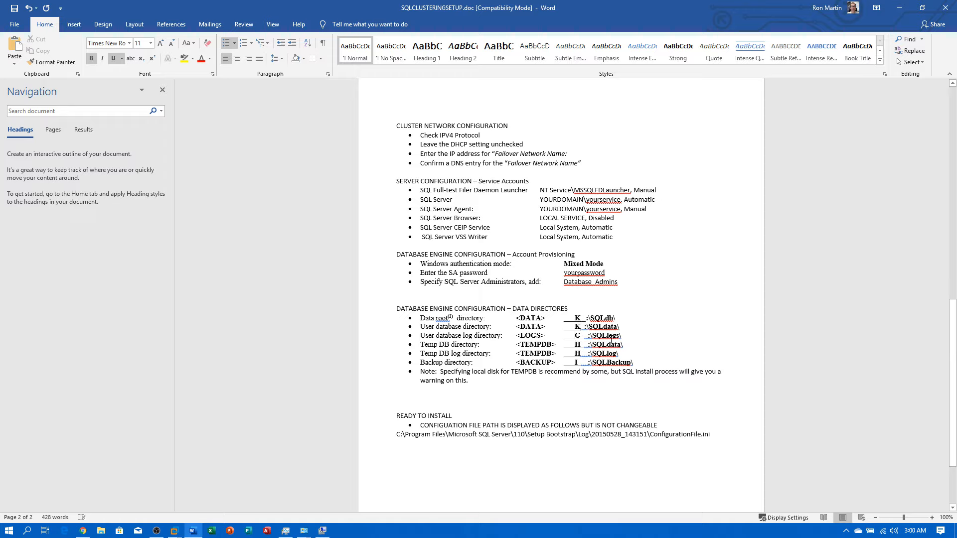
pyautogui.write('L')
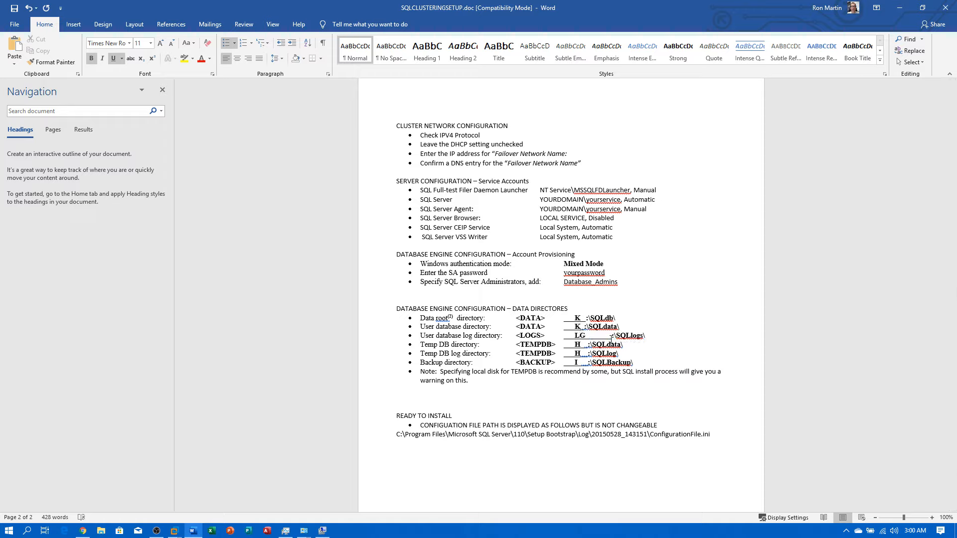
pyautogui.press('Delete')
pyautogui.write('M')
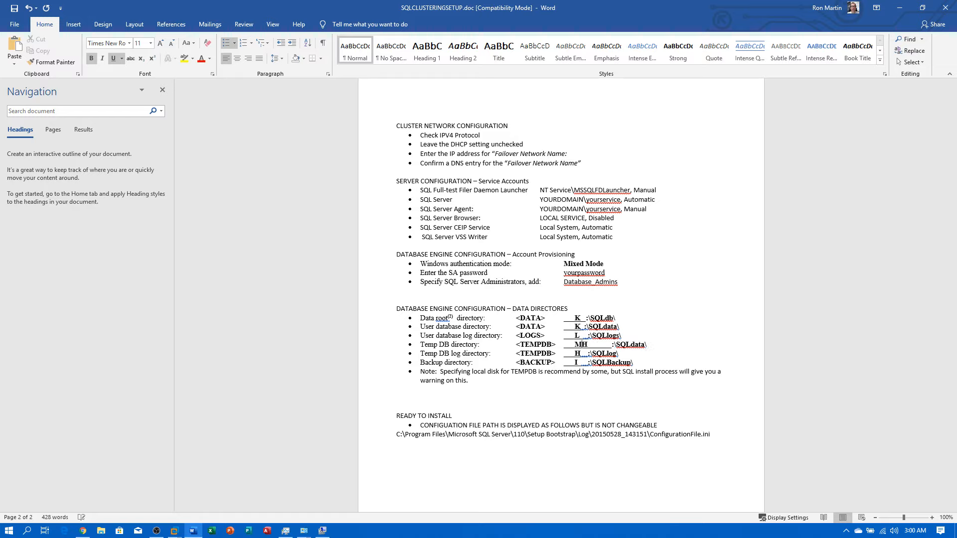
pyautogui.press('Delete')
pyautogui.write('M')
pyautogui.write('N')
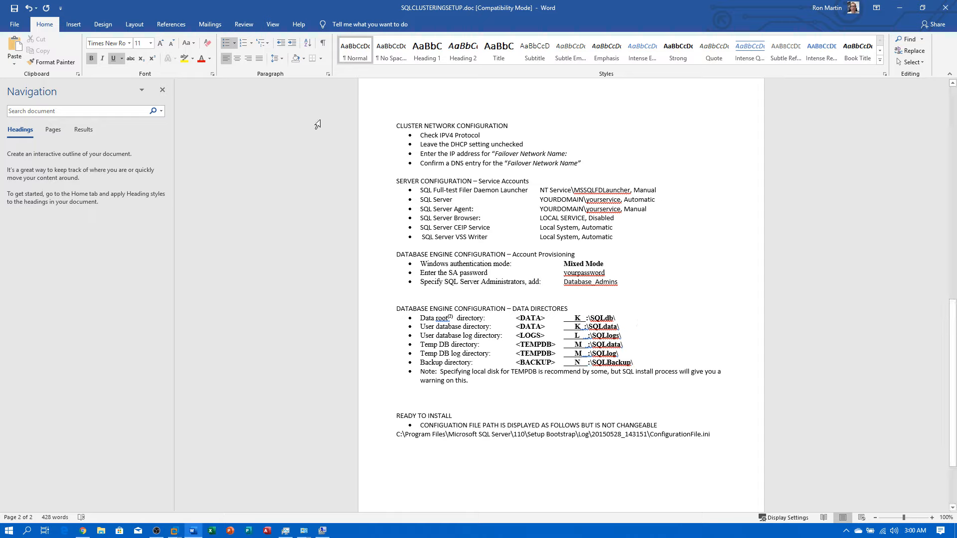
pyautogui.click(14, 9)
pyautogui.click(947, 10)
# Step: Move the setup document icon aside, then check Node 1's new drives in This PC and minimize it
pyautogui.moveTo(19, 138); pyautogui.dragTo(815, 58)
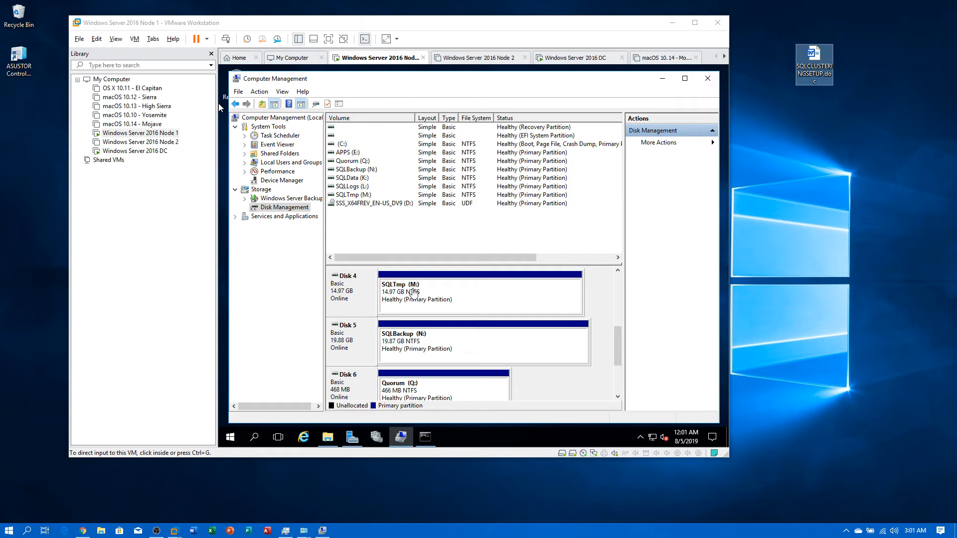
pyautogui.click(617, 348)
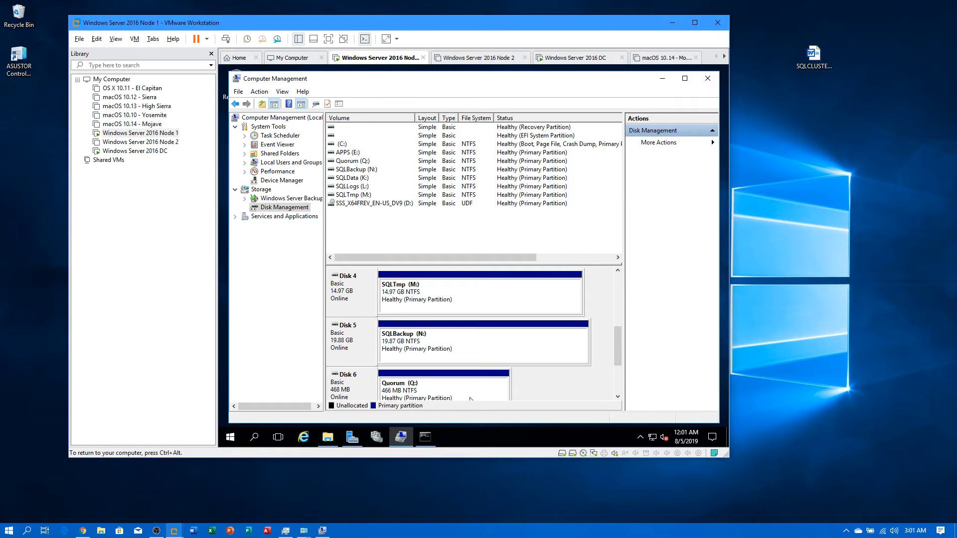
pyautogui.click(333, 440)
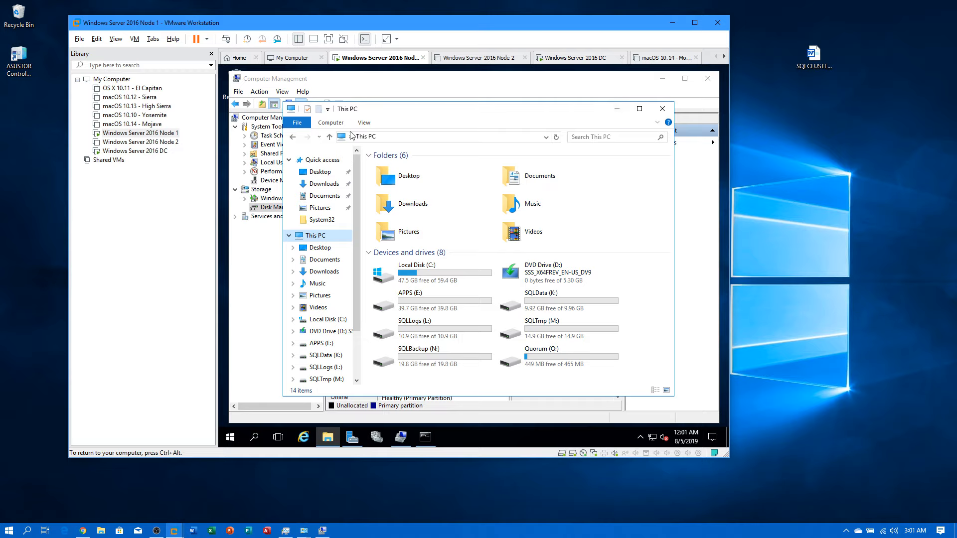
pyautogui.click(616, 114)
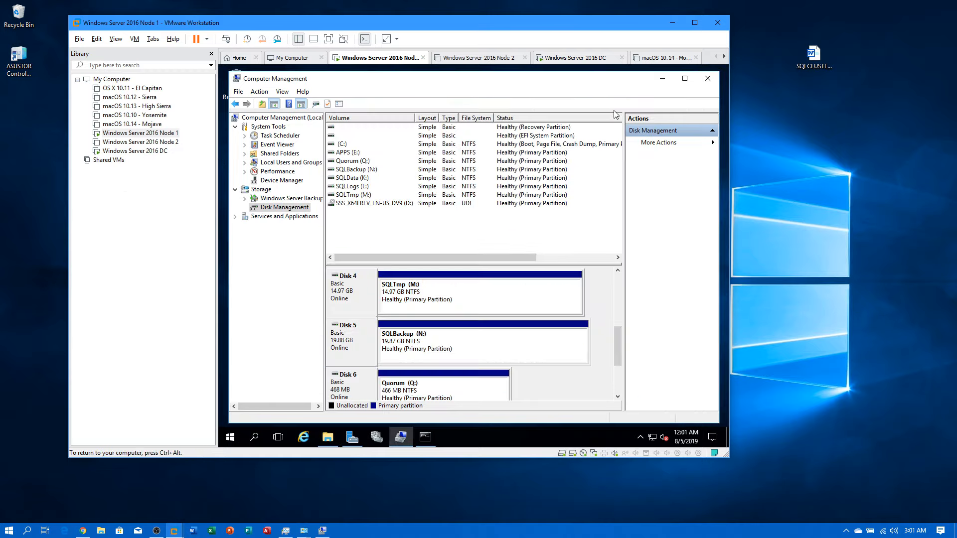
# Step: Close Computer Management and launch Failover Cluster Manager from the Start menu
pyautogui.click(708, 80)
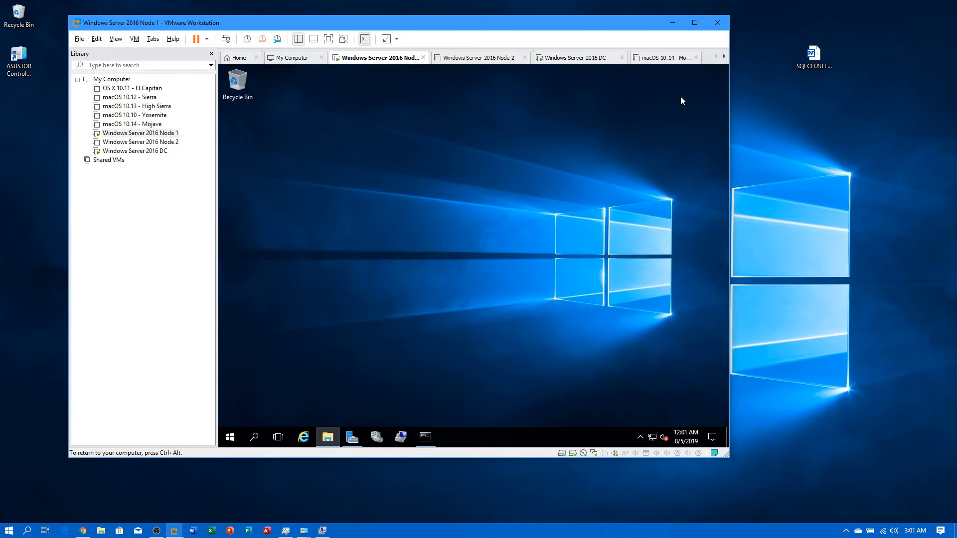
pyautogui.click(230, 436)
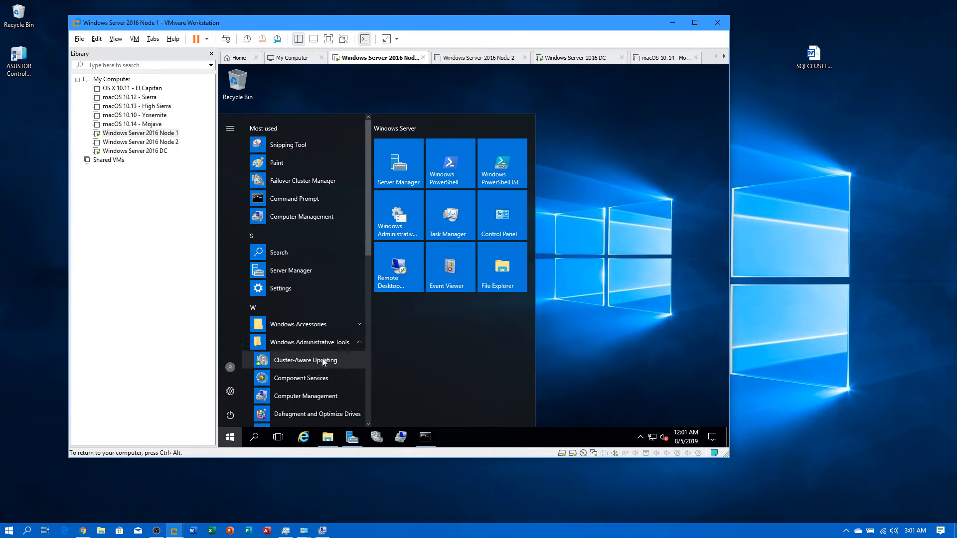
pyautogui.scroll(-4, 319, 355)
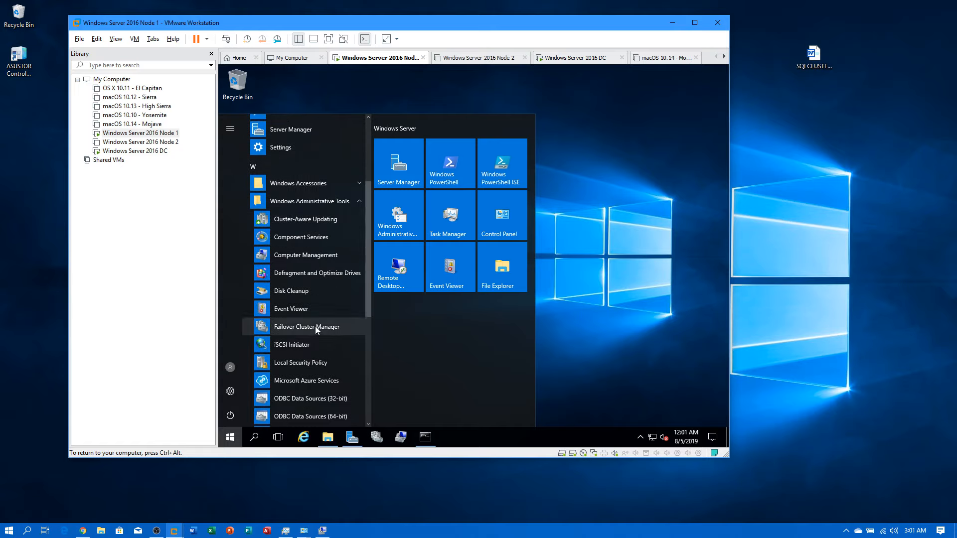
pyautogui.click(377, 442)
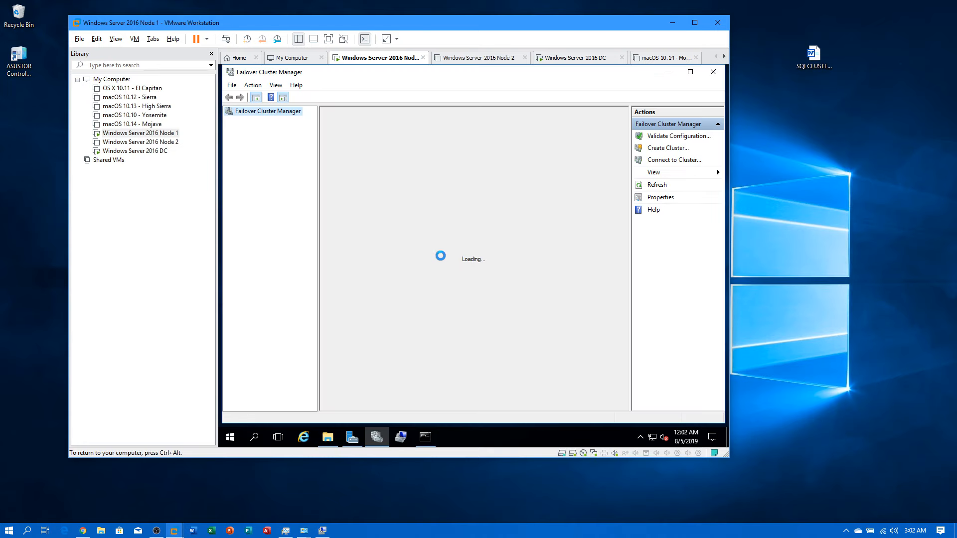
# Step: Start the Create Cluster wizard, add Node1 as a server, and continue to validation
pyautogui.click(655, 148)
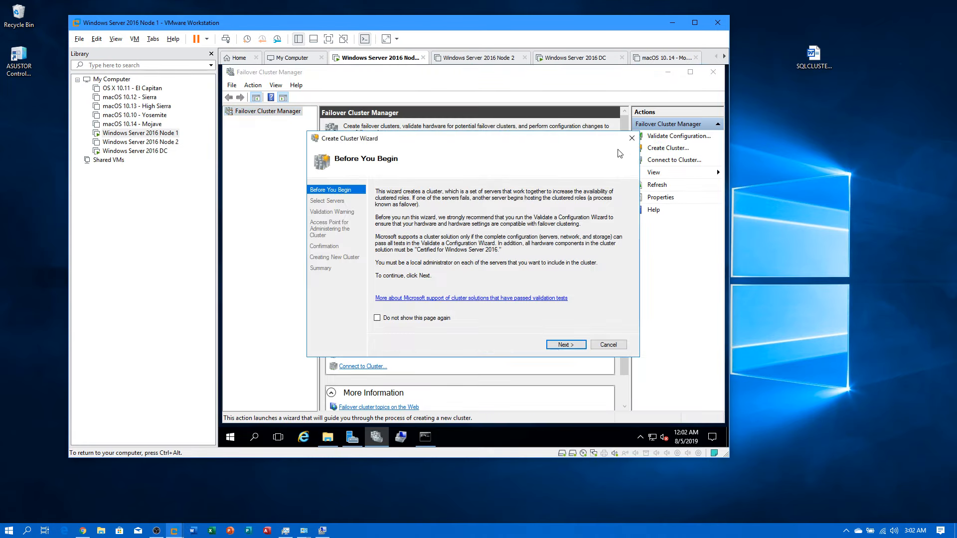
pyautogui.click(553, 345)
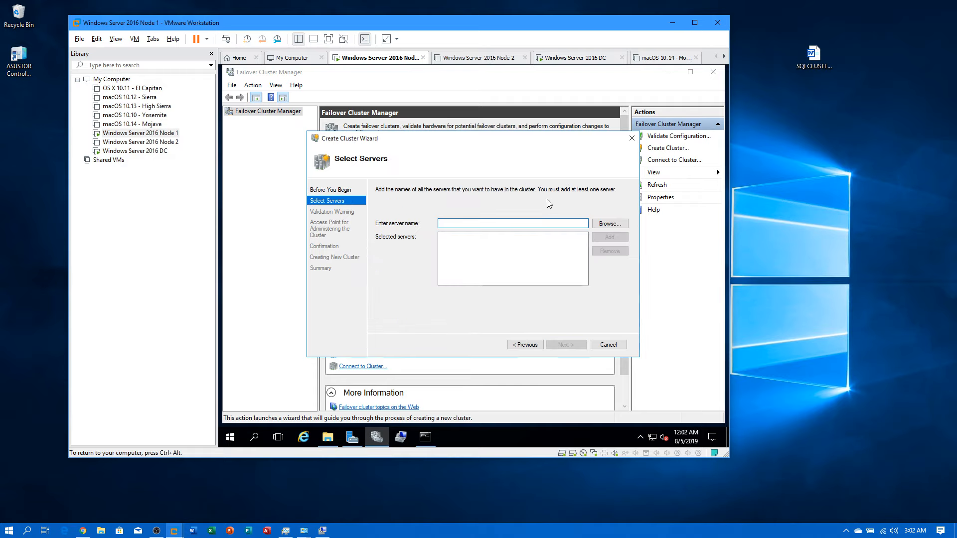
pyautogui.write('Node1')
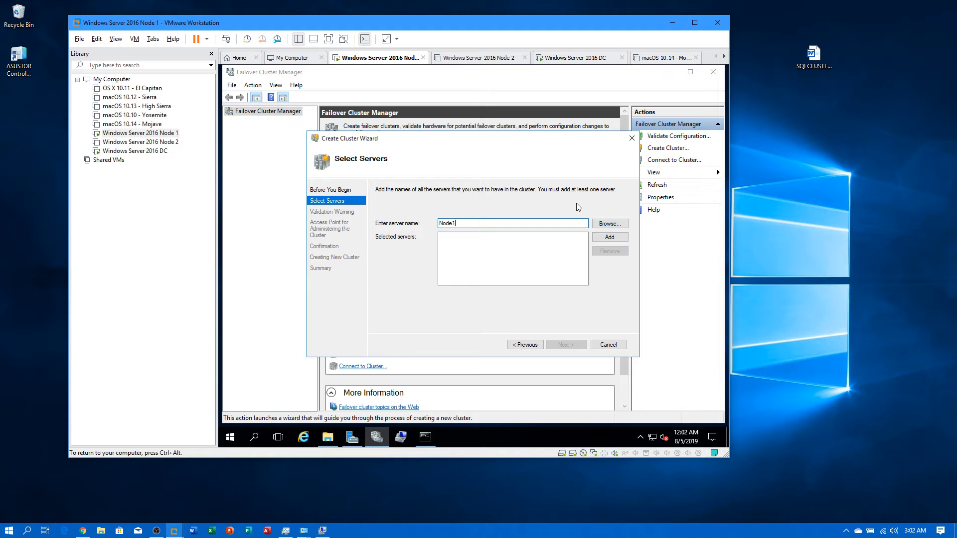
pyautogui.click(608, 236)
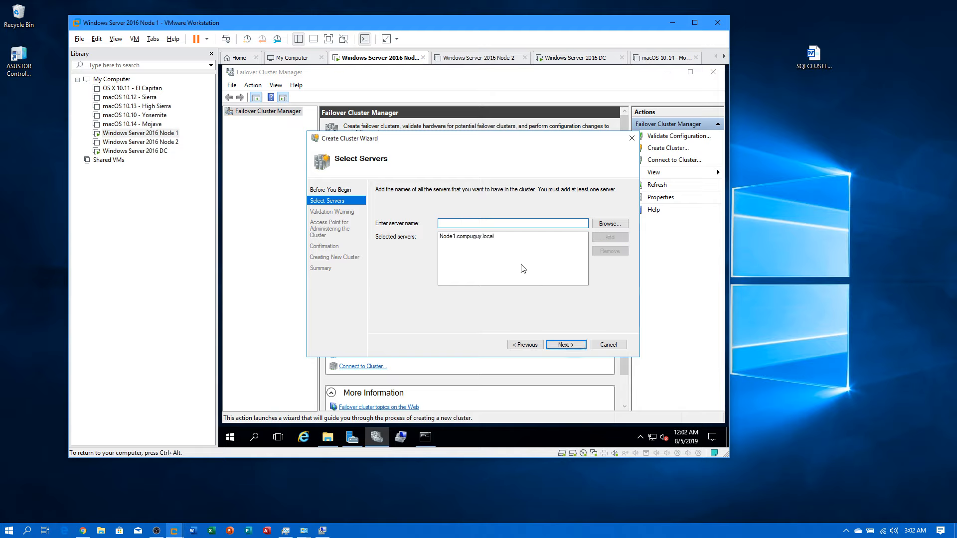
pyautogui.click(566, 343)
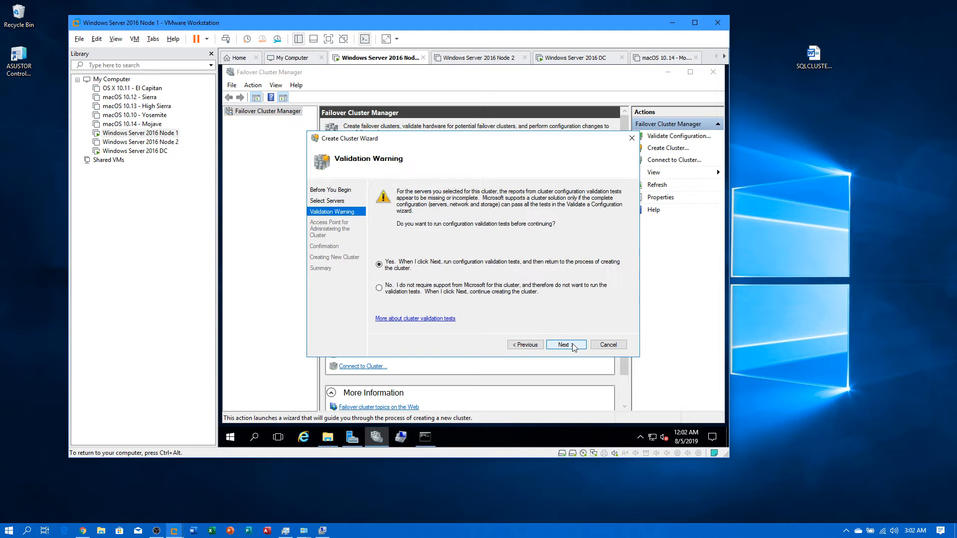
# Step: Skip the validation tests and enter DBCLUSTER as the cluster name
pyautogui.click(380, 289)
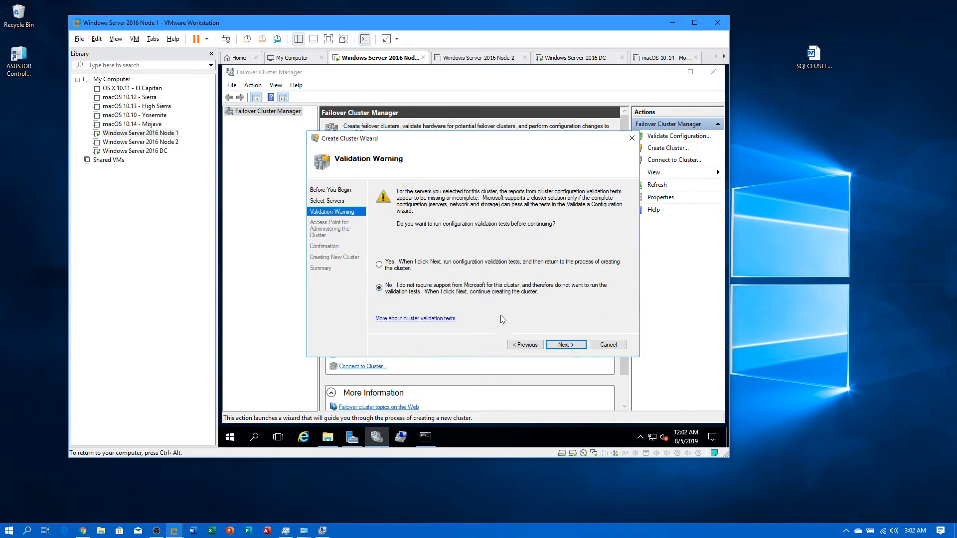
pyautogui.click(563, 345)
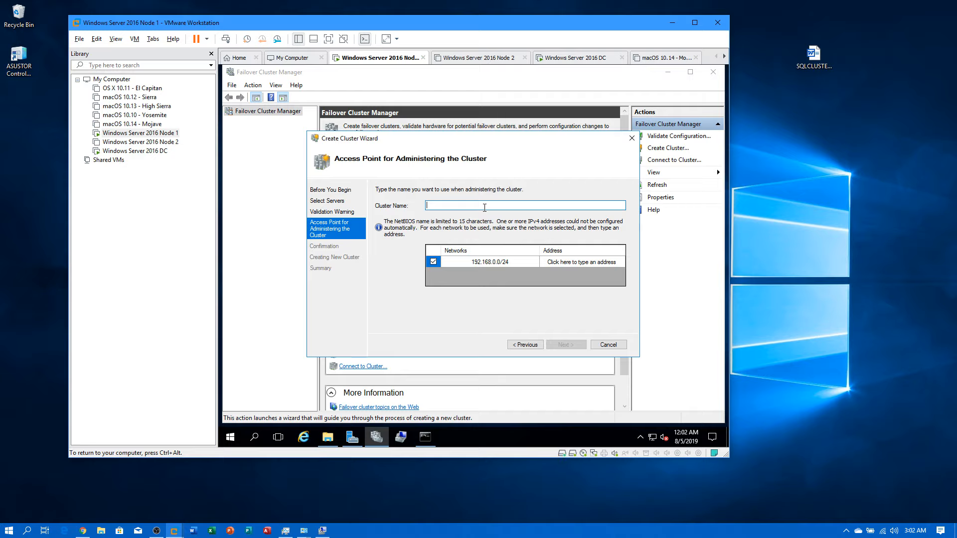
pyautogui.write('BCLUSTER')
# Step: Set the cluster address to 192.168.0.13 and advance to the Confirmation page
pyautogui.click(571, 262)
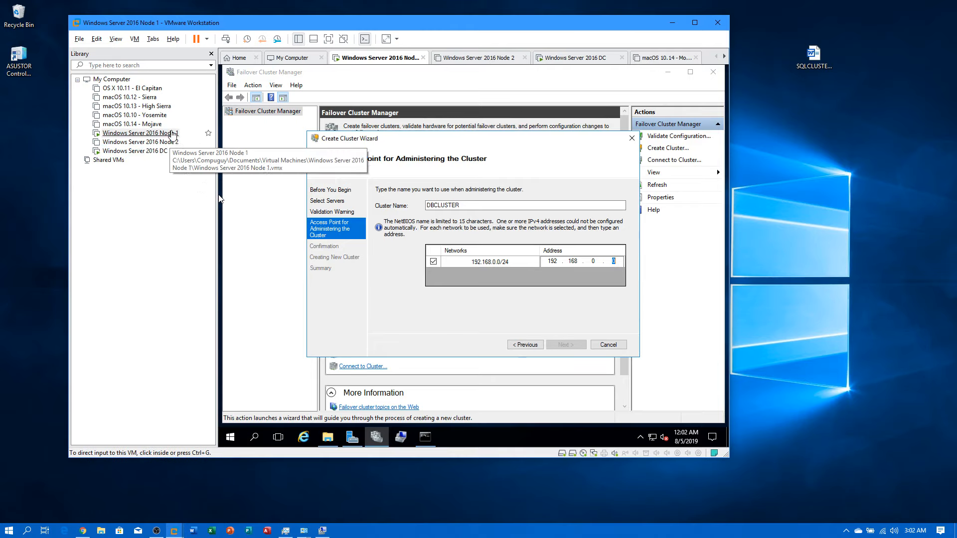
pyautogui.click(614, 261)
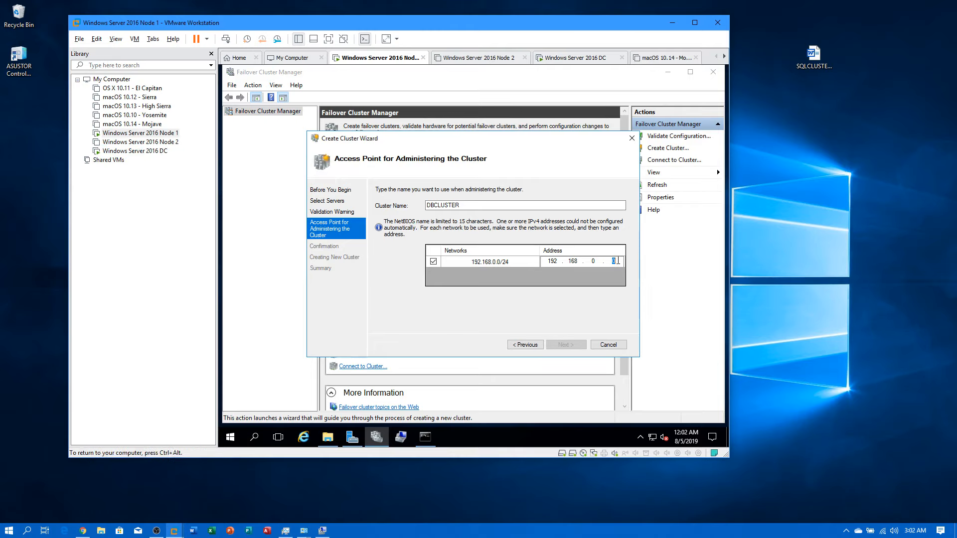
pyautogui.press('BackSpace')
pyautogui.write('13')
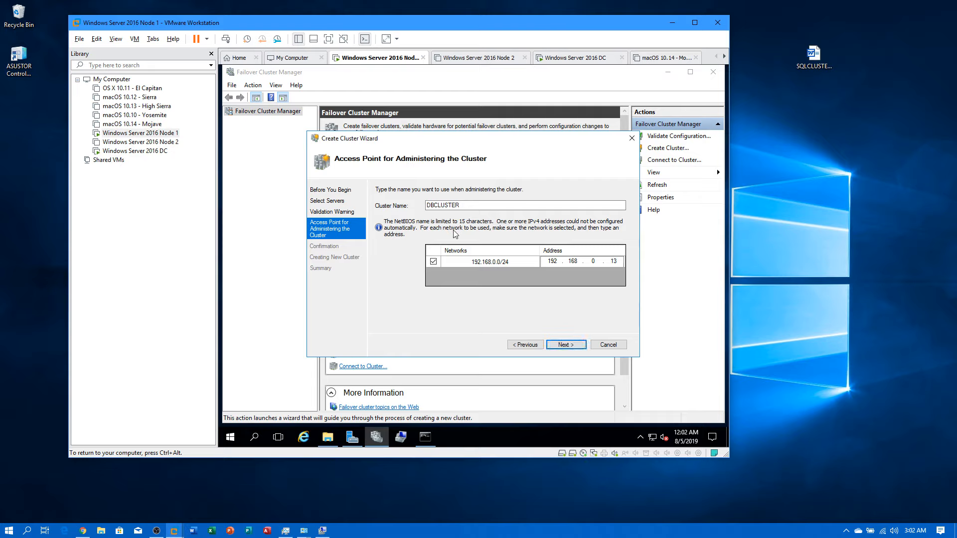
pyautogui.click(565, 345)
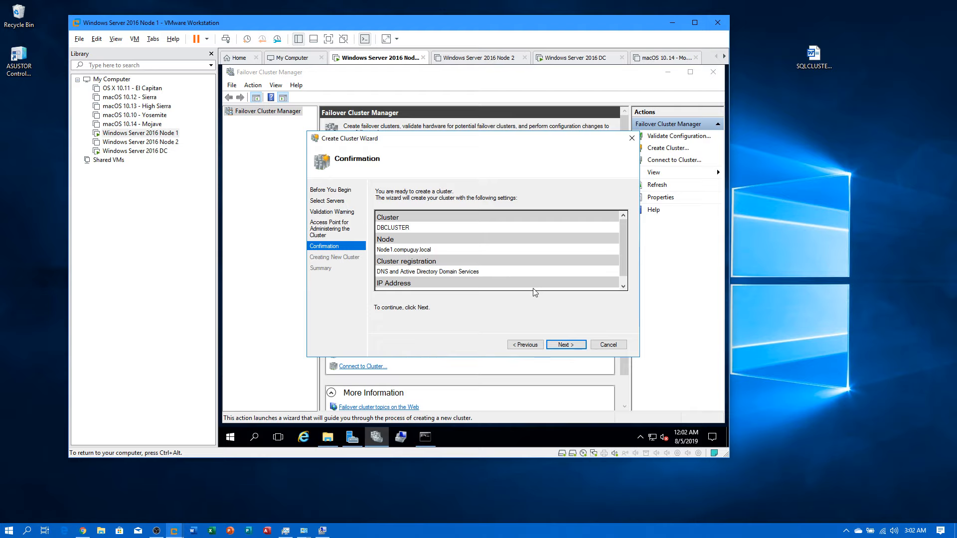
# Step: Refresh the domain's Computers list on the DC, then start creating DBCLUSTER on Node 1
pyautogui.click(134, 151)
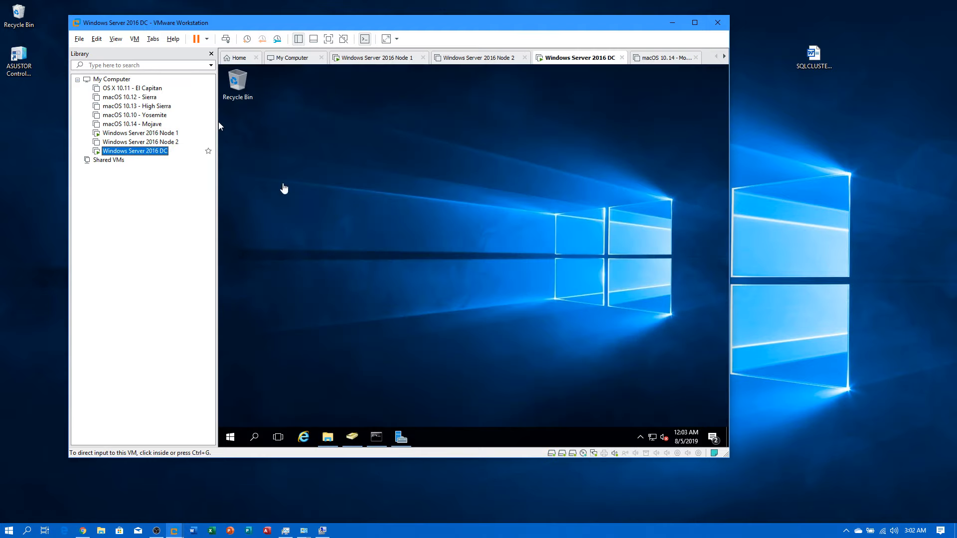
pyautogui.click(352, 438)
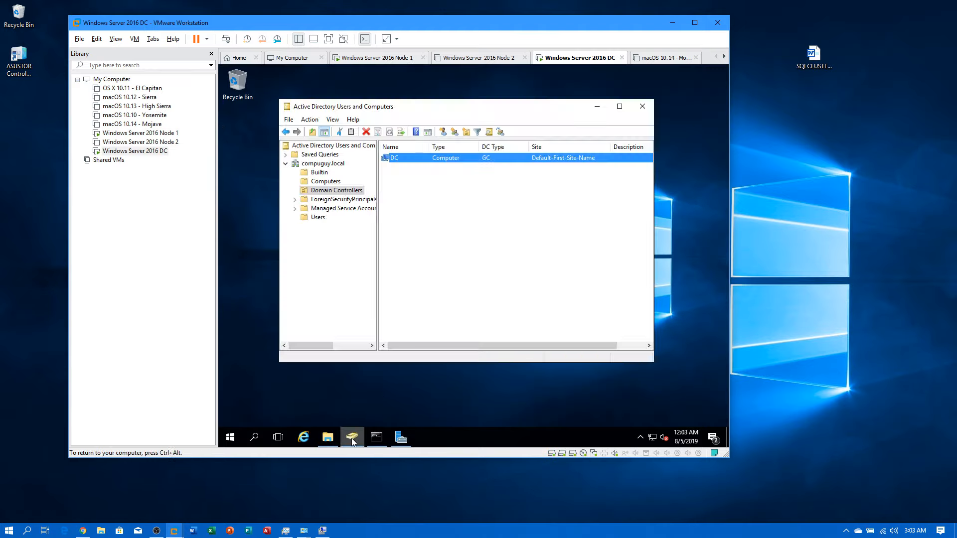
pyautogui.click(324, 182)
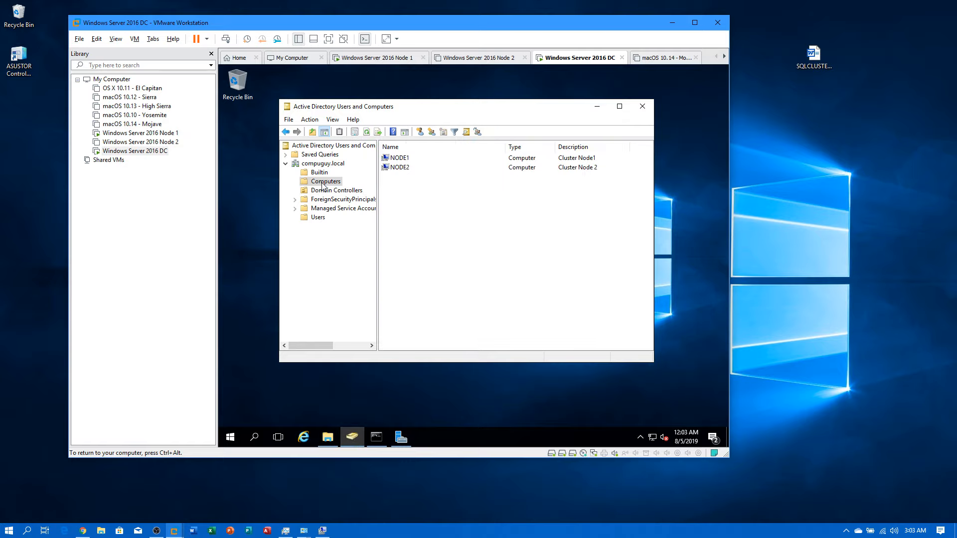
pyautogui.rightClick(440, 210)
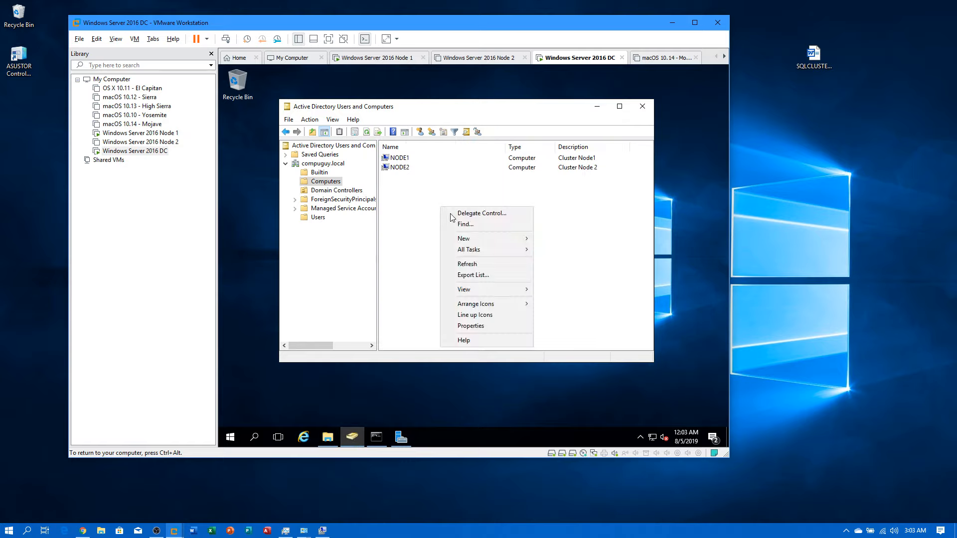
pyautogui.click(468, 267)
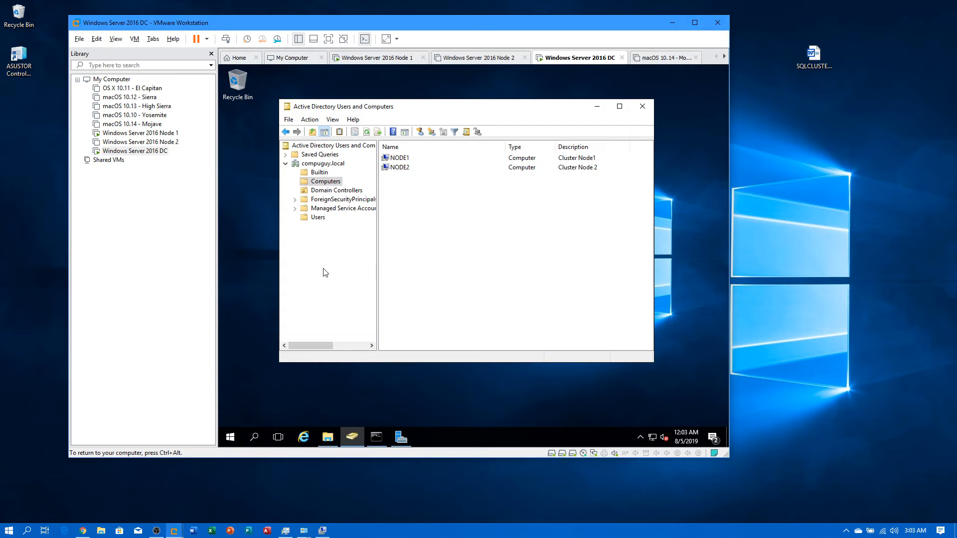
pyautogui.click(164, 135)
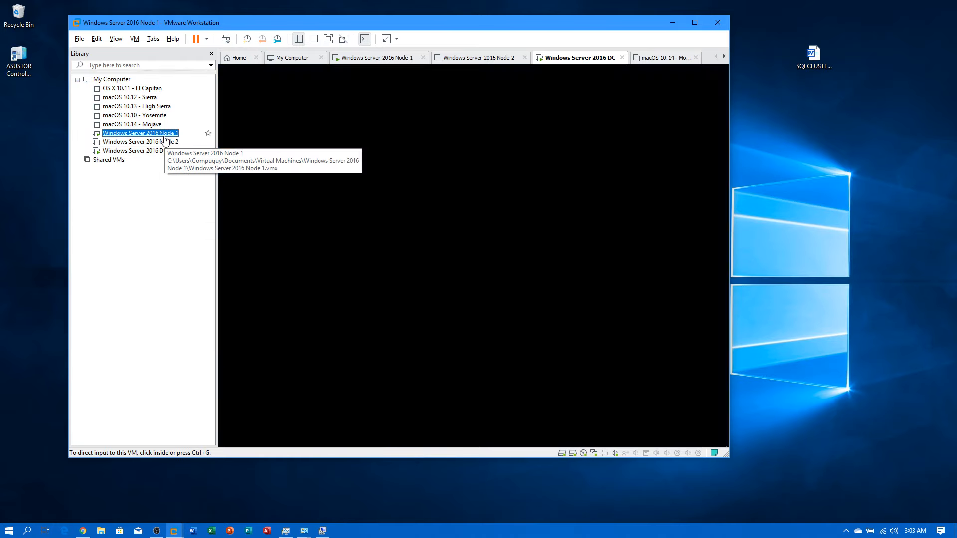
pyautogui.click(556, 345)
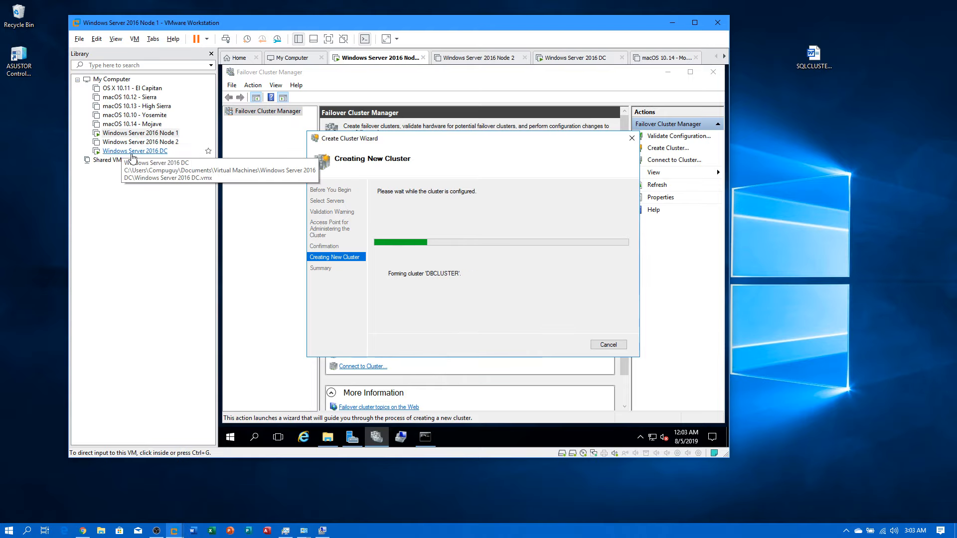
# Step: Refresh the DC's Computers list again so DBCLUSTER appears, and bring up Command Prompt
pyautogui.click(132, 152)
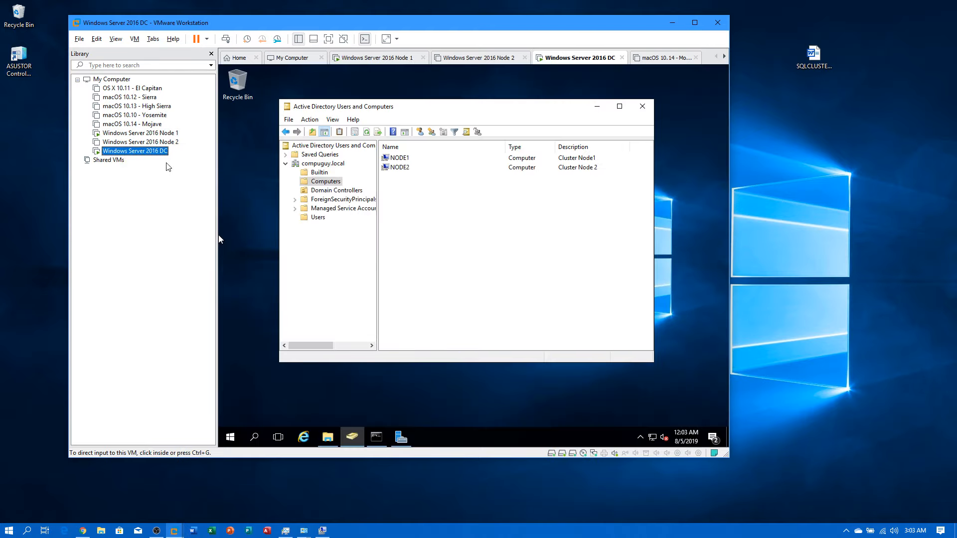
pyautogui.click(399, 229)
pyautogui.rightClick(424, 251)
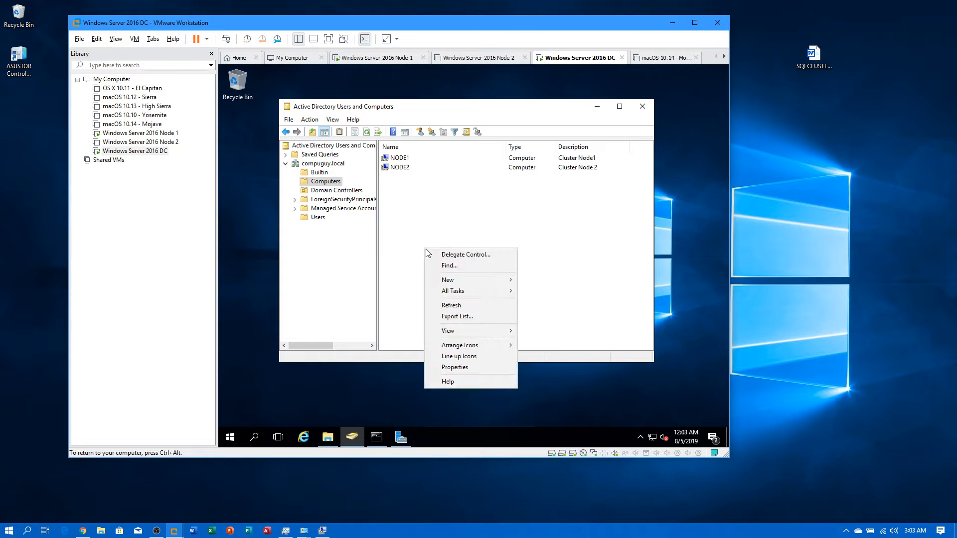
pyautogui.click(445, 307)
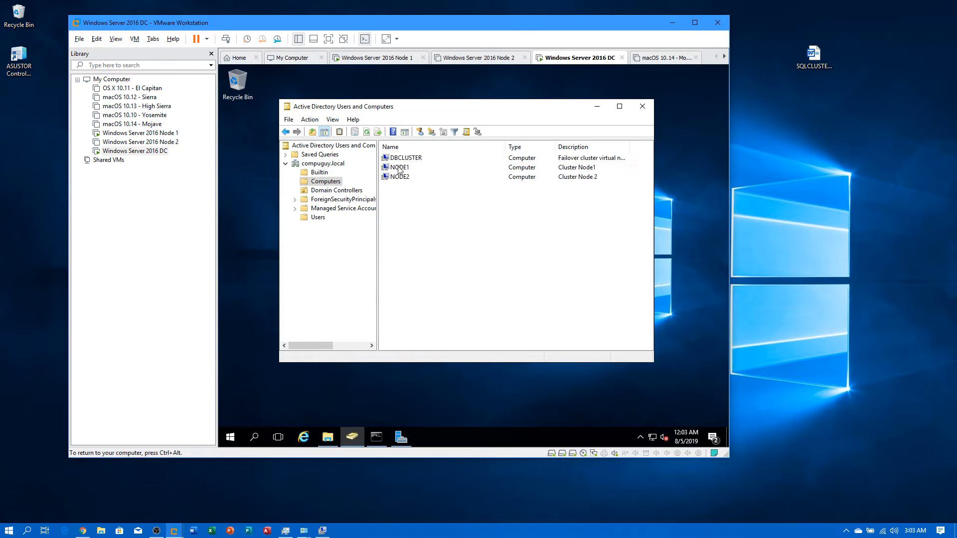
pyautogui.click(378, 435)
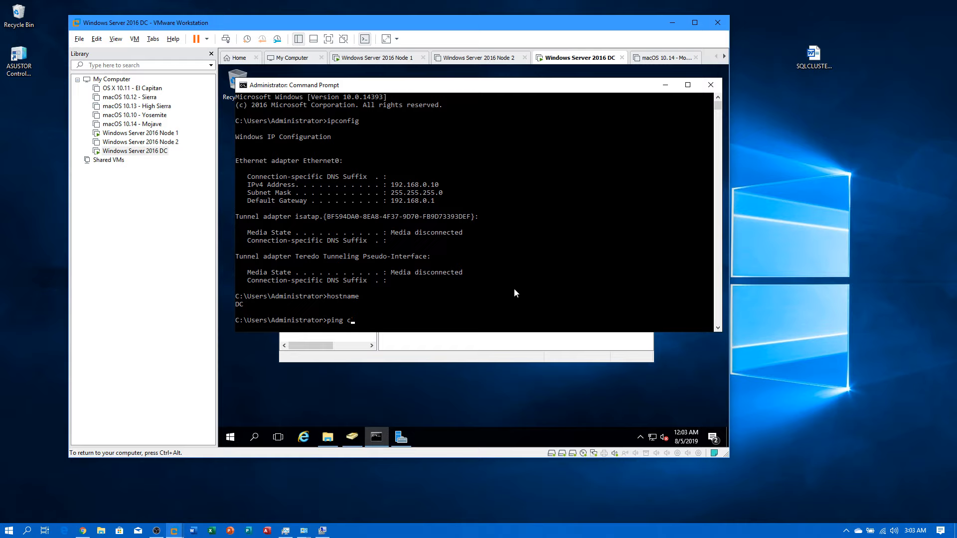
# Step: Run ping dbcluster, confirm replies from 192.168.0.13, then minimize Command Prompt
pyautogui.write('ping dbclute')
pyautogui.press('BackSpace')
pyautogui.press('BackSpace')
pyautogui.write('ster')
pyautogui.press('Return')
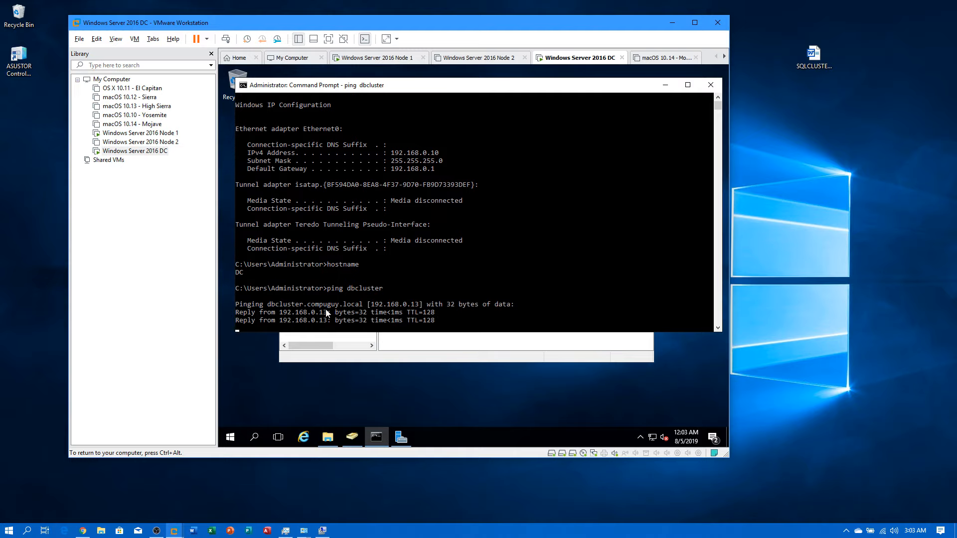
pyautogui.click(666, 83)
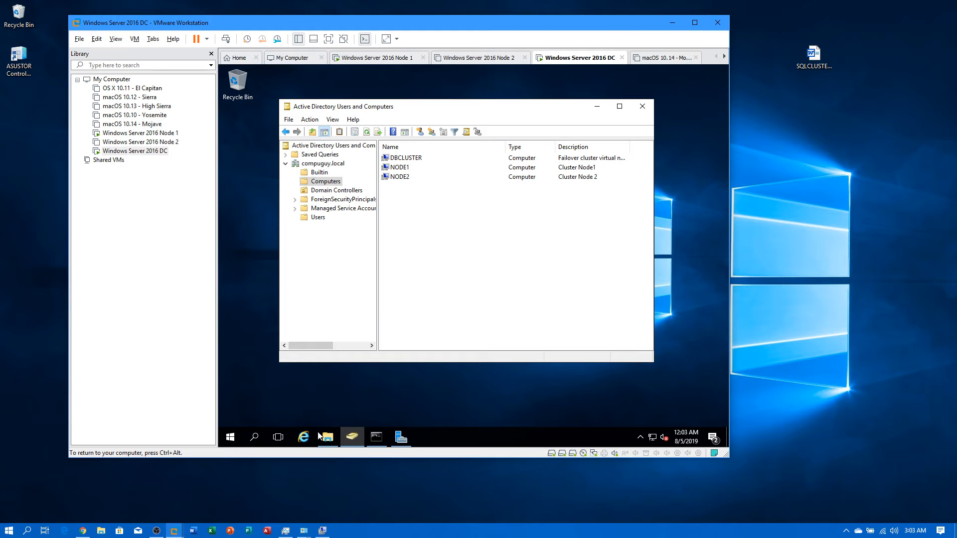
# Step: Finish the Create Cluster Wizard on Node 1 and open DBCLUSTER's Storage > Disks list, showing zero disks
pyautogui.click(142, 133)
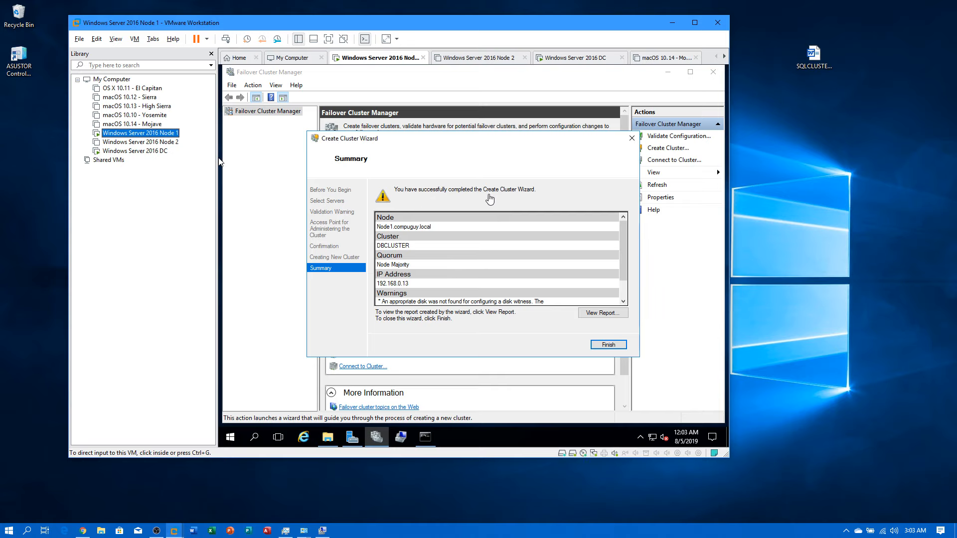
pyautogui.click(607, 347)
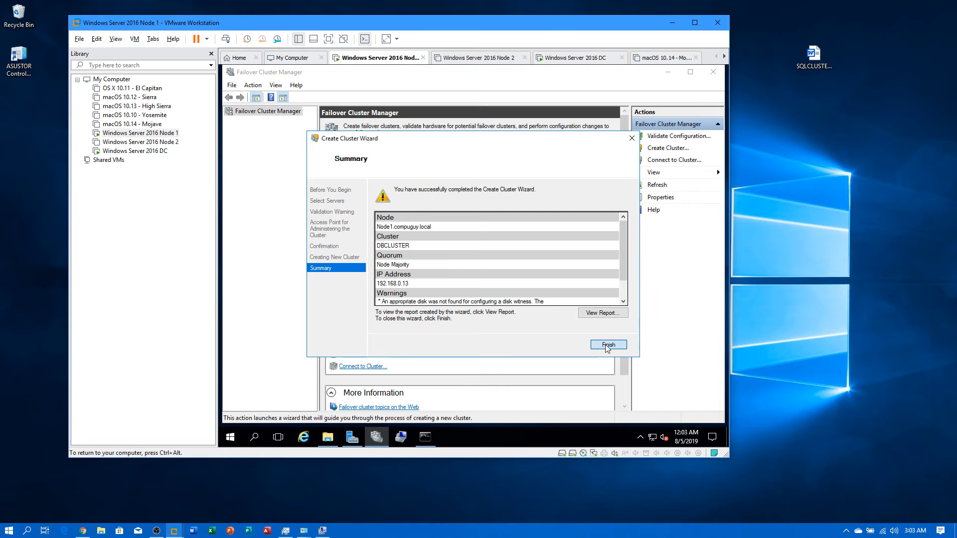
pyautogui.click(607, 347)
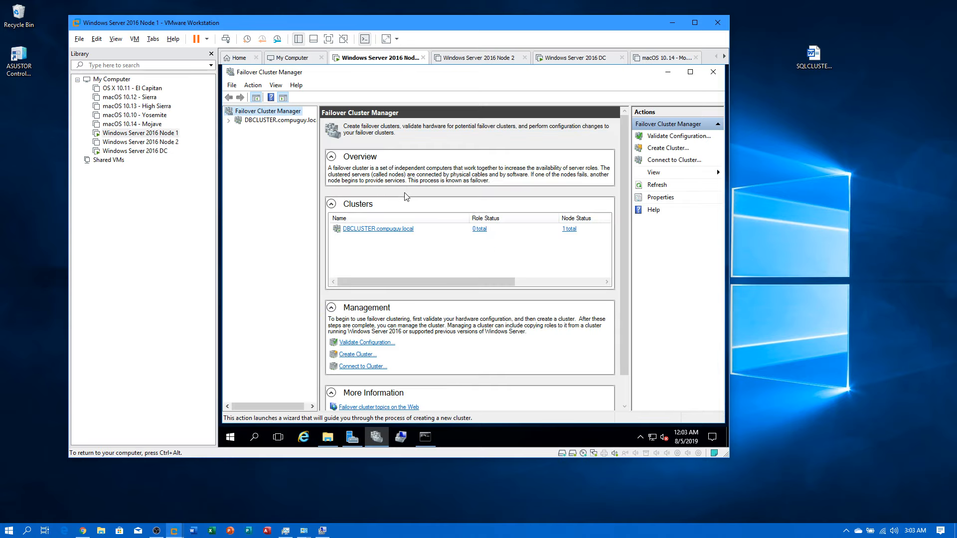
pyautogui.click(279, 121)
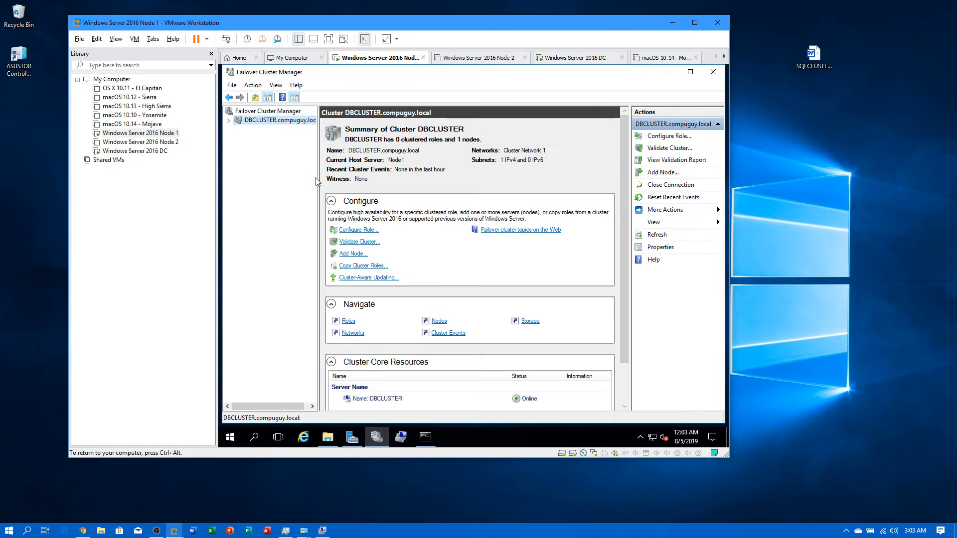
pyautogui.click(229, 121)
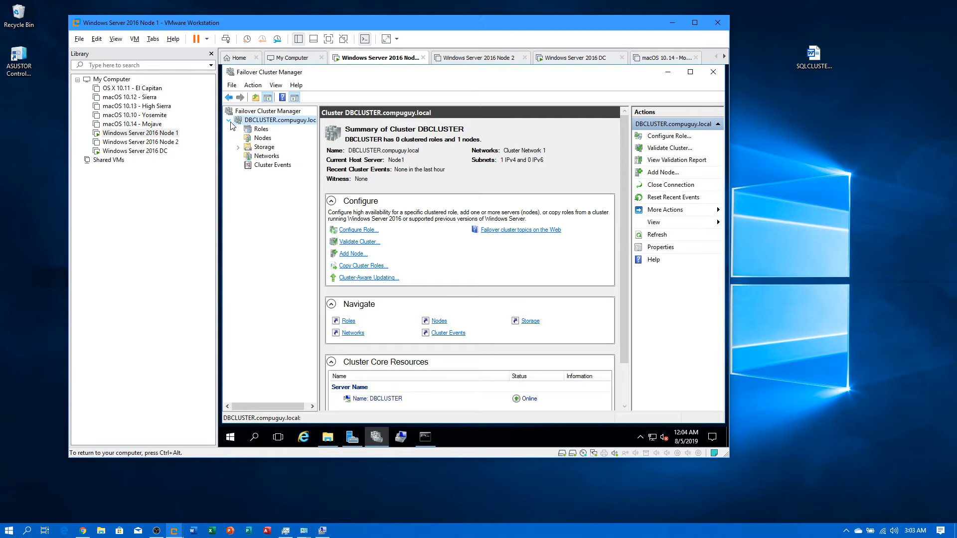
pyautogui.click(264, 147)
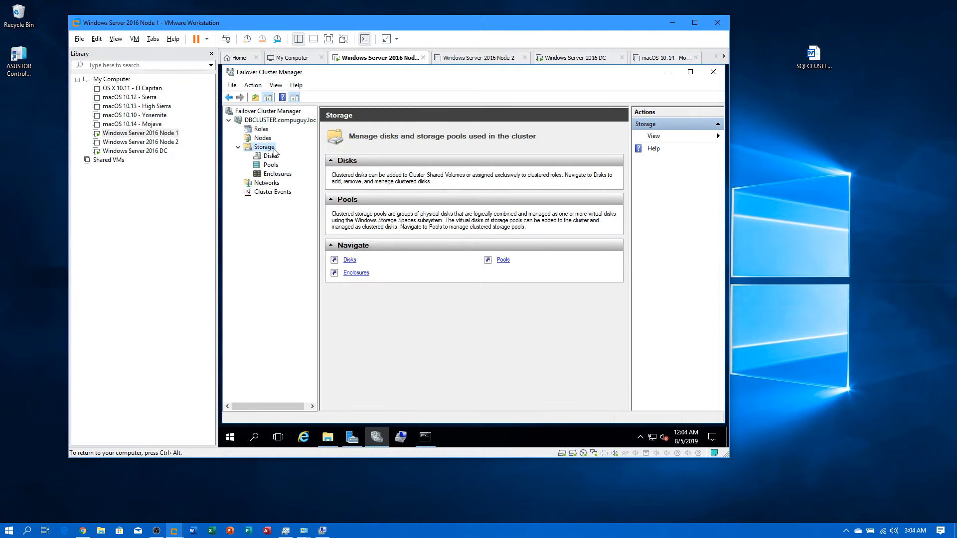
pyautogui.click(270, 160)
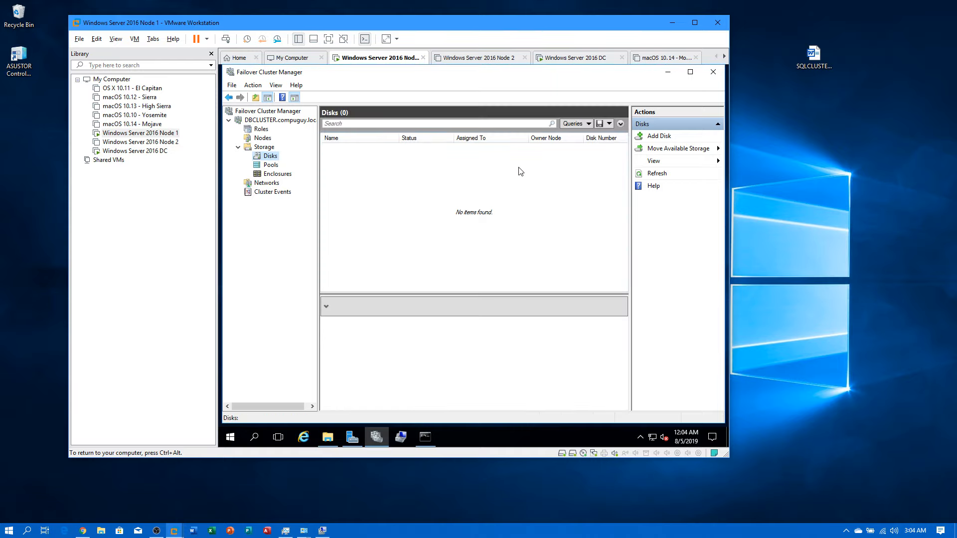
# Step: Add all five disks to DBCLUSTER, giving Cluster Disks 1–5 Online as Available Storage on Node1
pyautogui.click(667, 125)
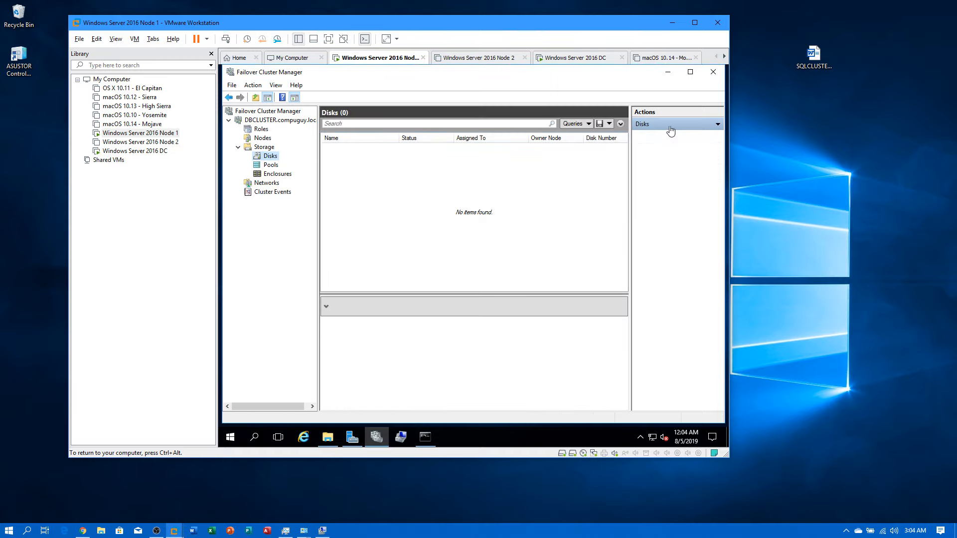
pyautogui.click(670, 129)
pyautogui.click(658, 136)
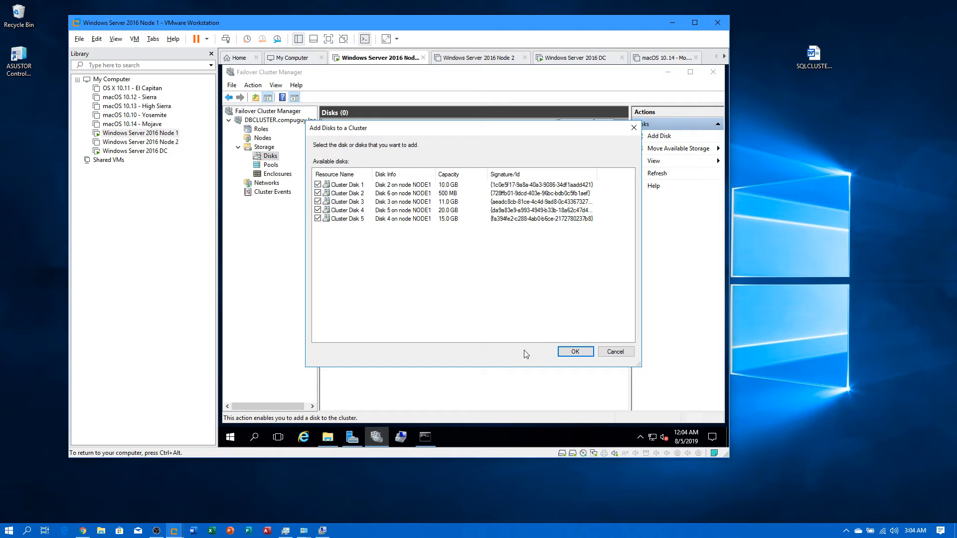
pyautogui.click(574, 352)
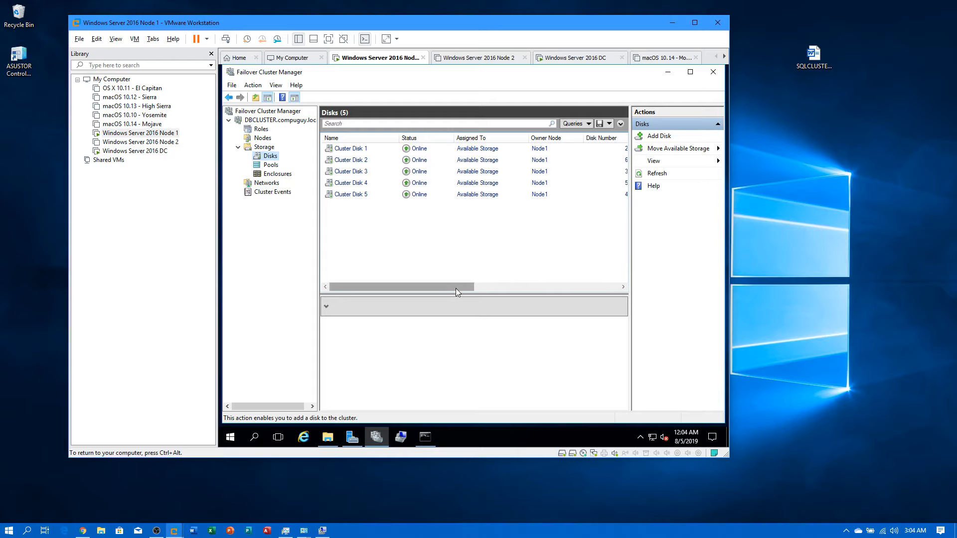
pyautogui.moveTo(456, 288)
pyautogui.mouseDown()
pyautogui.moveTo(528, 289)
pyautogui.moveTo(447, 286)
pyautogui.mouseUp()
pyautogui.moveTo(421, 290)
pyautogui.mouseDown()
pyautogui.moveTo(497, 291)
pyautogui.moveTo(408, 280)
pyautogui.mouseUp()
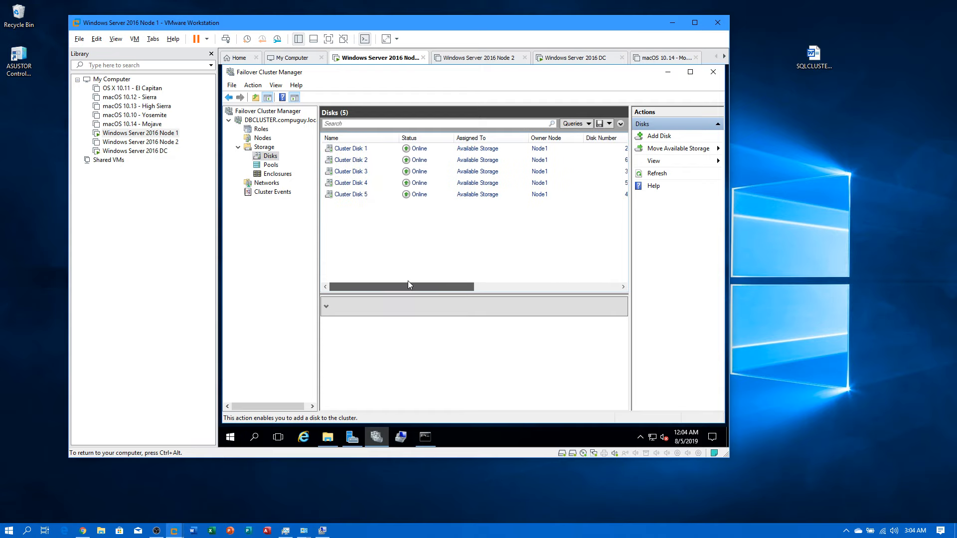
# Step: Rename Cluster Disk 1 to SQLData in its properties
pyautogui.rightClick(346, 149)
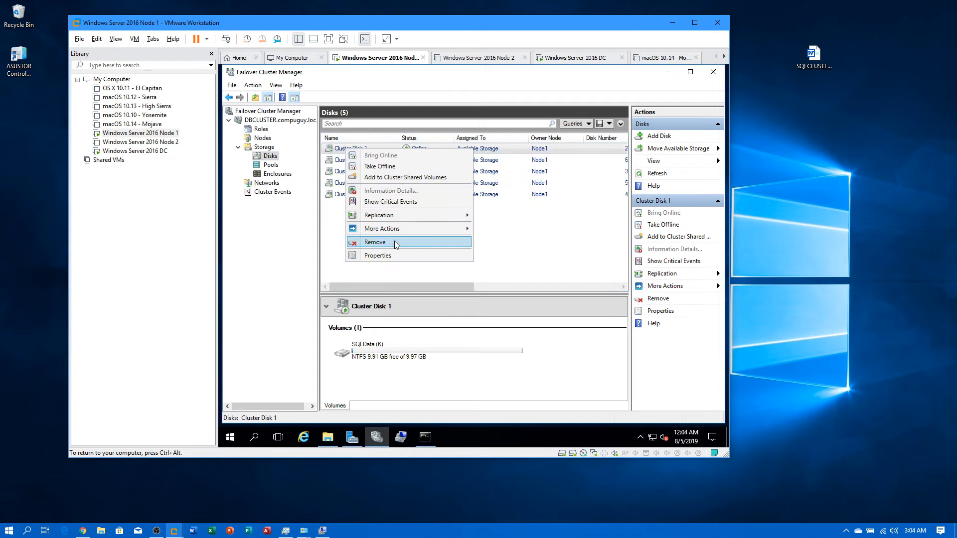
pyautogui.click(393, 256)
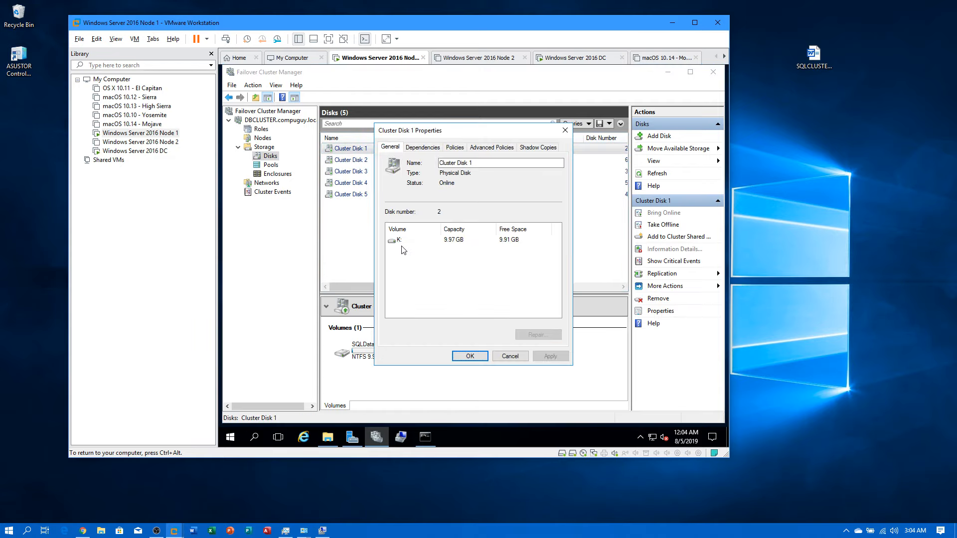
pyautogui.moveTo(486, 162); pyautogui.dragTo(434, 163)
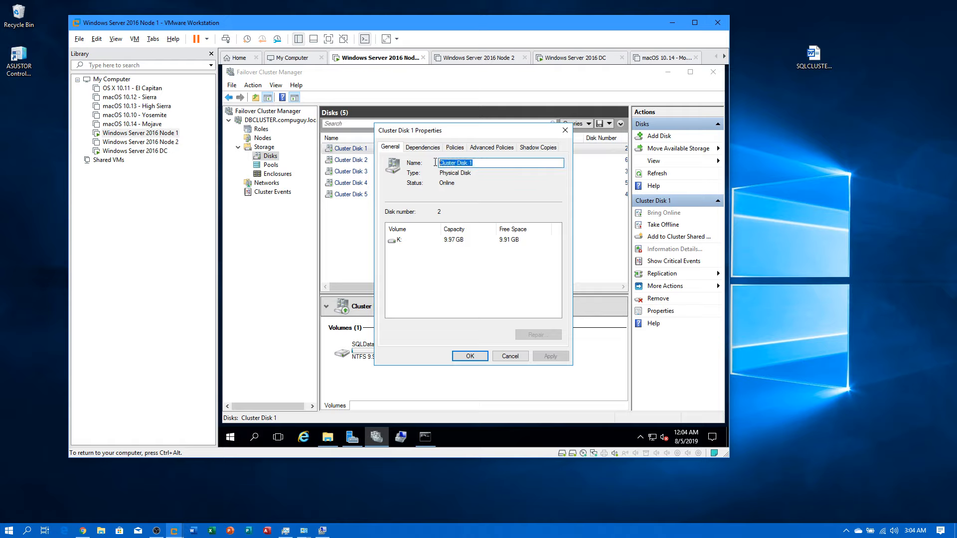
pyautogui.write('SQLDat')
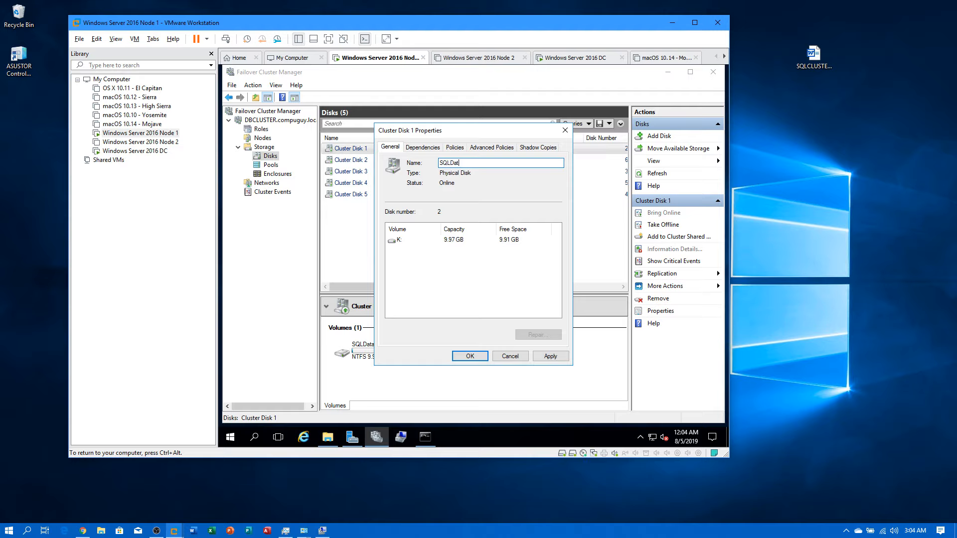
pyautogui.write('a')
pyautogui.click(456, 357)
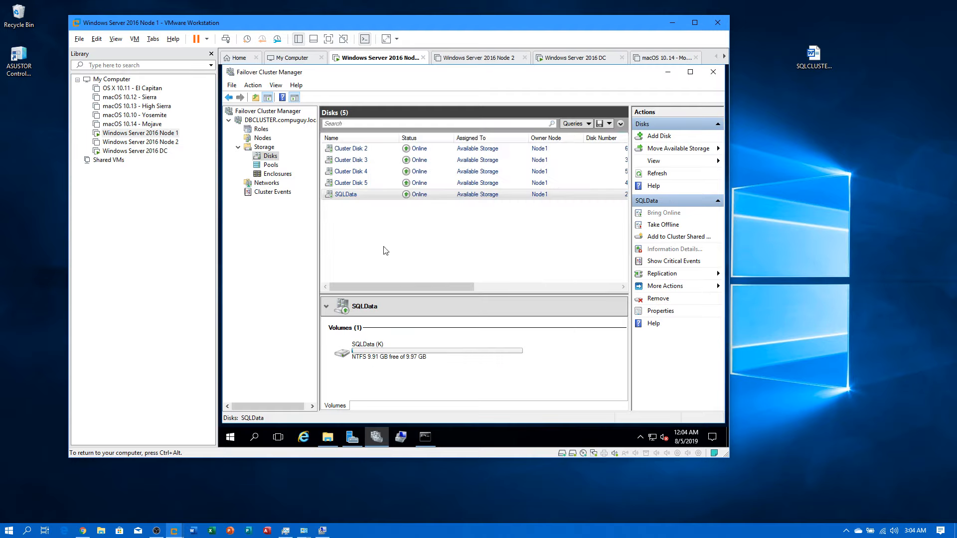
pyautogui.moveTo(422, 285); pyautogui.dragTo(401, 284)
# Step: Rename Cluster Disk 3 to SQLLogs in its properties
pyautogui.rightClick(364, 161)
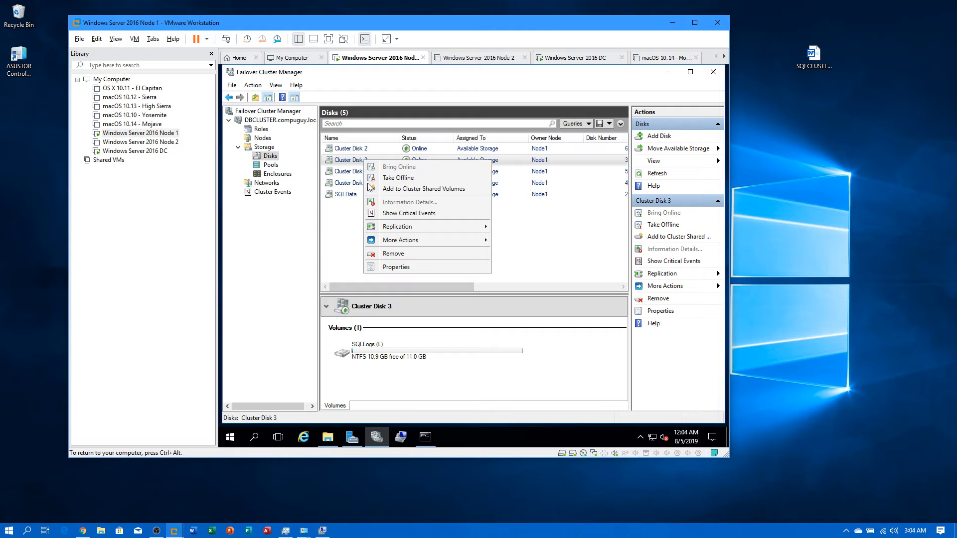
pyautogui.click(390, 267)
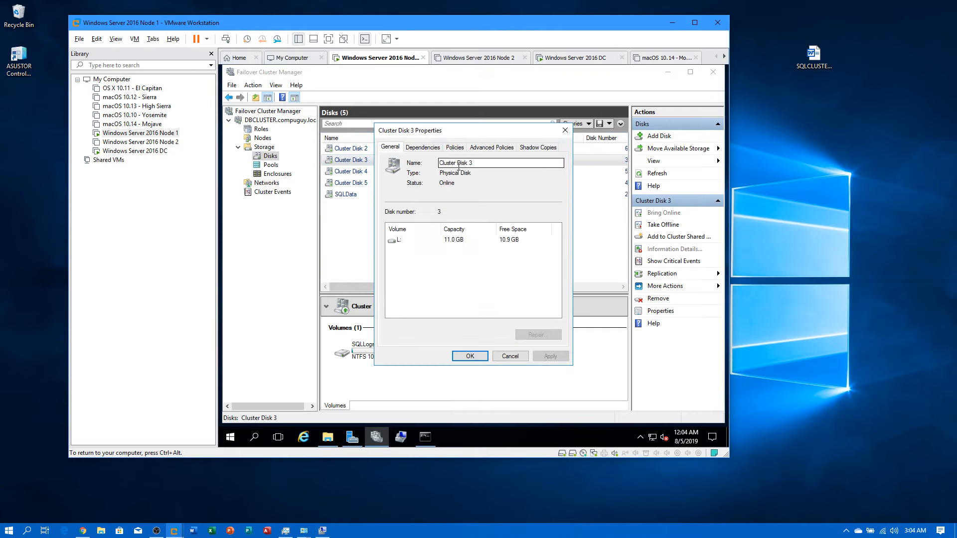
pyautogui.tripleClick(479, 166)
pyautogui.write('SQ')
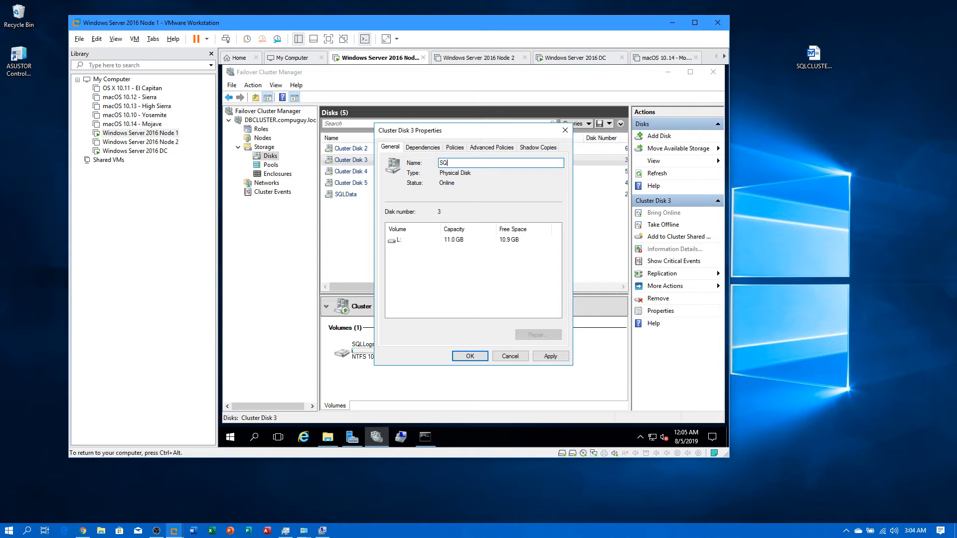
pyautogui.write('LLogs')
pyautogui.press('Return')
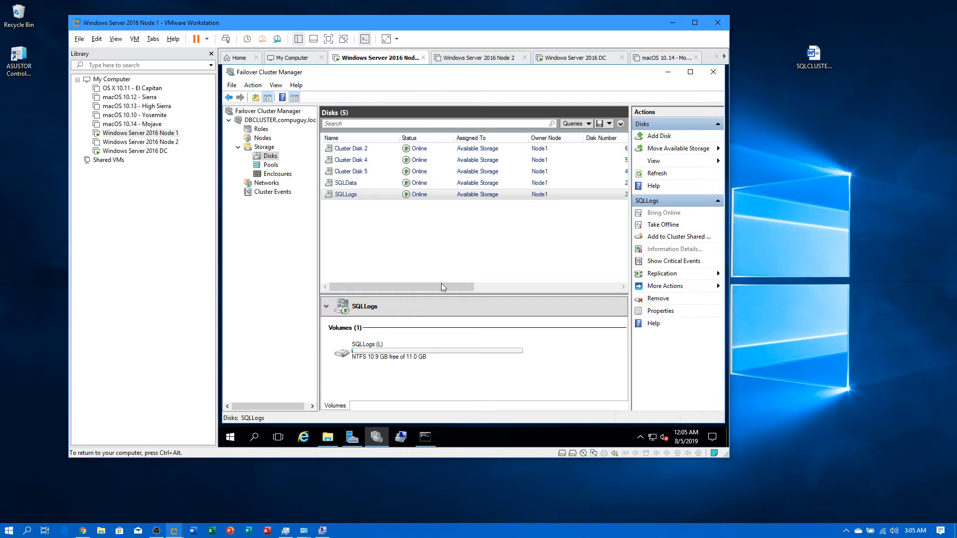
pyautogui.moveTo(441, 283); pyautogui.dragTo(407, 285)
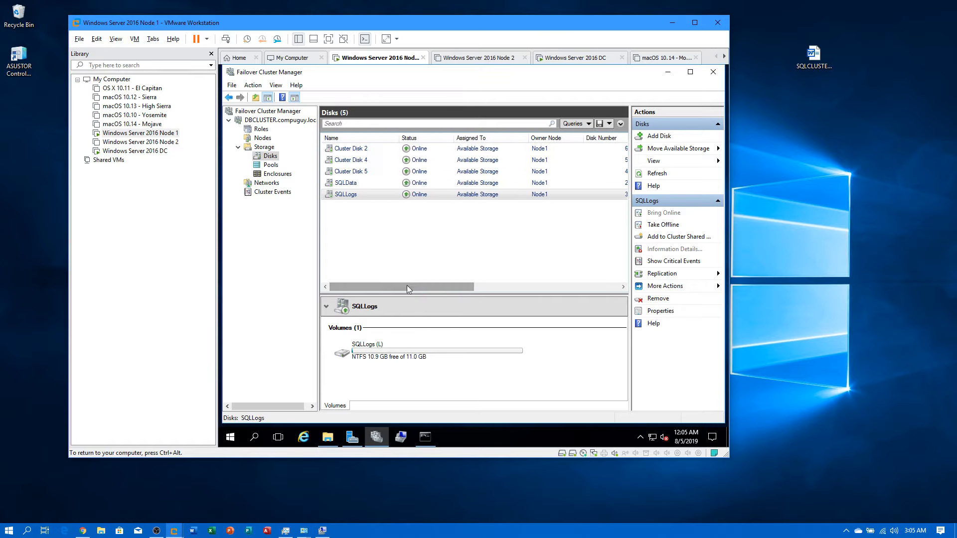
# Step: Rename Cluster Disk 5 to SQLTmp
pyautogui.rightClick(362, 171)
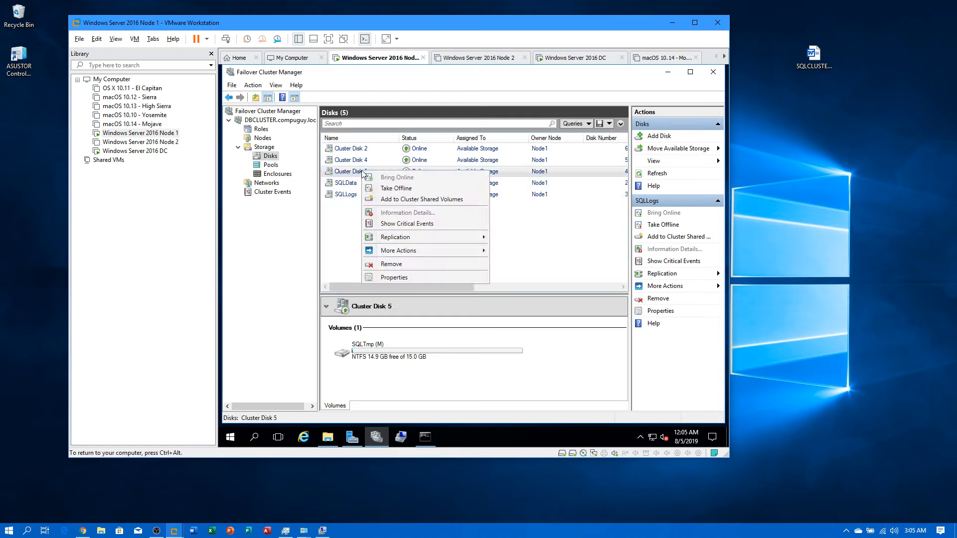
pyautogui.click(390, 277)
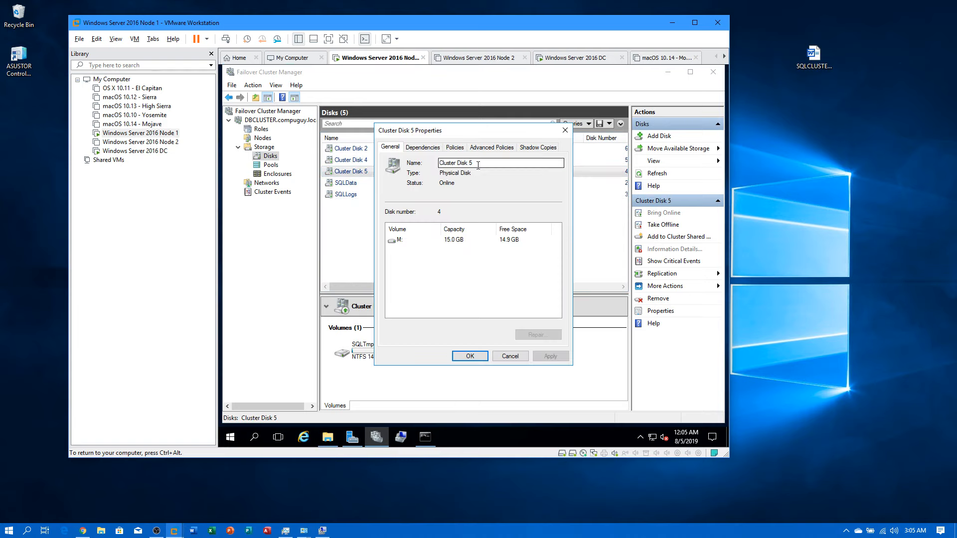
pyautogui.moveTo(478, 165); pyautogui.dragTo(429, 164)
pyautogui.write('SQLTmp')
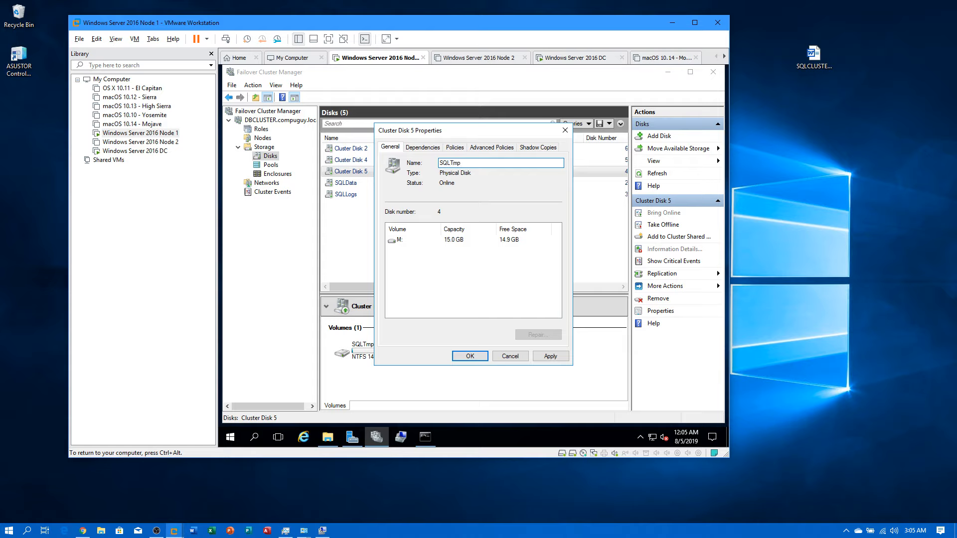
pyautogui.press('Return')
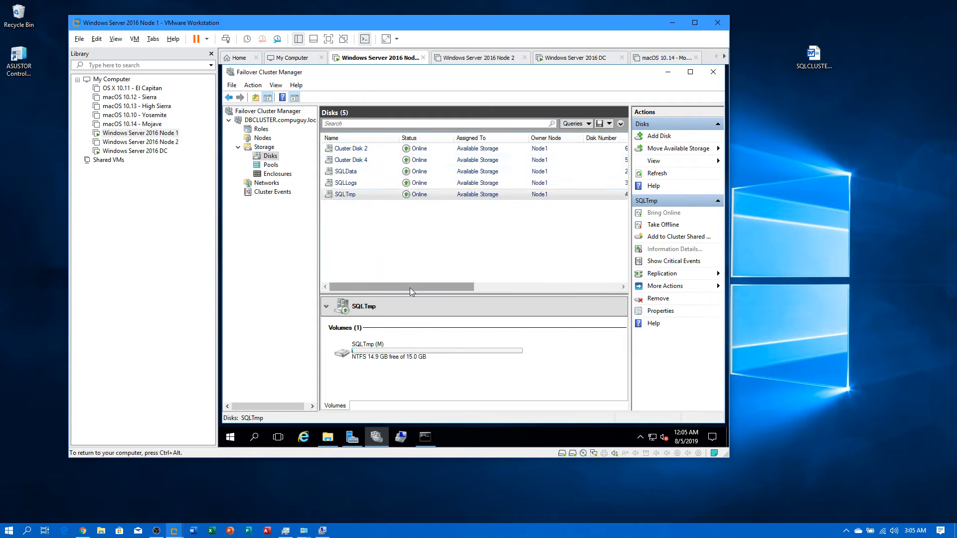
pyautogui.moveTo(410, 288)
pyautogui.mouseDown()
pyautogui.moveTo(471, 288)
pyautogui.moveTo(401, 288)
pyautogui.mouseUp()
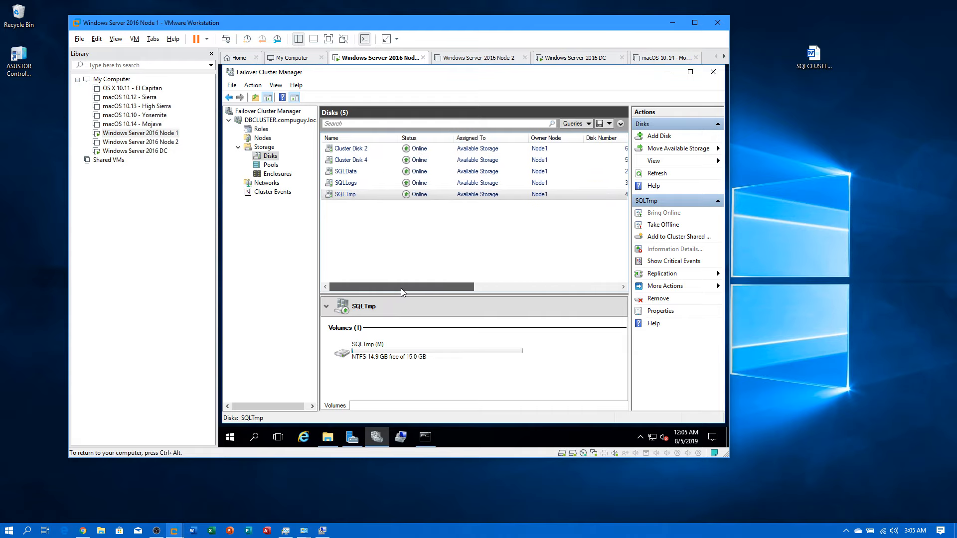
# Step: Rename Cluster Disk 4 to SQLBackup
pyautogui.rightClick(355, 163)
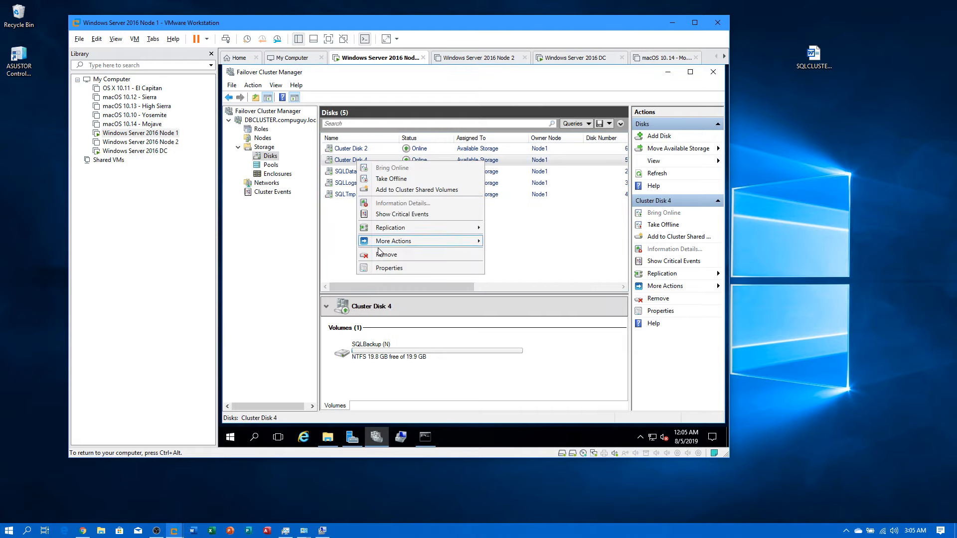
pyautogui.click(393, 268)
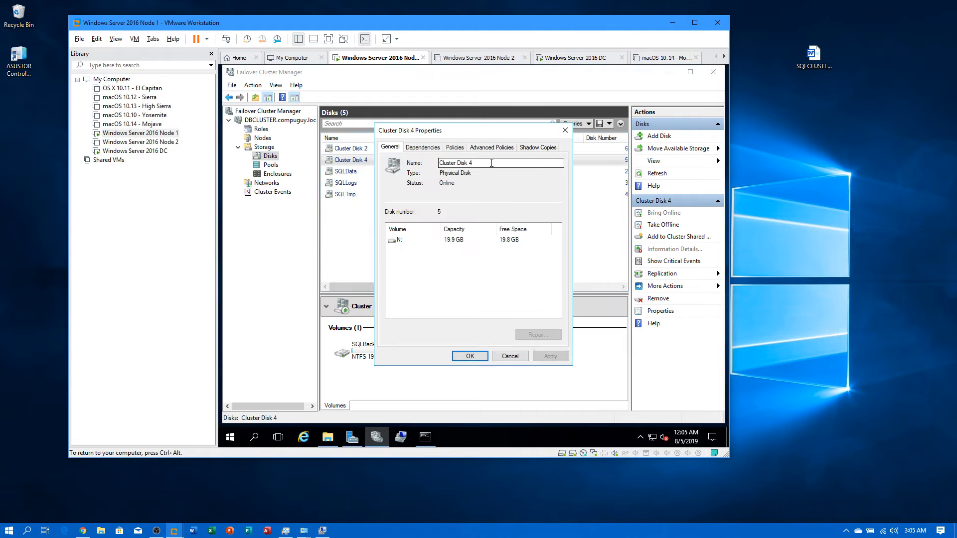
pyautogui.write('SQLBackup')
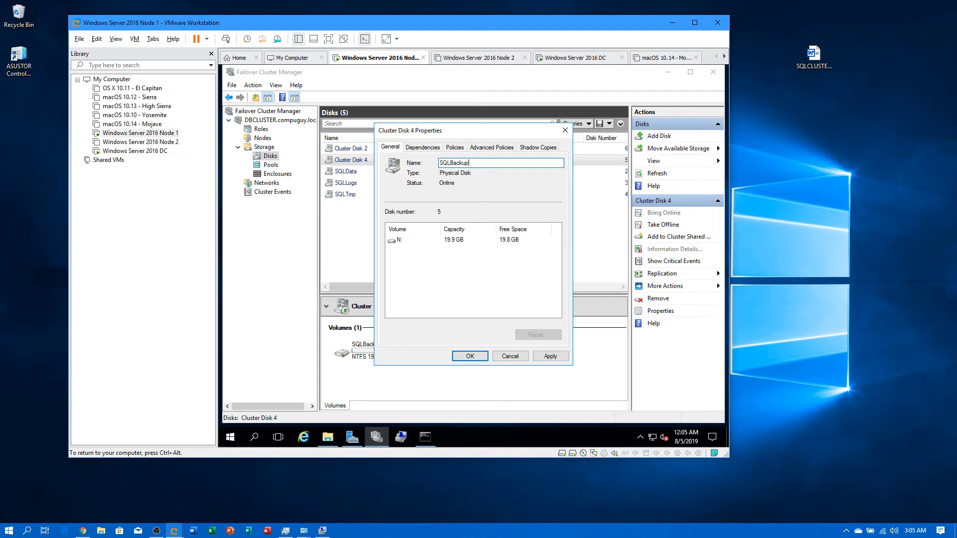
pyautogui.press('Return')
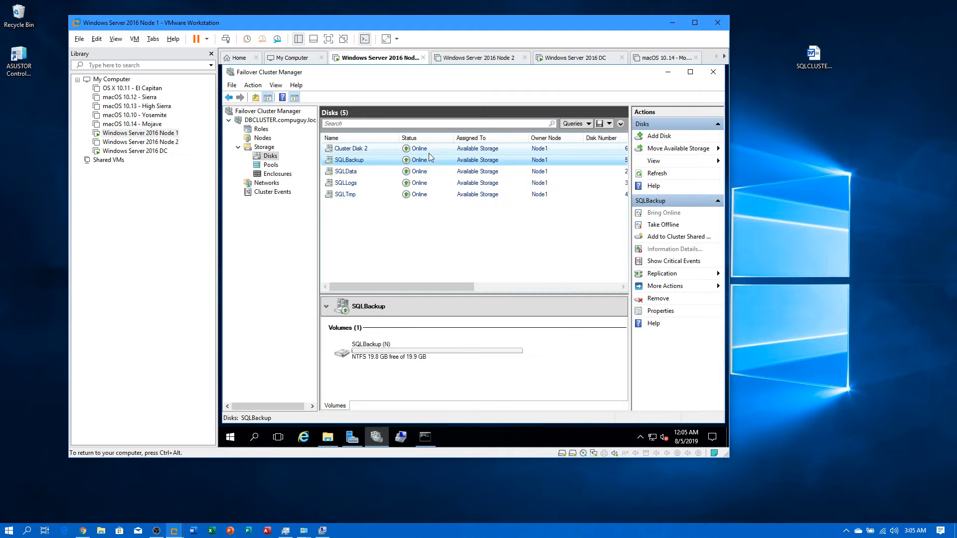
pyautogui.moveTo(399, 285)
pyautogui.mouseDown()
pyautogui.moveTo(482, 287)
pyautogui.moveTo(399, 287)
pyautogui.mouseUp()
# Step: Rename Cluster Disk 2 to Quorum and sort the disks by disk number
pyautogui.click(348, 148)
pyautogui.rightClick(334, 150)
pyautogui.click(381, 258)
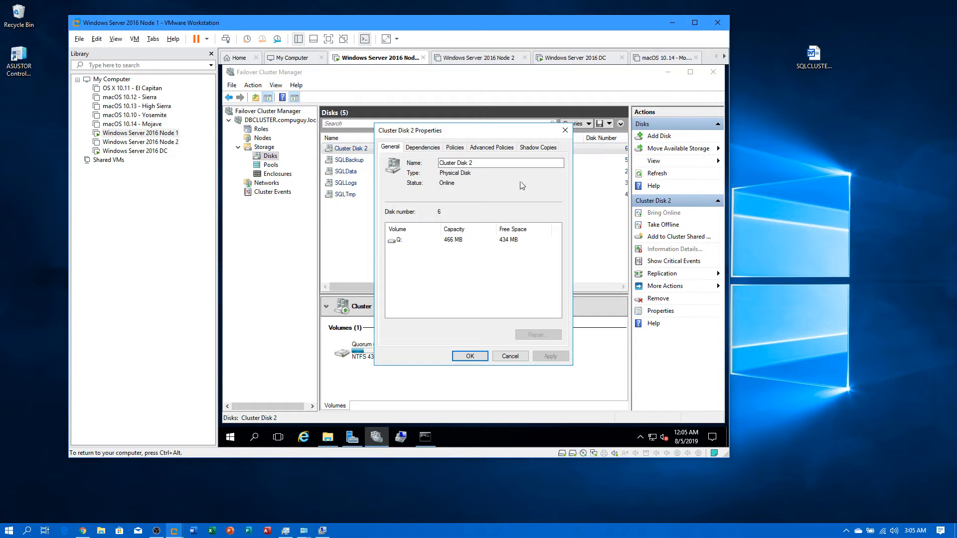
pyautogui.moveTo(493, 164); pyautogui.dragTo(415, 164)
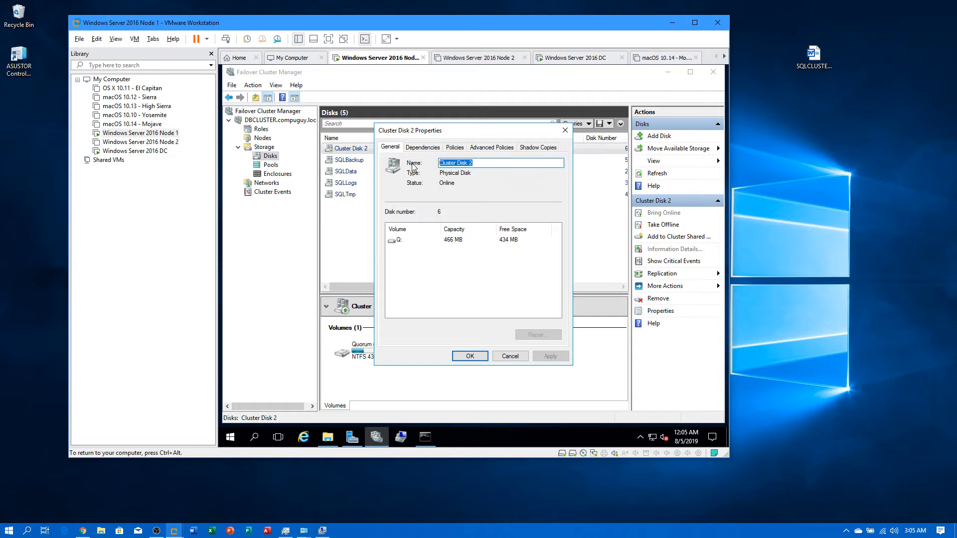
pyautogui.write('Quorum')
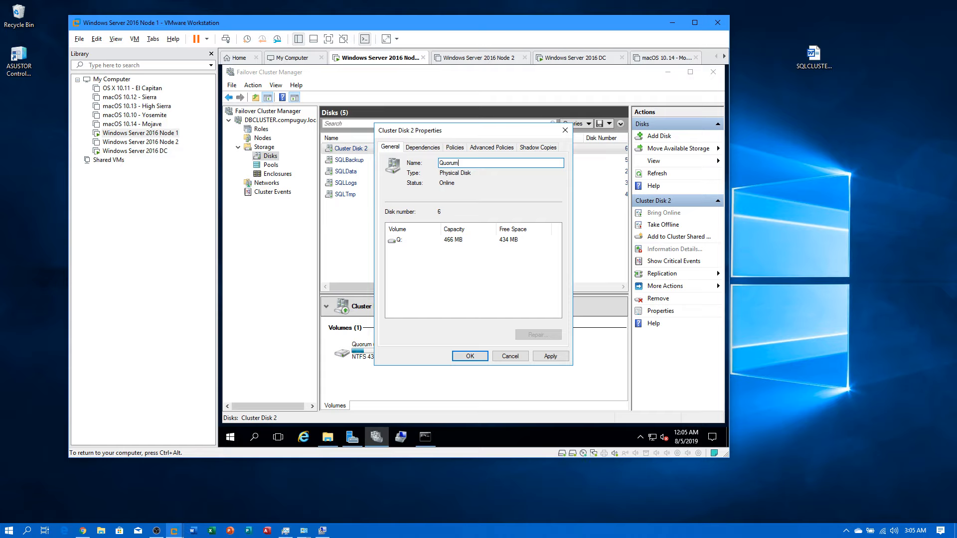
pyautogui.press('Return')
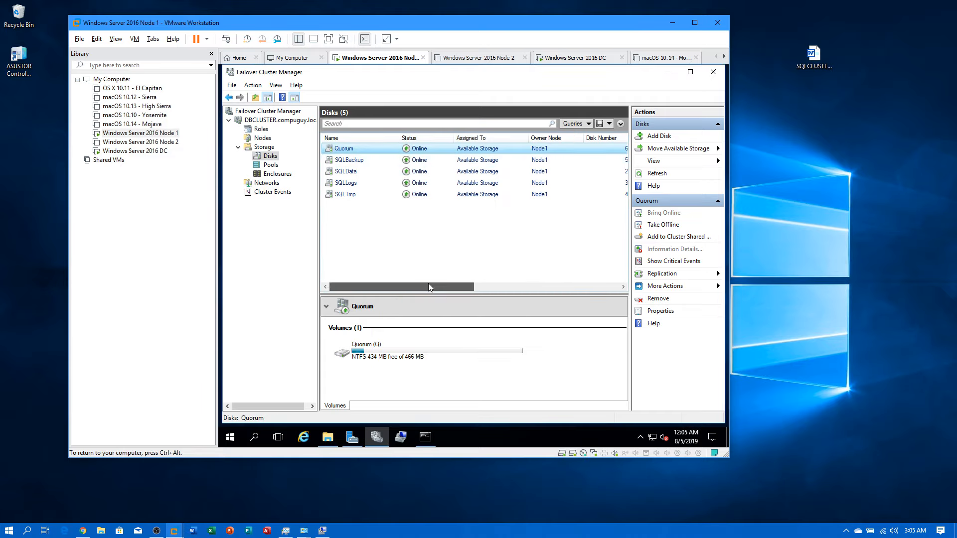
pyautogui.moveTo(428, 283)
pyautogui.mouseDown()
pyautogui.moveTo(563, 286)
pyautogui.moveTo(437, 282)
pyautogui.mouseUp()
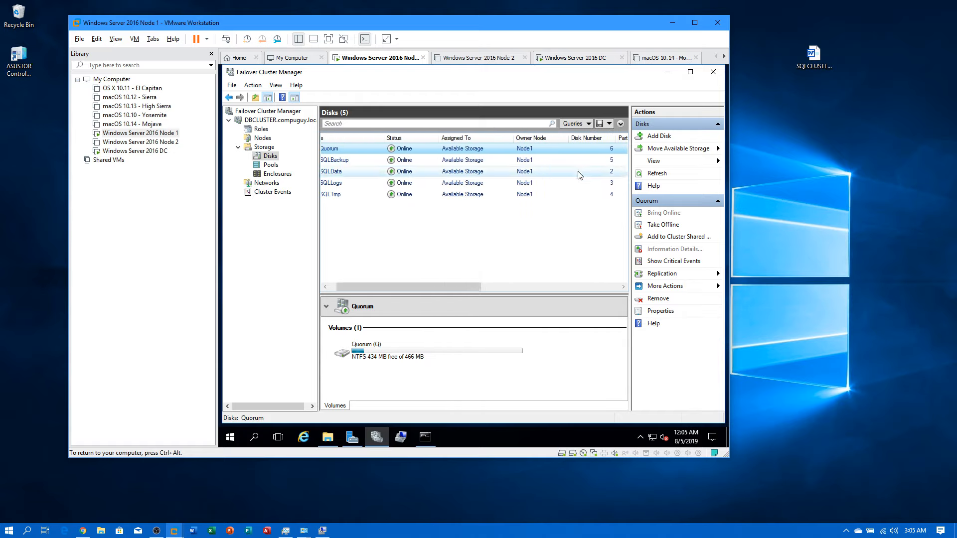
pyautogui.click(584, 138)
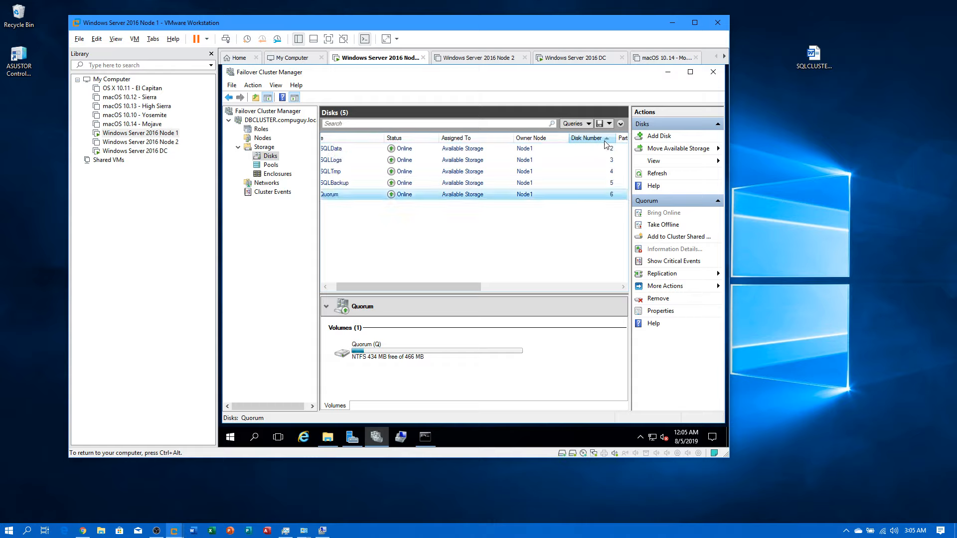
pyautogui.moveTo(414, 288)
pyautogui.mouseDown()
pyautogui.moveTo(381, 290)
pyautogui.moveTo(436, 292)
pyautogui.moveTo(369, 291)
pyautogui.moveTo(432, 287)
pyautogui.moveTo(396, 285)
pyautogui.mouseUp()
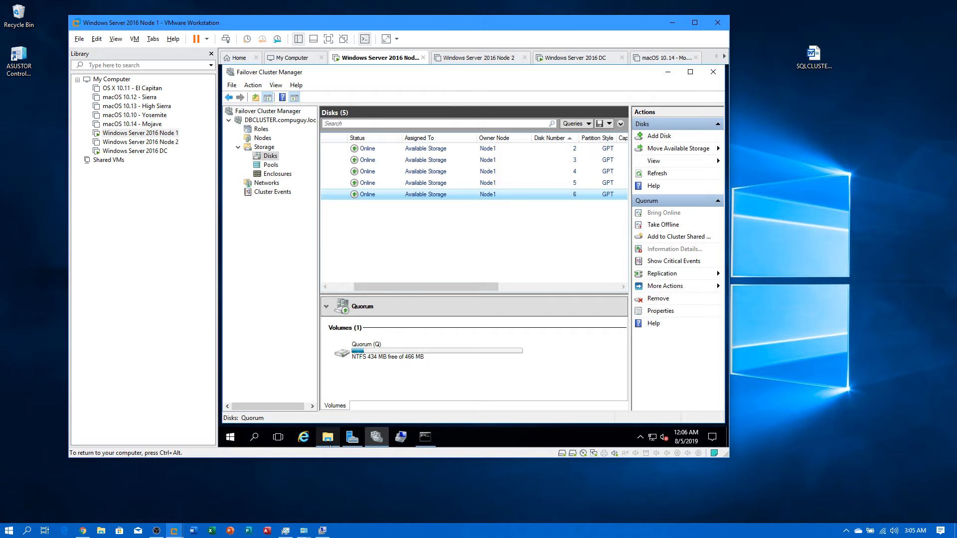
pyautogui.click(401, 438)
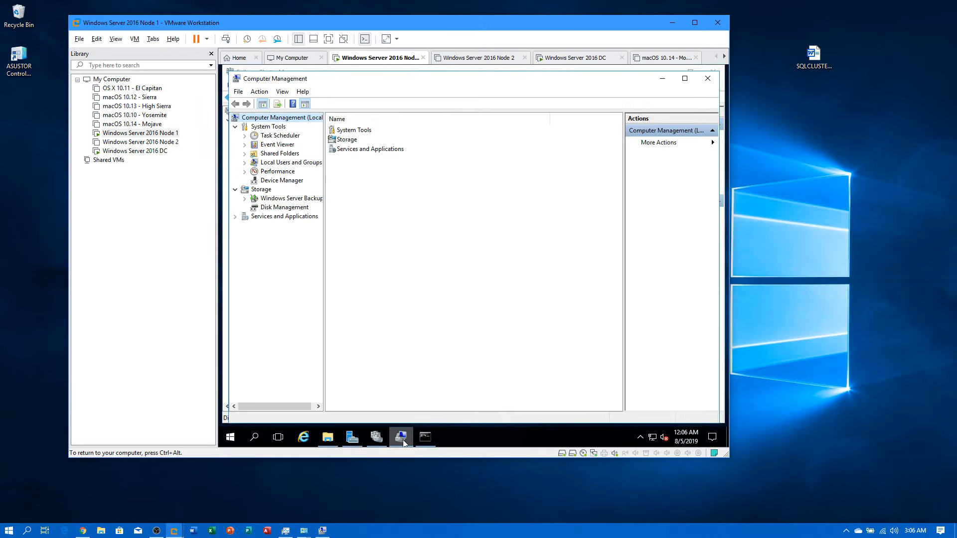
pyautogui.click(305, 209)
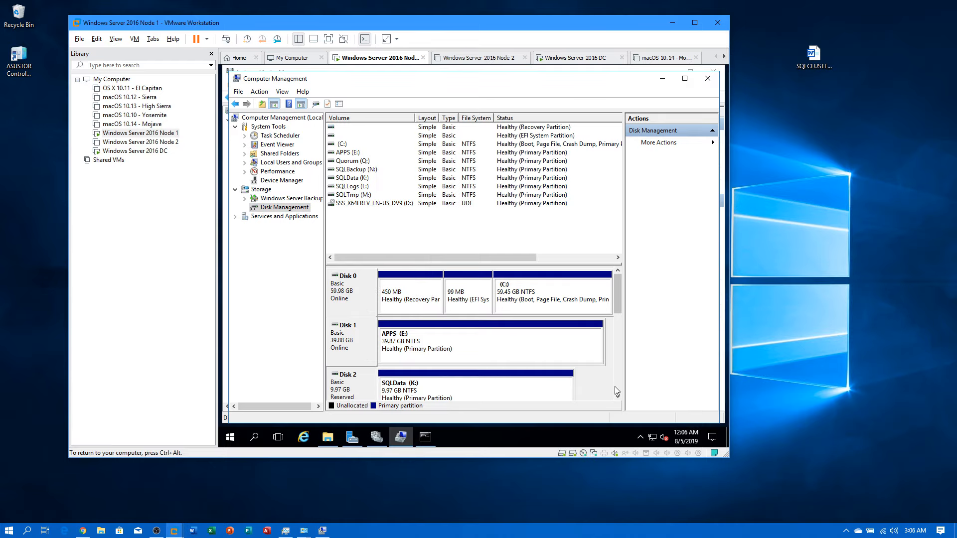
pyautogui.scroll(-5, 616, 389)
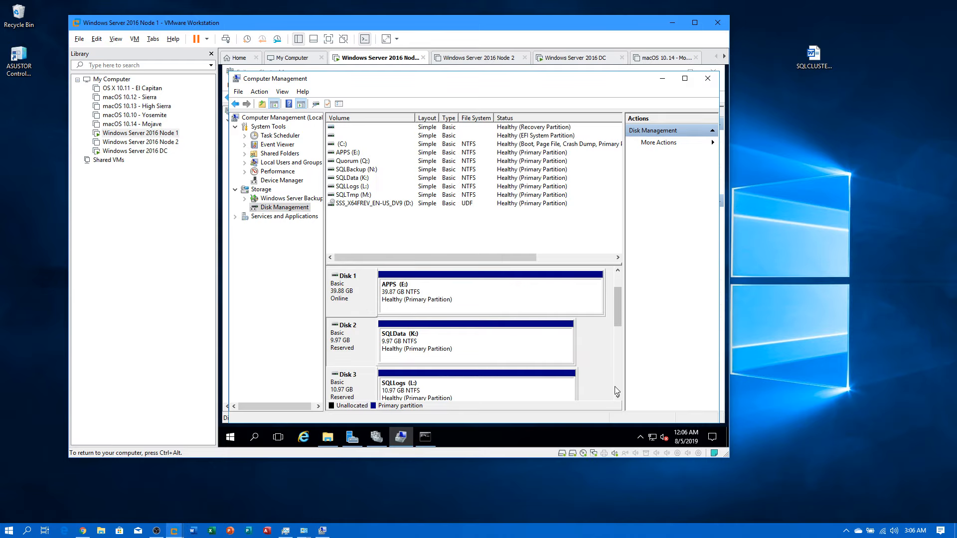
pyautogui.click(662, 78)
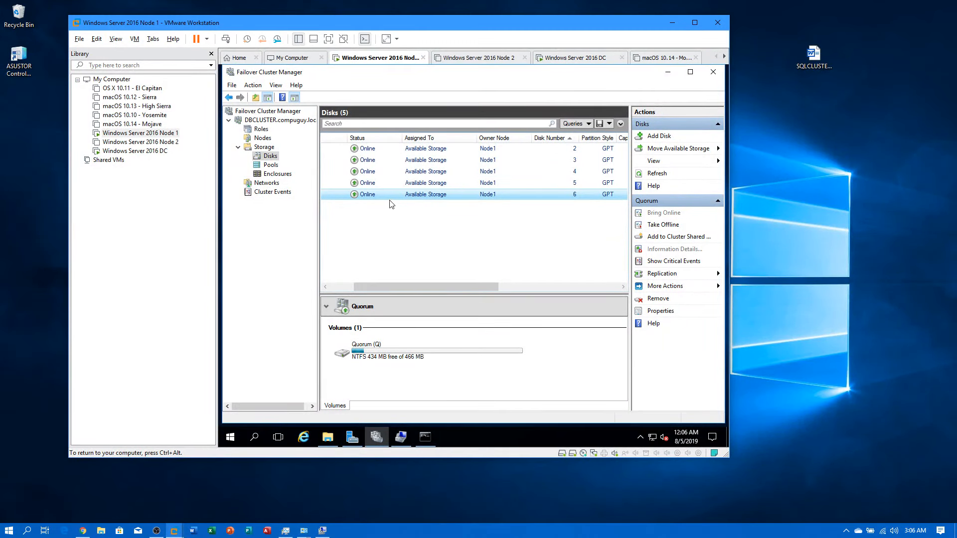
# Step: Launch Configure Cluster Quorum Settings for DBCLUSTER and choose to select the quorum witness
pyautogui.moveTo(363, 287); pyautogui.dragTo(338, 288)
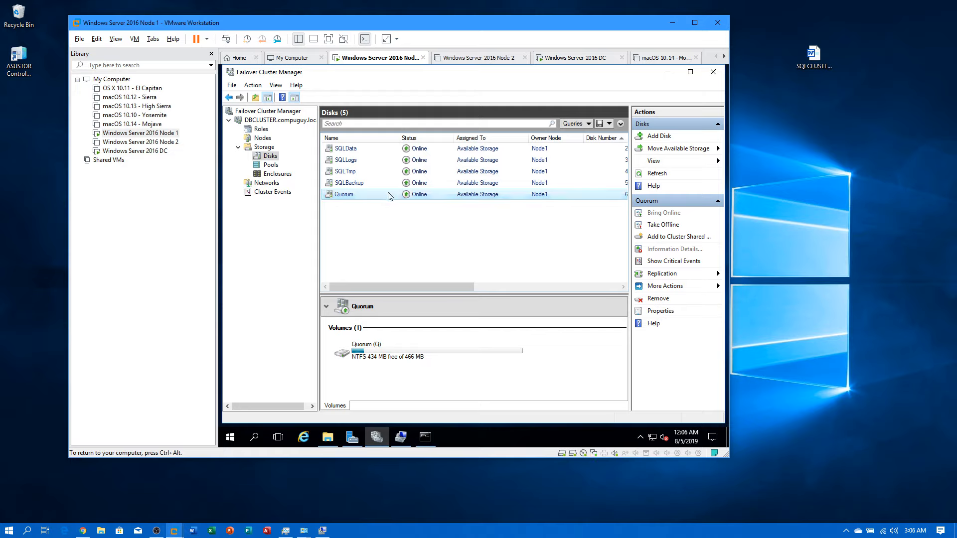
pyautogui.rightClick(273, 121)
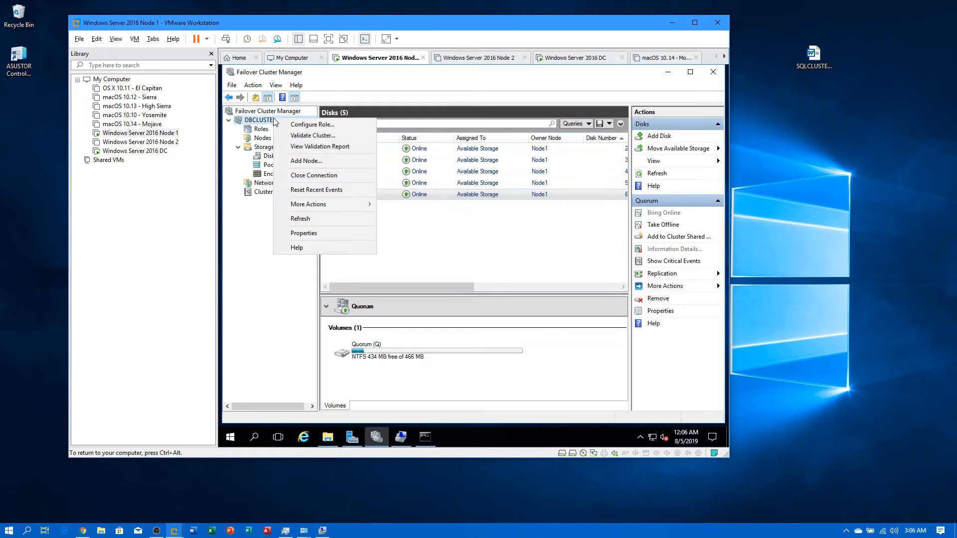
pyautogui.moveTo(307, 205)
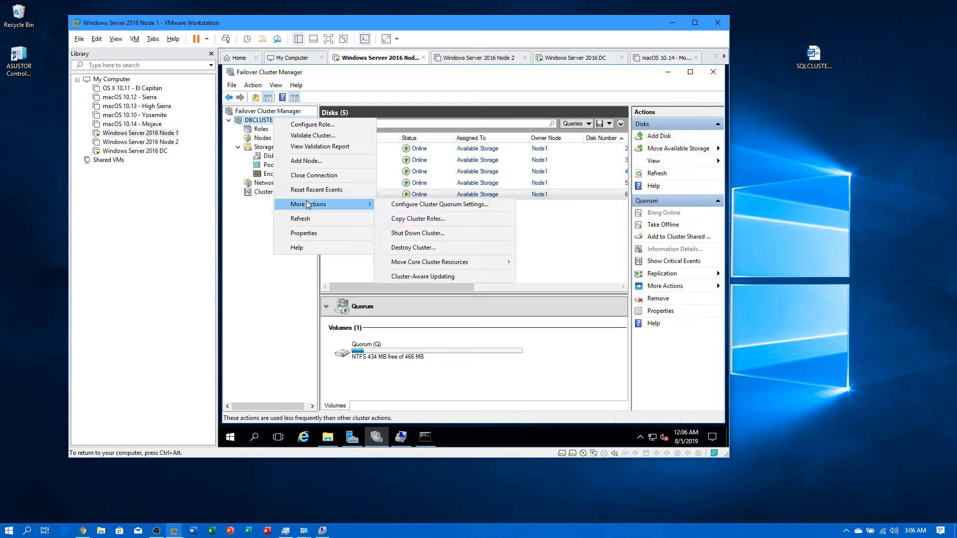
pyautogui.rightClick(259, 121)
pyautogui.rightClick(259, 122)
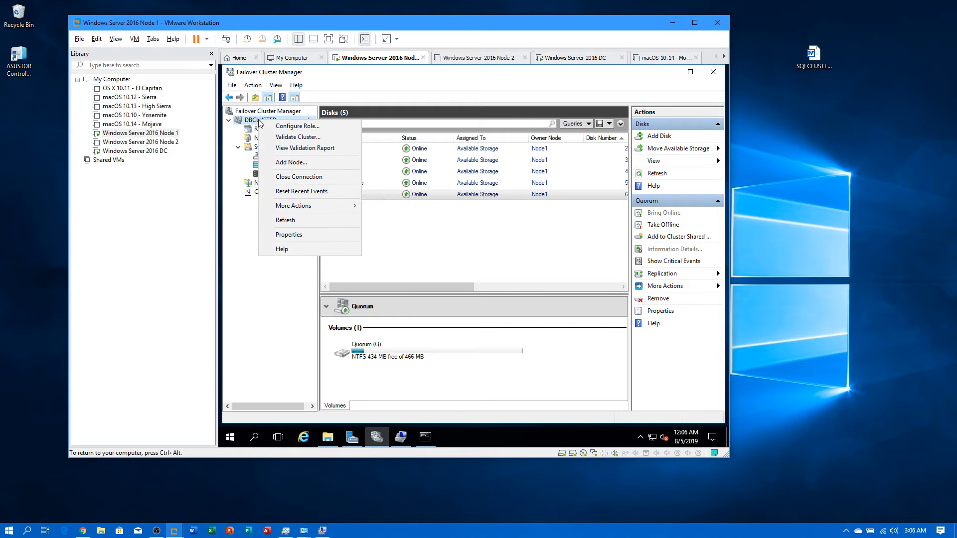
pyautogui.moveTo(309, 205)
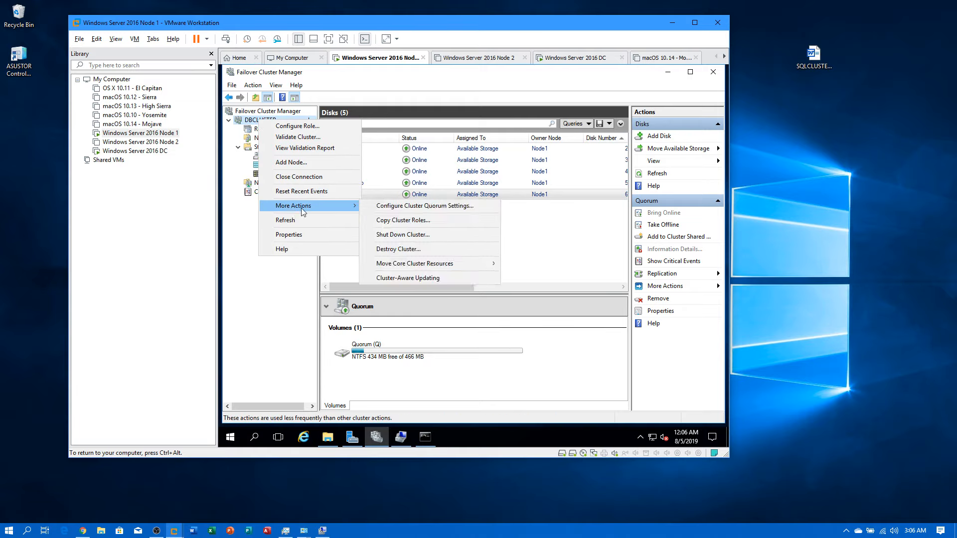
pyautogui.click(404, 208)
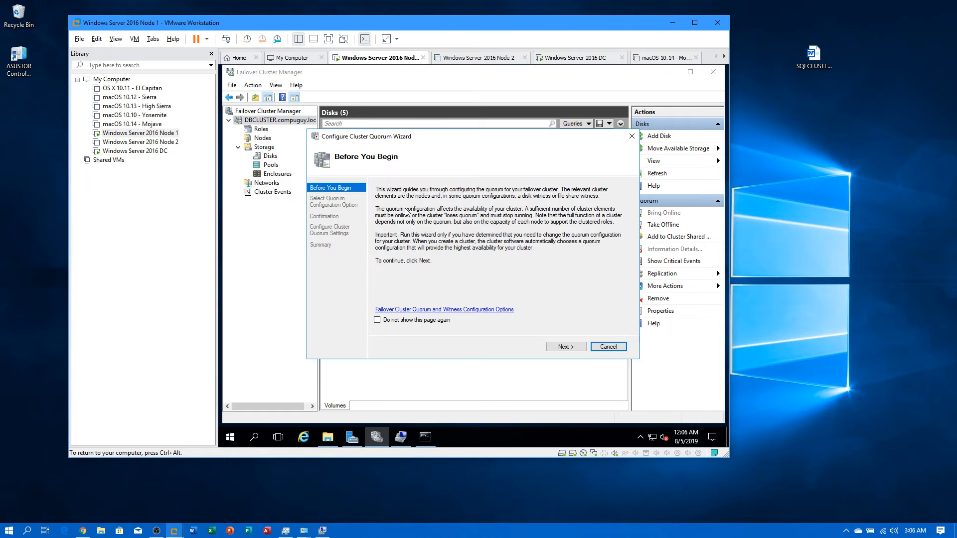
pyautogui.click(562, 346)
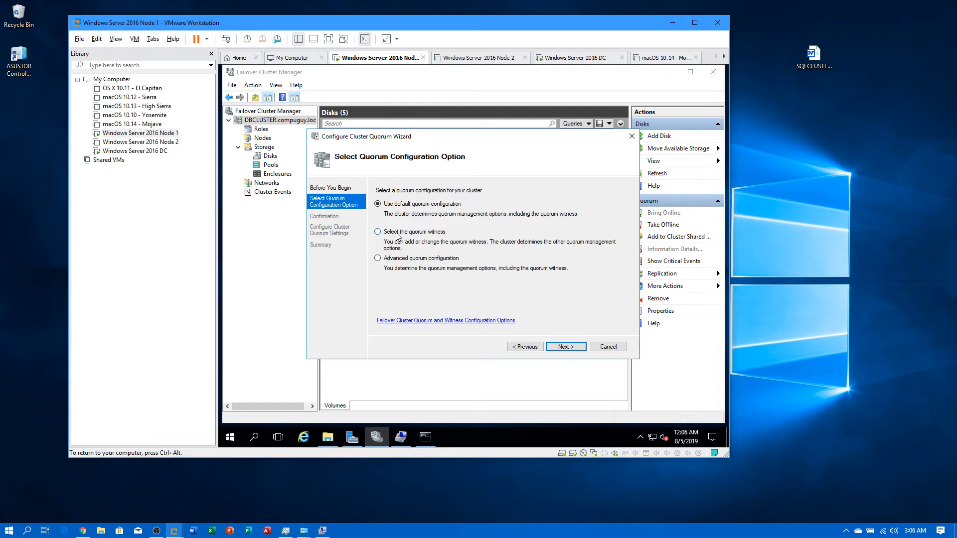
pyautogui.click(397, 234)
pyautogui.click(561, 348)
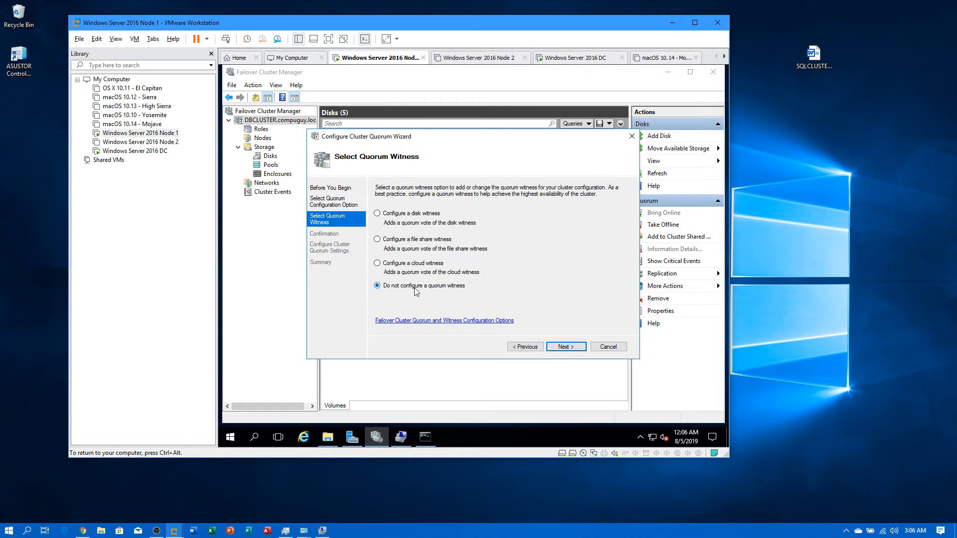
# Step: Configure a disk witness using the Quorum disk and complete the wizard
pyautogui.click(386, 218)
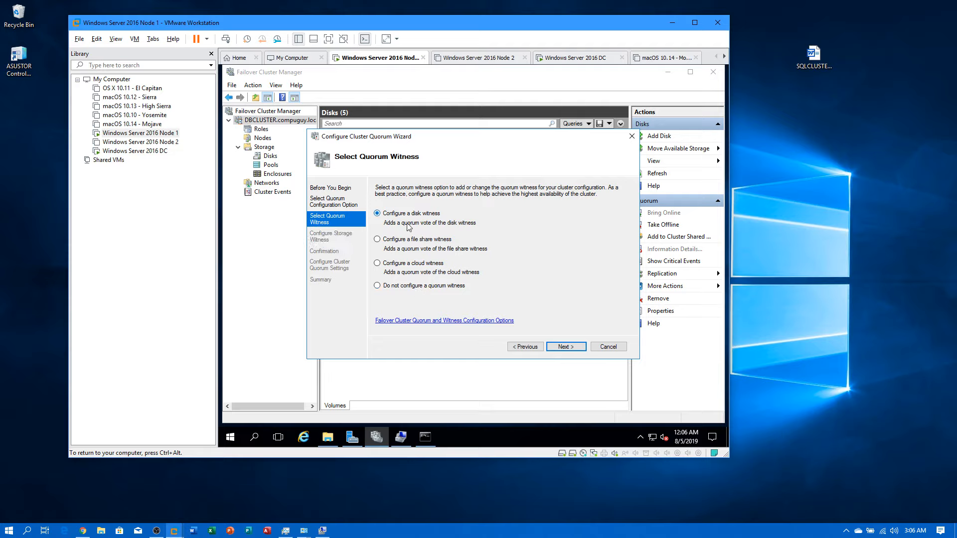
pyautogui.click(575, 348)
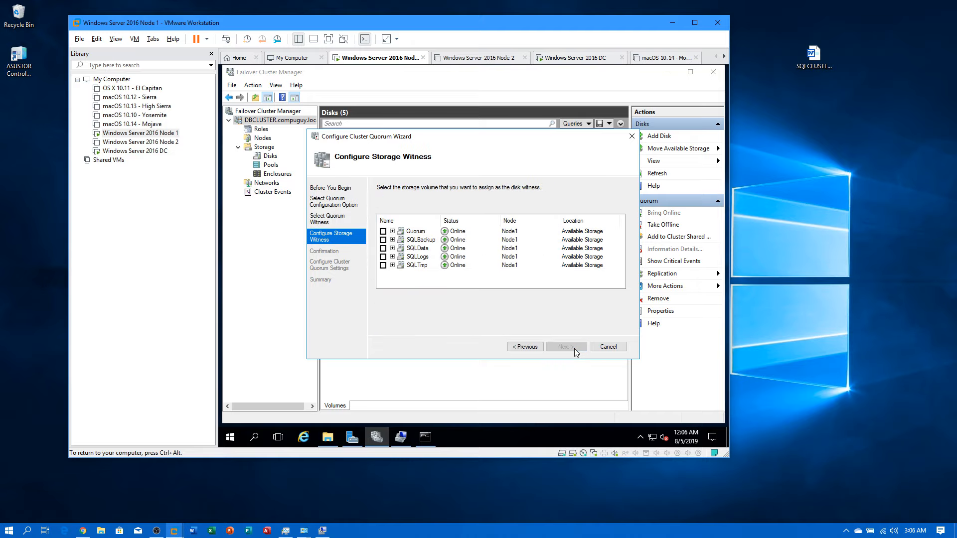
pyautogui.click(383, 232)
pyautogui.click(565, 347)
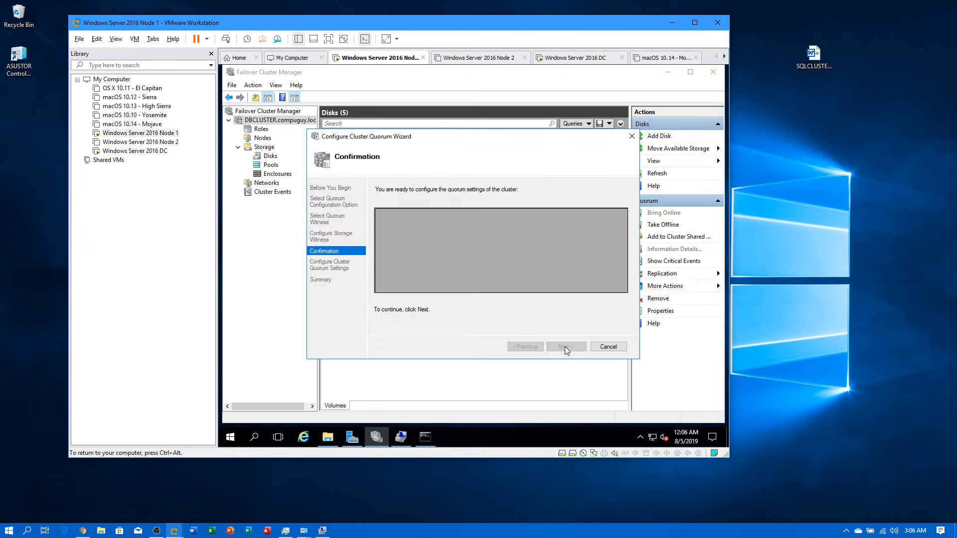
pyautogui.click(565, 348)
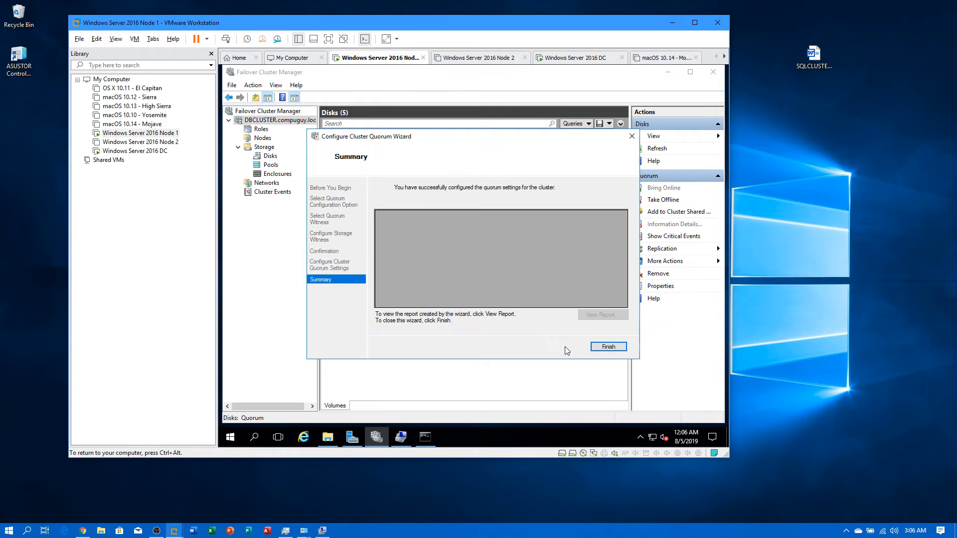
pyautogui.click(608, 347)
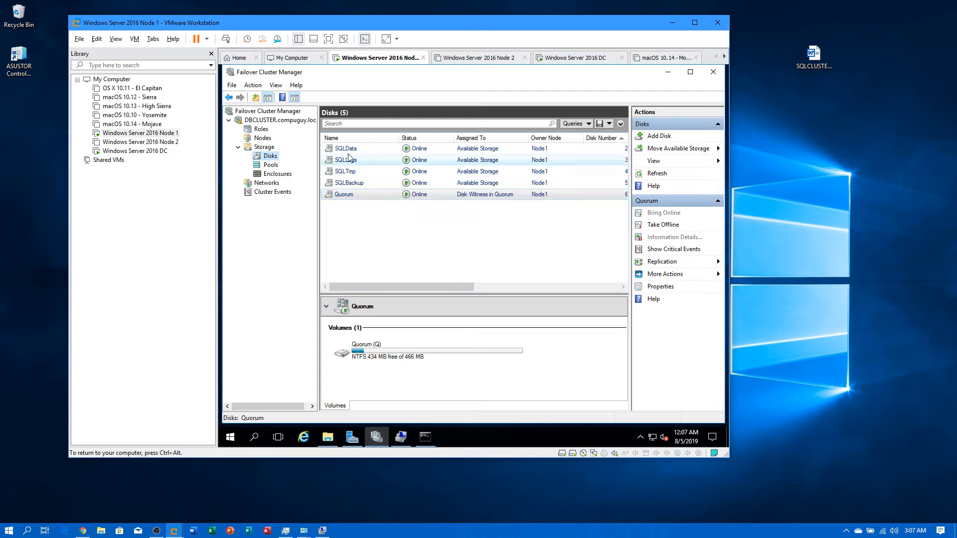
# Step: Power on the Windows Server 2016 Node 2 VM and dismiss the printing warning bar
pyautogui.click(164, 143)
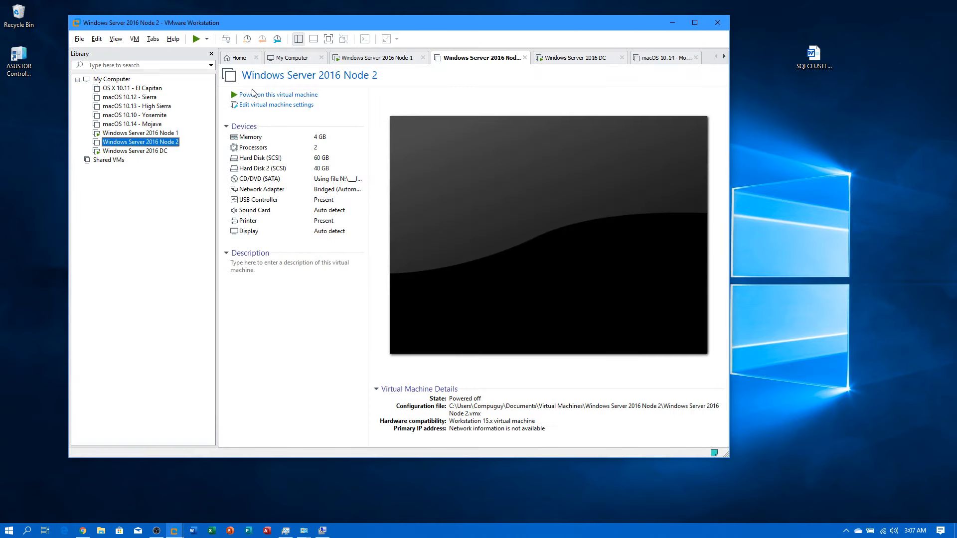
pyautogui.click(245, 95)
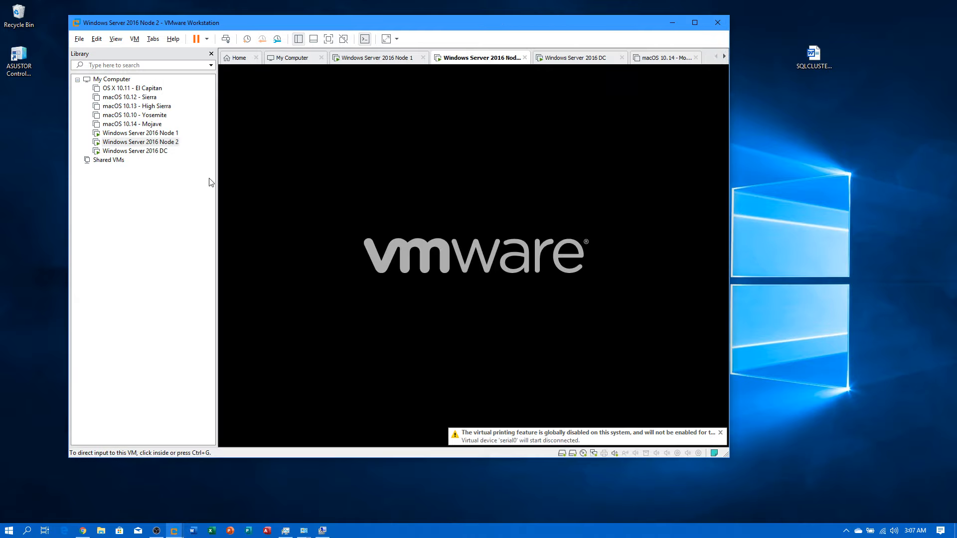
pyautogui.click(720, 433)
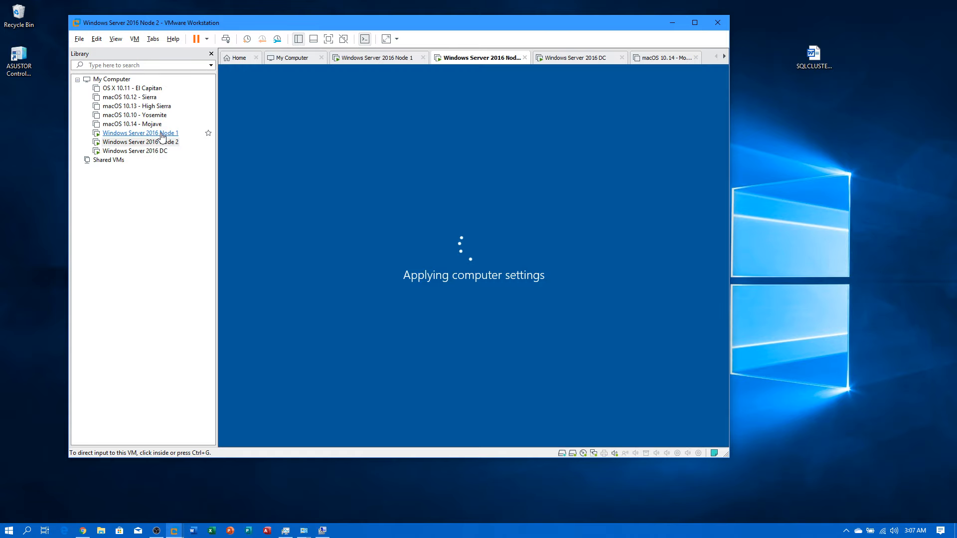
# Step: Add Node2 to DBCLUSTER from Node 1's Nodes list so Node1 and Node2 both show Up
pyautogui.click(162, 135)
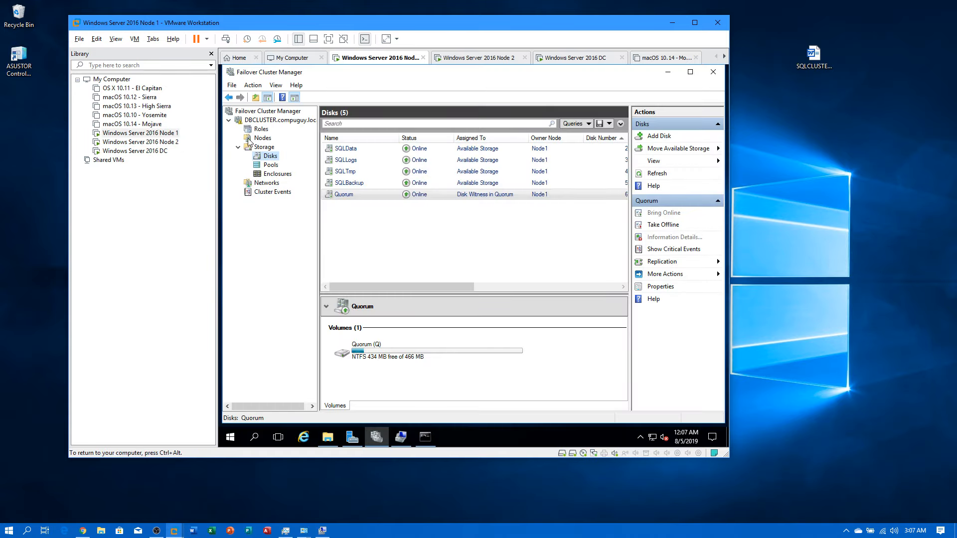
pyautogui.click(260, 138)
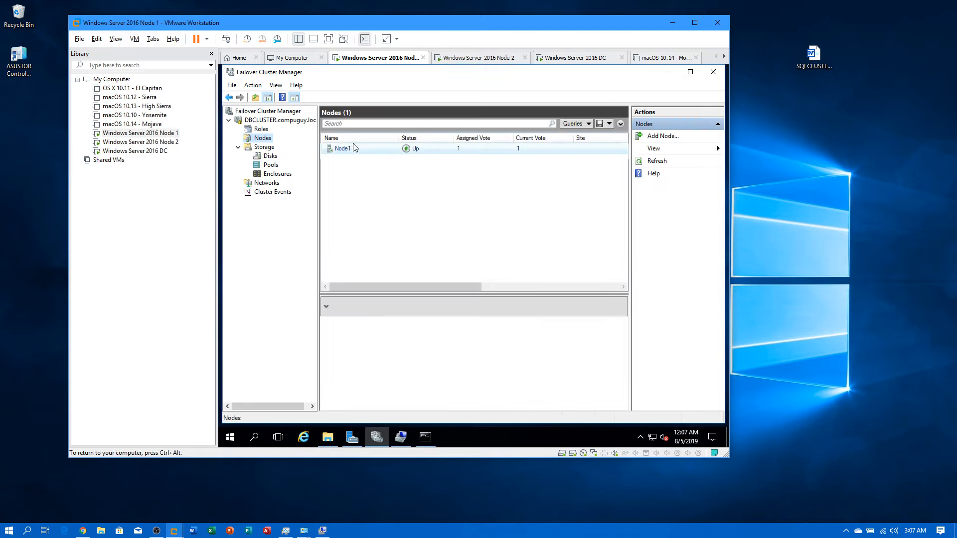
pyautogui.click(666, 136)
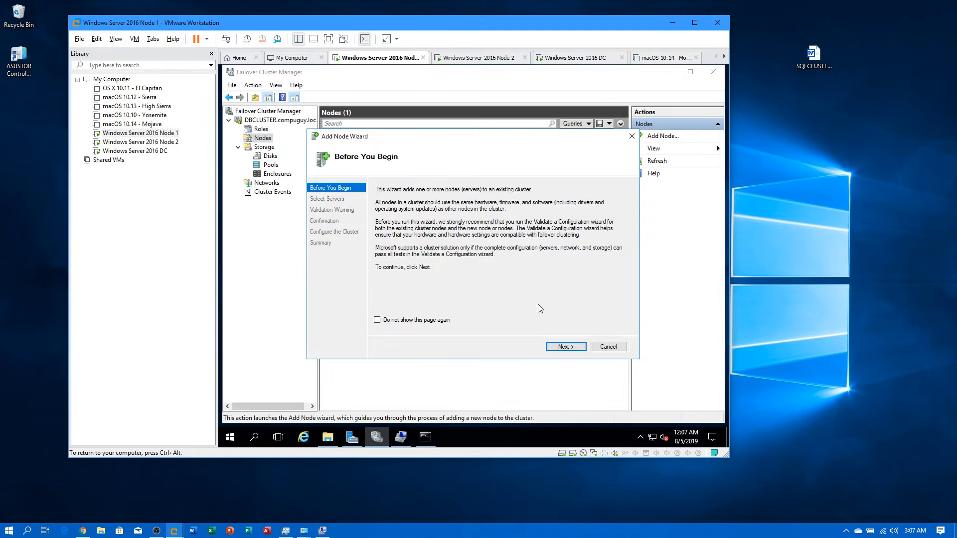
pyautogui.click(566, 347)
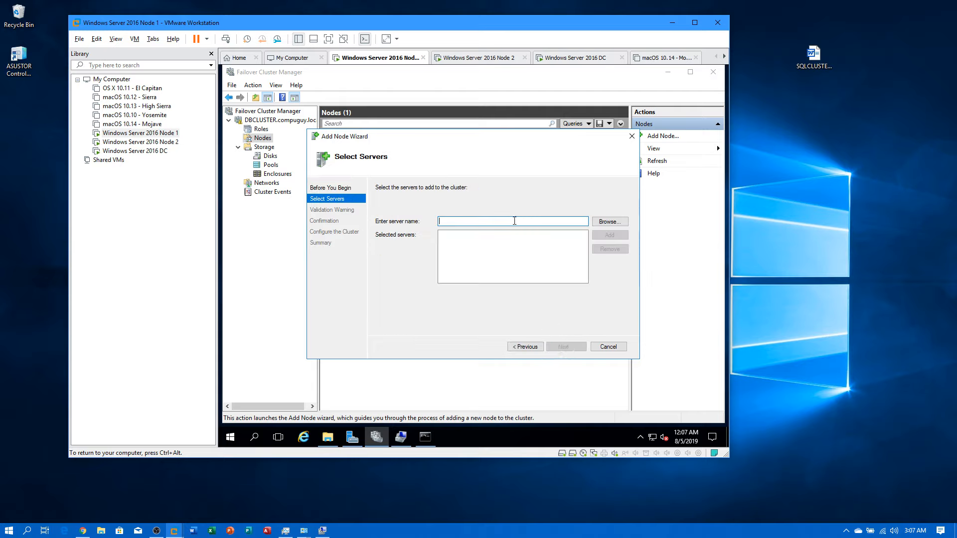
pyautogui.write('Node2')
pyautogui.click(609, 235)
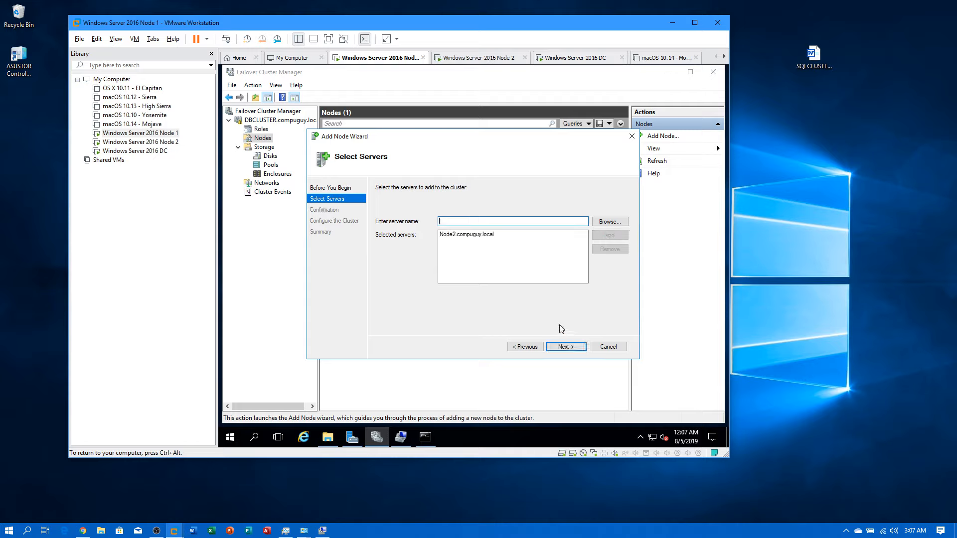
pyautogui.click(570, 348)
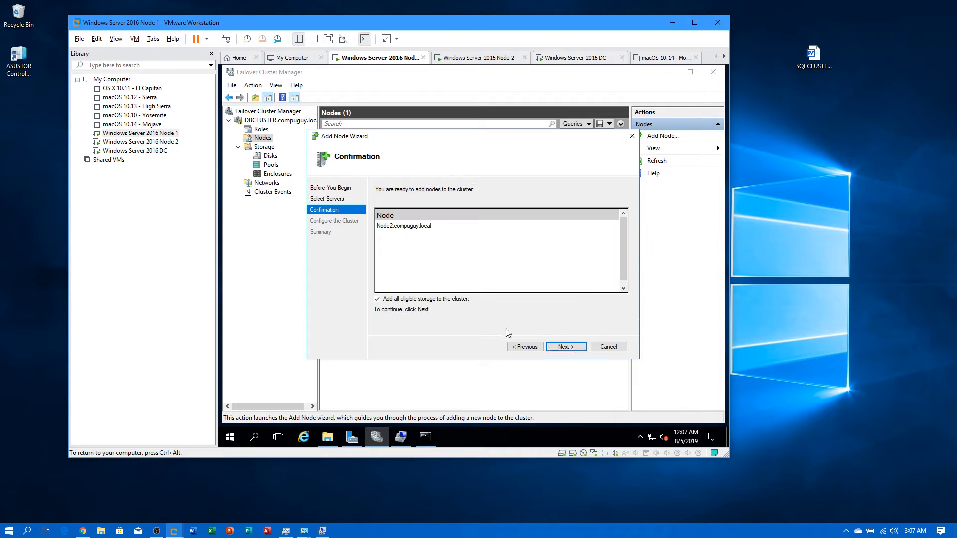
pyautogui.click(558, 350)
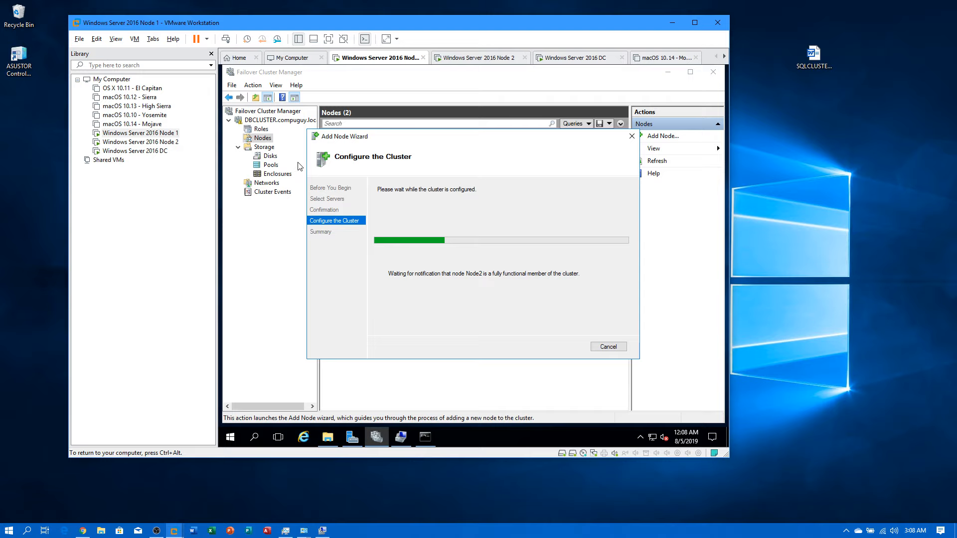
pyautogui.click(327, 437)
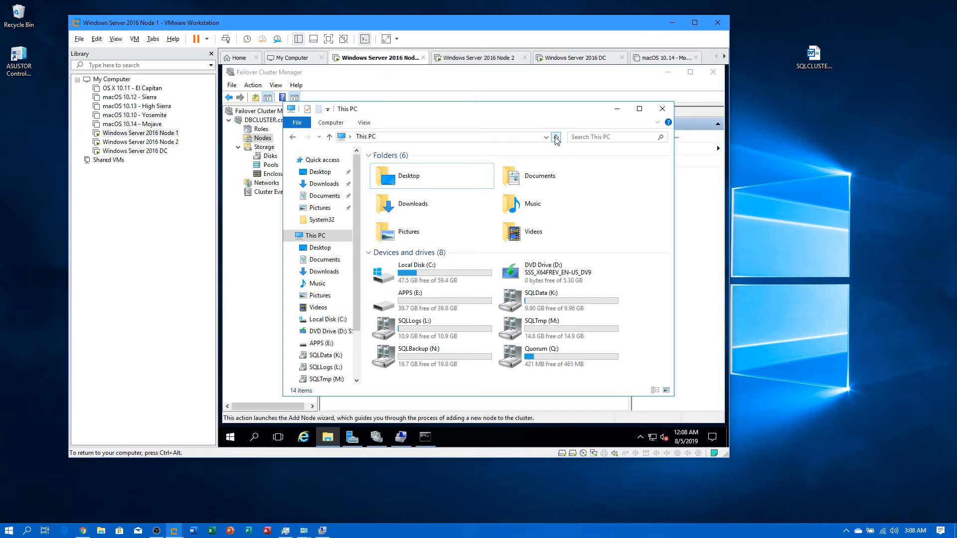
pyautogui.click(617, 109)
pyautogui.click(608, 346)
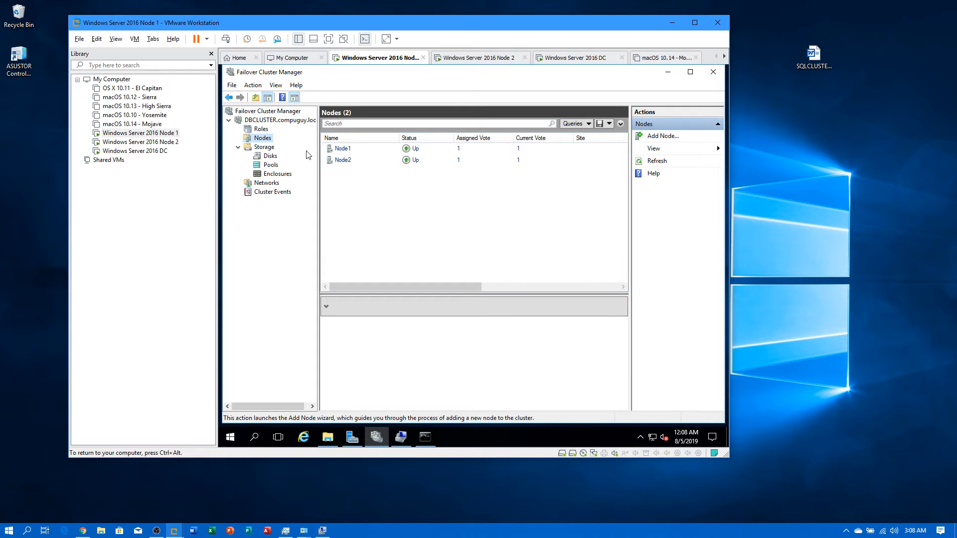
# Step: Switch to the Node 2 VM, send Ctrl+Alt+Del and sign in with the account password
pyautogui.click(270, 157)
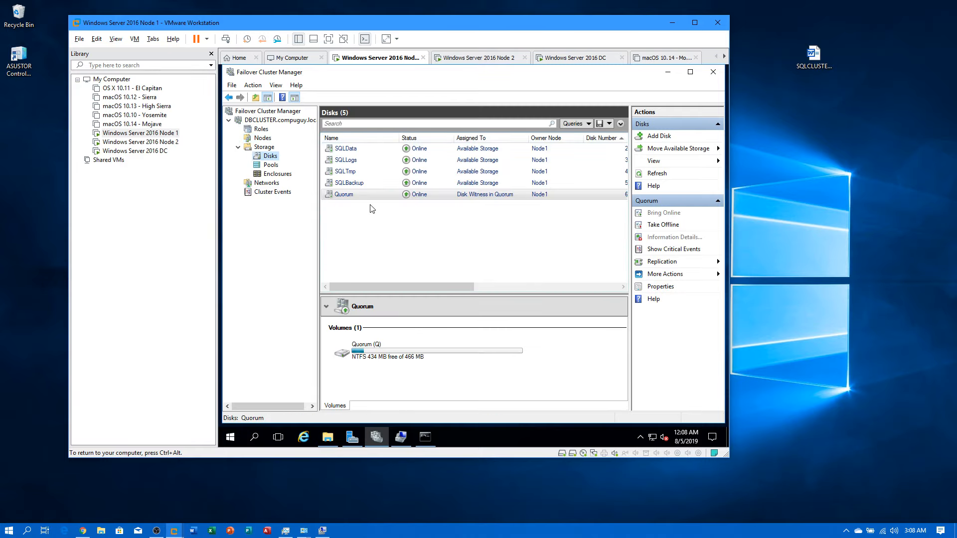
pyautogui.click(138, 142)
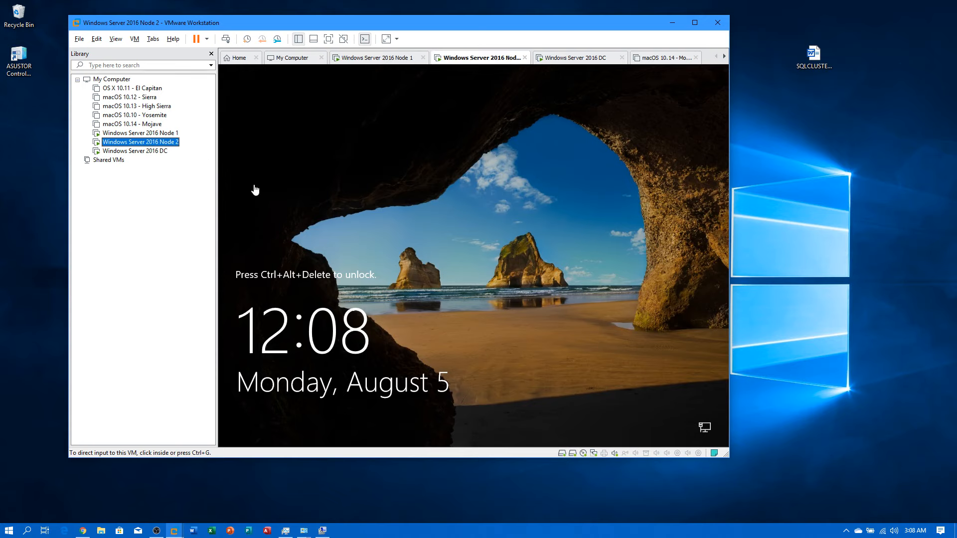
pyautogui.rightClick(139, 142)
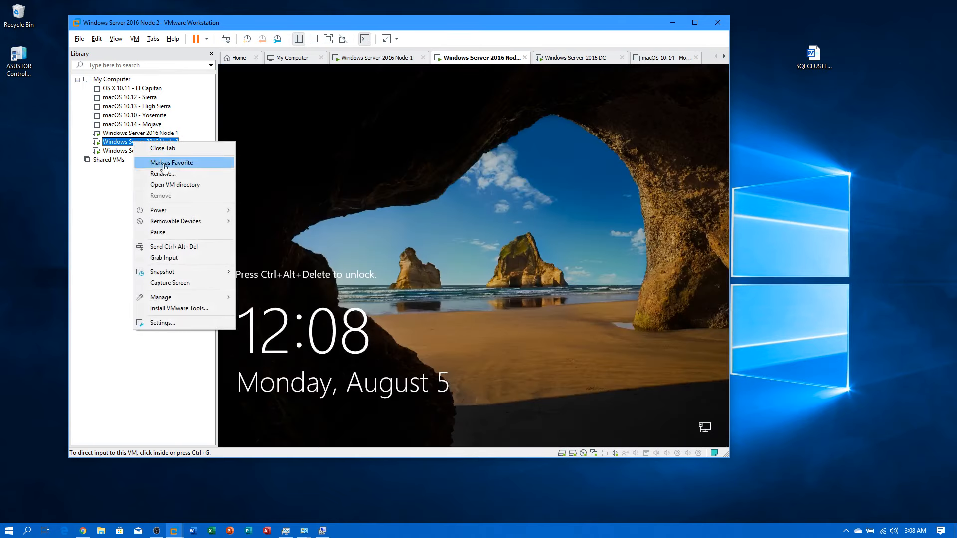
pyautogui.click(177, 247)
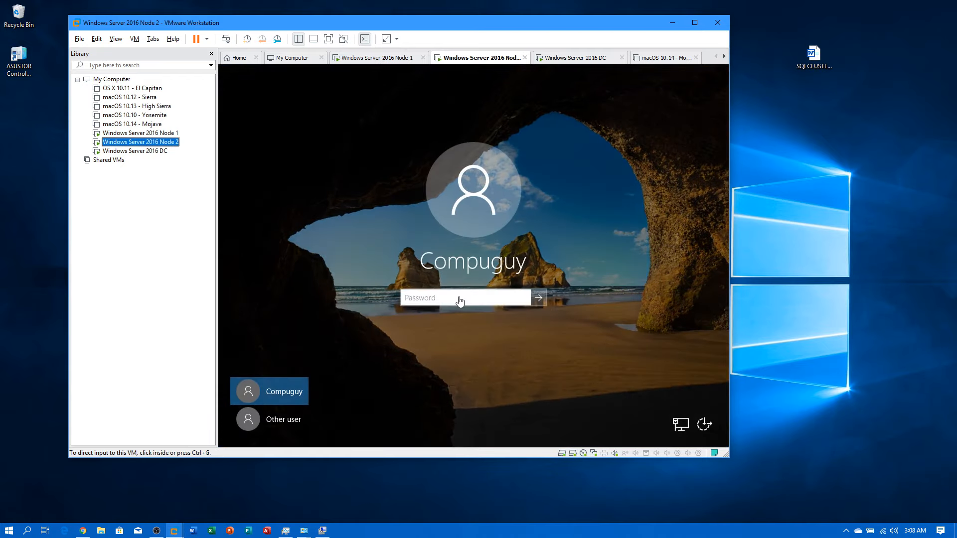
pyautogui.click(458, 296)
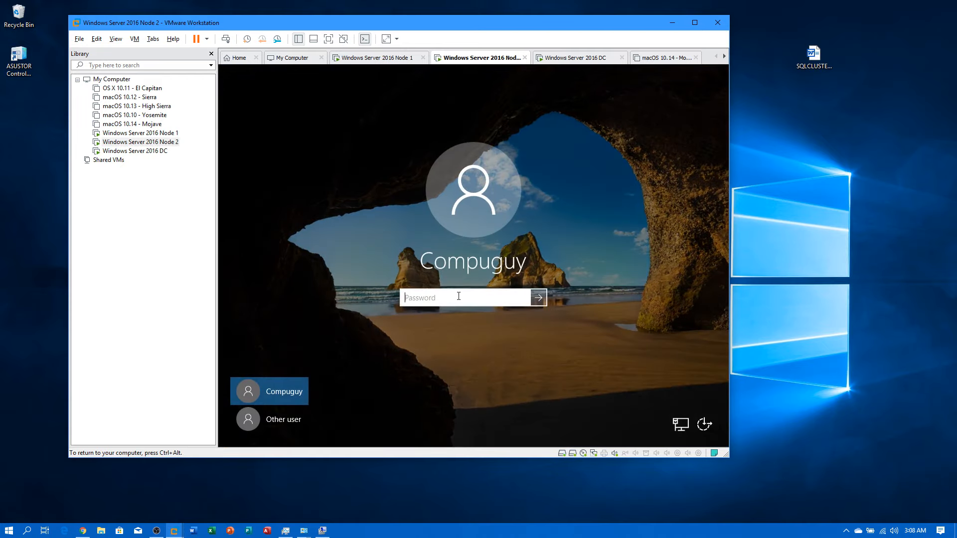
pyautogui.write('p')
pyautogui.press('Return')
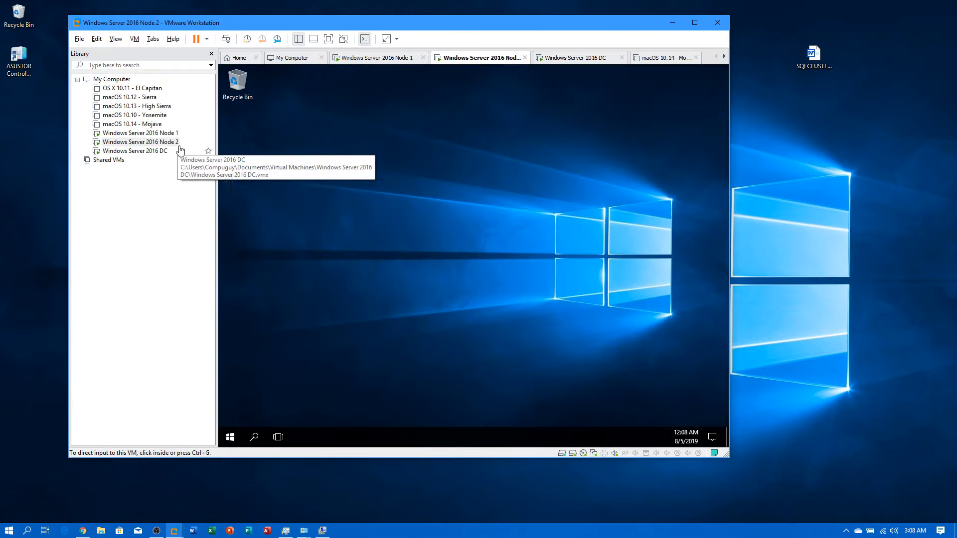
# Step: In Failover Cluster Manager on Node 2, browse DBCLUSTER down to its five Node1-owned Disks
pyautogui.click(376, 437)
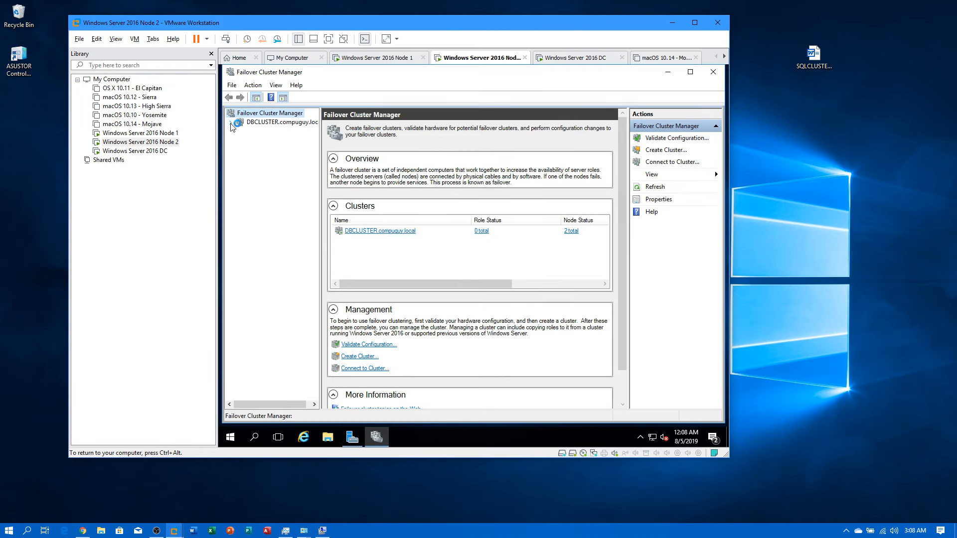
pyautogui.click(230, 123)
pyautogui.click(263, 131)
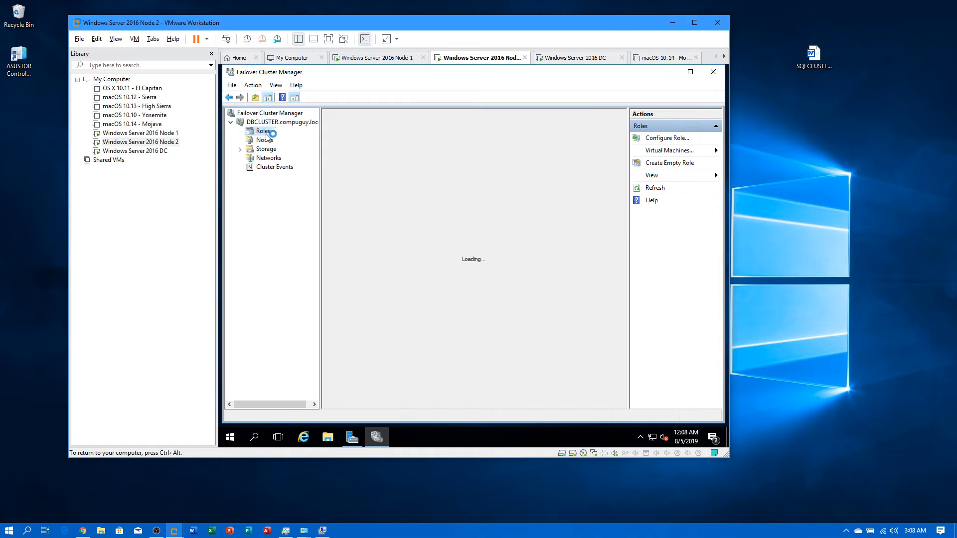
pyautogui.click(266, 141)
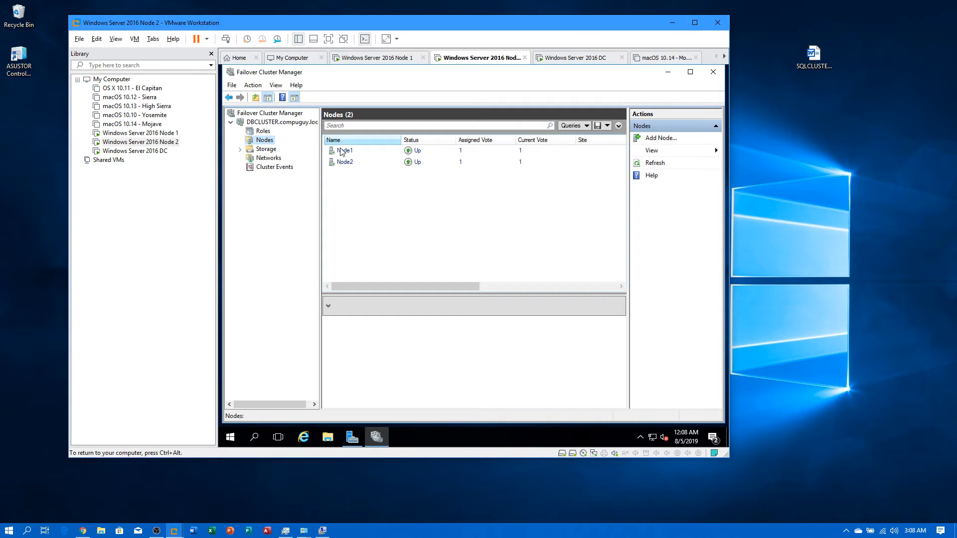
pyautogui.click(255, 150)
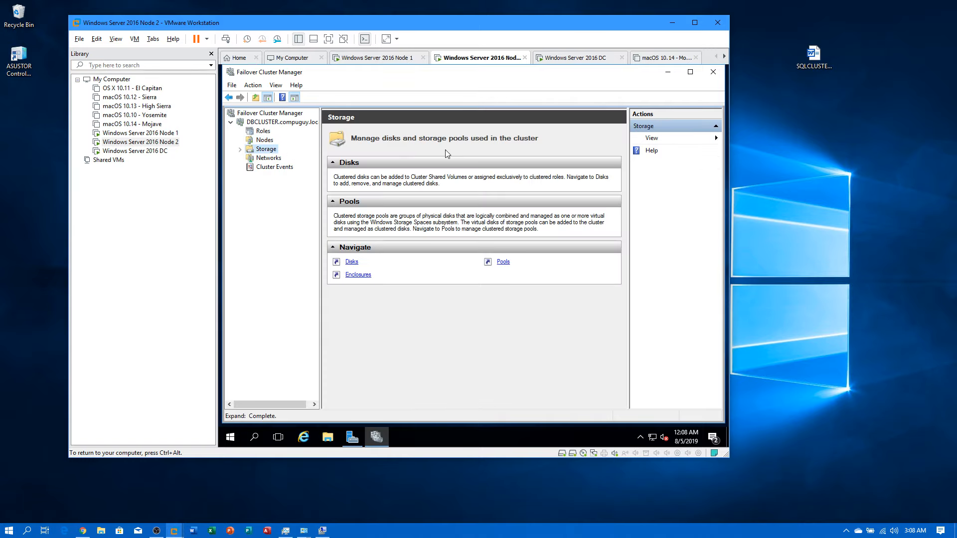
pyautogui.click(240, 149)
pyautogui.click(267, 159)
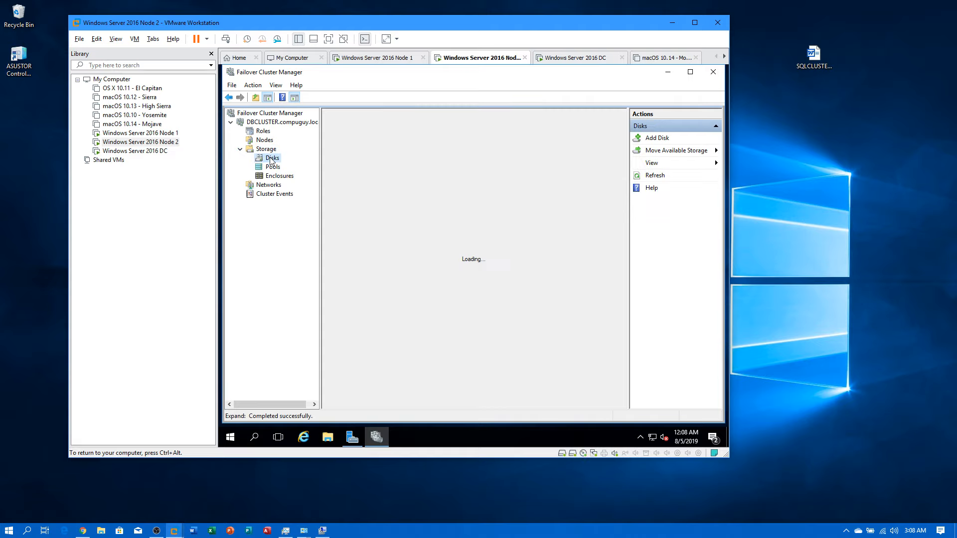
# Step: Compare This PC drives on Node 2 and Node 1, then show DBCLUSTER's Nodes list on Node 2
pyautogui.click(328, 437)
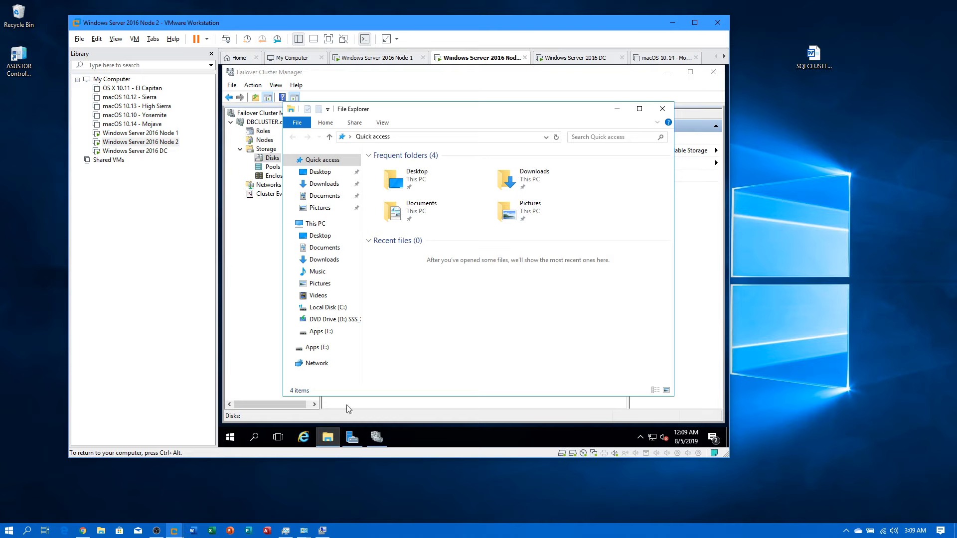
pyautogui.click(315, 224)
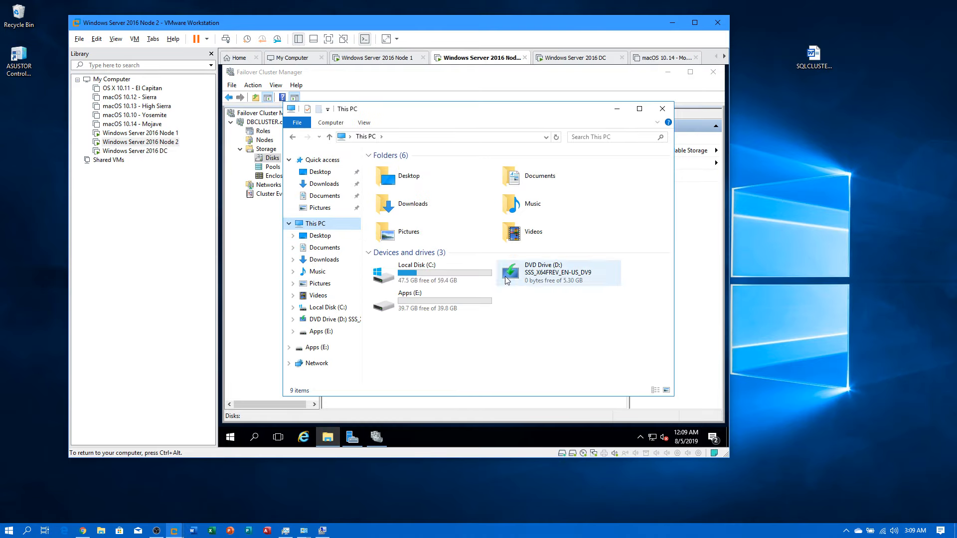
pyautogui.click(125, 133)
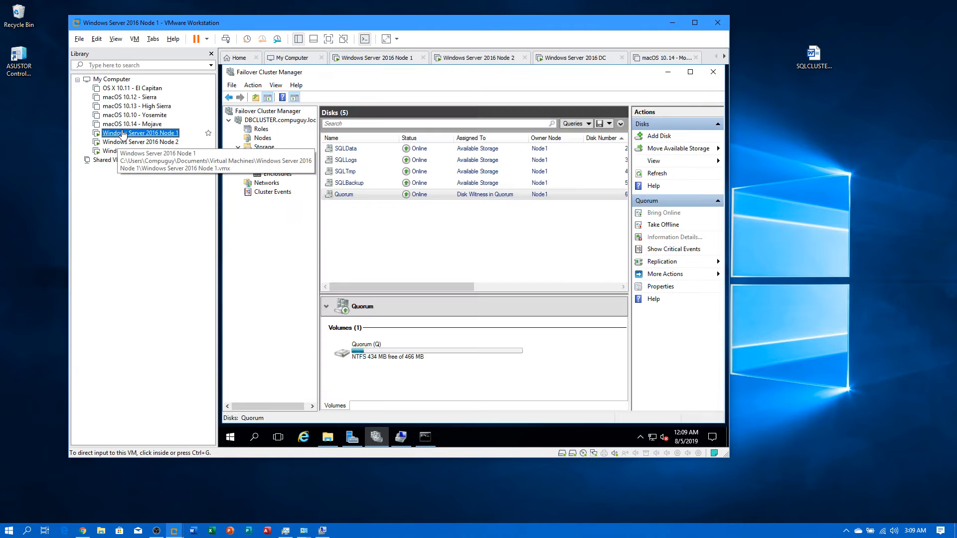
pyautogui.click(328, 437)
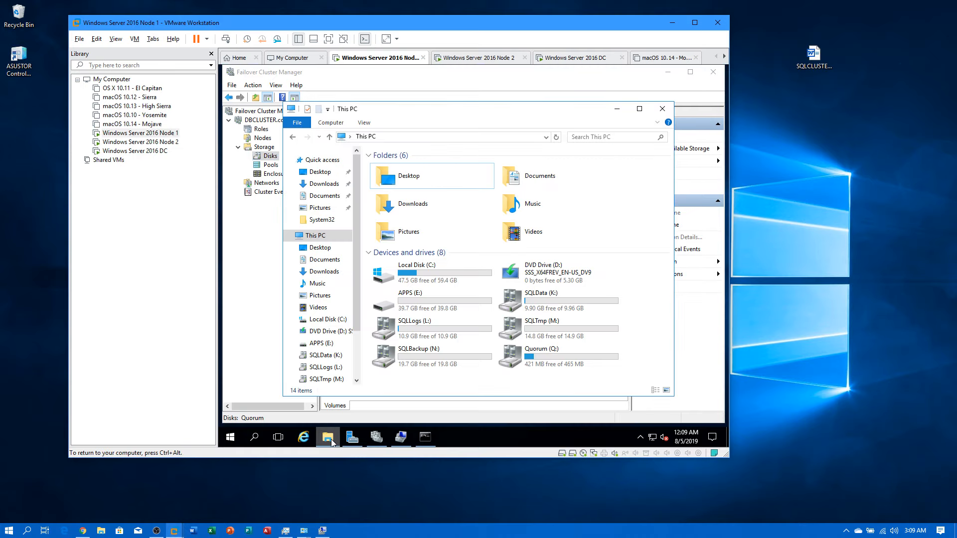
pyautogui.click(145, 143)
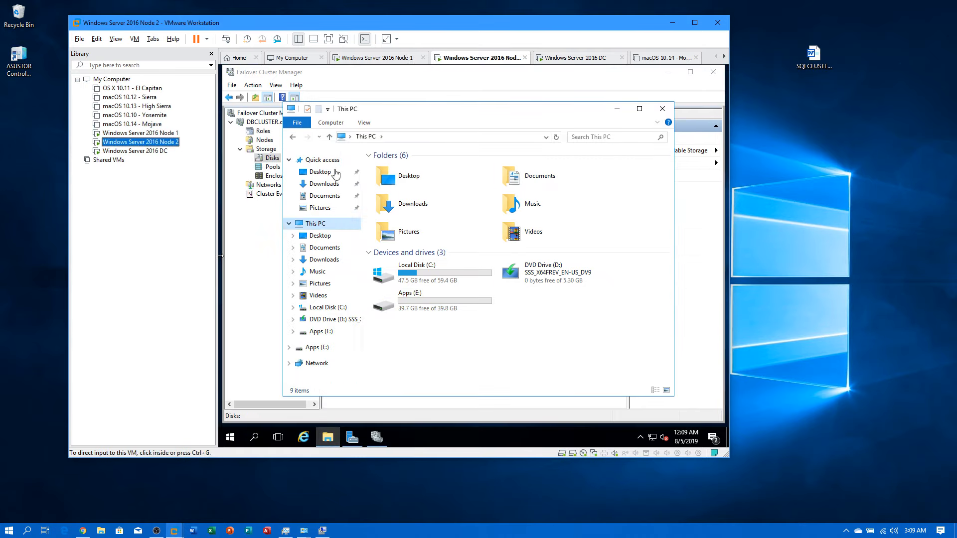
pyautogui.click(265, 224)
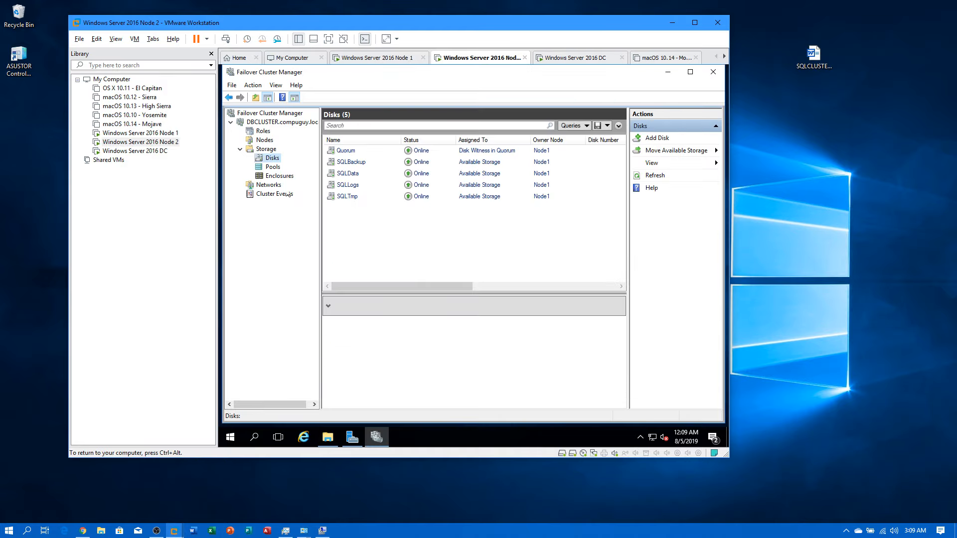
pyautogui.click(264, 141)
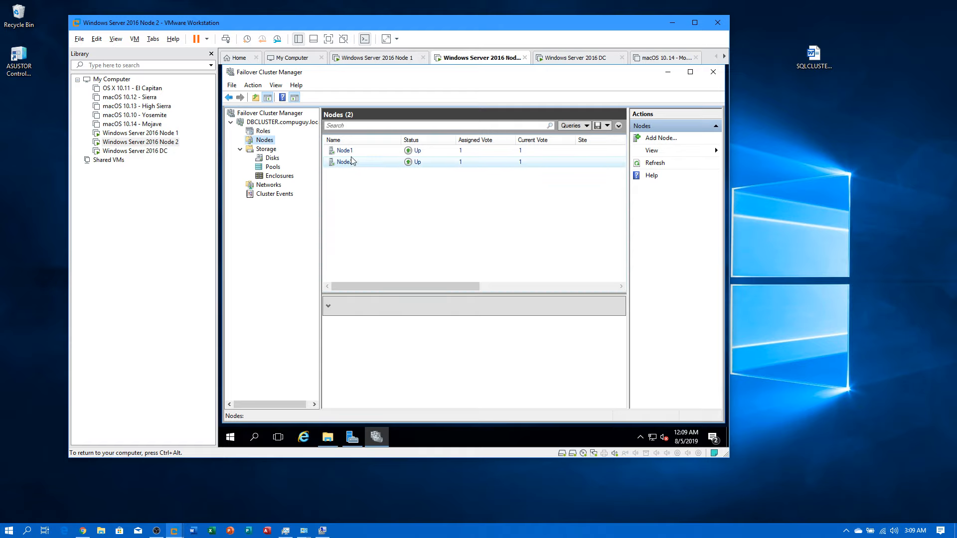
# Step: Pause Node1 with role draining and compare the drives visible on Node 1 and Node 2
pyautogui.rightClick(352, 151)
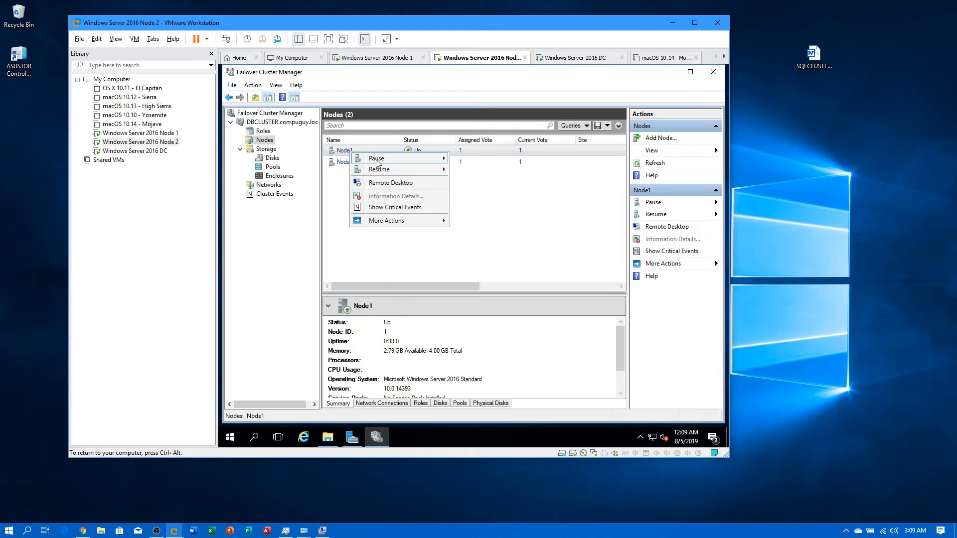
pyautogui.moveTo(389, 164)
pyautogui.click(479, 159)
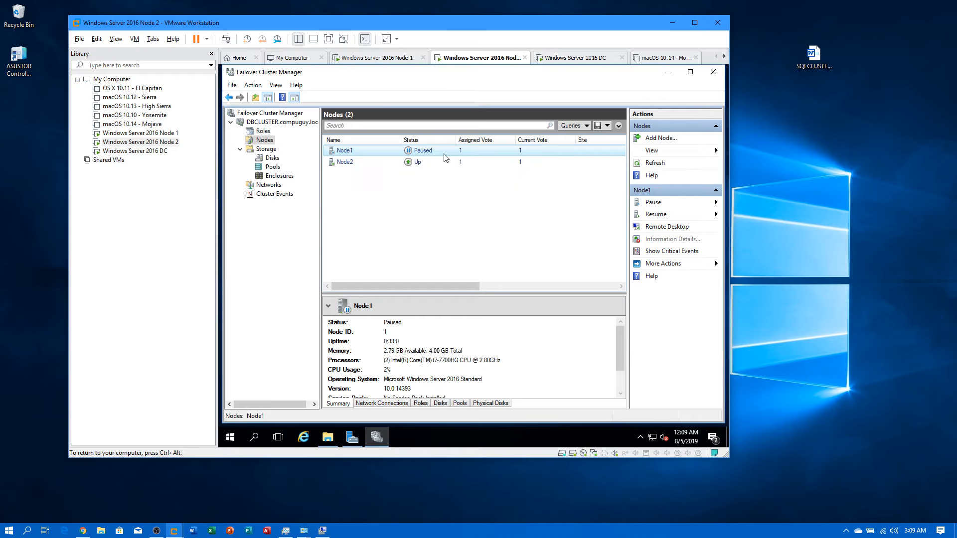
pyautogui.click(327, 437)
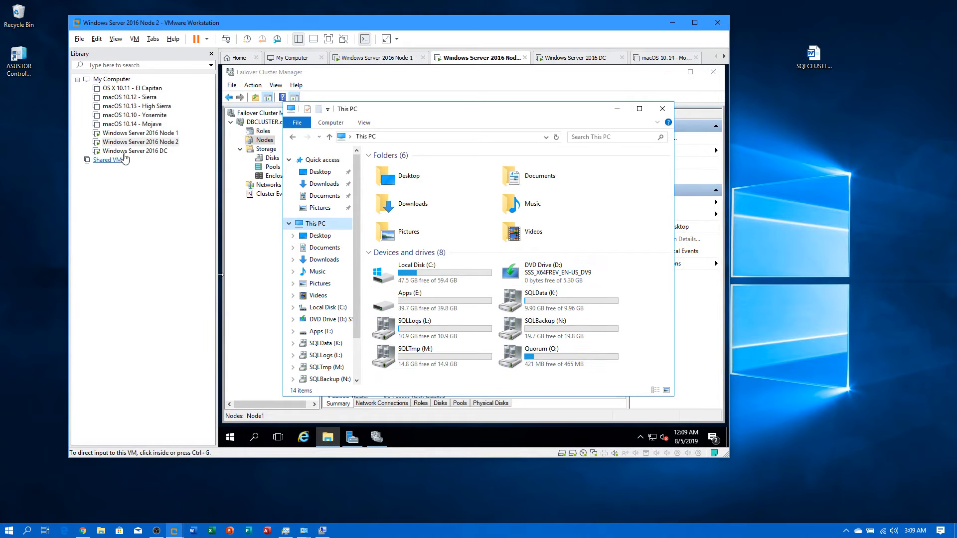
pyautogui.click(155, 135)
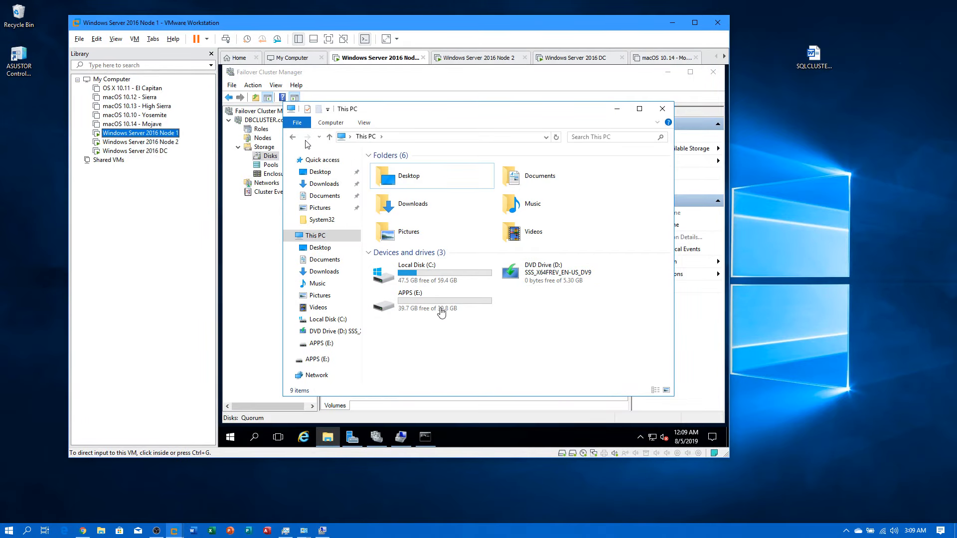
pyautogui.click(166, 143)
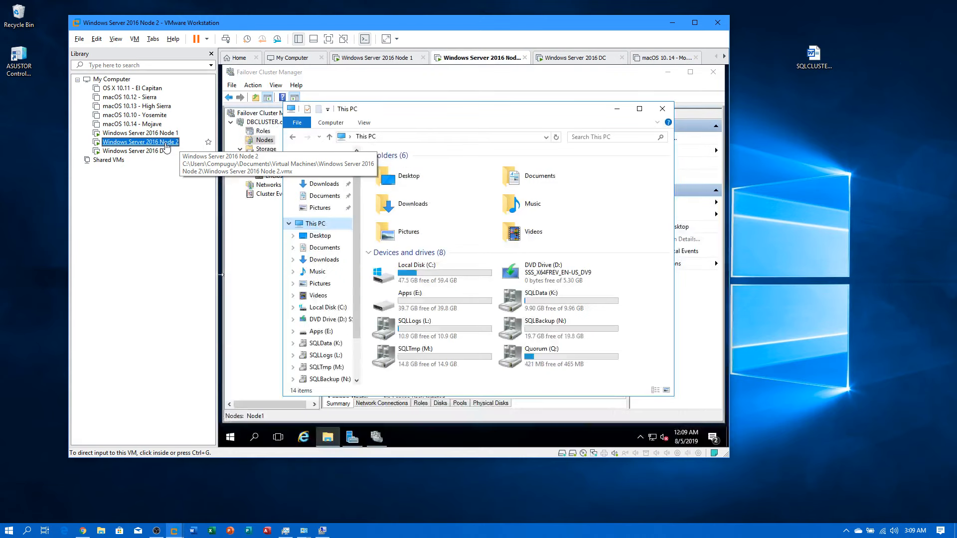
# Step: Resume Node1 from DBCLUSTER's Nodes list on Node 2
pyautogui.click(249, 219)
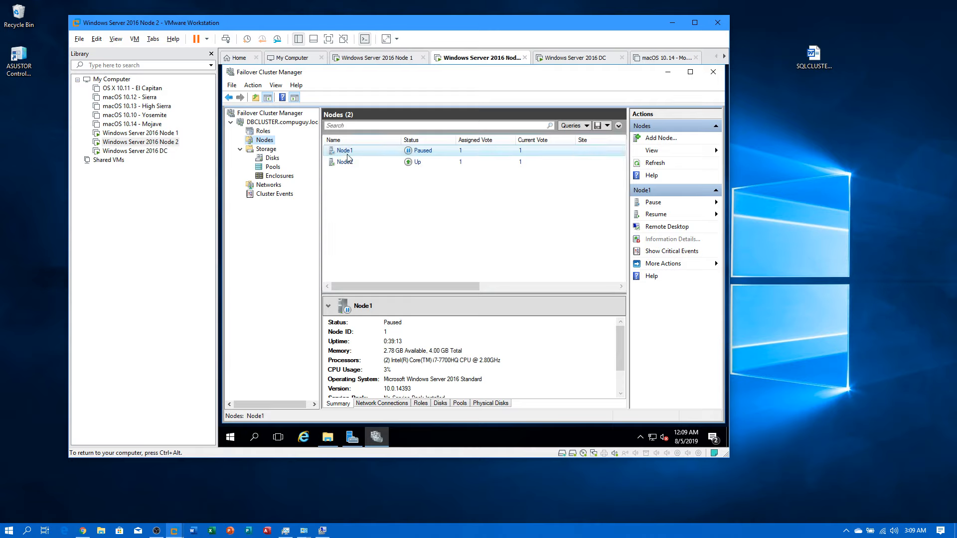
pyautogui.rightClick(350, 152)
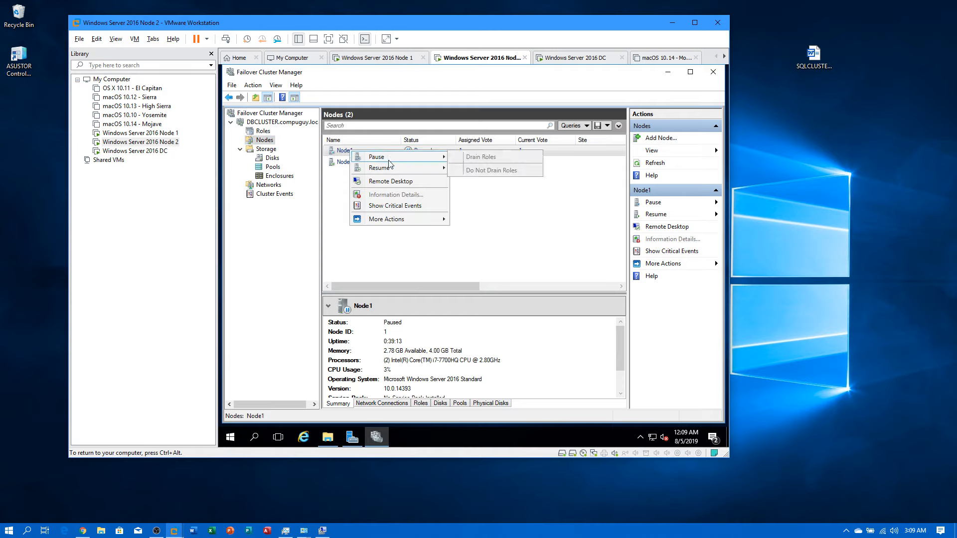
pyautogui.moveTo(391, 168)
pyautogui.click(465, 168)
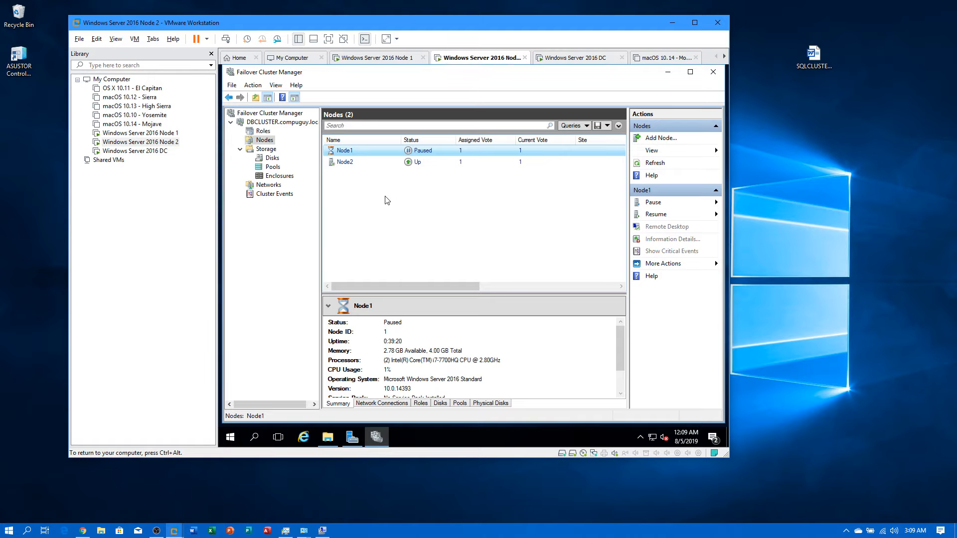
# Step: On Node 1, verify both nodes are Up and the five disks are owned by Node2, then return to Node 2
pyautogui.click(158, 134)
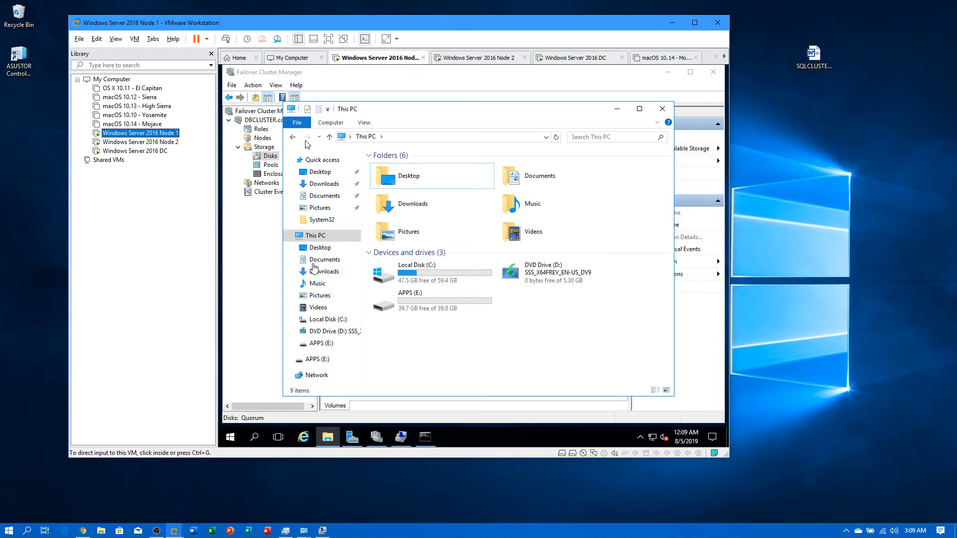
pyautogui.click(263, 222)
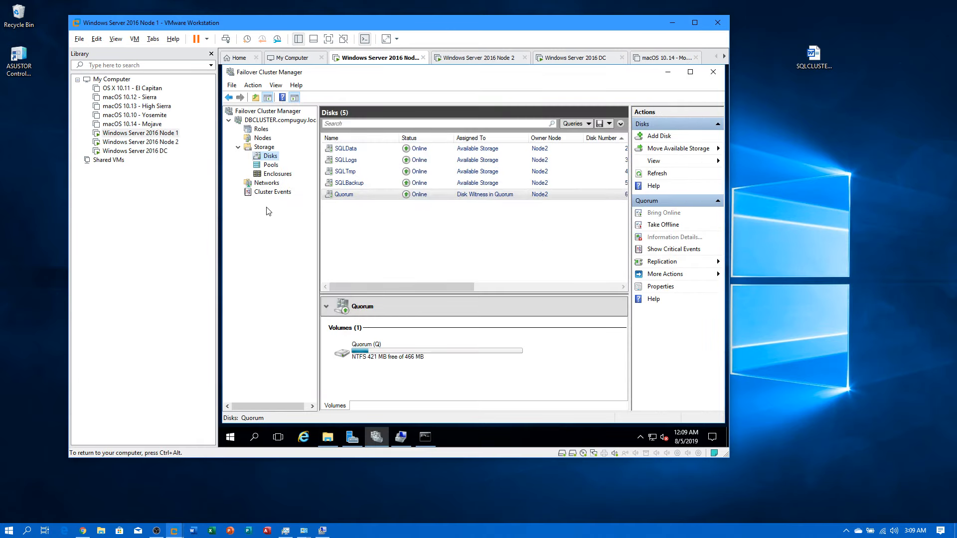
pyautogui.click(249, 141)
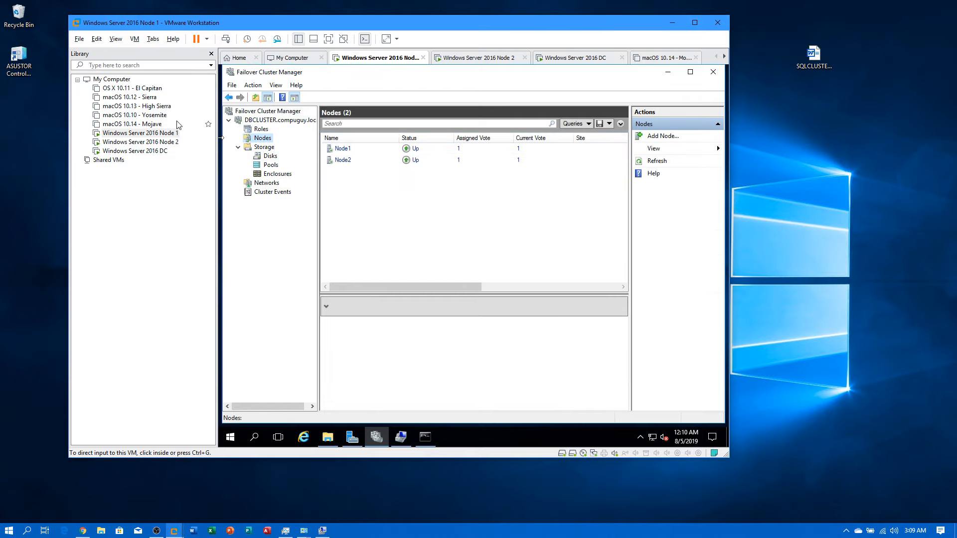
pyautogui.click(327, 442)
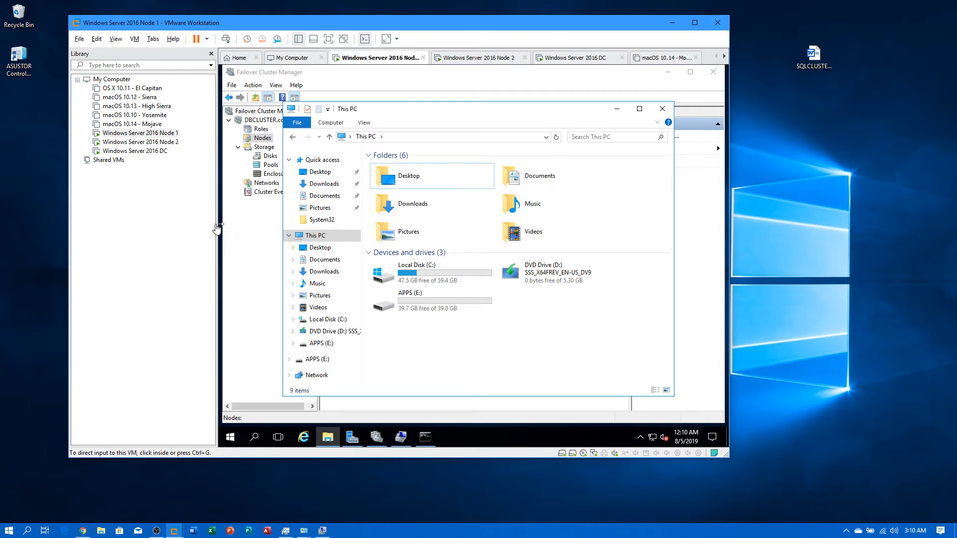
pyautogui.click(248, 226)
pyautogui.click(271, 156)
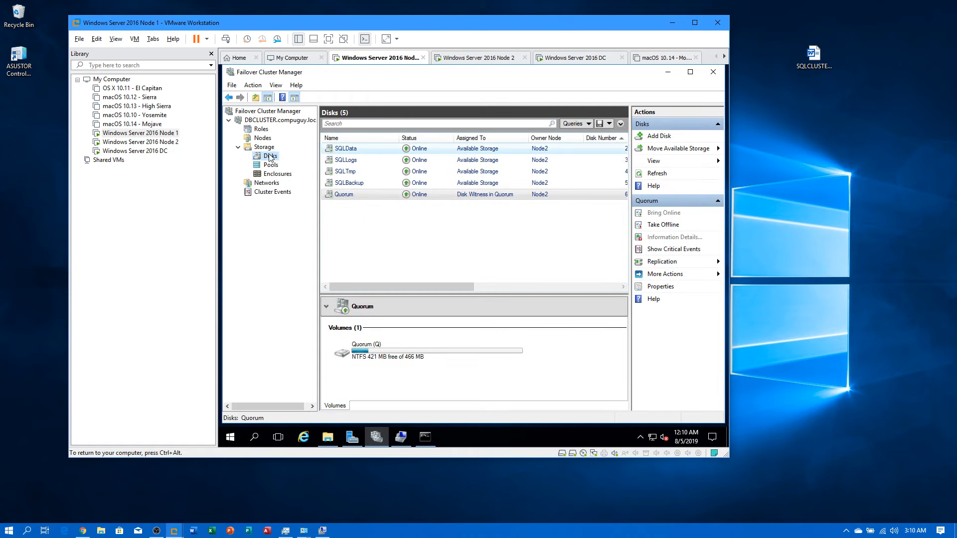
pyautogui.click(160, 142)
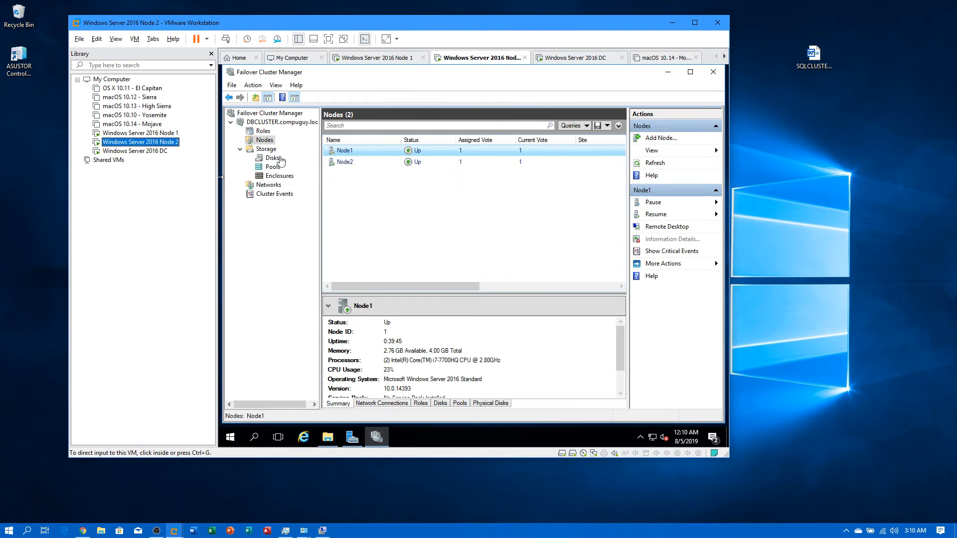
# Step: Refresh the Disks list, move available storage to Node1, then switch to the Node 1 VM
pyautogui.click(271, 159)
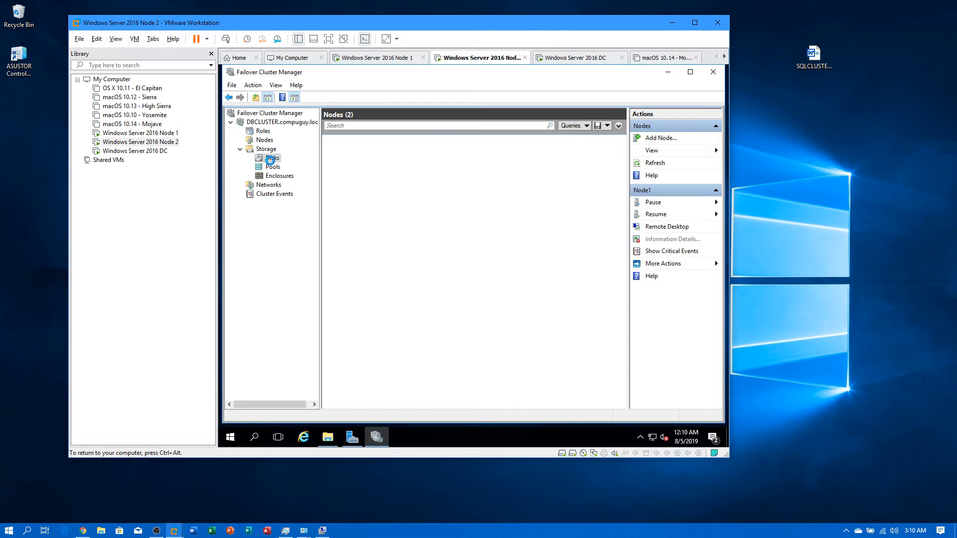
pyautogui.click(652, 175)
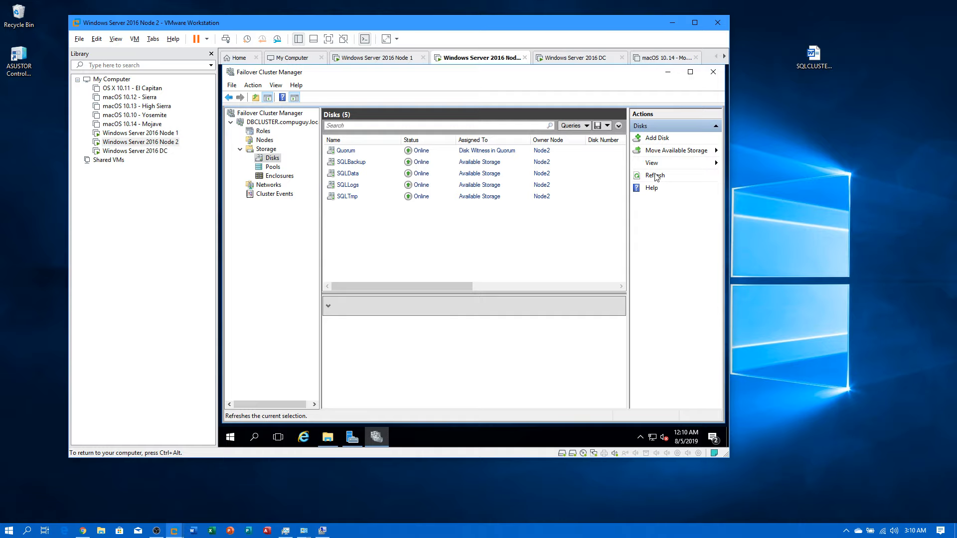
pyautogui.click(663, 152)
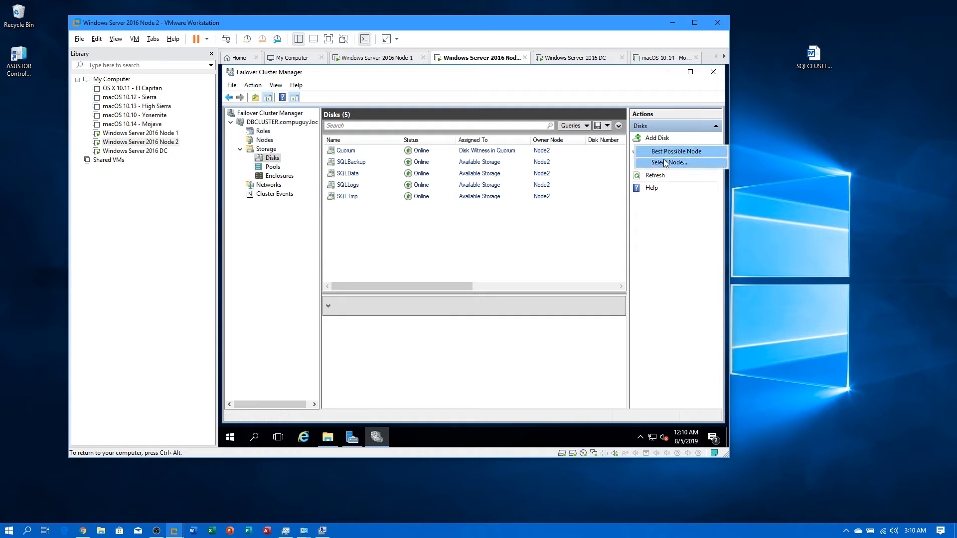
pyautogui.click(666, 162)
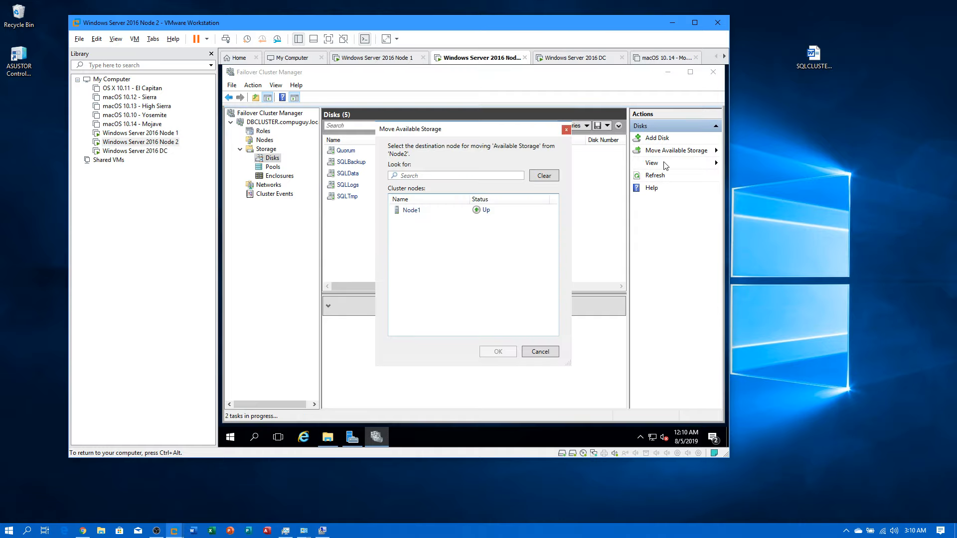
pyautogui.click(435, 211)
pyautogui.click(491, 352)
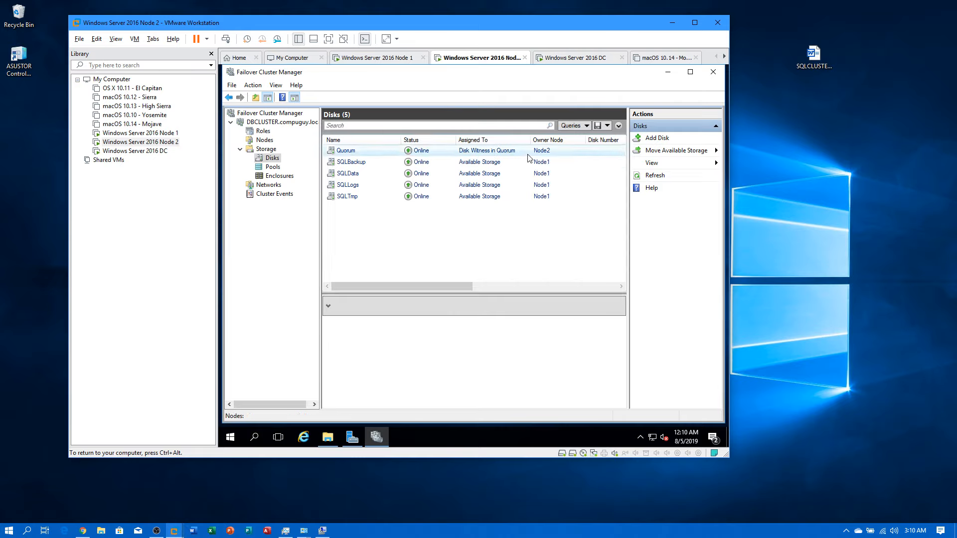
pyautogui.click(142, 133)
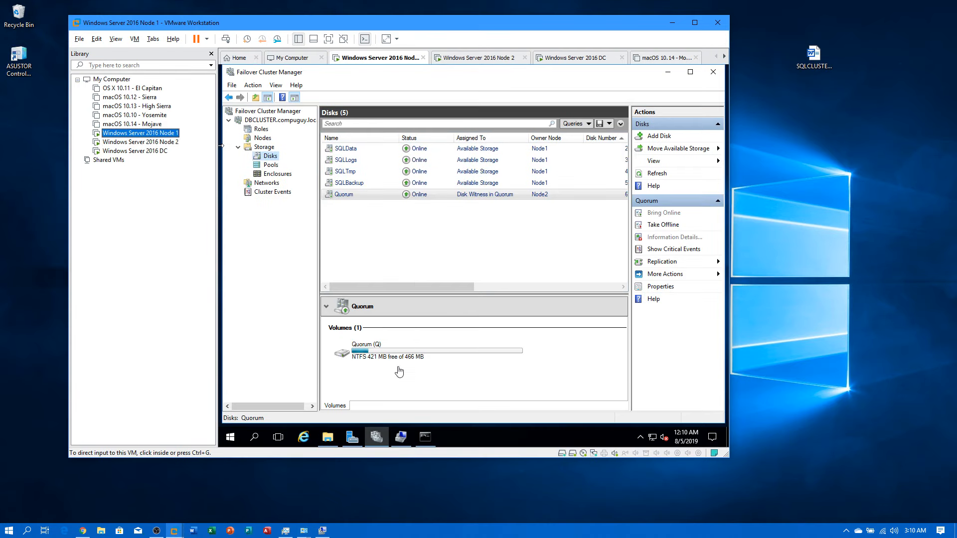
# Step: Refresh Node 1's This PC to see the SQLData, SQLLogs, SQLTmp and SQLBackup drives, then return to Node 2
pyautogui.click(328, 436)
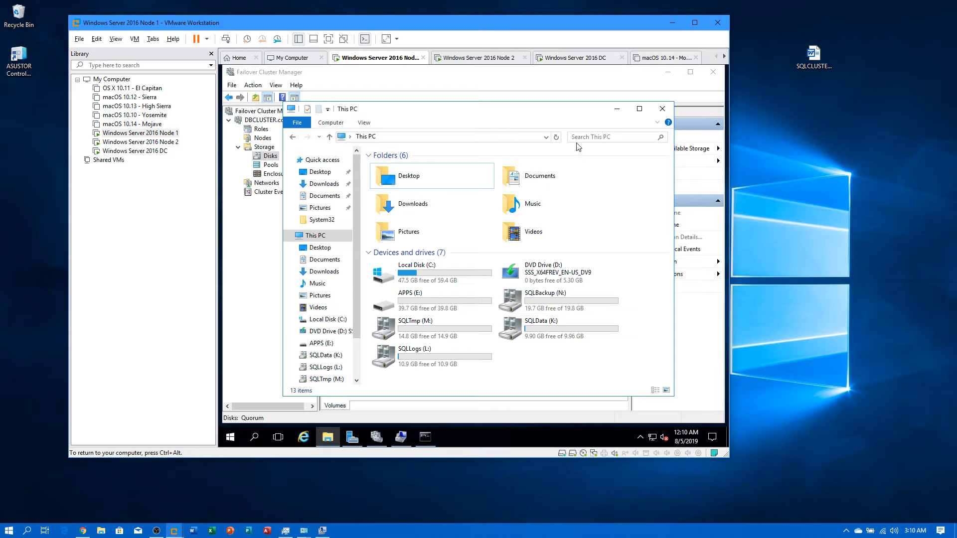
pyautogui.click(556, 137)
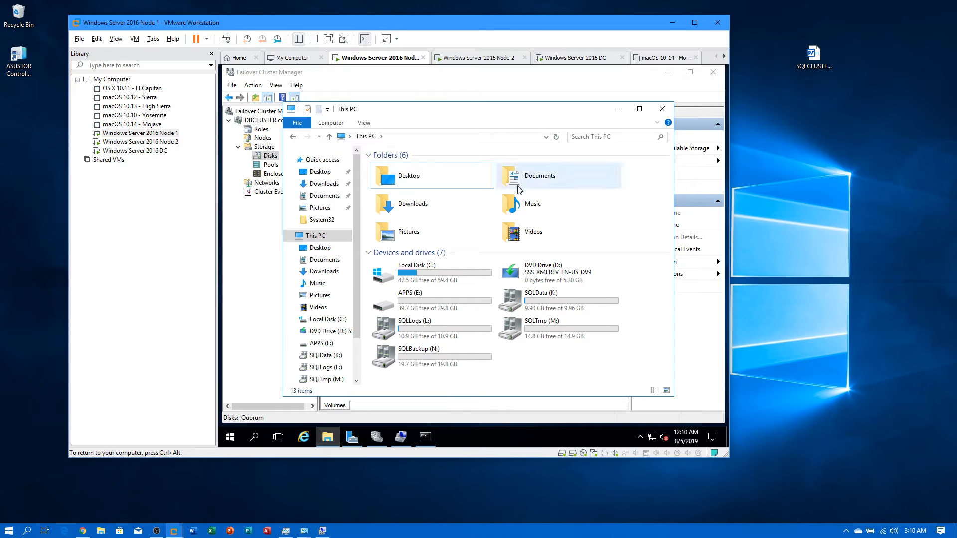
pyautogui.click(135, 144)
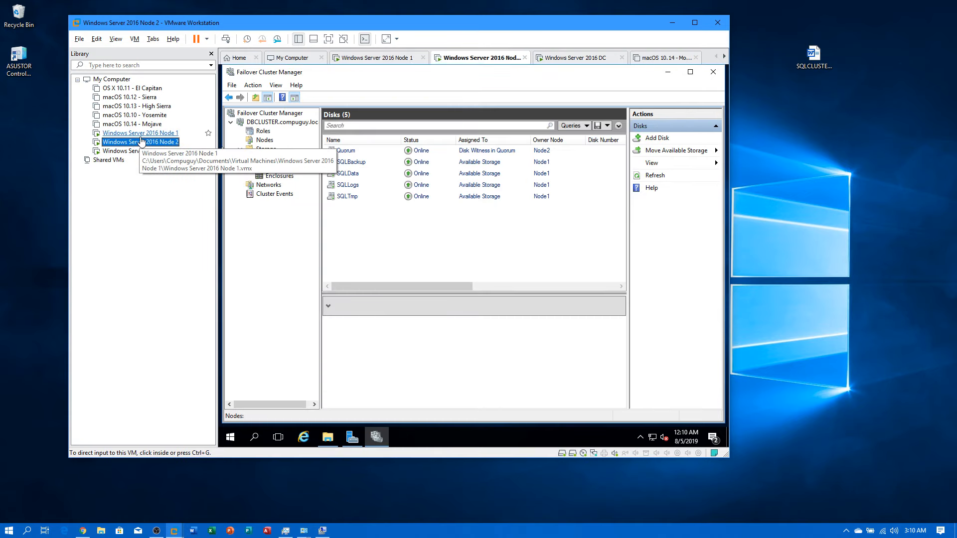
# Step: Run More Actions > Simulate Failure on the Quorum disk
pyautogui.rightClick(436, 151)
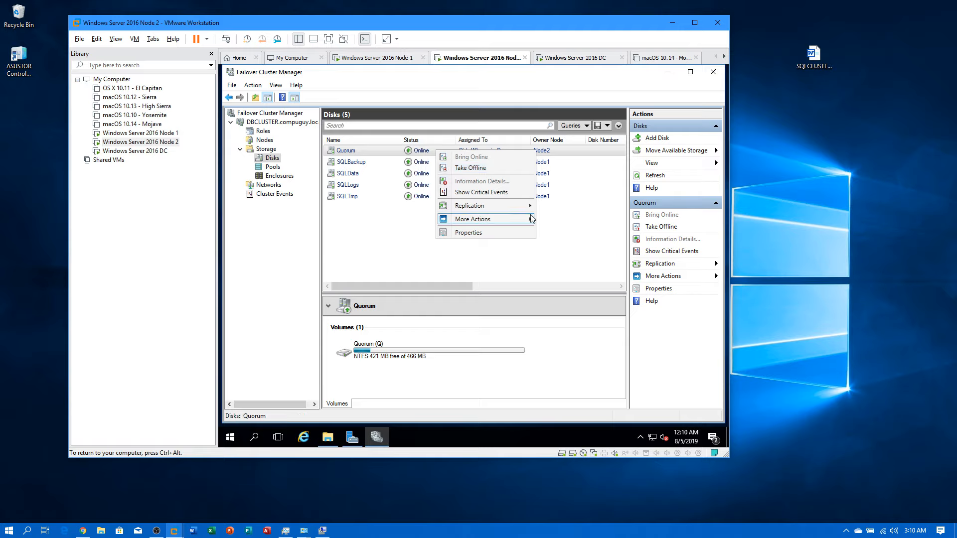
pyautogui.moveTo(531, 217)
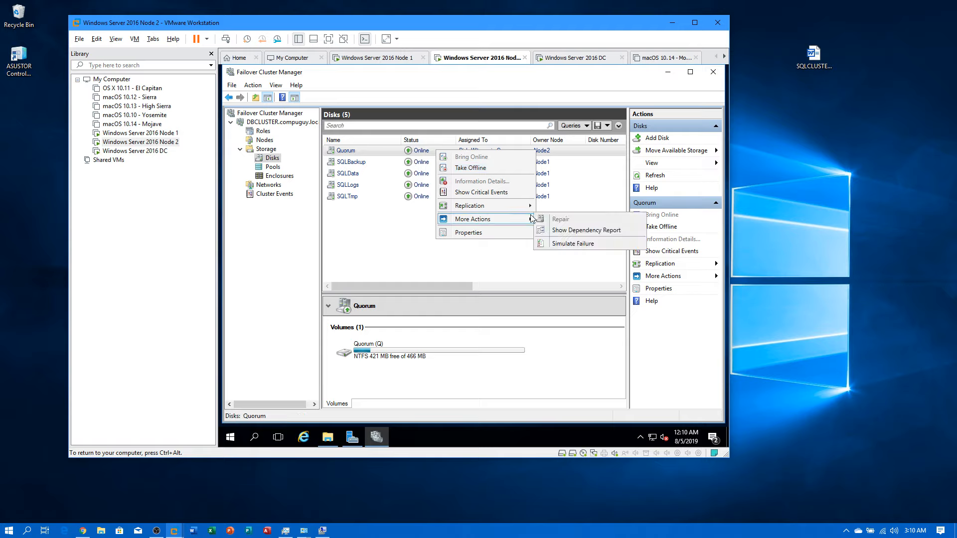
pyautogui.click(557, 245)
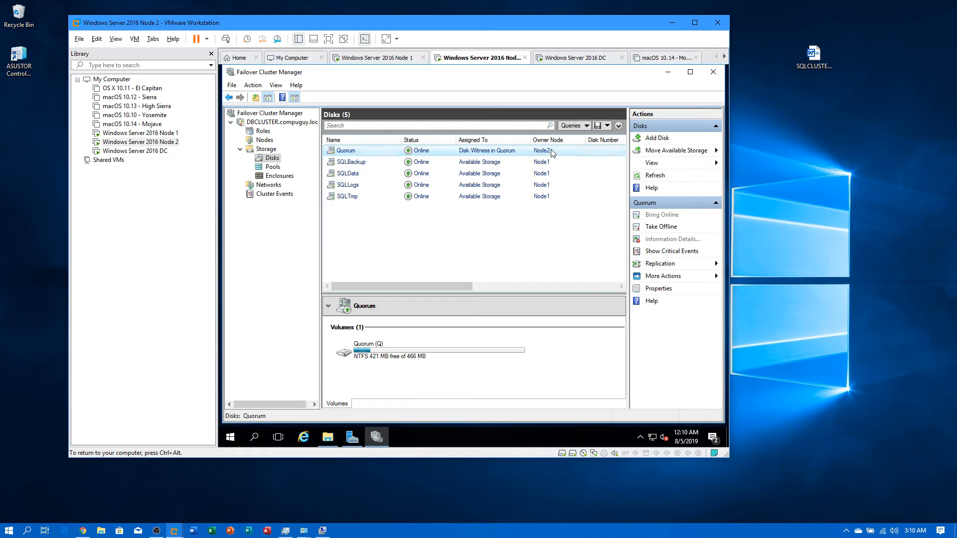
# Step: Move available storage to the Best Possible Node, check Node 1, then return to Node 2
pyautogui.click(651, 153)
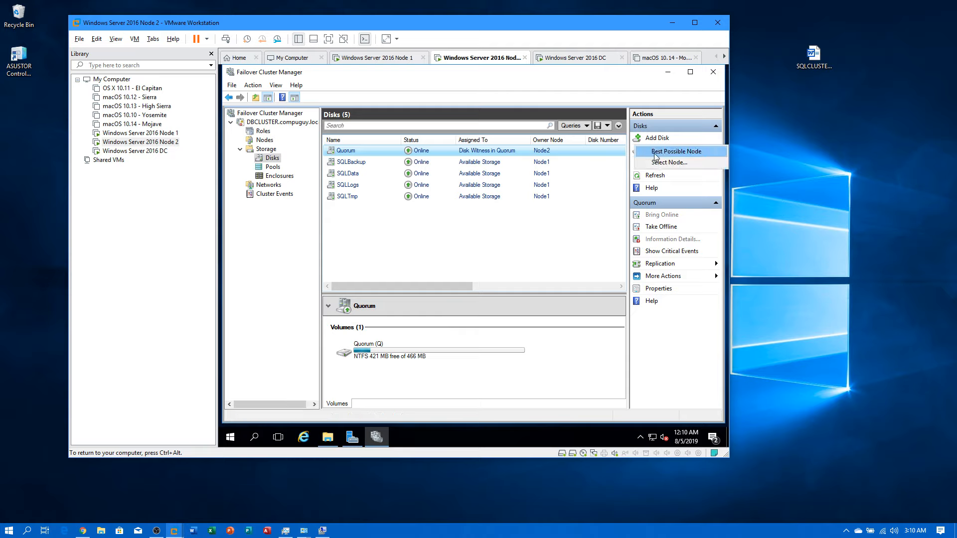
pyautogui.click(655, 154)
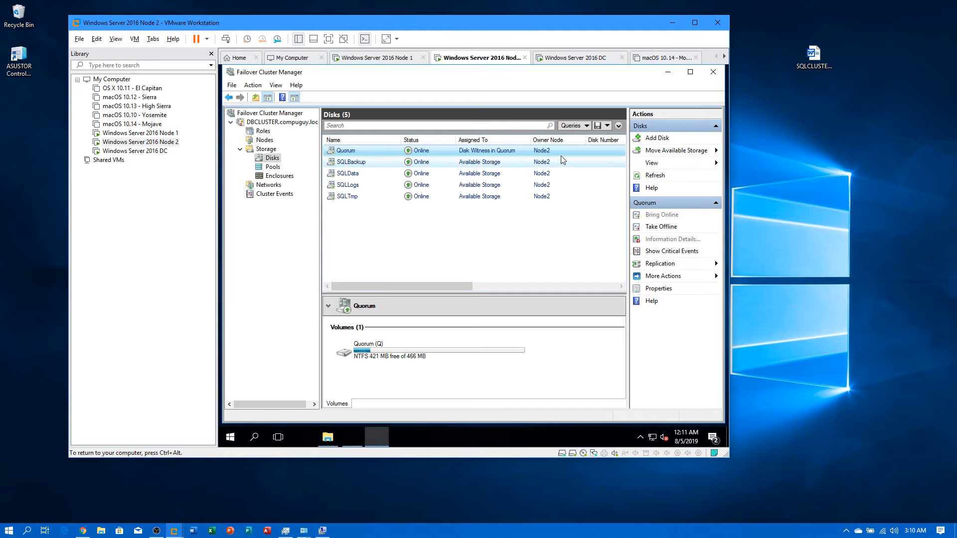
pyautogui.click(149, 134)
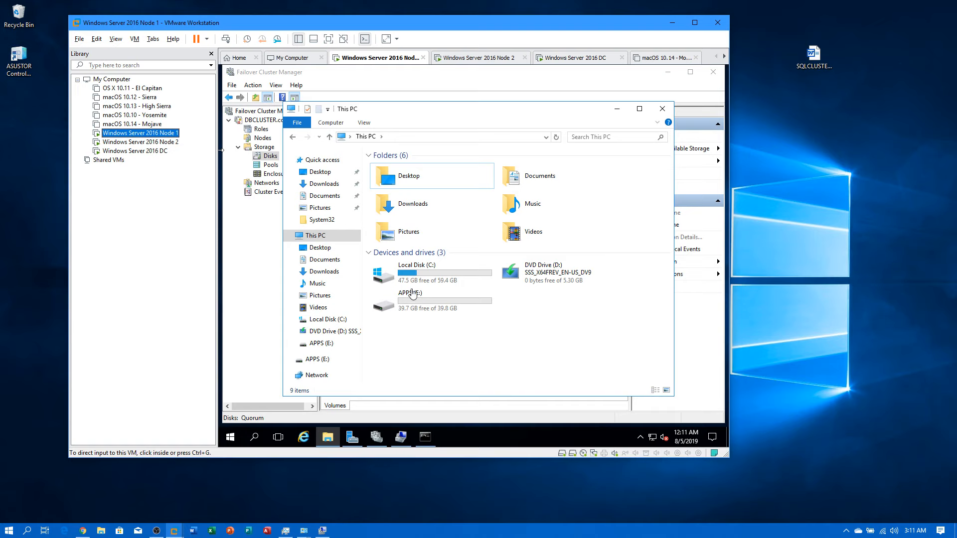
pyautogui.click(177, 143)
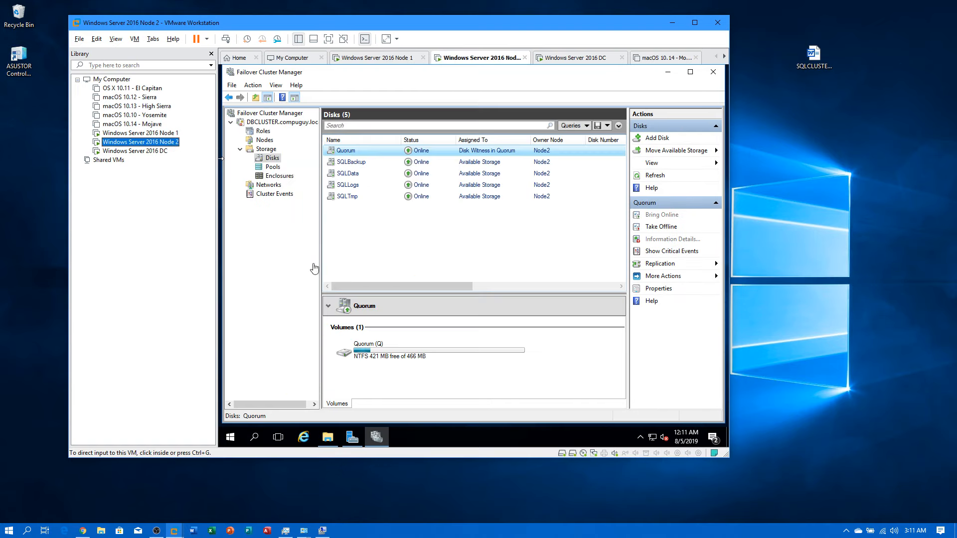
pyautogui.click(328, 437)
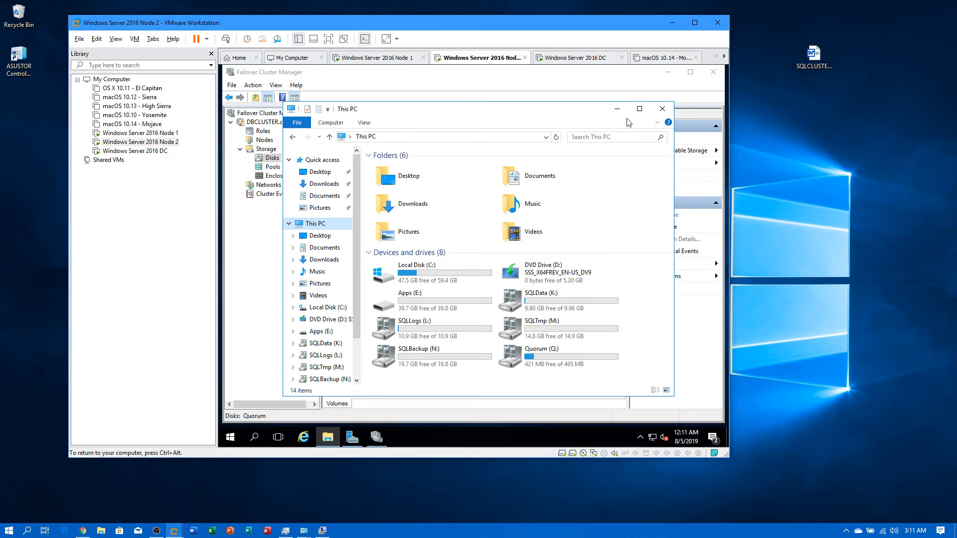
pyautogui.click(620, 110)
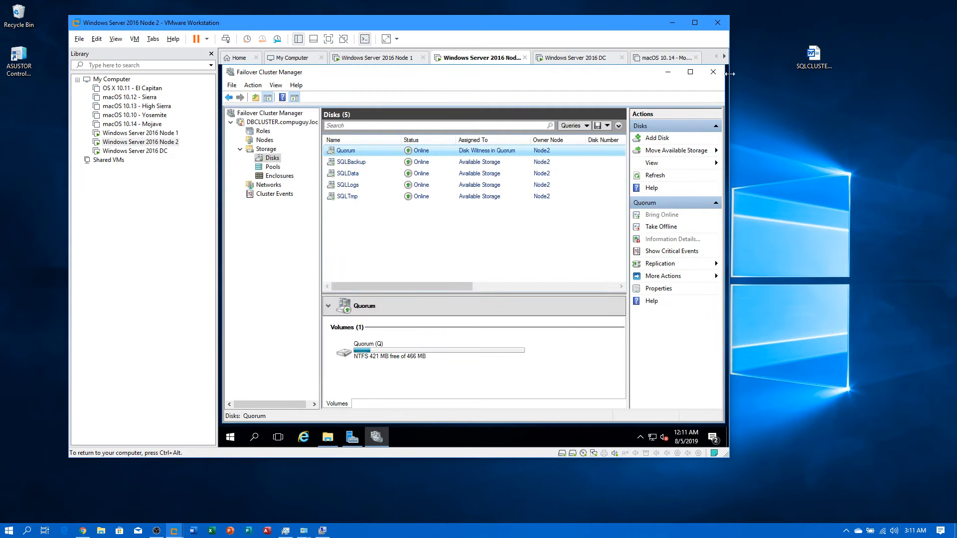